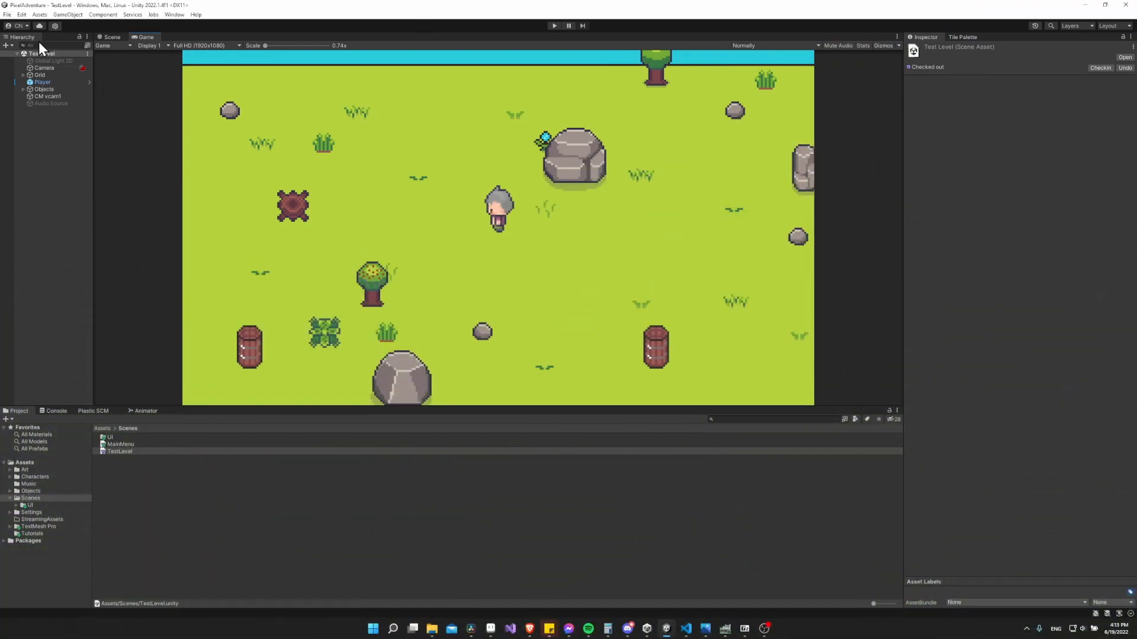
Create a new scene from the Basic 2D (Built-in) template
{"action": "left_click", "coordinate": [7, 15]}
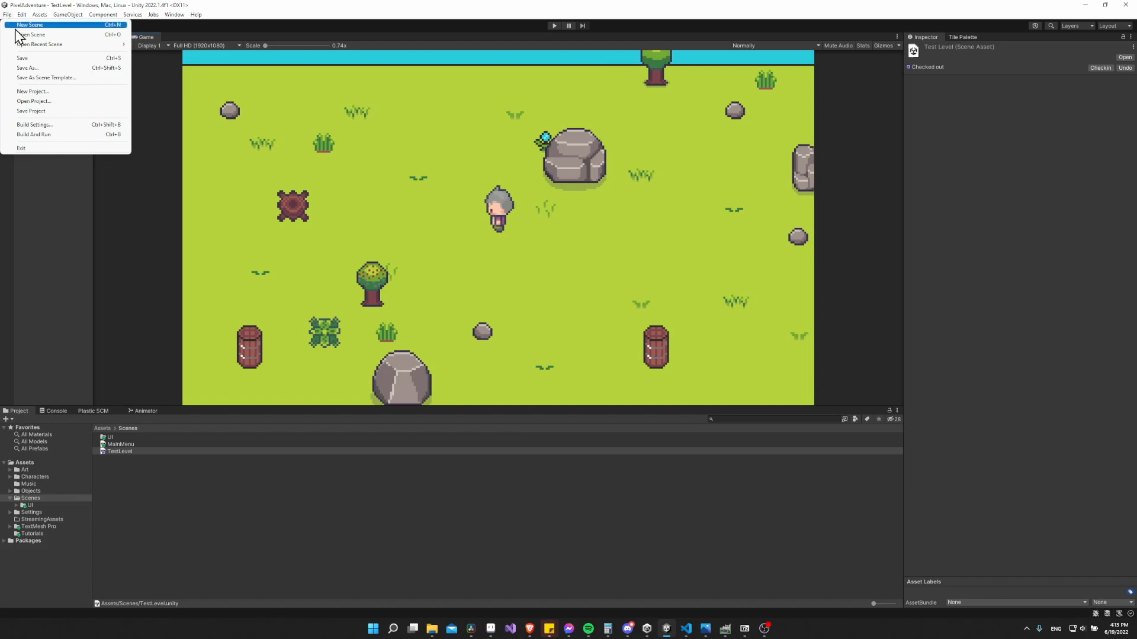
{"action": "left_click", "coordinate": [24, 24]}
{"action": "left_click_drag", "start_coordinate": [143, 16], "coordinate": [299, 48]}
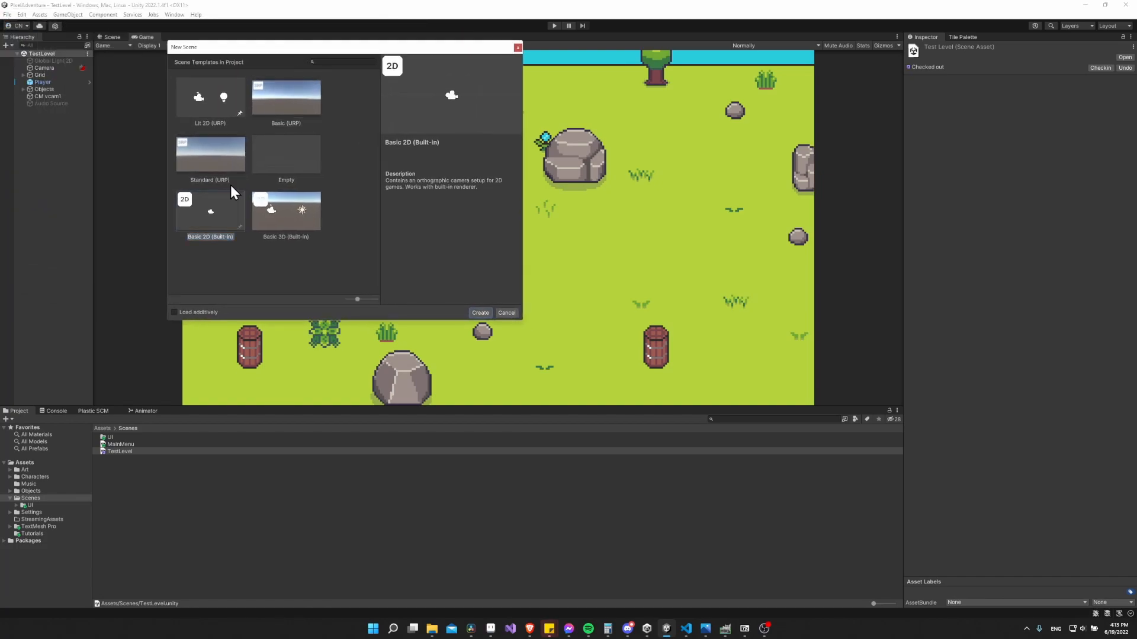
{"action": "left_click", "coordinate": [236, 239]}
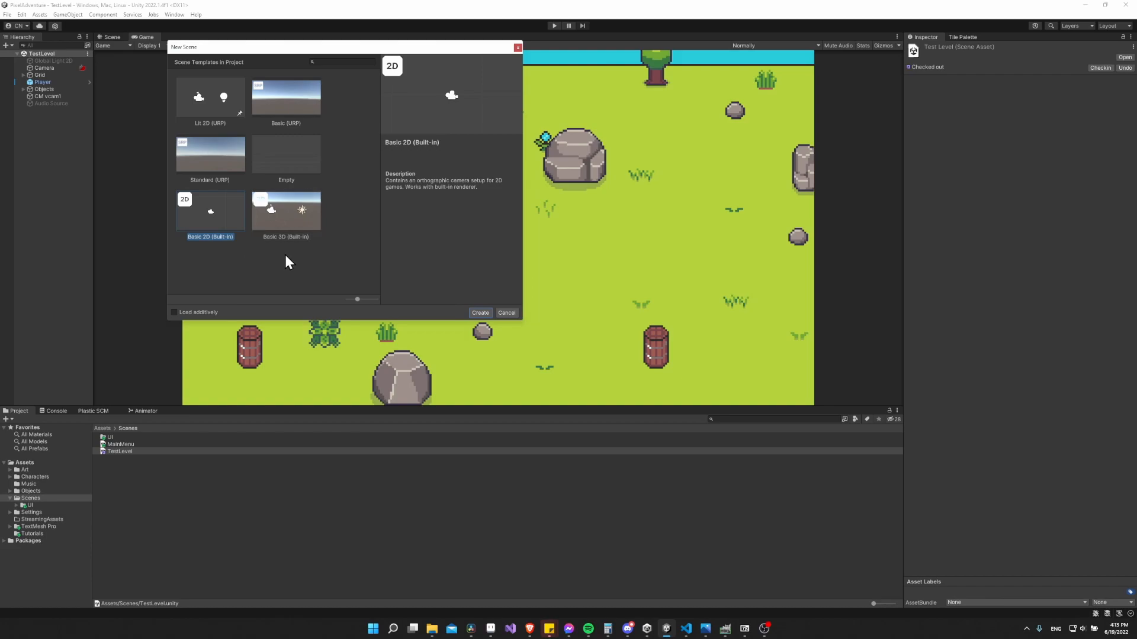
{"action": "left_click", "coordinate": [474, 314]}
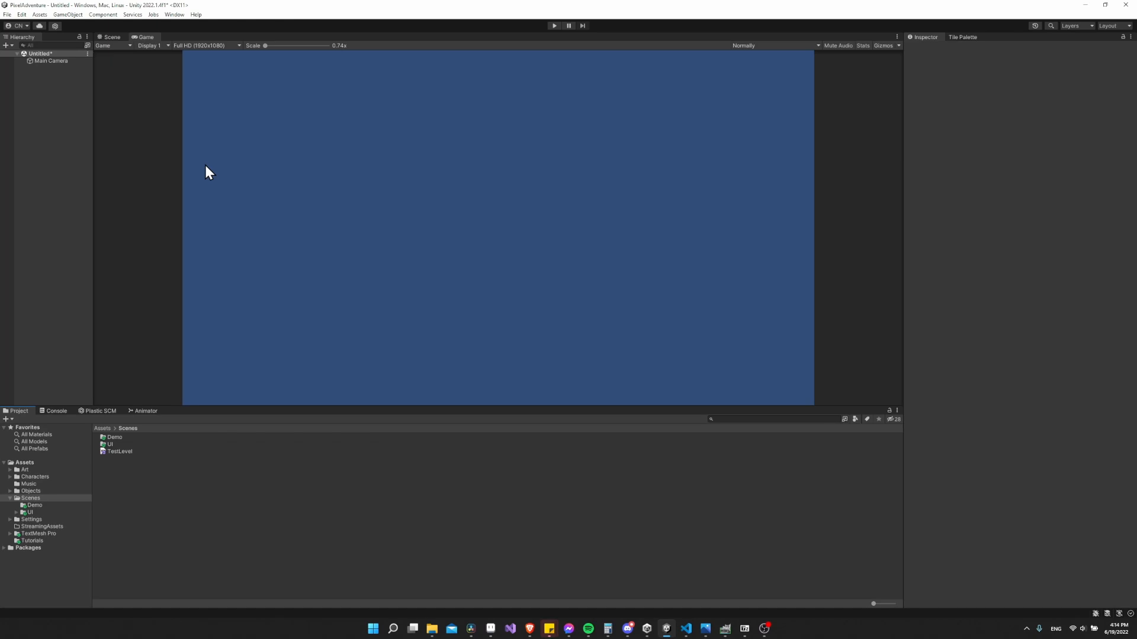
Save the new scene as MainMenu in the project's Scenes folder
{"action": "key", "text": "ctrl+s"}
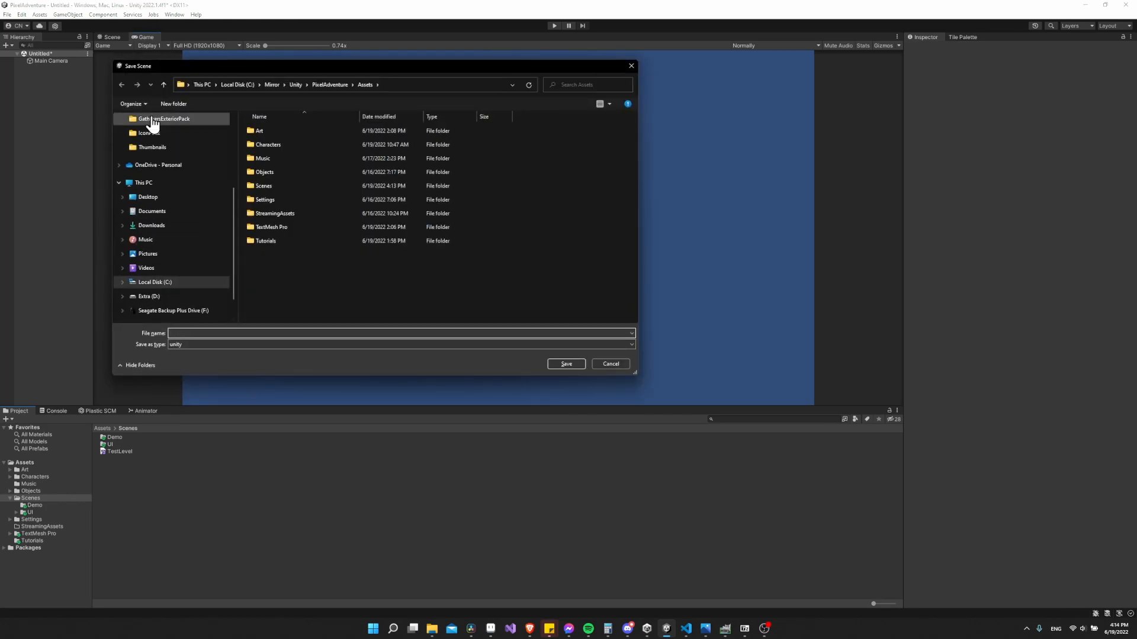
{"action": "double_click", "coordinate": [291, 184]}
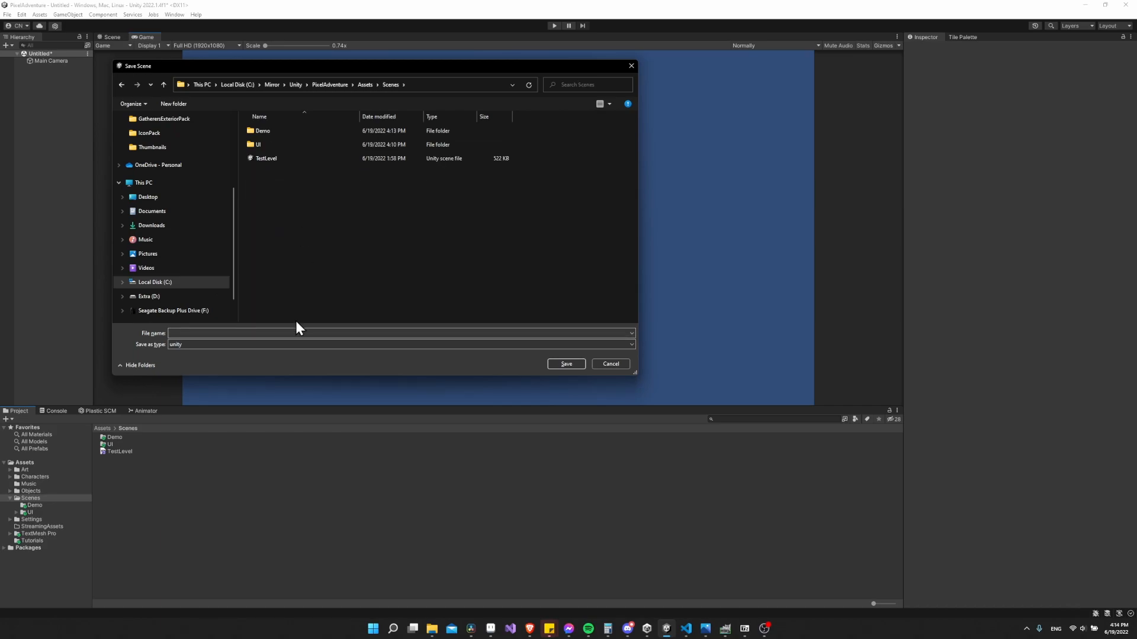
{"action": "left_click", "coordinate": [247, 332]}
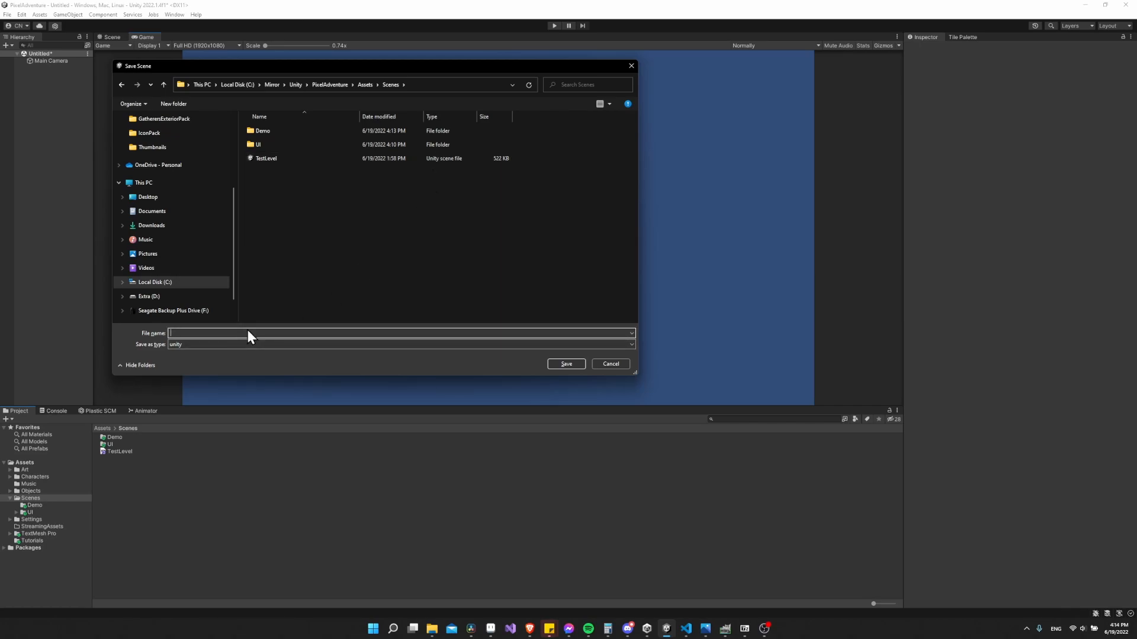
{"action": "type", "text": "MainMenu"}
{"action": "key", "text": "Return"}
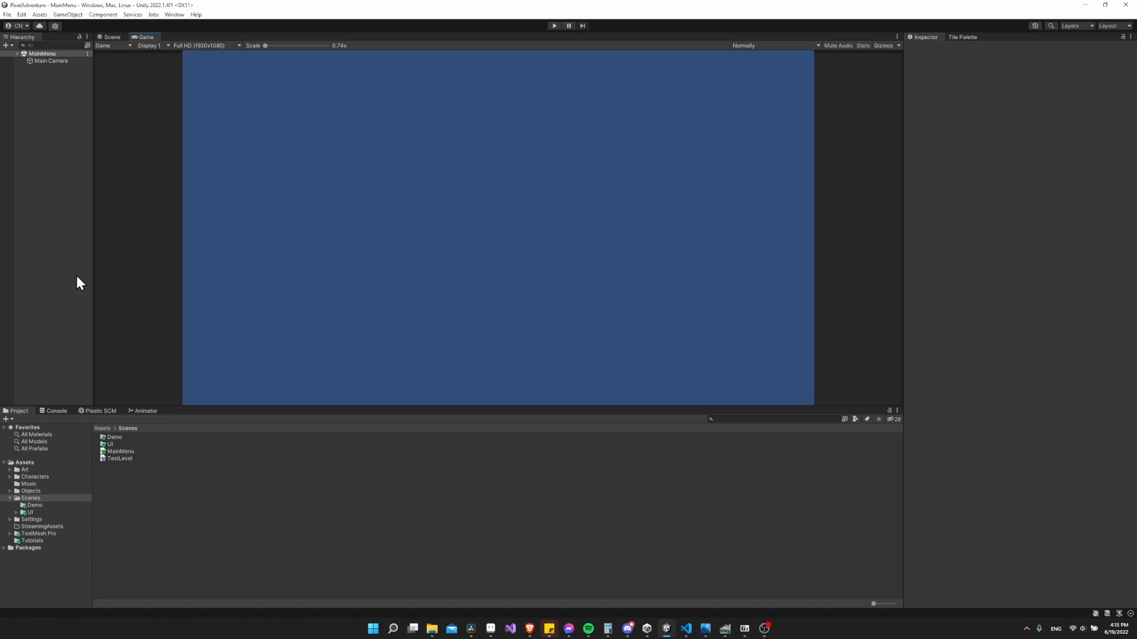
Add a UI Panel to the MainMenu scene and show it in the Scene view
{"action": "right_click", "coordinate": [68, 73]}
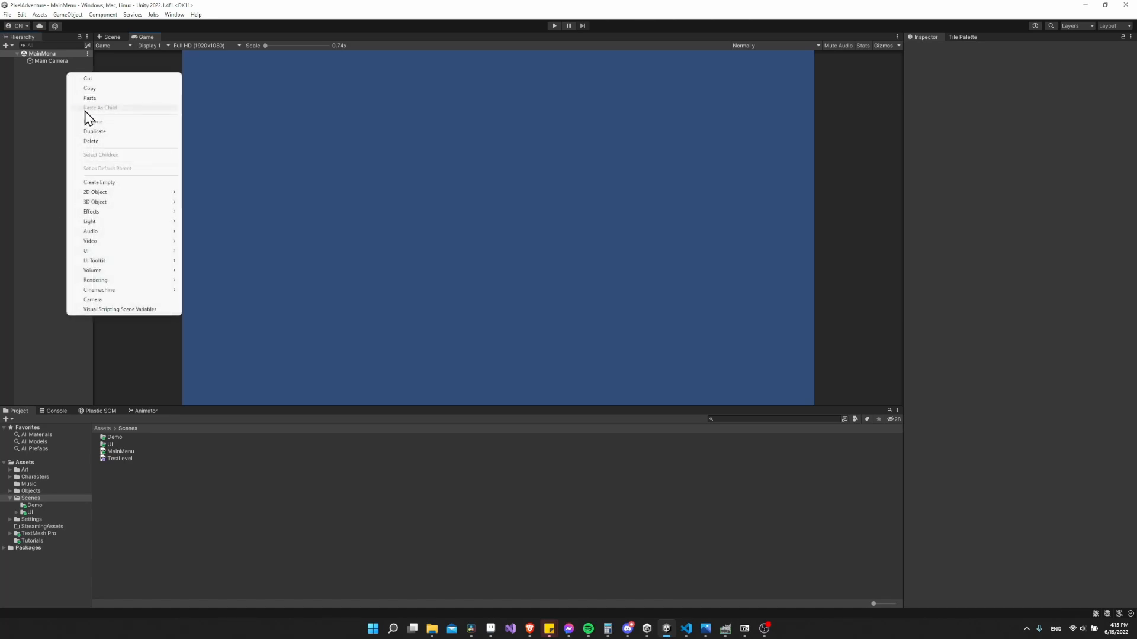
{"action": "mouse_move", "coordinate": [112, 252]}
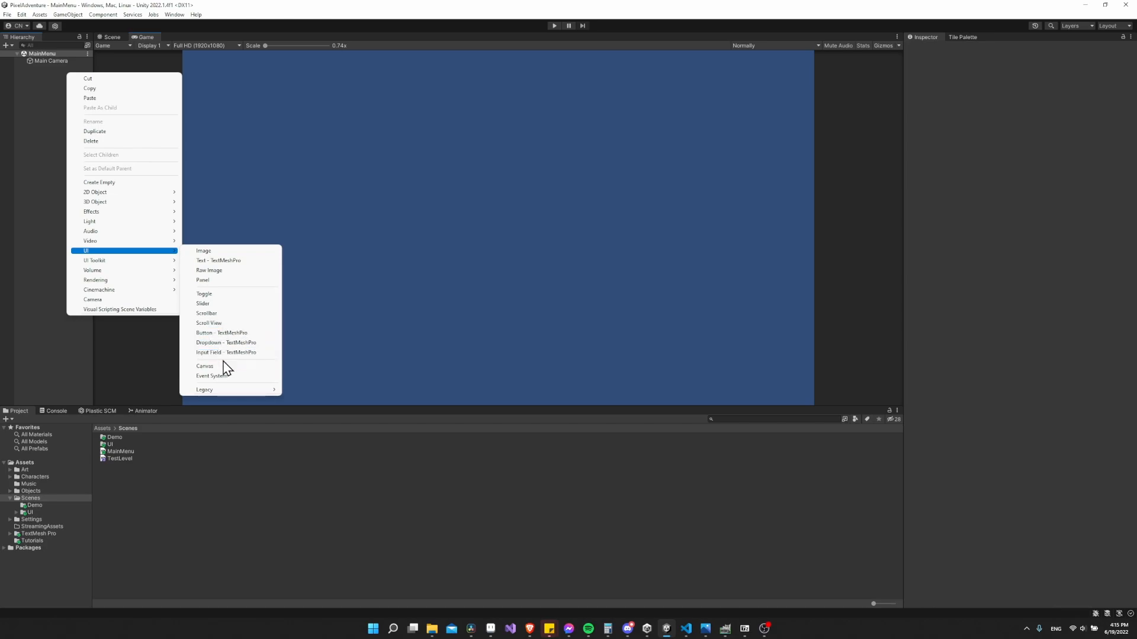
{"action": "left_click", "coordinate": [217, 281]}
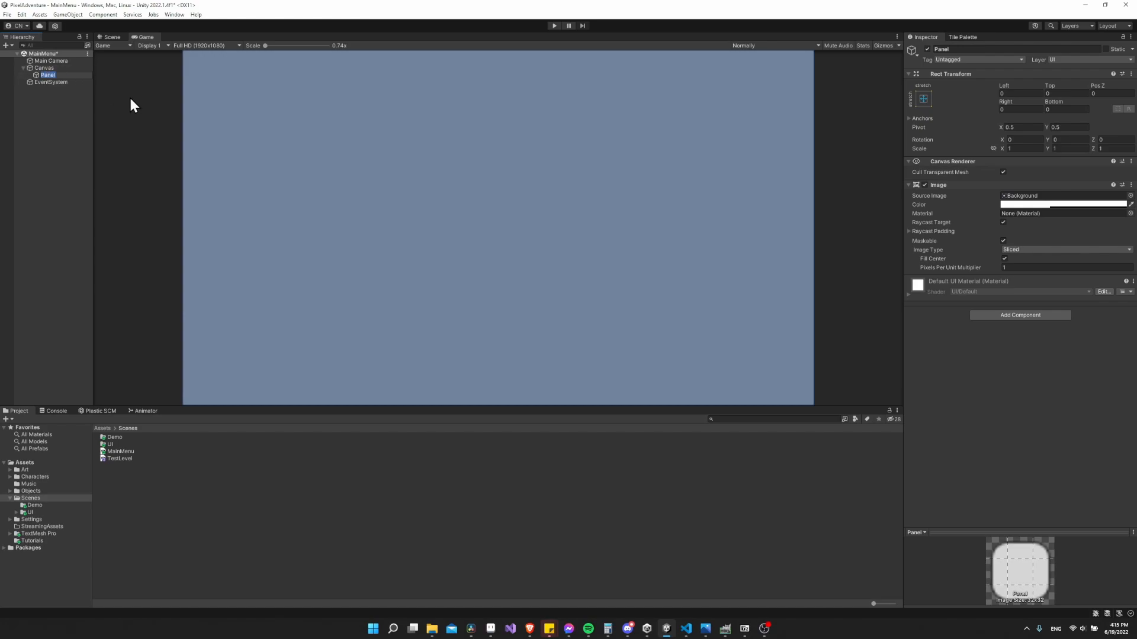
{"action": "left_click", "coordinate": [113, 36]}
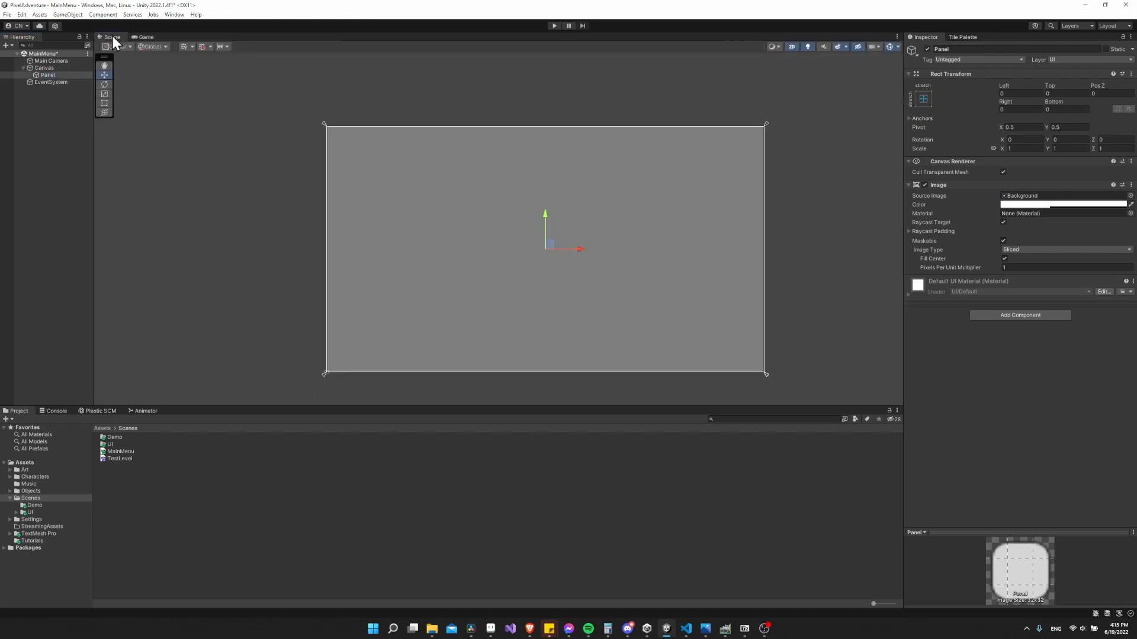
Compare the Panel disabled and enabled, and look at the bordered menu background sprite in Aseprite
{"action": "left_click", "coordinate": [65, 76]}
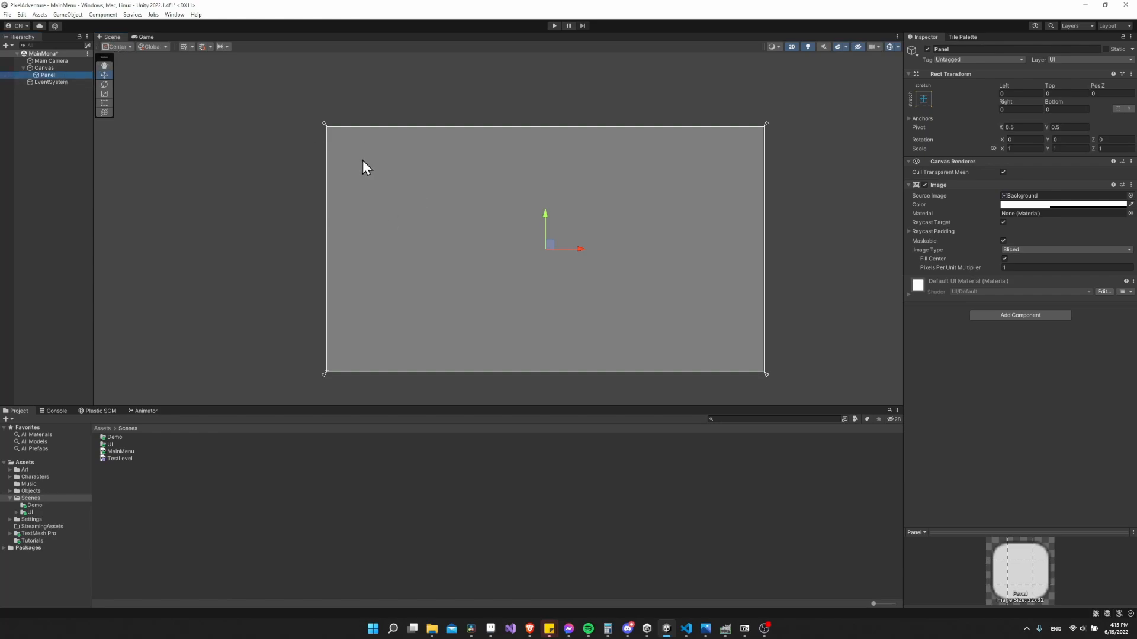
{"action": "left_click", "coordinate": [927, 49]}
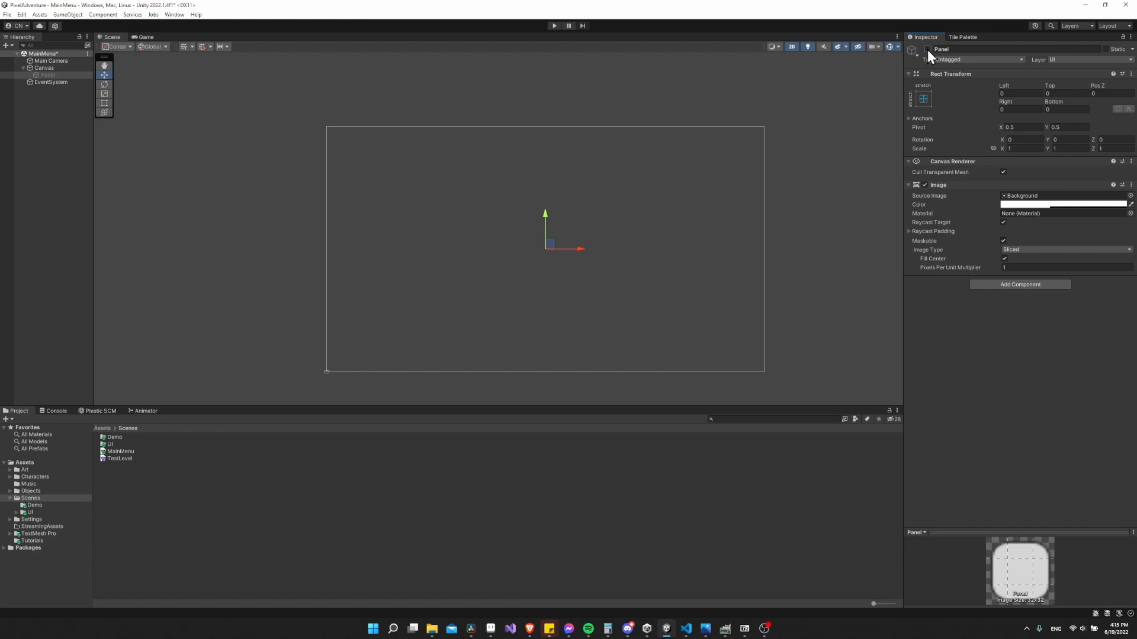
{"action": "left_click", "coordinate": [927, 49]}
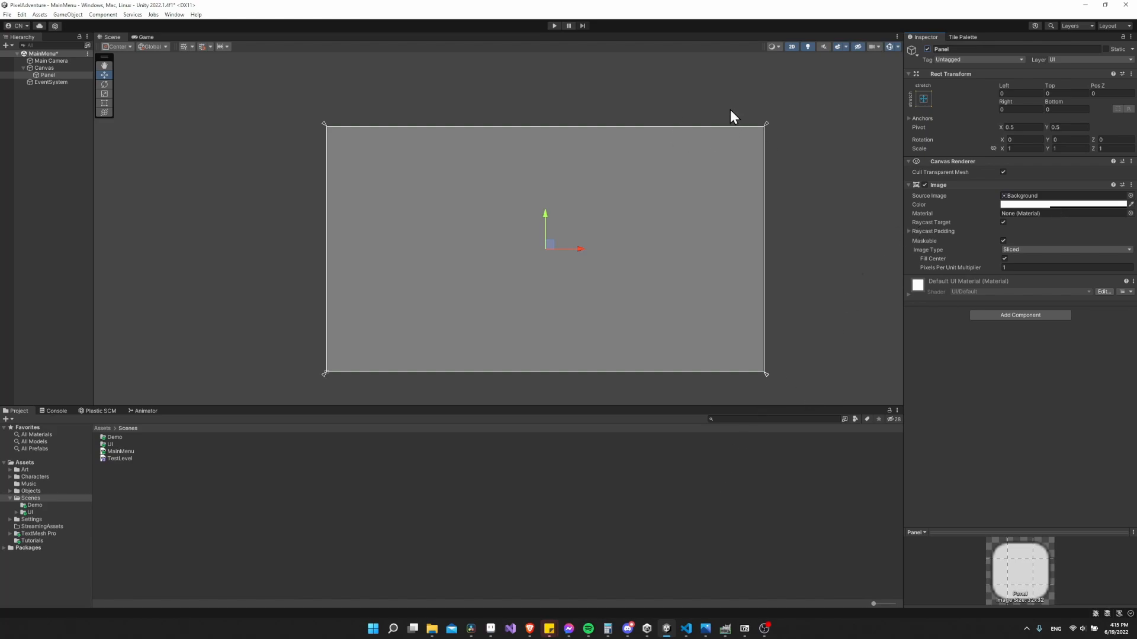
{"action": "key", "text": "alt+Tab"}
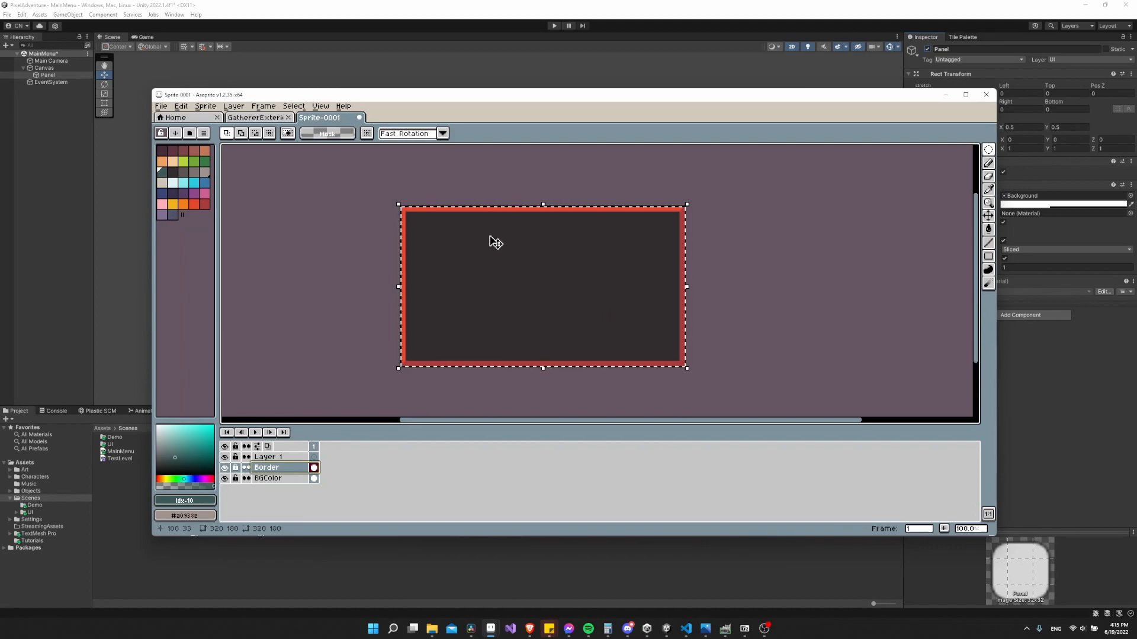
{"action": "left_click", "coordinate": [947, 95]}
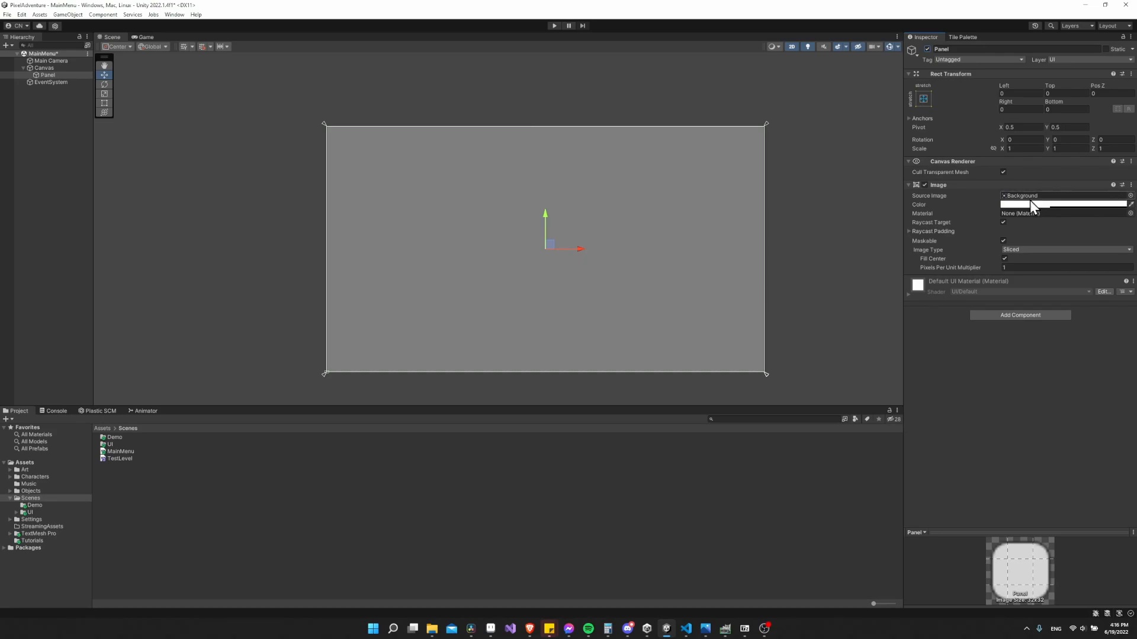
Set the Panel's source image to the main-menu-mockup sprite
{"action": "left_click", "coordinate": [1130, 196]}
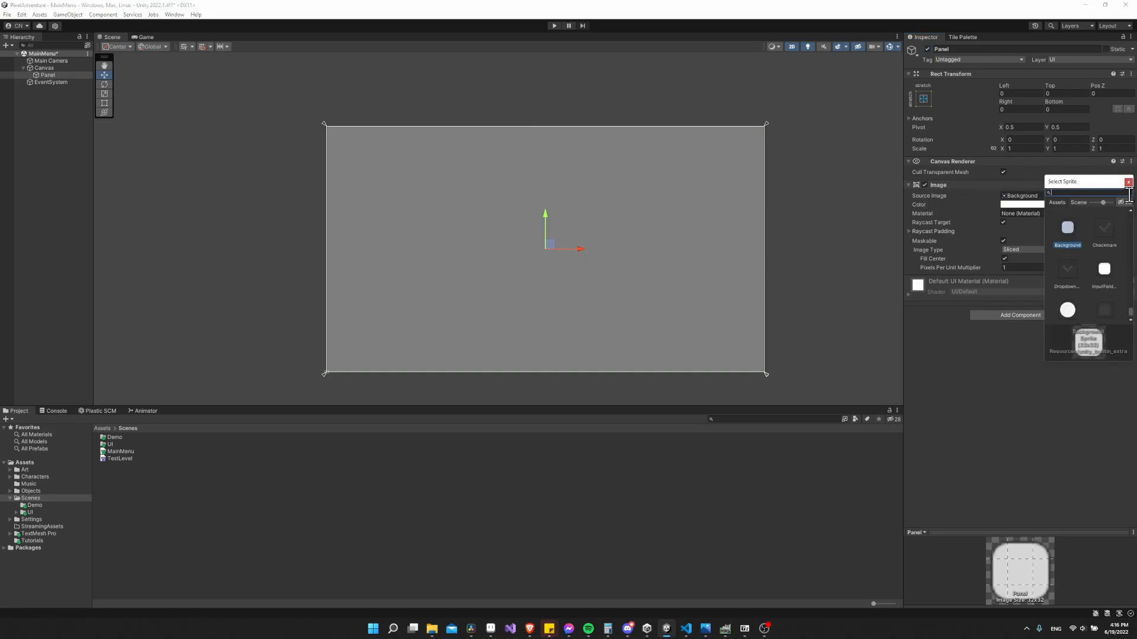
{"action": "left_click_drag", "start_coordinate": [1076, 185], "coordinate": [855, 232]}
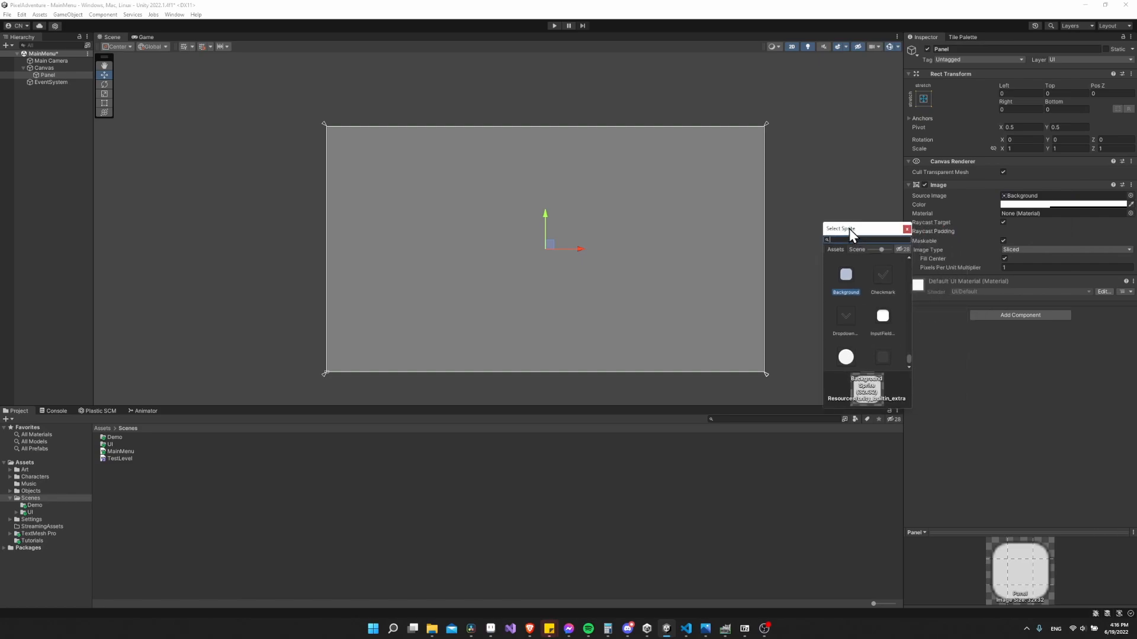
{"action": "type", "text": "main"}
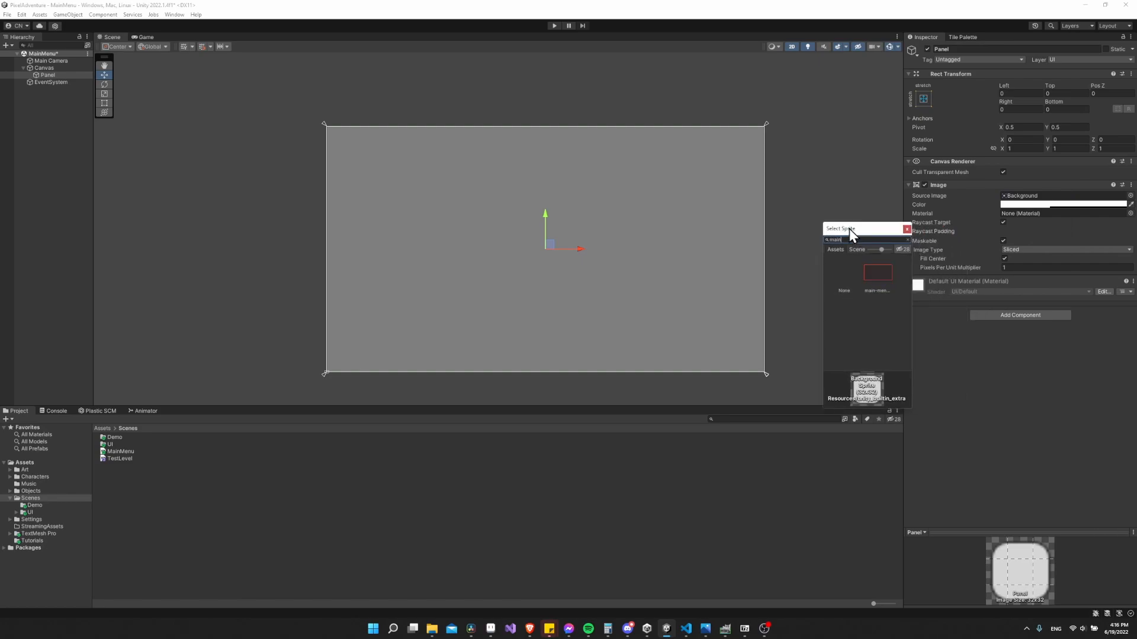
{"action": "left_click", "coordinate": [875, 274]}
{"action": "left_click", "coordinate": [1017, 195]}
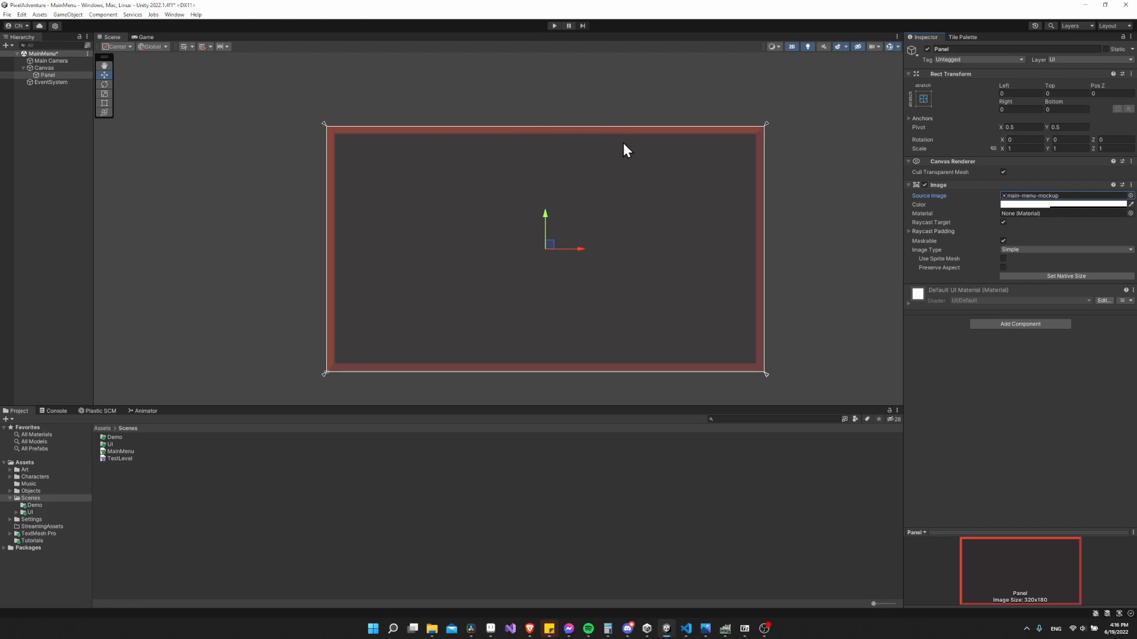
Review the Panel's anchor presets and the import settings of the main-menu-mockup texture in Art/UI
{"action": "left_click", "coordinate": [925, 97]}
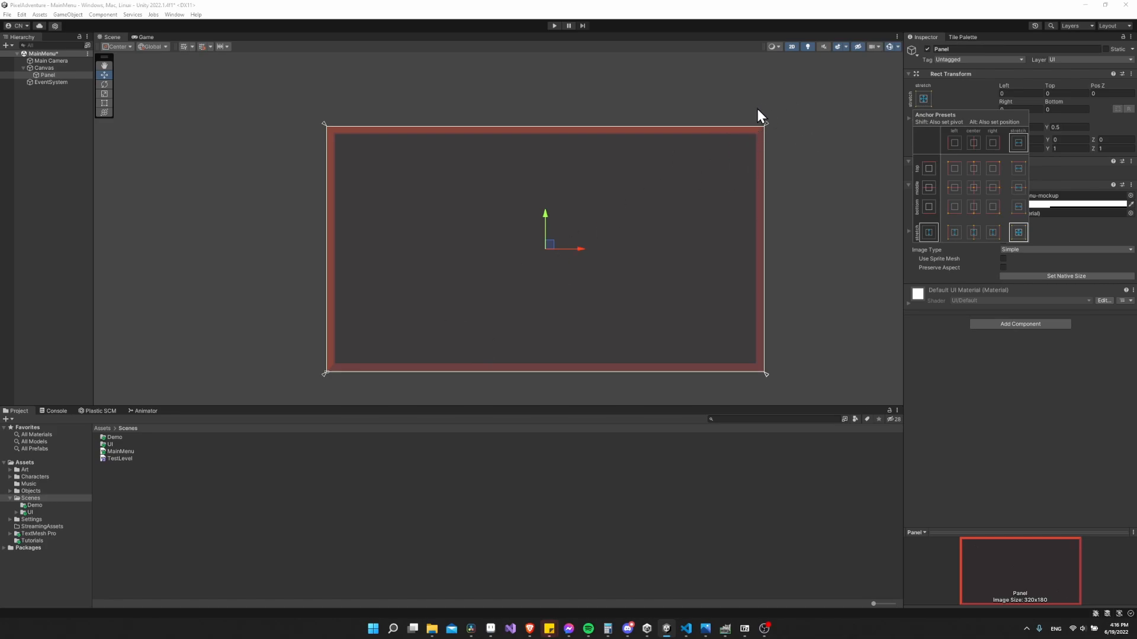
{"action": "left_click", "coordinate": [648, 83]}
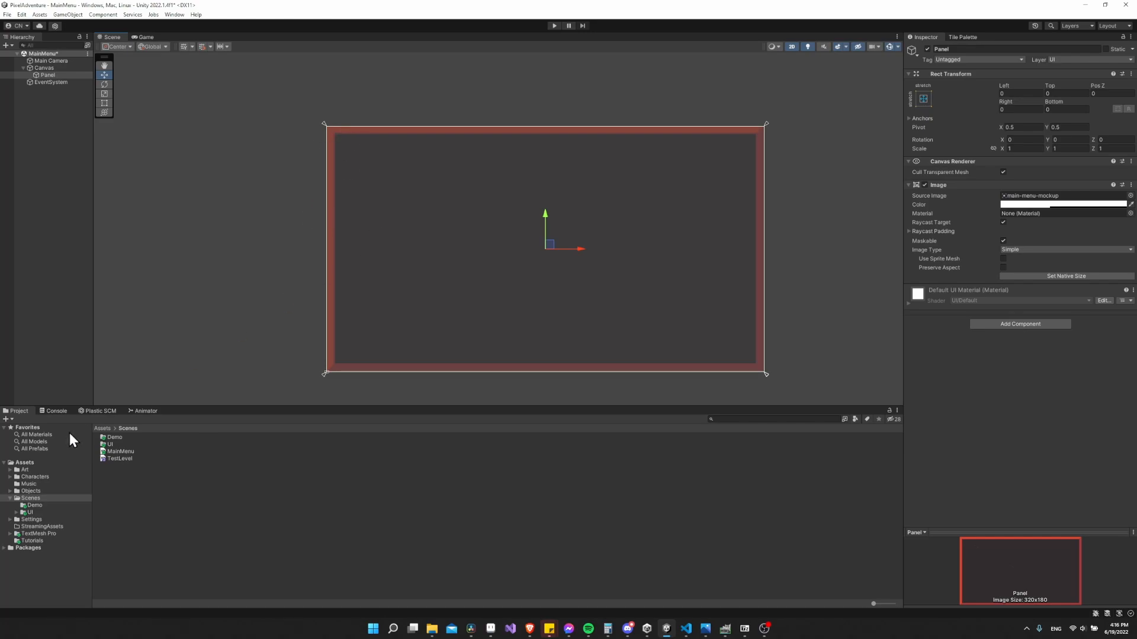
{"action": "left_click", "coordinate": [26, 470]}
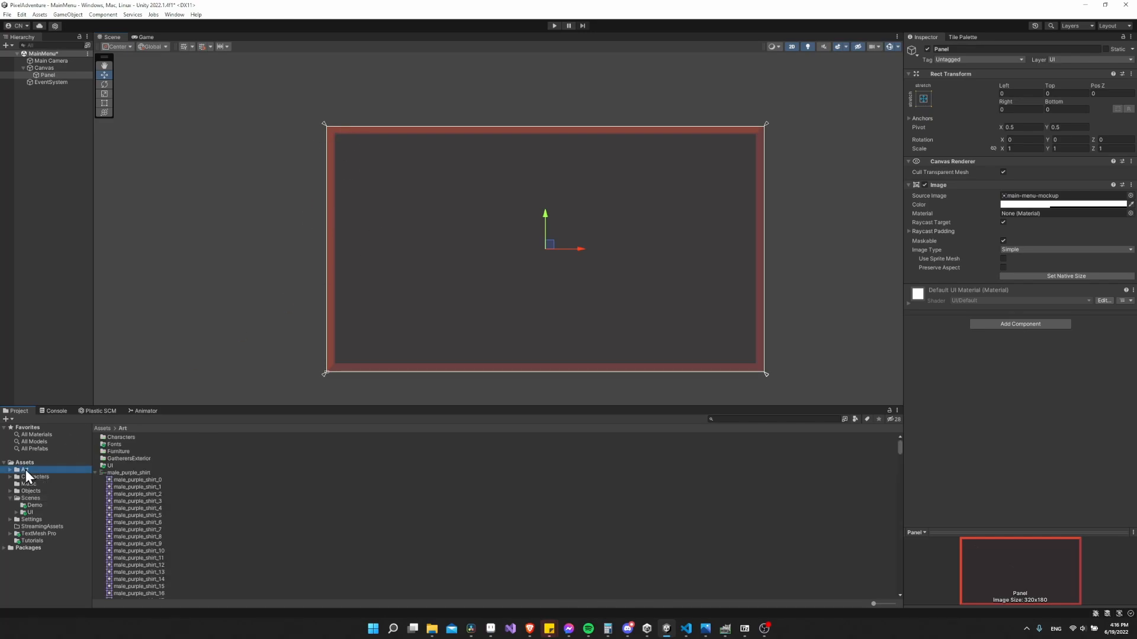
{"action": "double_click", "coordinate": [111, 464]}
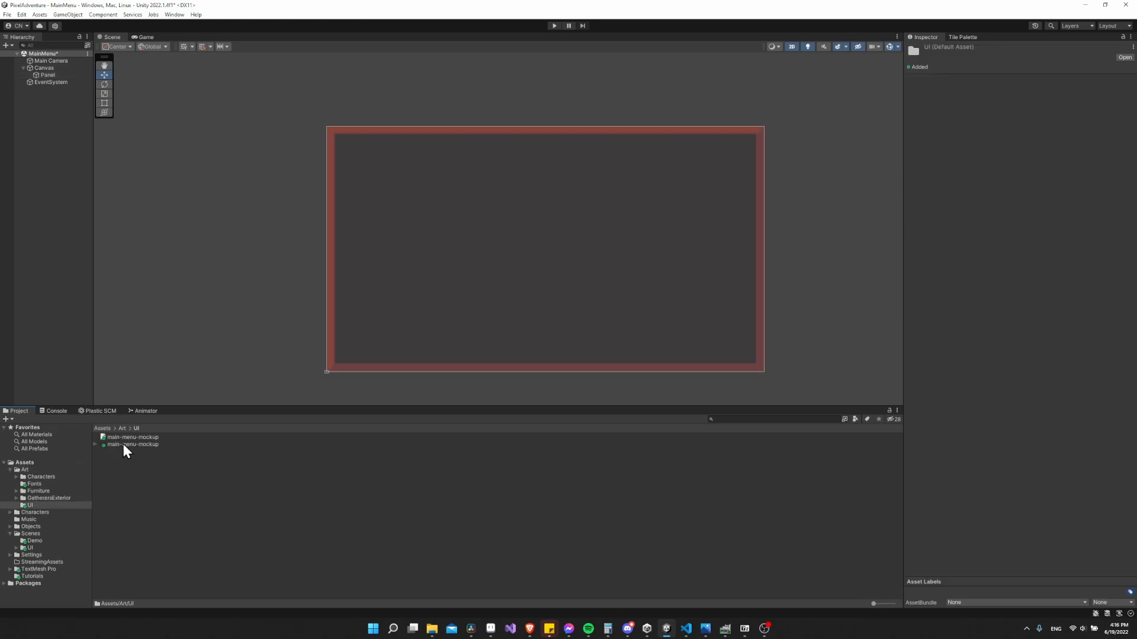
{"action": "left_click", "coordinate": [125, 446]}
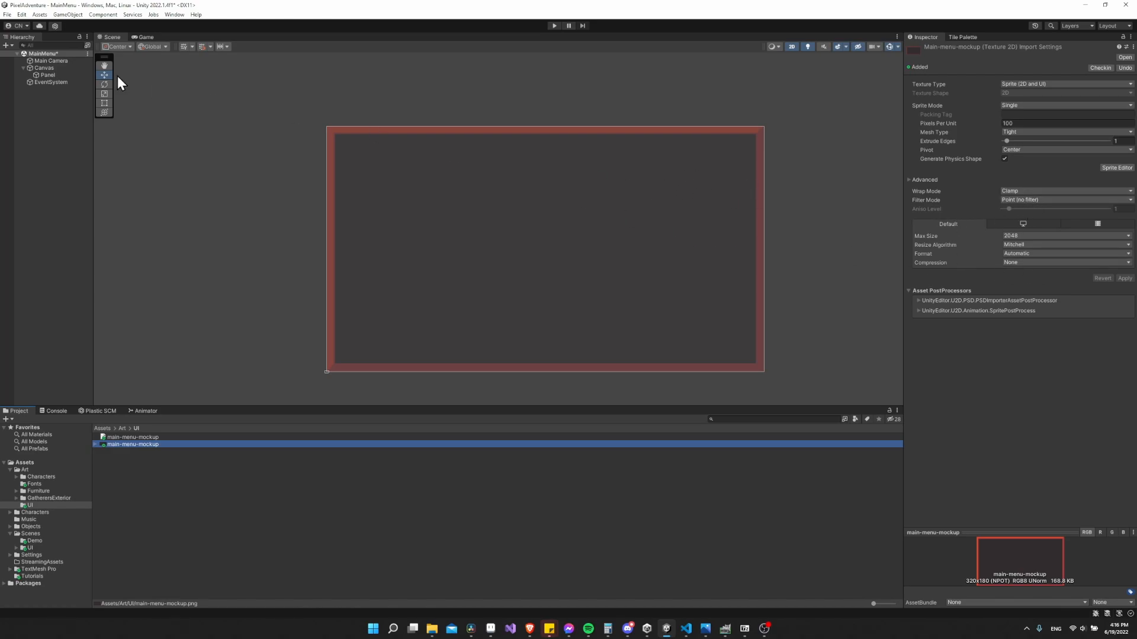
Raise the alpha of the Panel's image color to full opacity
{"action": "left_click", "coordinate": [47, 75]}
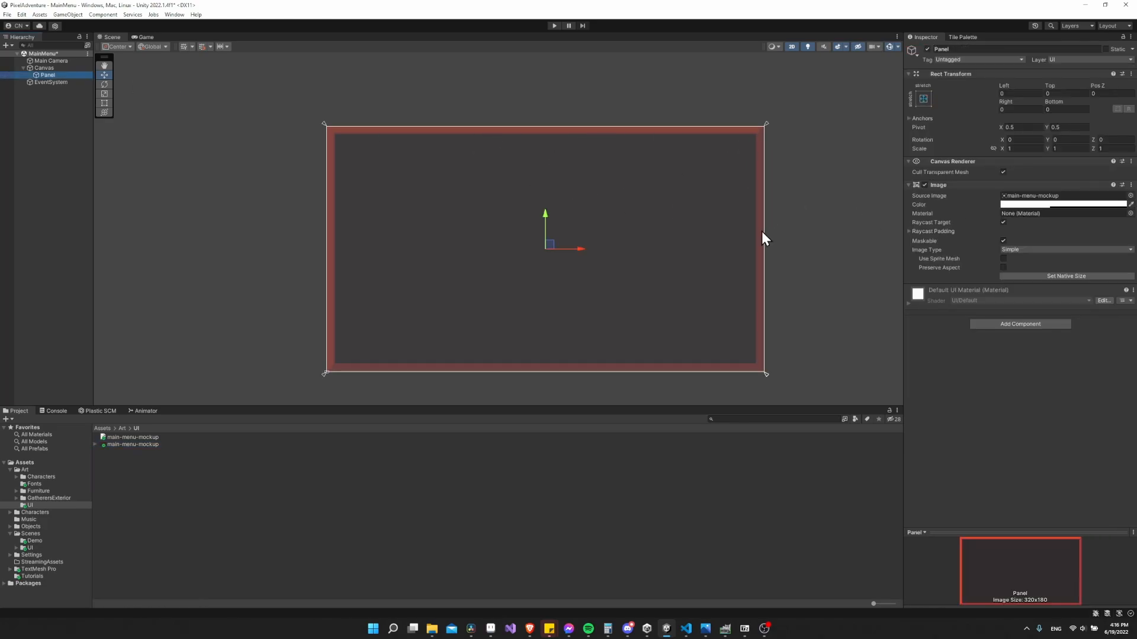
{"action": "left_click", "coordinate": [1020, 204]}
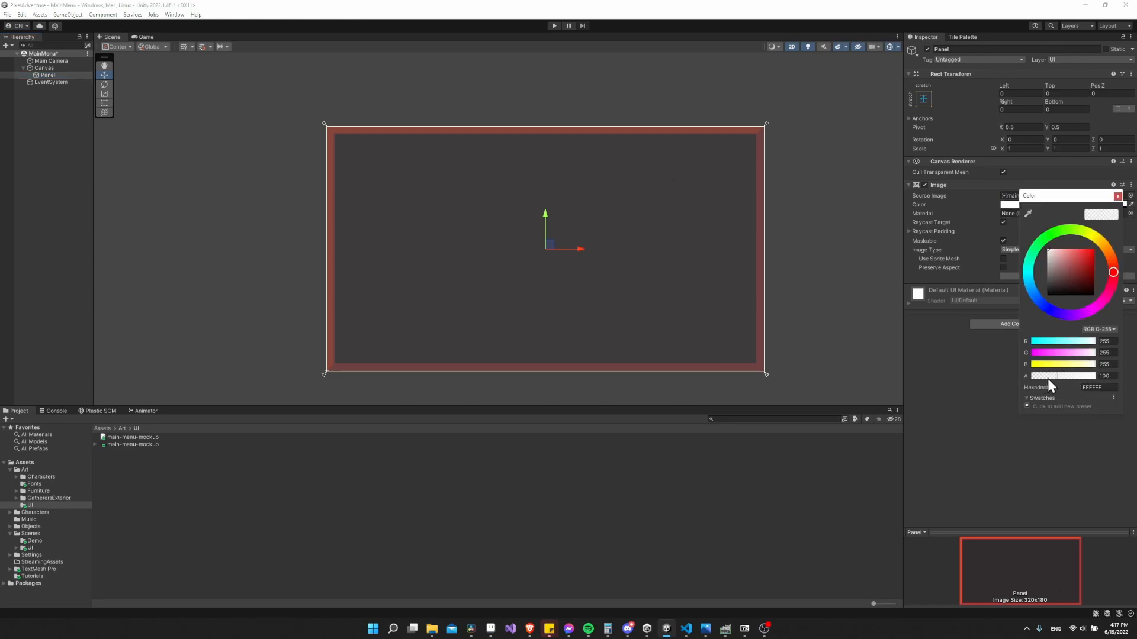
{"action": "left_click_drag", "start_coordinate": [1057, 377], "coordinate": [1103, 379]}
{"action": "left_click", "coordinate": [1118, 193]}
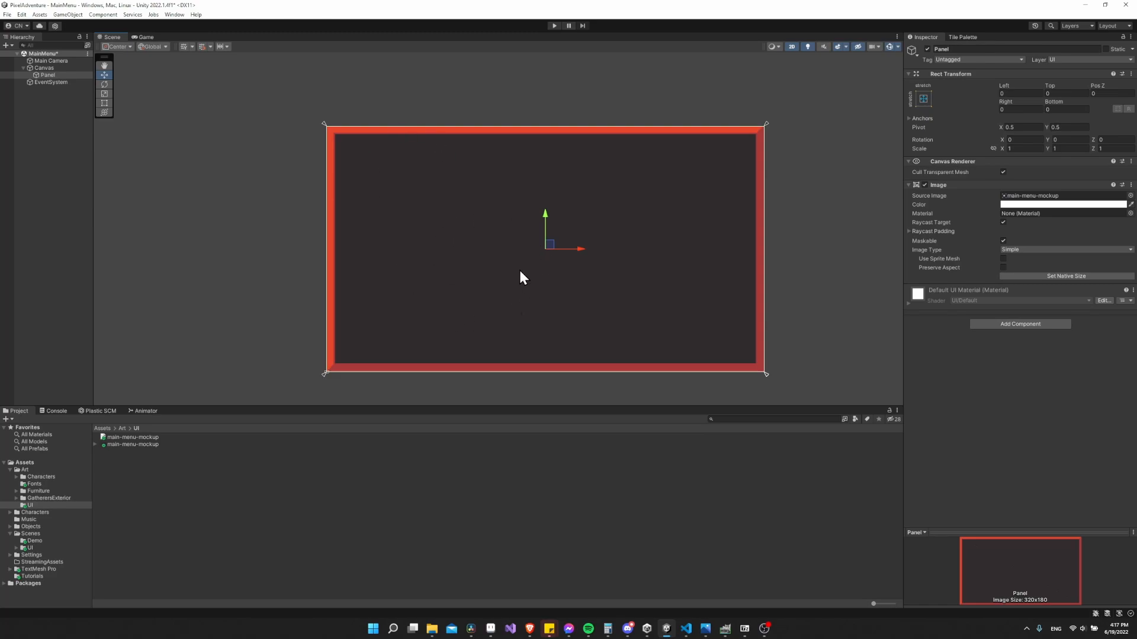
Add a TextMeshPro text object as a child of the Panel and set its font size to 100
{"action": "right_click", "coordinate": [57, 73]}
{"action": "mouse_move", "coordinate": [117, 267]}
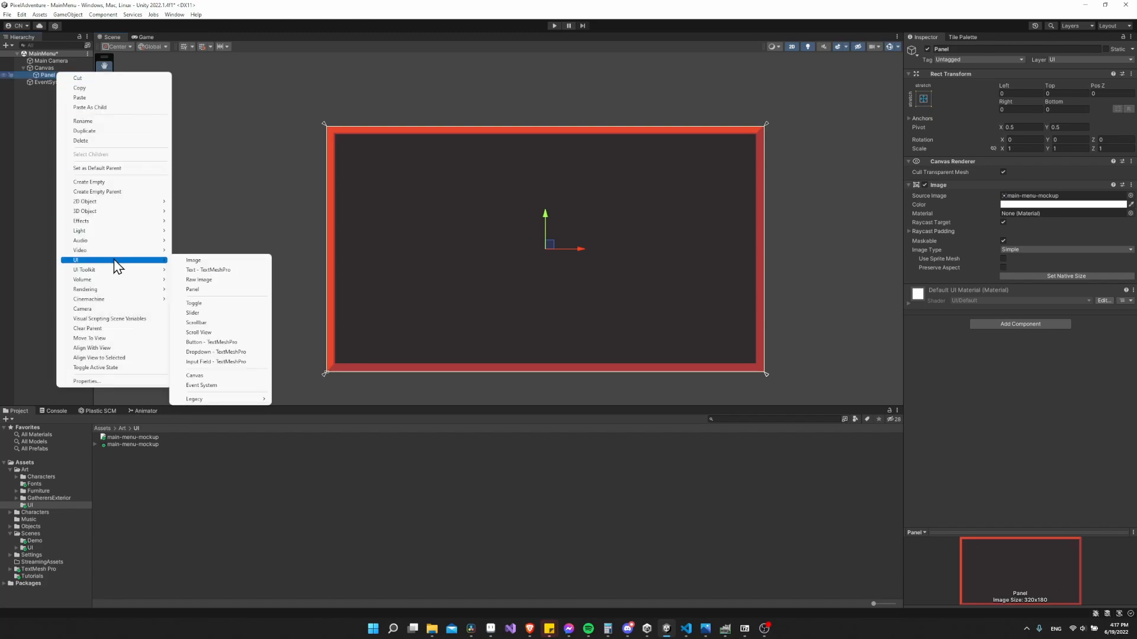
{"action": "left_click", "coordinate": [213, 272]}
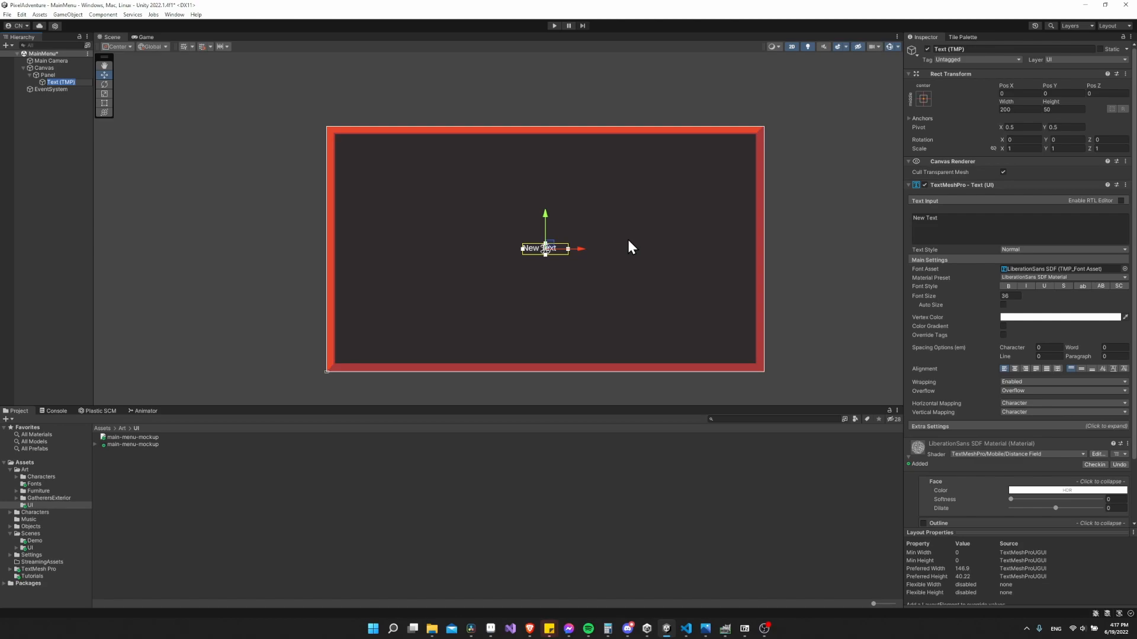
{"action": "left_click", "coordinate": [1016, 296]}
{"action": "type", "text": "100"}
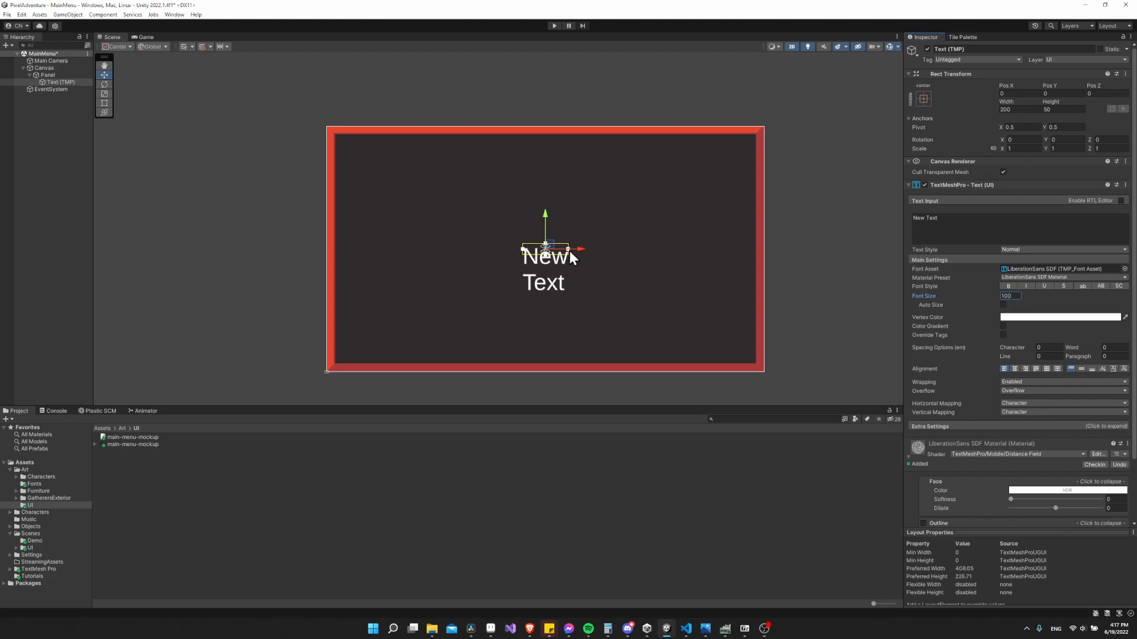
Enlarge the text box and place it in the Panel's upper half at about Y 185, with its text centered horizontally
{"action": "left_click_drag", "start_coordinate": [569, 251], "coordinate": [618, 249]}
{"action": "left_click_drag", "start_coordinate": [523, 249], "coordinate": [457, 252]}
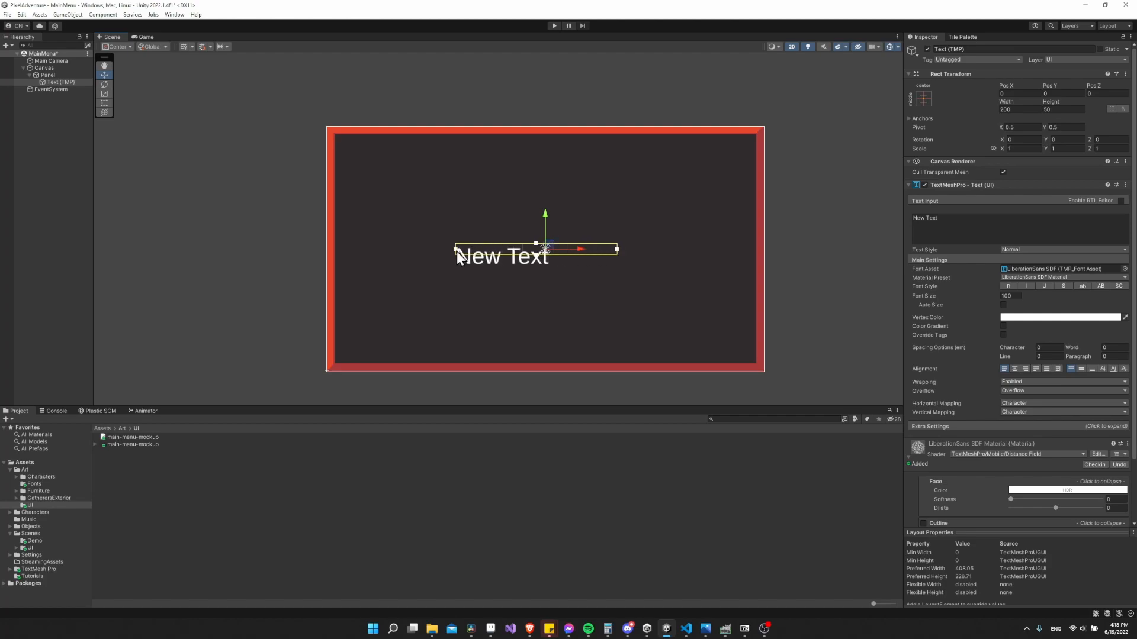
{"action": "left_click_drag", "start_coordinate": [536, 243], "coordinate": [553, 172]}
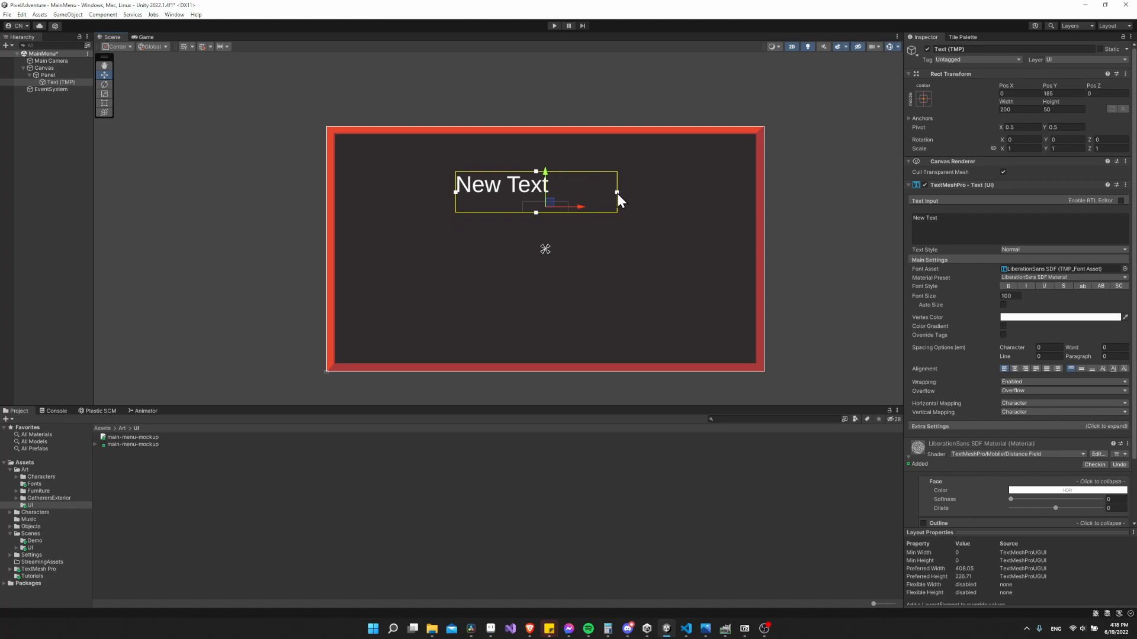
{"action": "left_click", "coordinate": [1017, 369]}
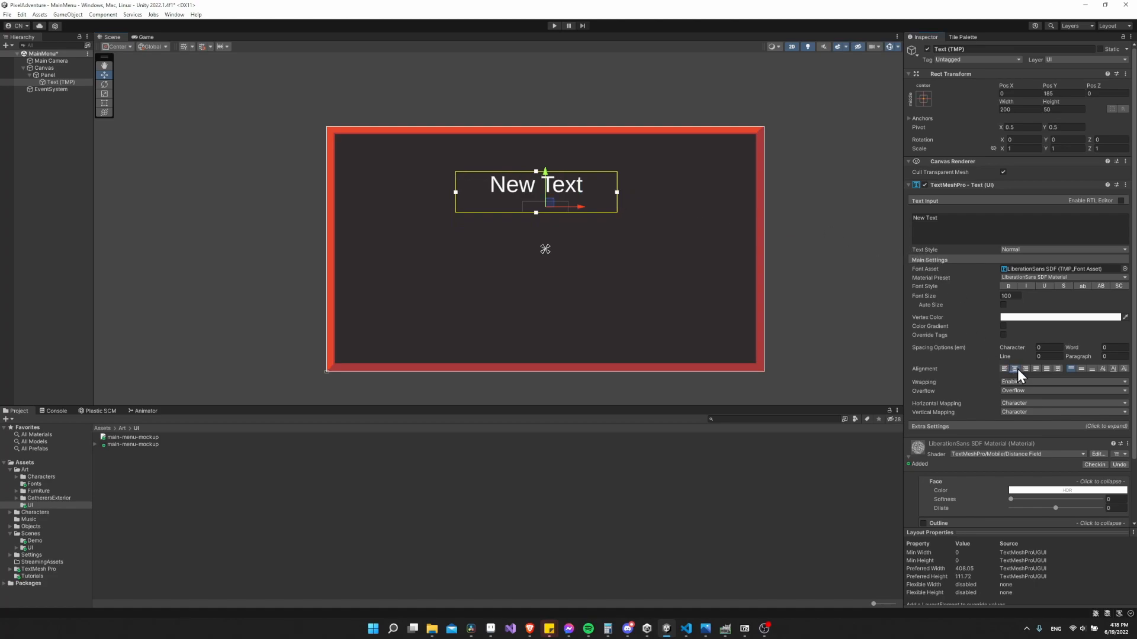
Center the title text vertically within its text box
{"action": "left_click", "coordinate": [1082, 370]}
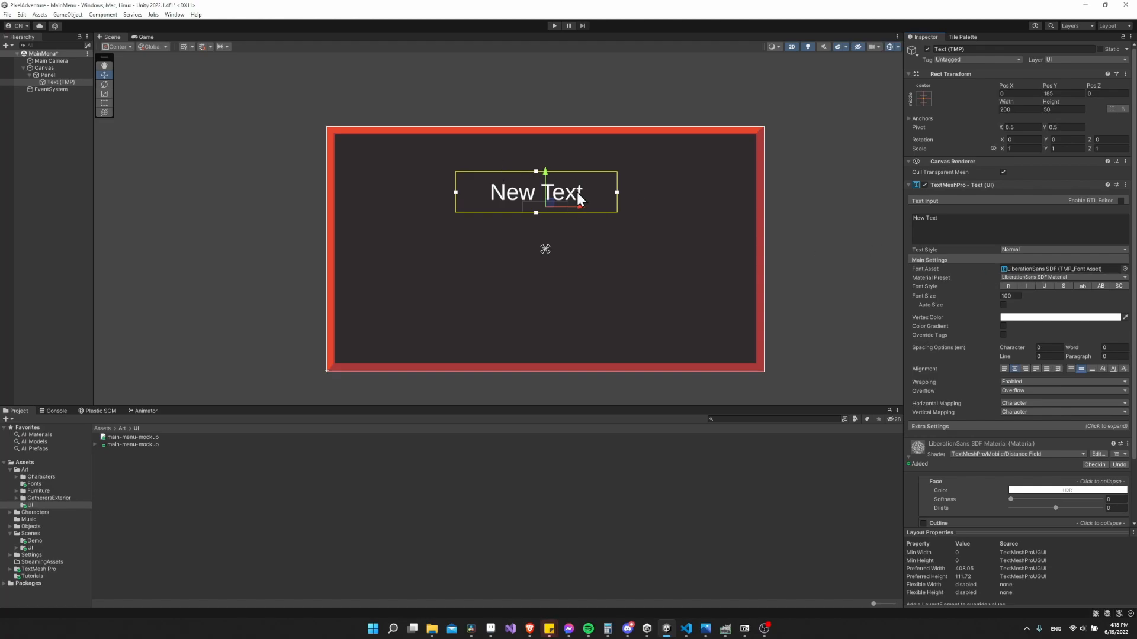
Review the upheavtt font in Art/Fonts, the TextMeshPro Font Asset creation option and the existing upheavtt SDF asset
{"action": "left_click", "coordinate": [55, 485]}
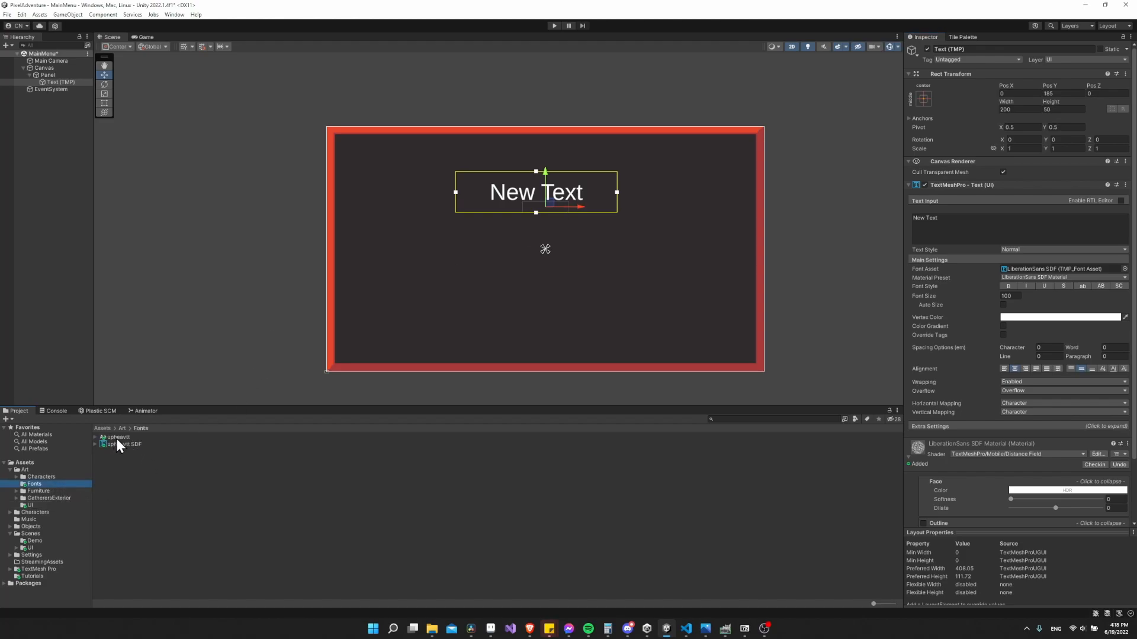
{"action": "left_click", "coordinate": [142, 437]}
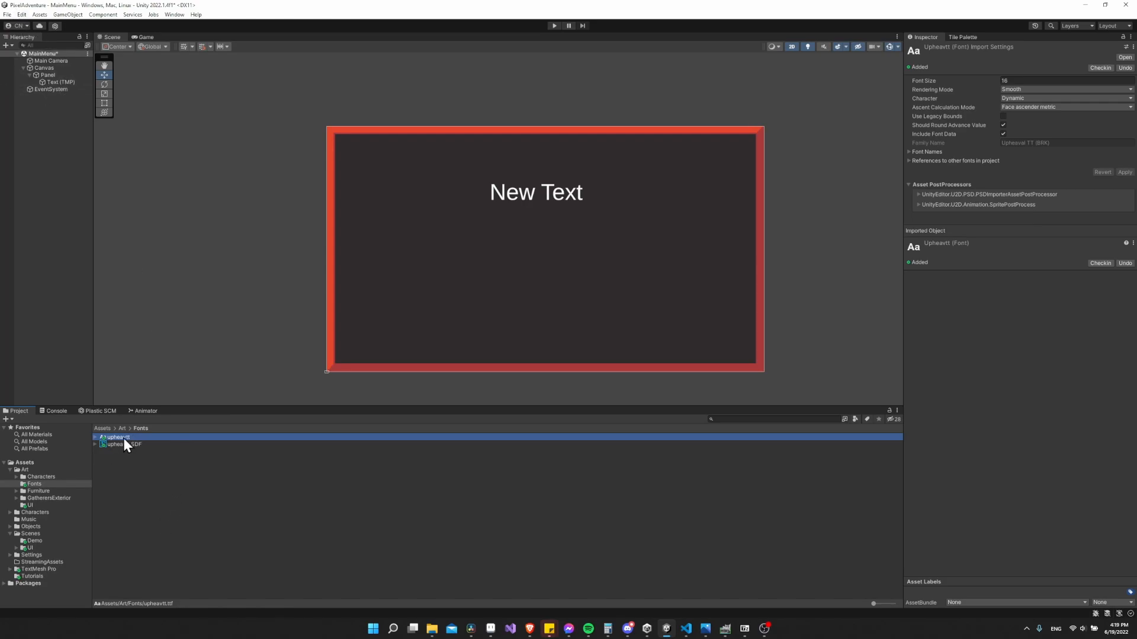
{"action": "right_click", "coordinate": [120, 442]}
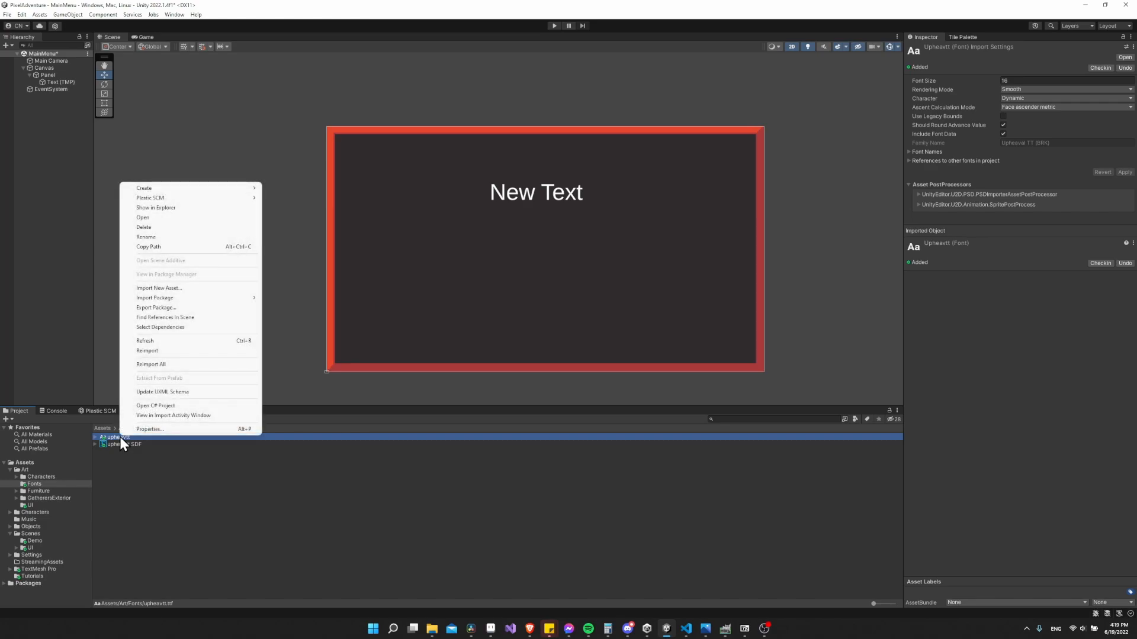
{"action": "mouse_move", "coordinate": [211, 190]}
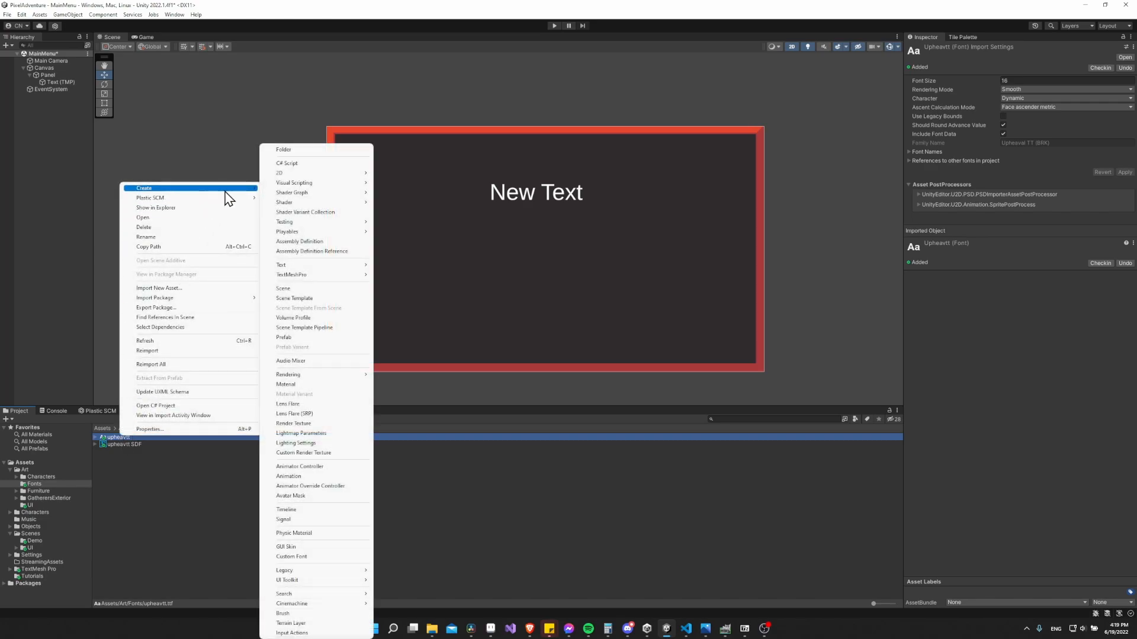
{"action": "mouse_move", "coordinate": [316, 276]}
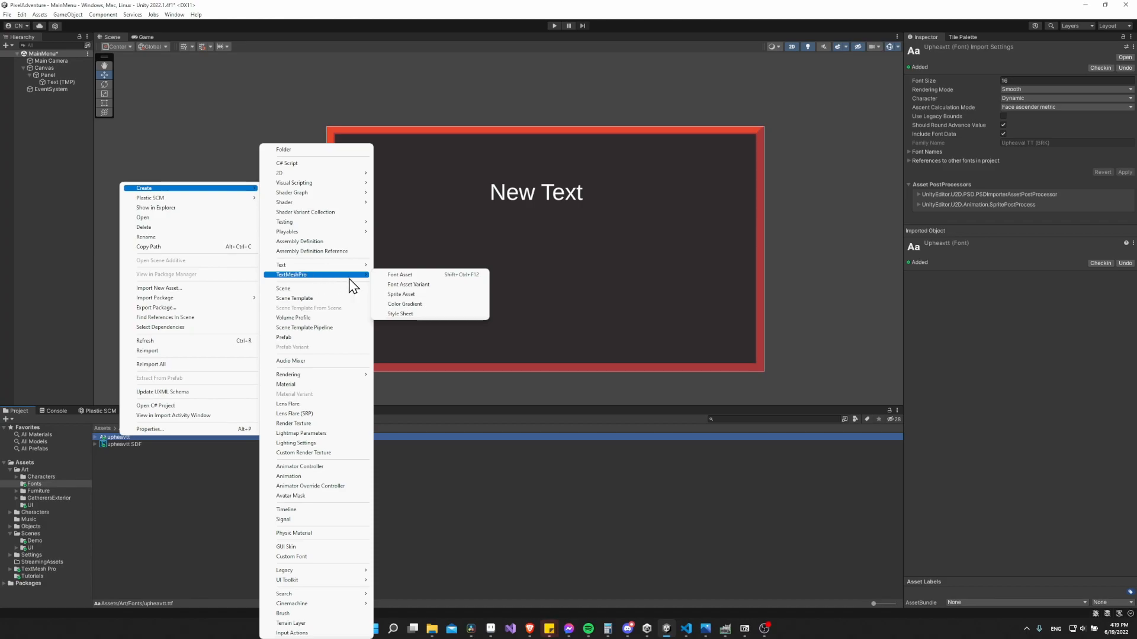
{"action": "left_click", "coordinate": [392, 556]}
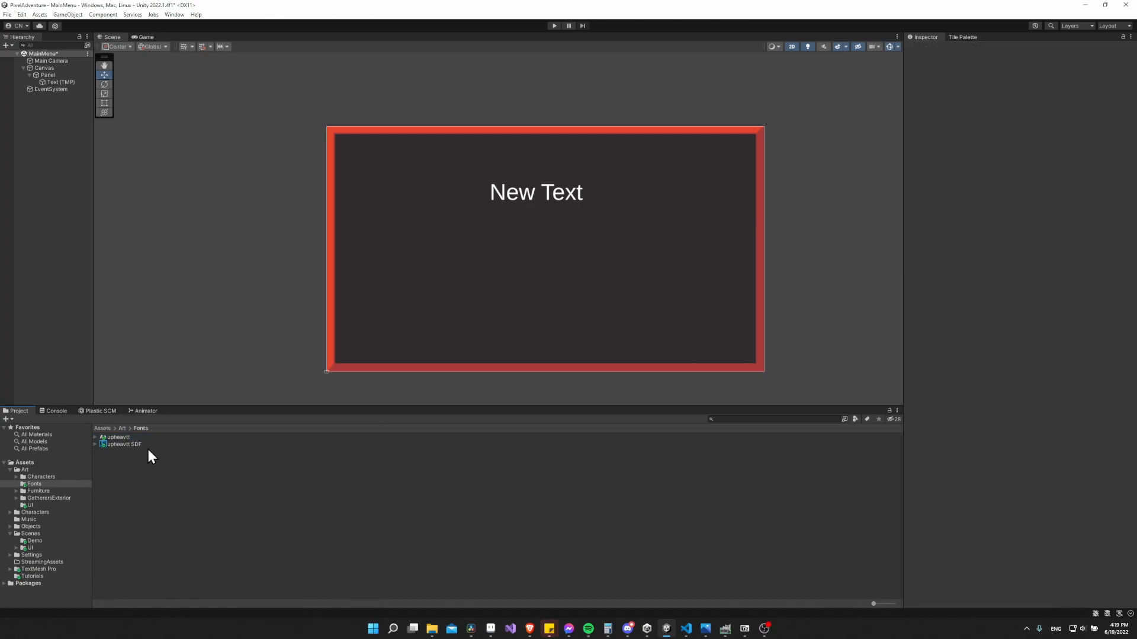
{"action": "left_click", "coordinate": [122, 445]}
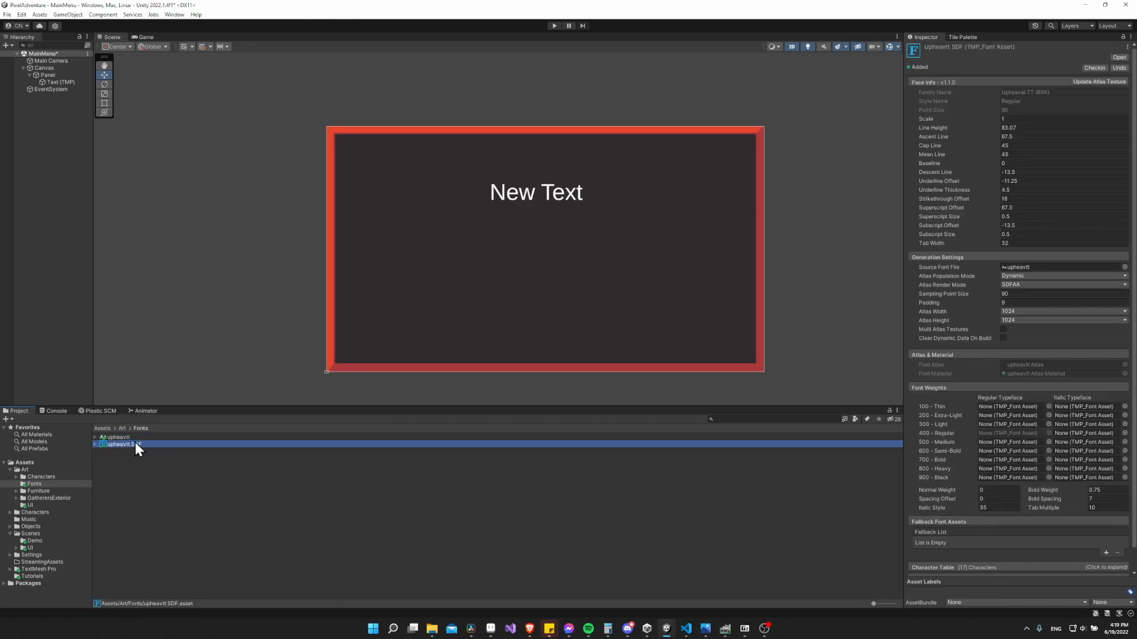
Assign the upheavtt SDF font asset to the Text (TMP) object
{"action": "left_click", "coordinate": [52, 83]}
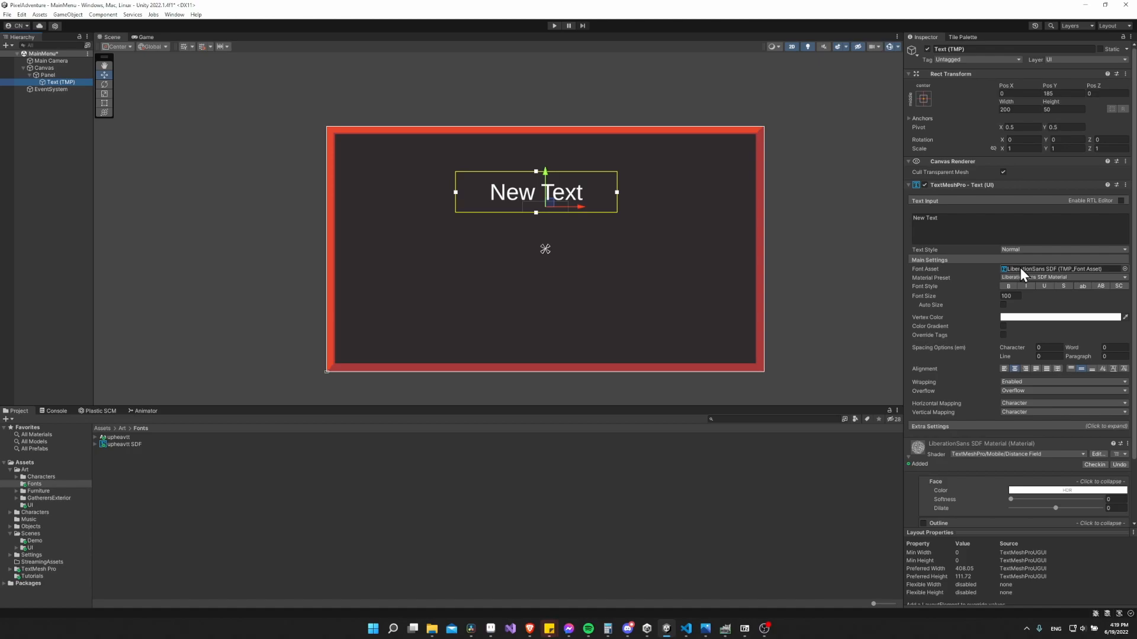
{"action": "left_click", "coordinate": [115, 444]}
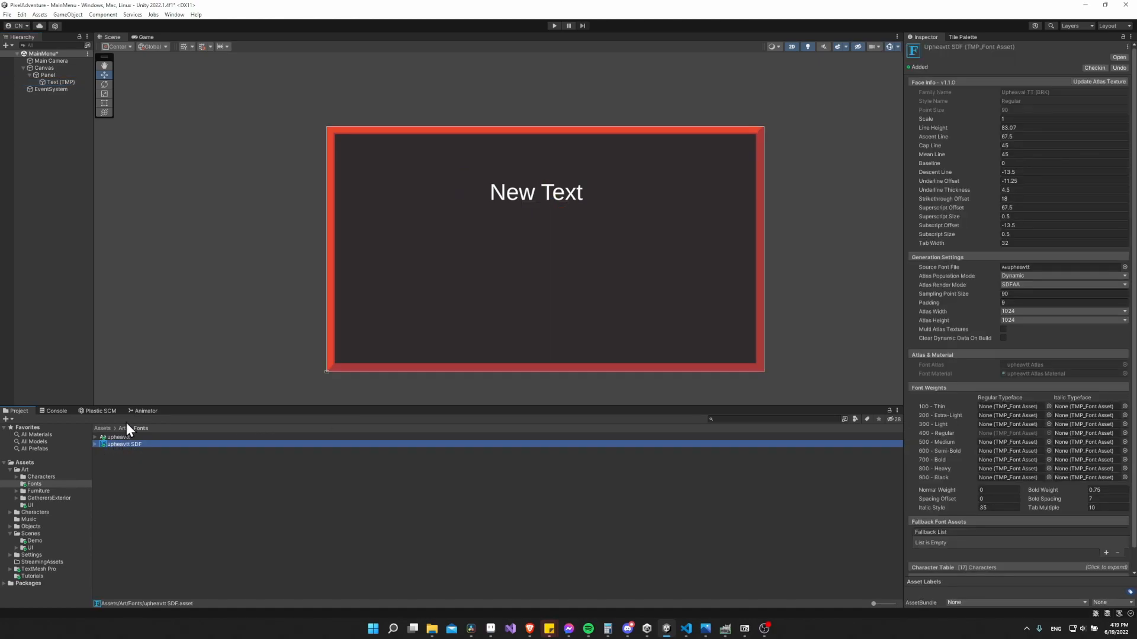
{"action": "left_click", "coordinate": [61, 82]}
{"action": "left_click_drag", "start_coordinate": [129, 446], "coordinate": [1019, 269]}
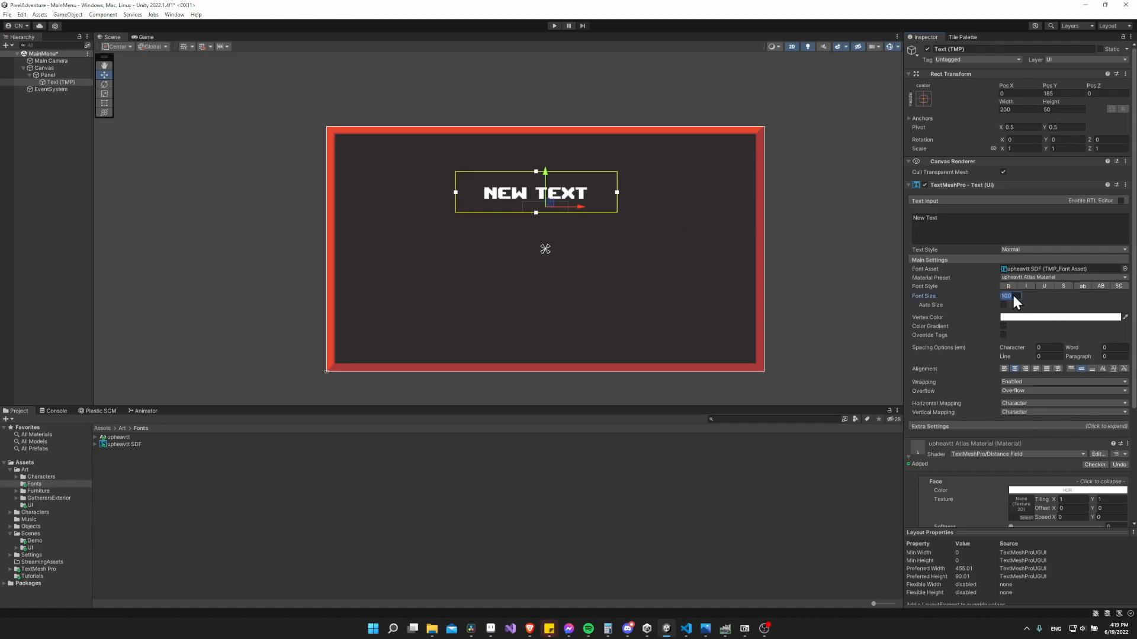
Set the text's font size to 200 and widen its box on both sides so the text stays on one line
{"action": "type", "text": "200"}
{"action": "left_click_drag", "start_coordinate": [617, 193], "coordinate": [624, 193]}
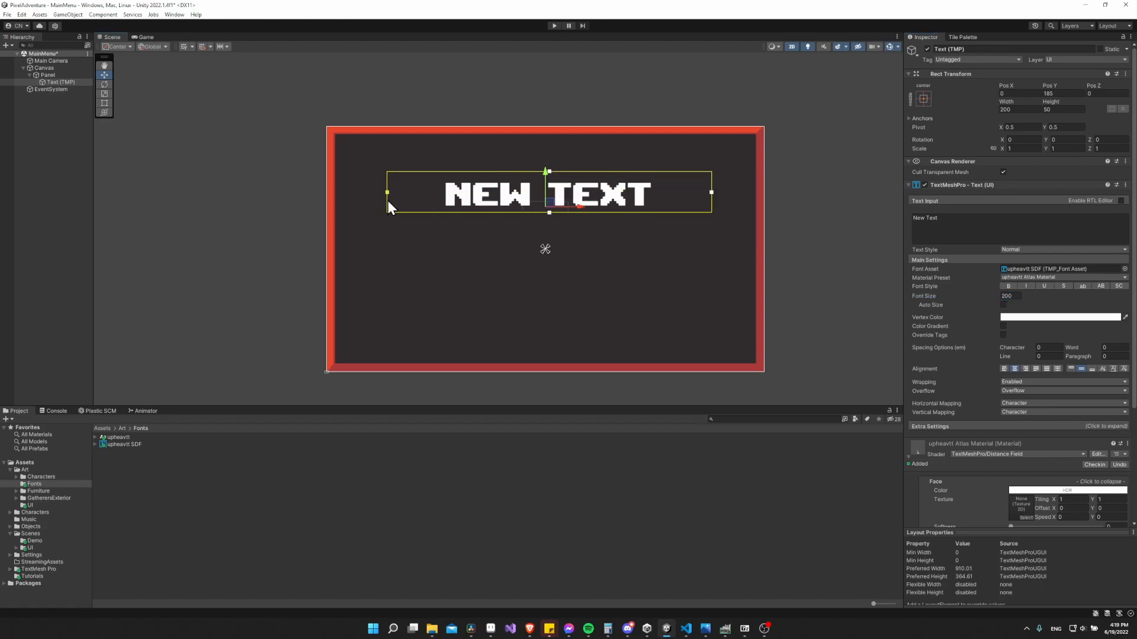
{"action": "left_click_drag", "start_coordinate": [389, 201], "coordinate": [392, 200]}
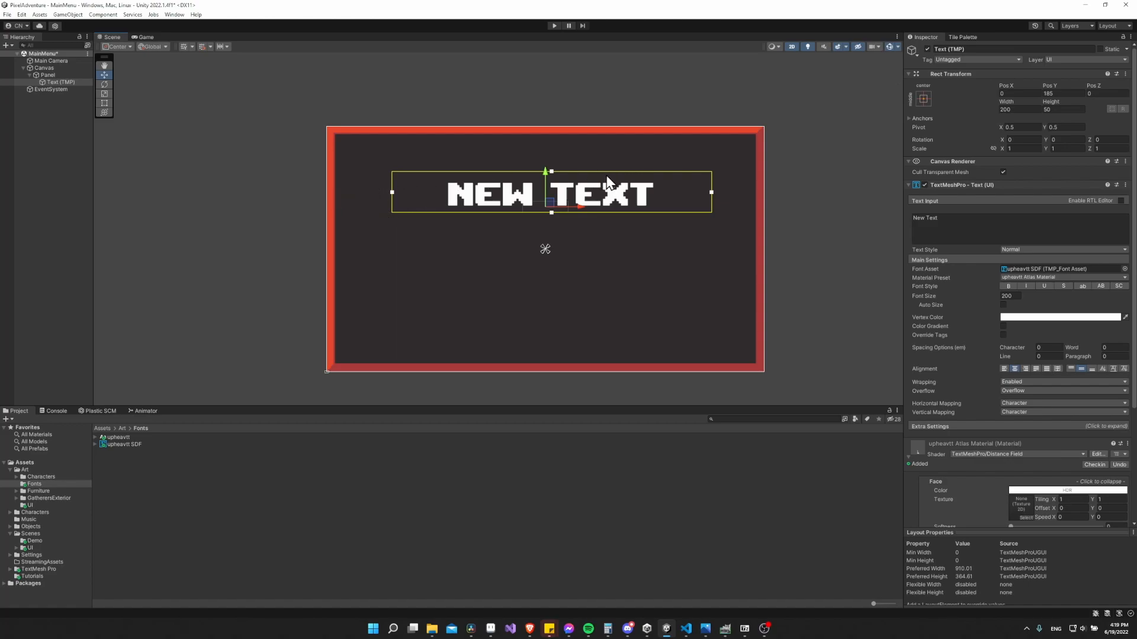
Snap the text to the Panel's center with the middle-center anchor preset, then raise it to Pos Y 225
{"action": "left_click", "coordinate": [923, 98]}
{"action": "key", "text": "alt"}
{"action": "left_click", "coordinate": [975, 188], "text": "alt"}
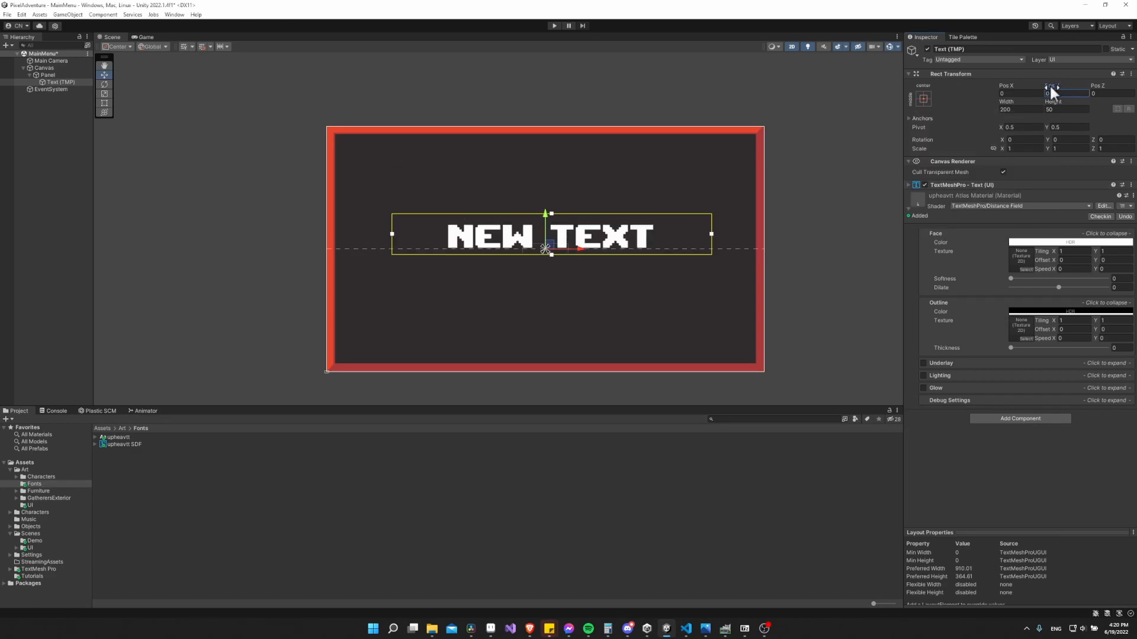
{"action": "left_click_drag", "start_coordinate": [1052, 85], "coordinate": [951, 101]}
{"action": "left_click_drag", "start_coordinate": [546, 198], "coordinate": [546, 161]}
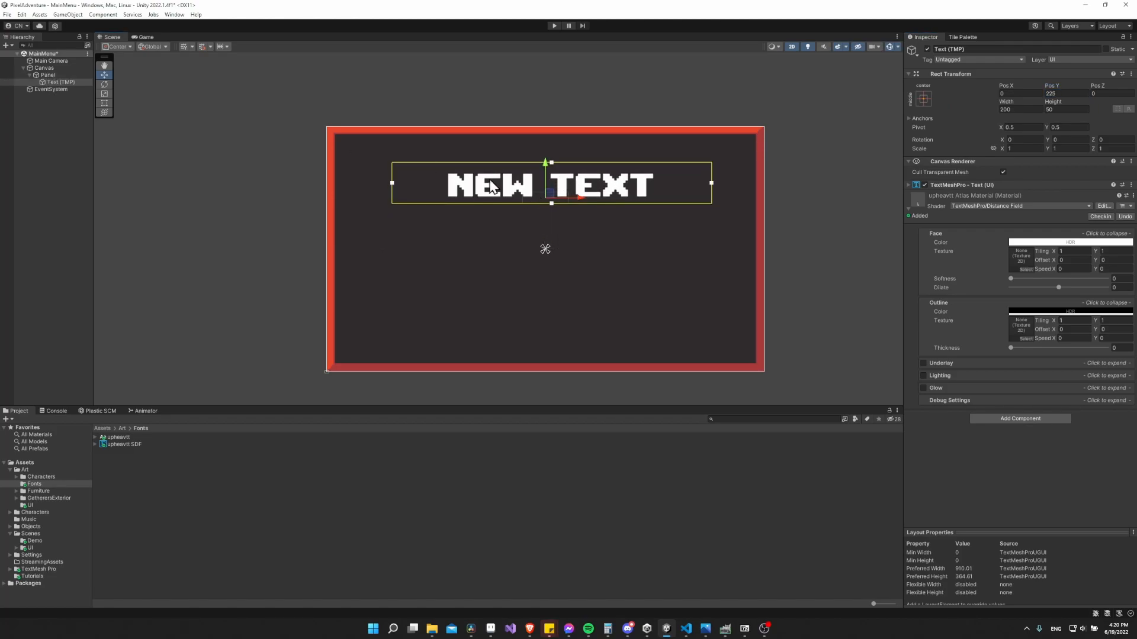
Replace the Text (TMP) object's content with "Pixel Adventure"
{"action": "left_click", "coordinate": [51, 75]}
{"action": "left_click", "coordinate": [27, 82]}
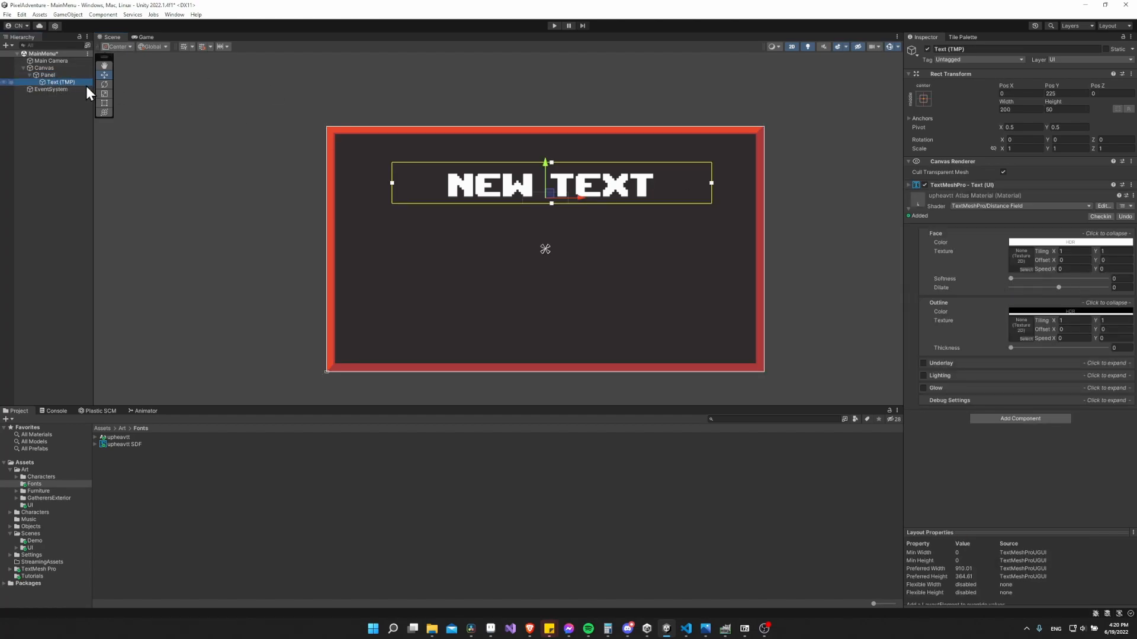
{"action": "left_click", "coordinate": [976, 186]}
{"action": "left_click_drag", "start_coordinate": [954, 216], "coordinate": [857, 212]}
{"action": "type", "text": "P"}
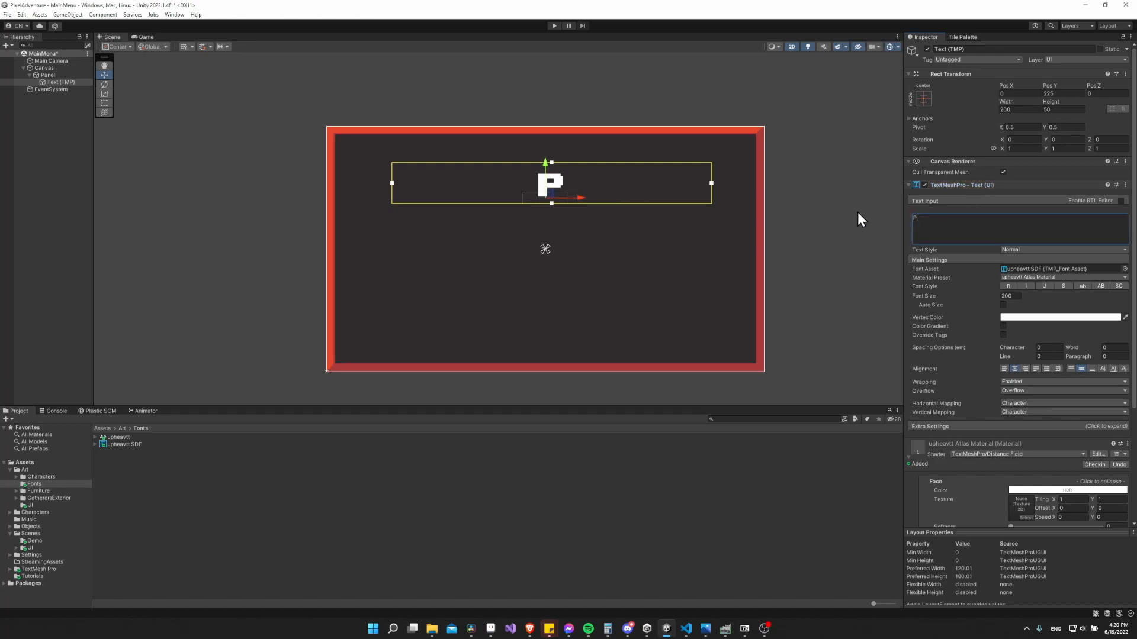
{"action": "type", "text": "ixel Adventure"}
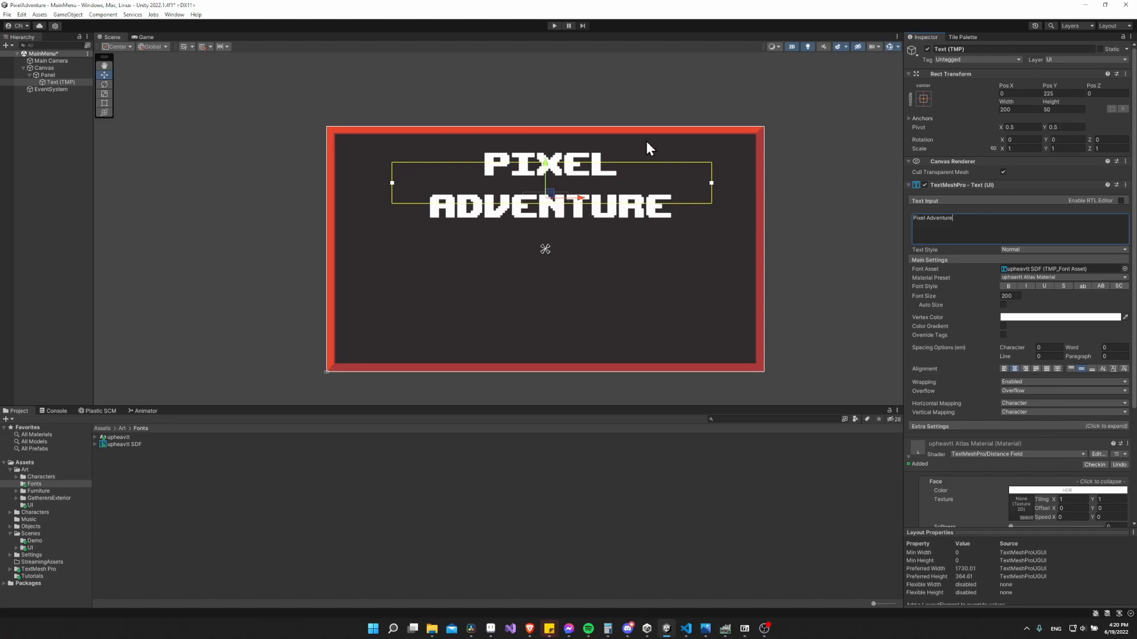
Widen the title's text box to nearly the full inner width of the Panel and set its font size to 180
{"action": "left_click_drag", "start_coordinate": [392, 183], "coordinate": [340, 183]}
{"action": "left_click_drag", "start_coordinate": [711, 183], "coordinate": [753, 183]}
{"action": "left_click_drag", "start_coordinate": [1017, 294], "coordinate": [957, 286]}
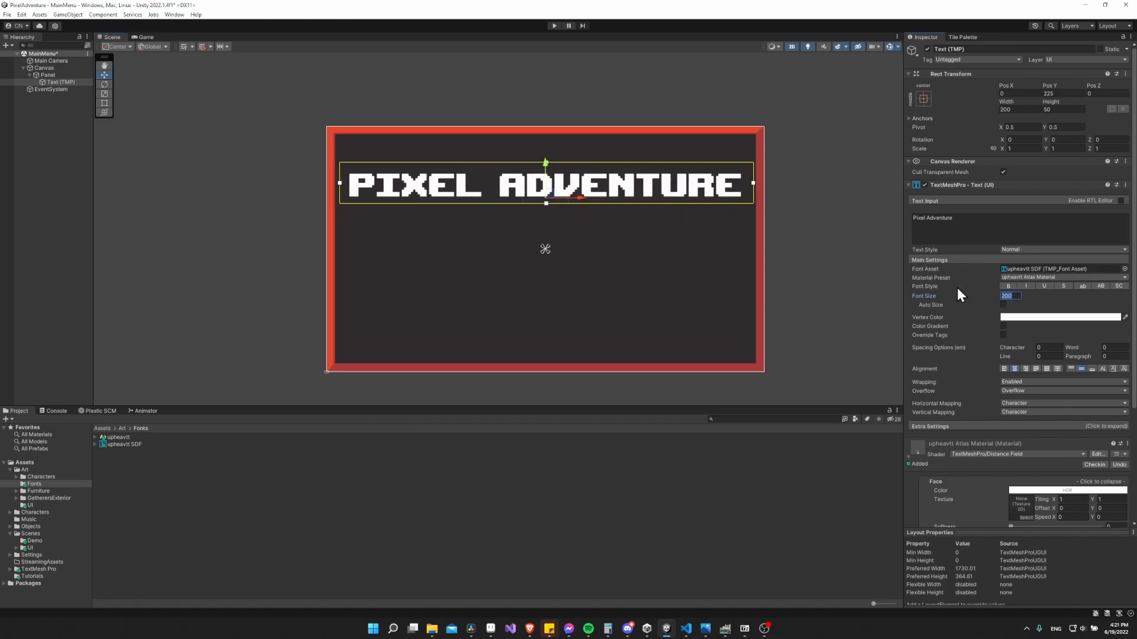
{"action": "type", "text": "180"}
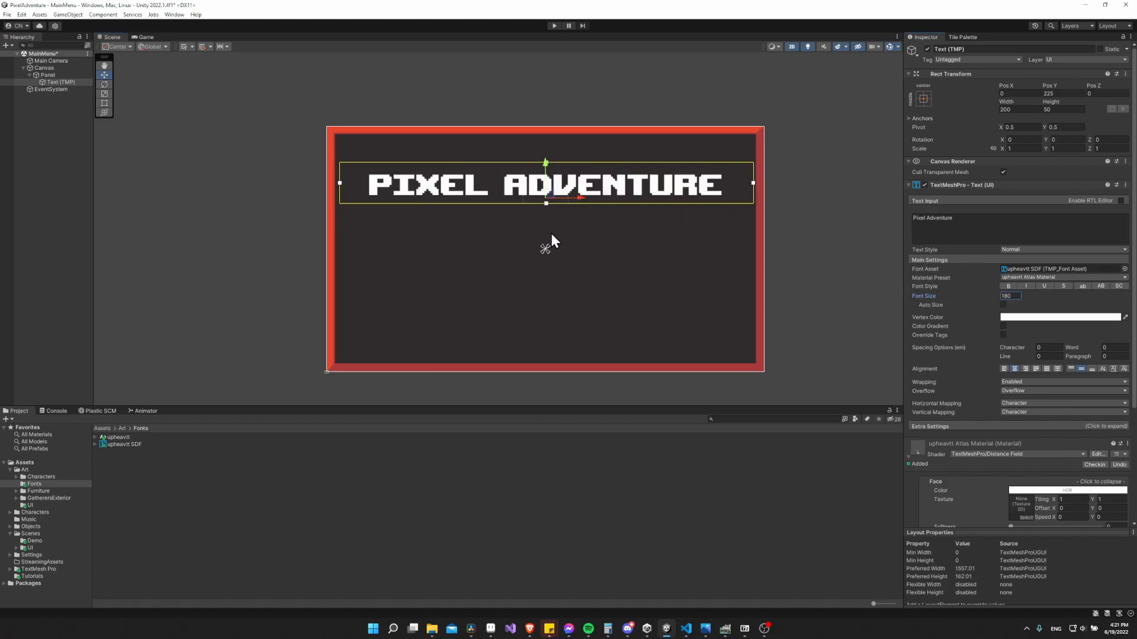
Lower the Pixel Adventure title to Pos Y 170
{"action": "left_click_drag", "start_coordinate": [546, 165], "coordinate": [546, 179]}
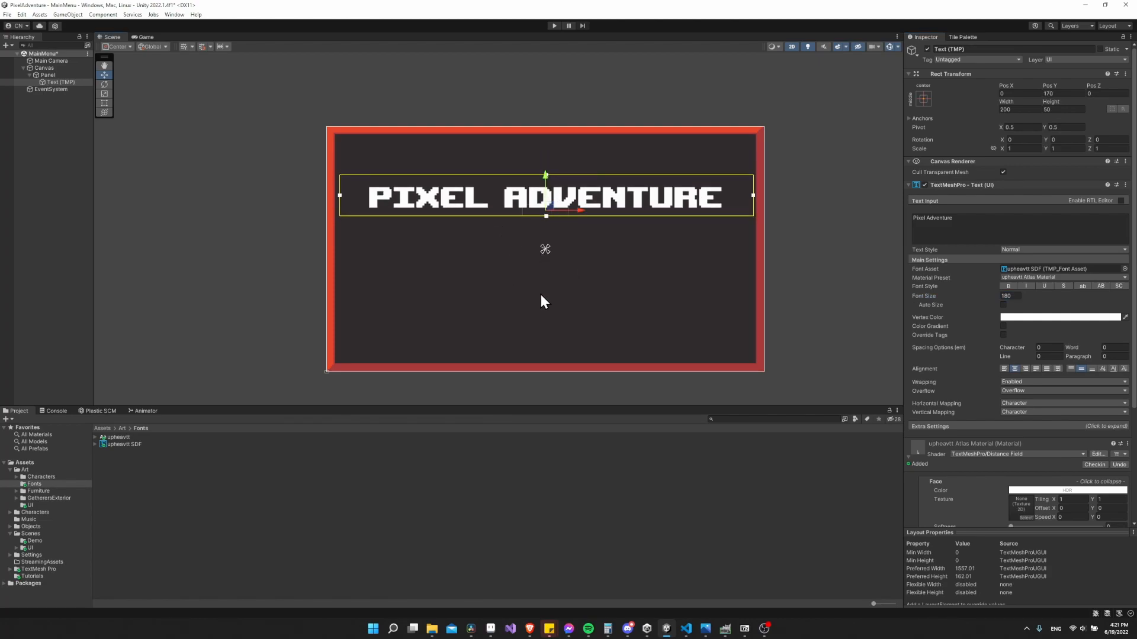
{"action": "left_click", "coordinate": [494, 282]}
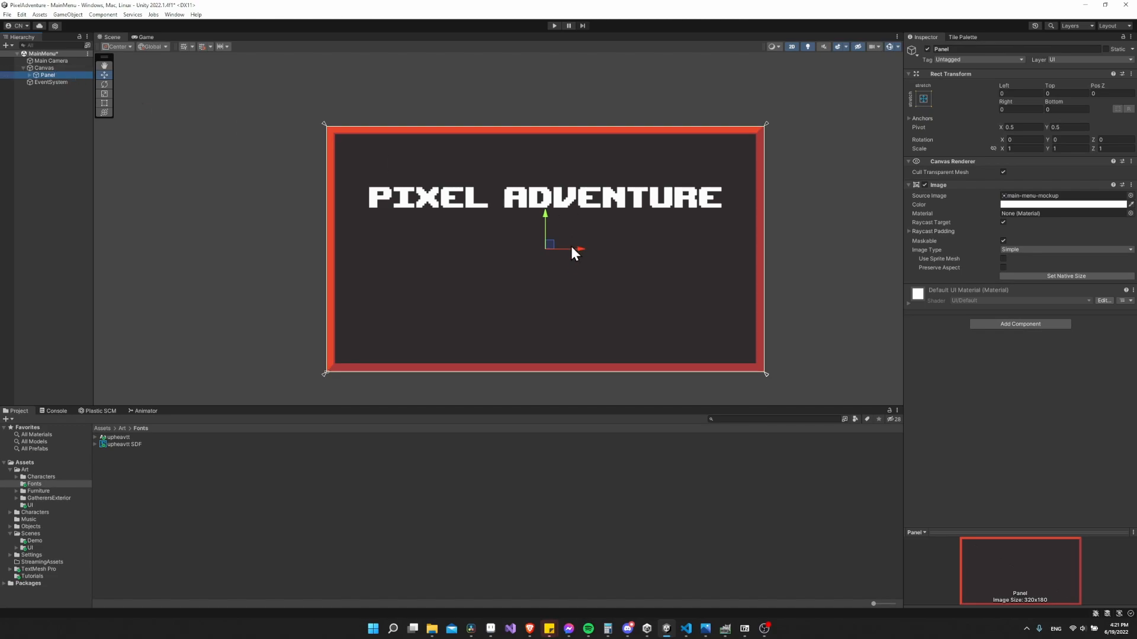
Add a second Canvas as a child of the main Canvas, keeping its default name
{"action": "right_click", "coordinate": [56, 69]}
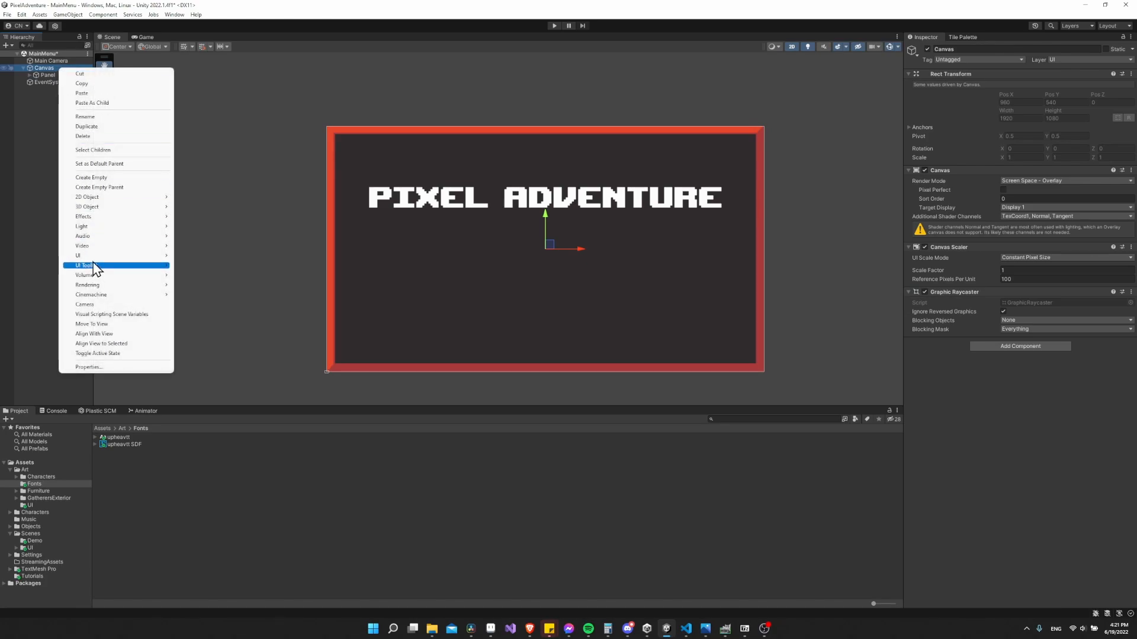
{"action": "mouse_move", "coordinate": [89, 255]}
{"action": "left_click", "coordinate": [237, 377]}
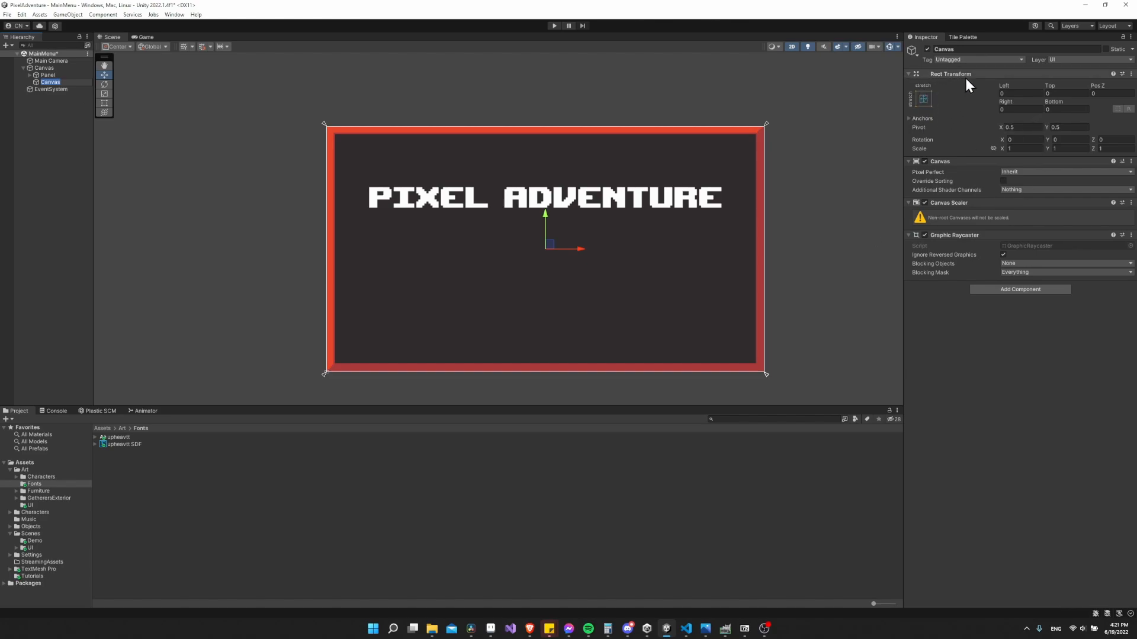
{"action": "left_click", "coordinate": [992, 357]}
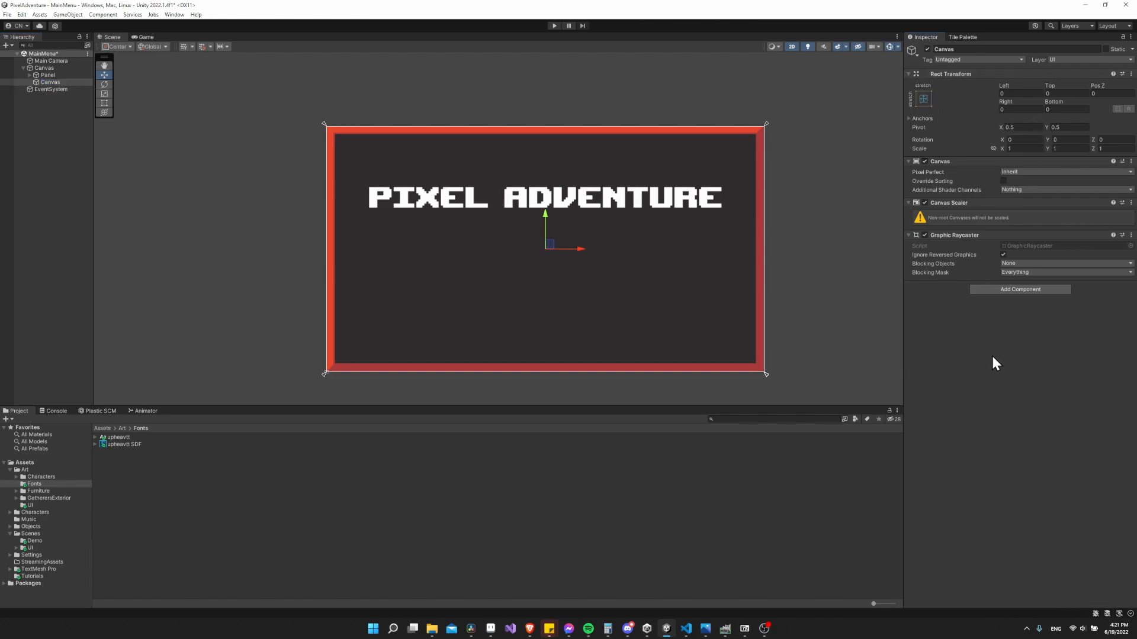
Add a TextMeshPro button inside the nested Canvas and duplicate it twice to get three buttons
{"action": "right_click", "coordinate": [71, 83]}
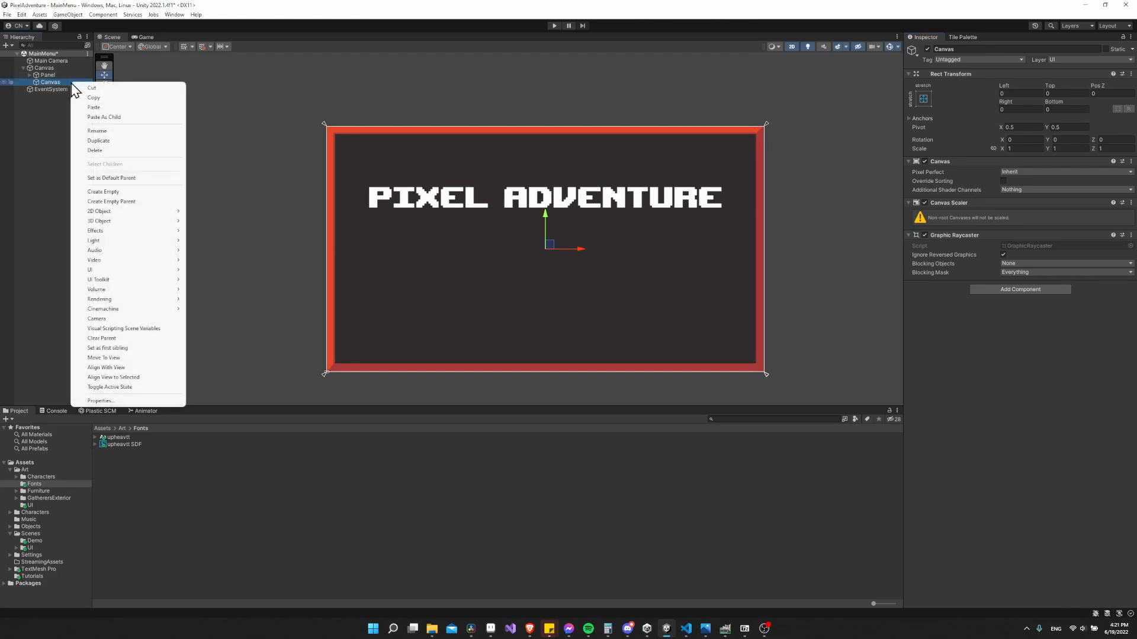
{"action": "mouse_move", "coordinate": [119, 270]}
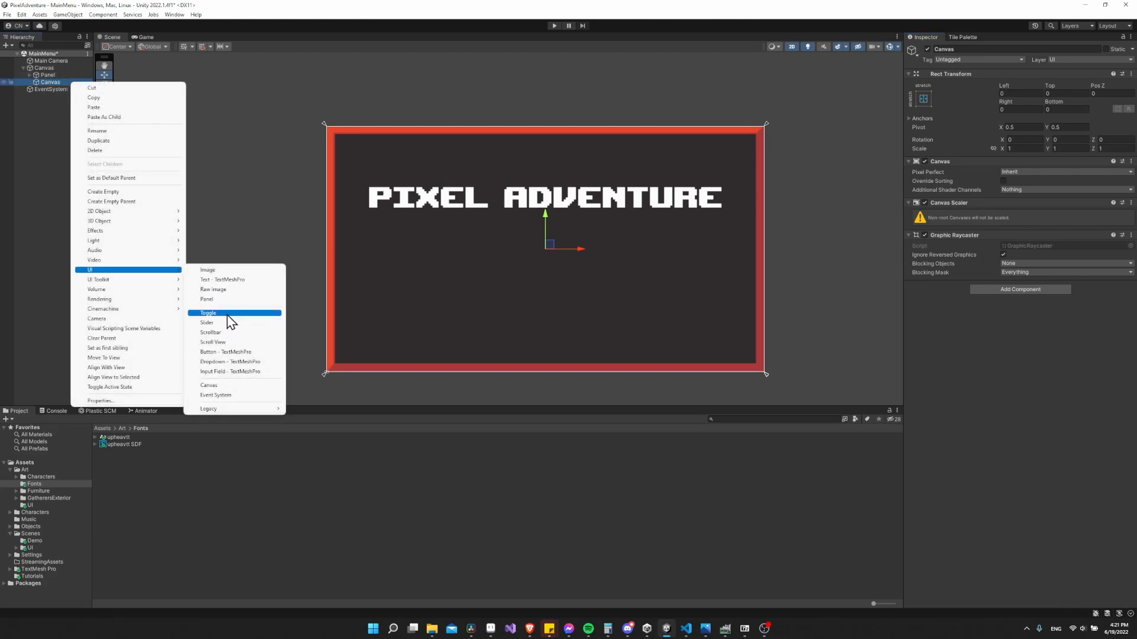
{"action": "left_click", "coordinate": [261, 353]}
{"action": "key", "text": "ctrl+d"}
{"action": "key", "text": "ctrl+d"}
Spread the buttons in a row below the title, with the first at about Pos X -456 and Button (2) at about 434
{"action": "left_click", "coordinate": [74, 96]}
{"action": "left_click", "coordinate": [73, 89]}
{"action": "left_click_drag", "start_coordinate": [547, 215], "coordinate": [559, 298]}
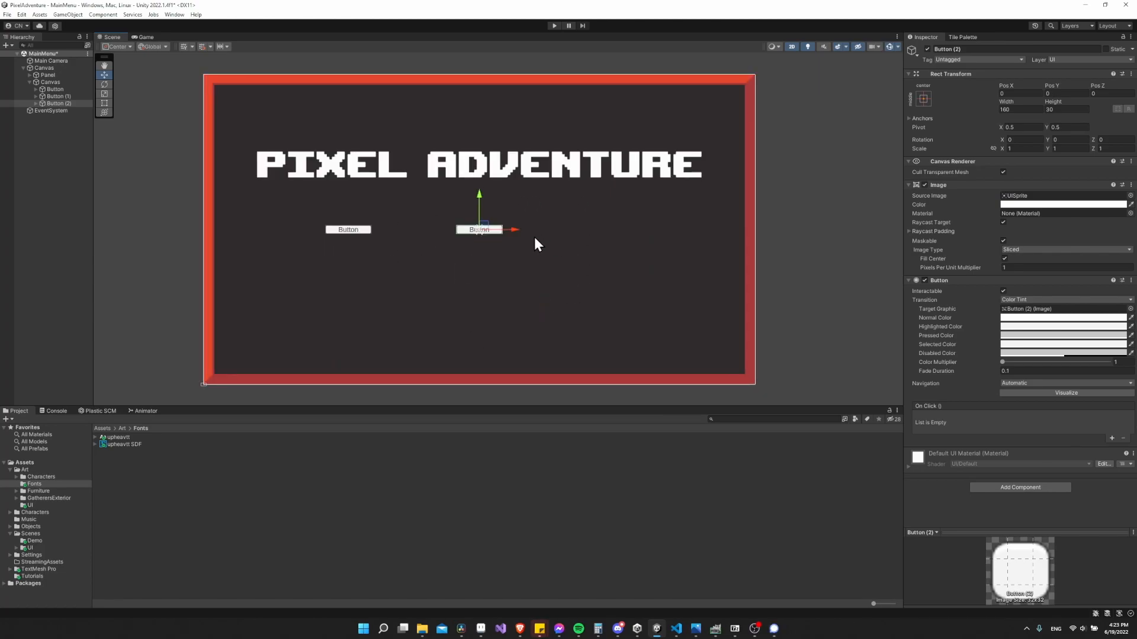
{"action": "left_click_drag", "start_coordinate": [512, 230], "coordinate": [637, 233]}
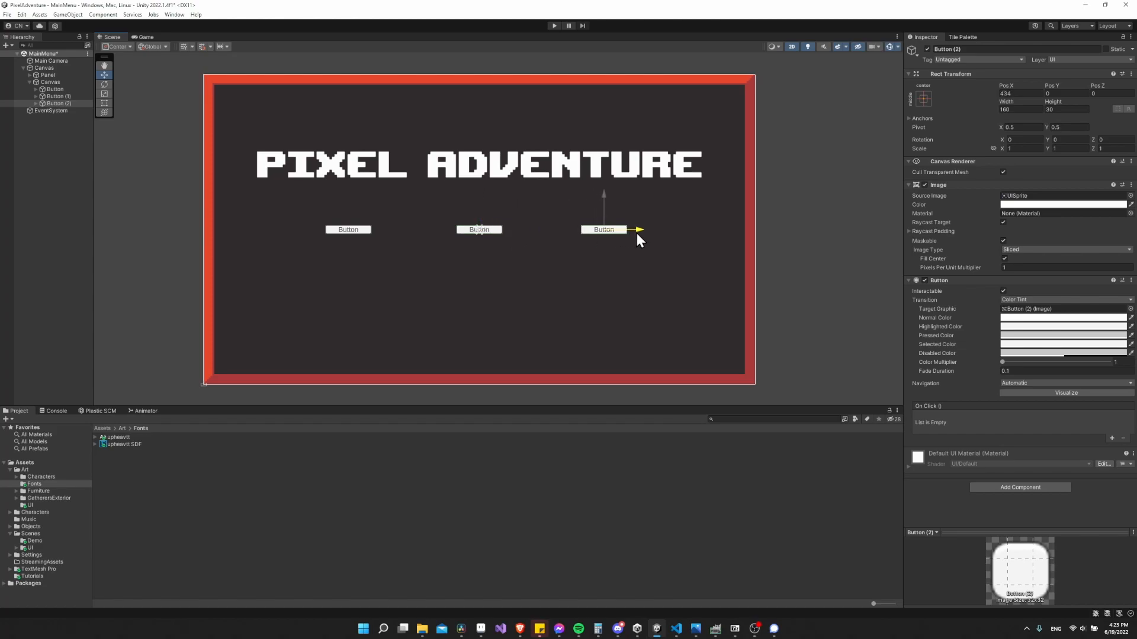
Set Button (2)'s Pos X to 456 so it mirrors the first Button's distance from the center
{"action": "left_click", "coordinate": [365, 231]}
{"action": "left_click", "coordinate": [358, 231]}
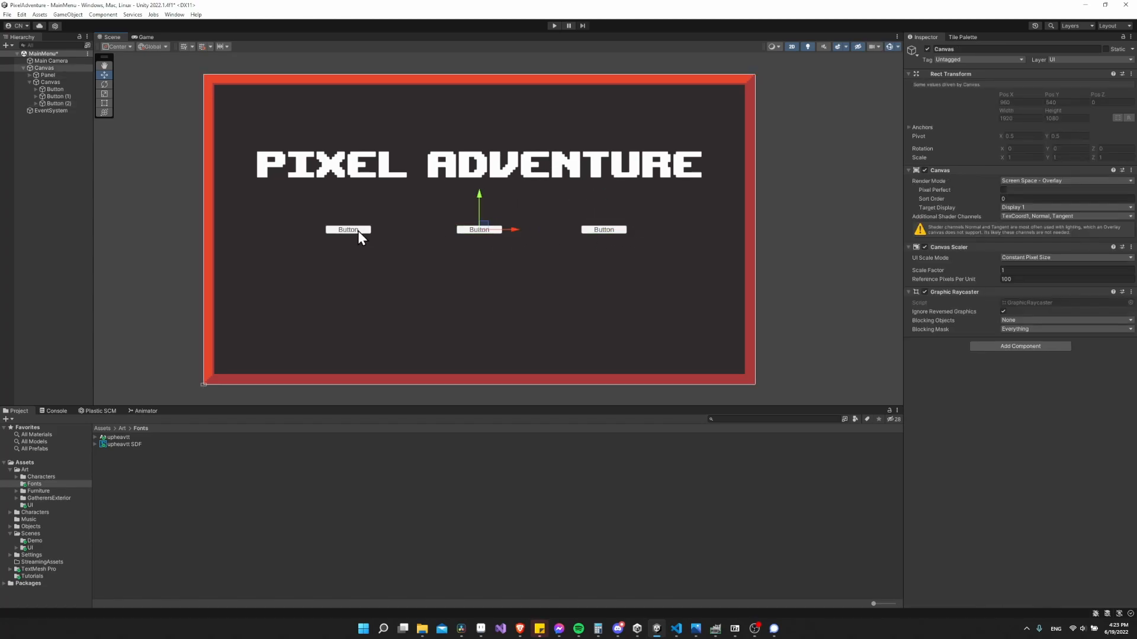
{"action": "left_click", "coordinate": [358, 230]}
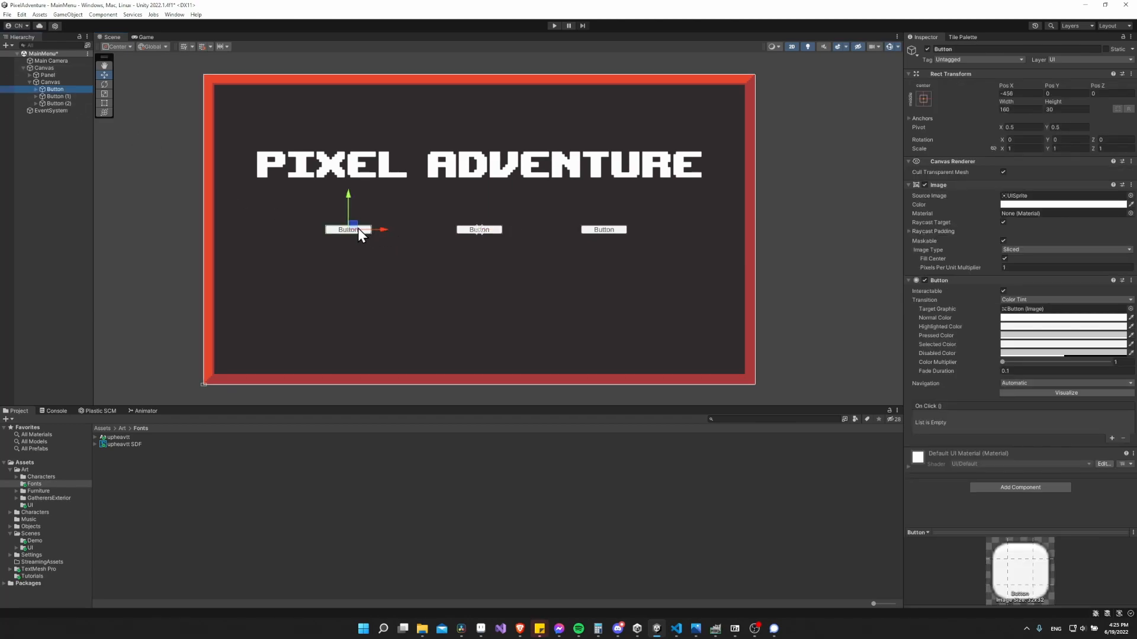
{"action": "left_click", "coordinate": [61, 105]}
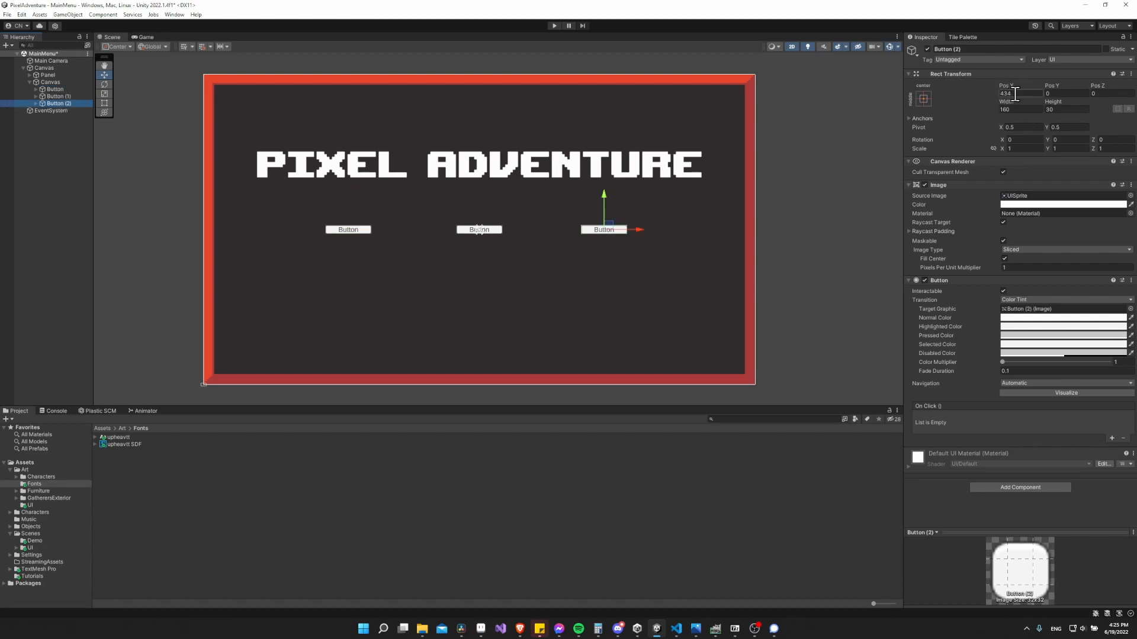
{"action": "left_click", "coordinate": [61, 90]}
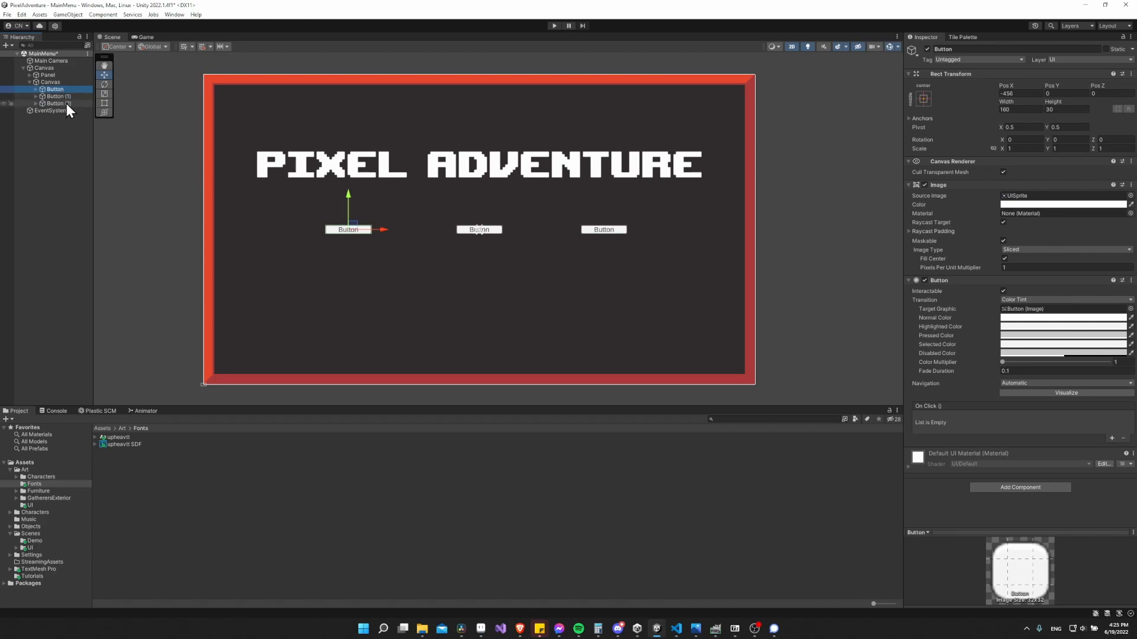
{"action": "left_click", "coordinate": [66, 103]}
{"action": "left_click", "coordinate": [1018, 93]}
{"action": "type", "text": "450"}
{"action": "left_click", "coordinate": [691, 275]}
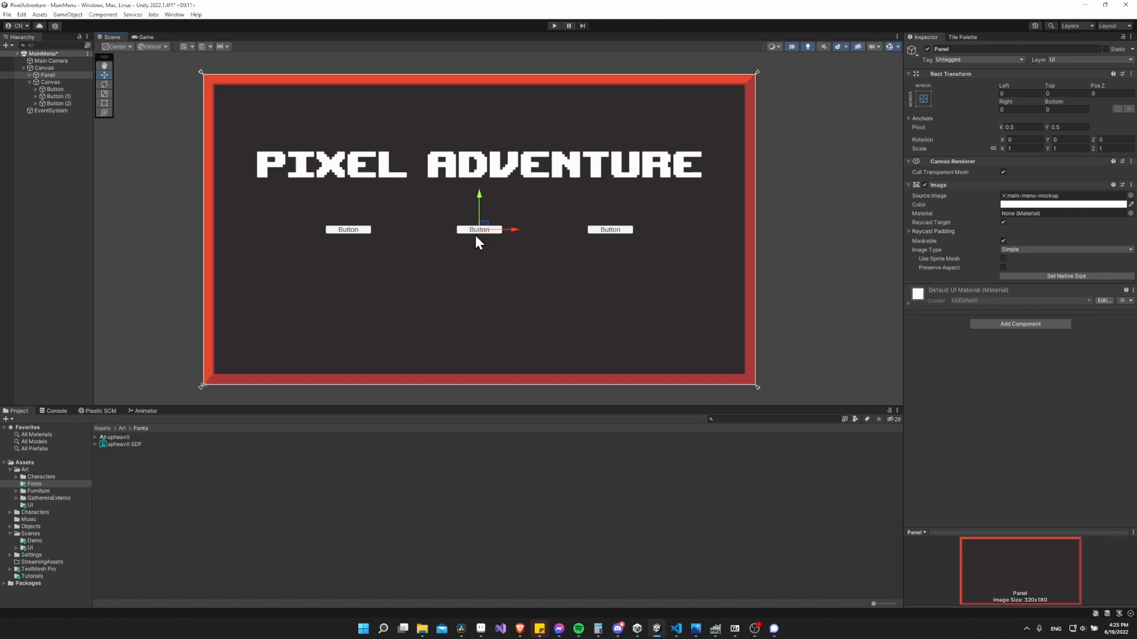
{"action": "middle_click_drag", "start_coordinate": [634, 229], "coordinate": [627, 221]}
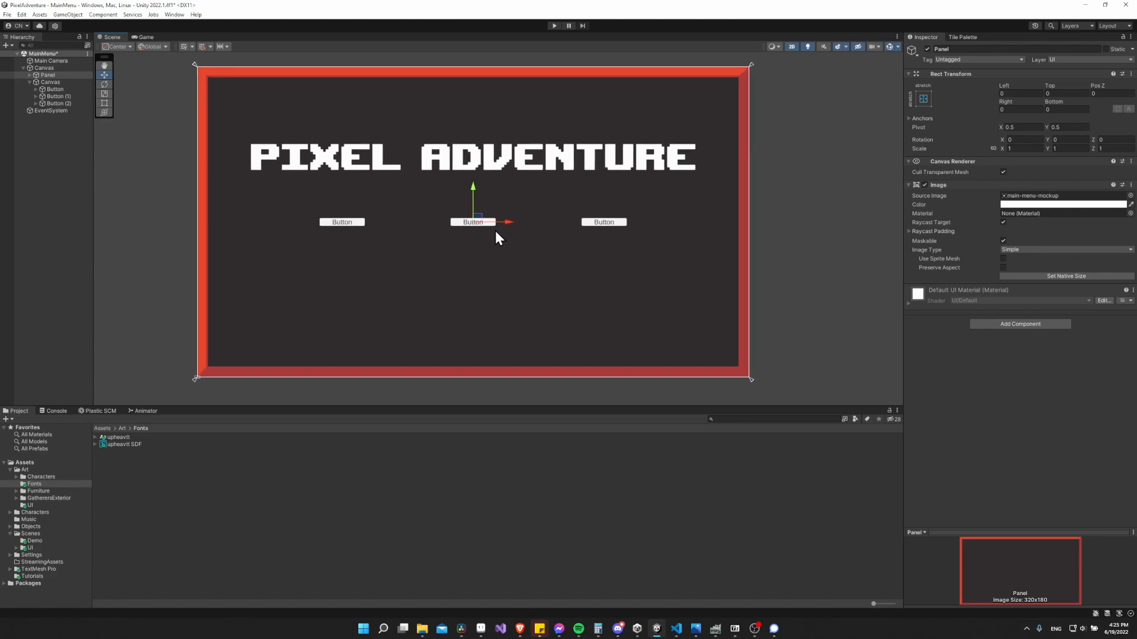
Set the text of the first Button's label to Start Game
{"action": "scroll", "coordinate": [393, 237], "scroll_direction": "down", "scroll_amount": 4}
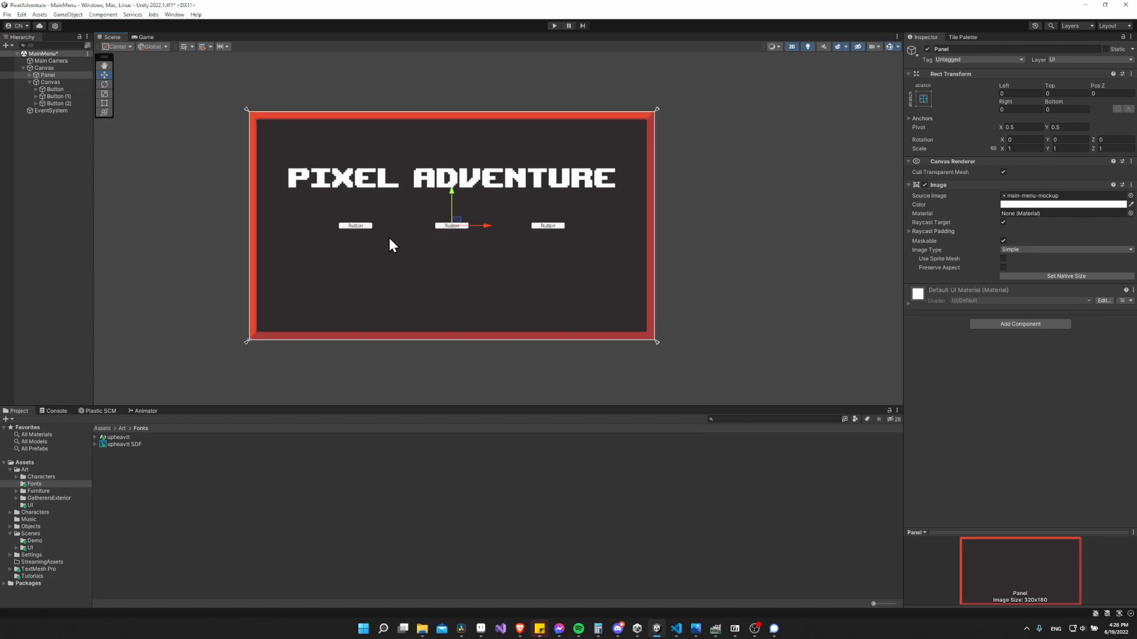
{"action": "scroll", "coordinate": [391, 237], "scroll_direction": "up", "scroll_amount": 3}
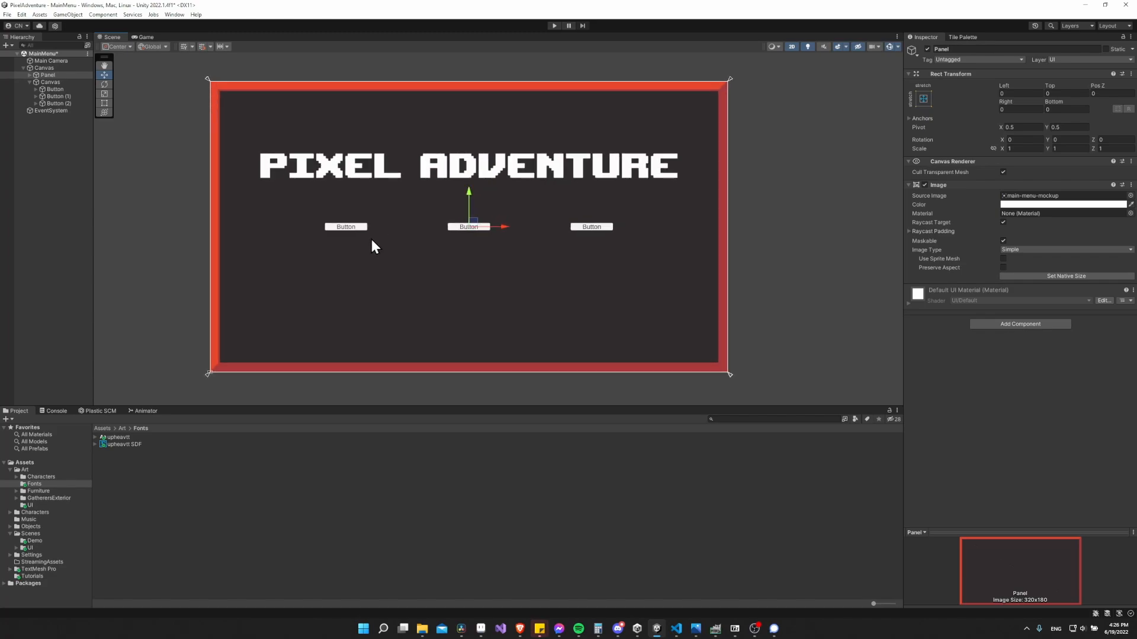
{"action": "left_click", "coordinate": [69, 88]}
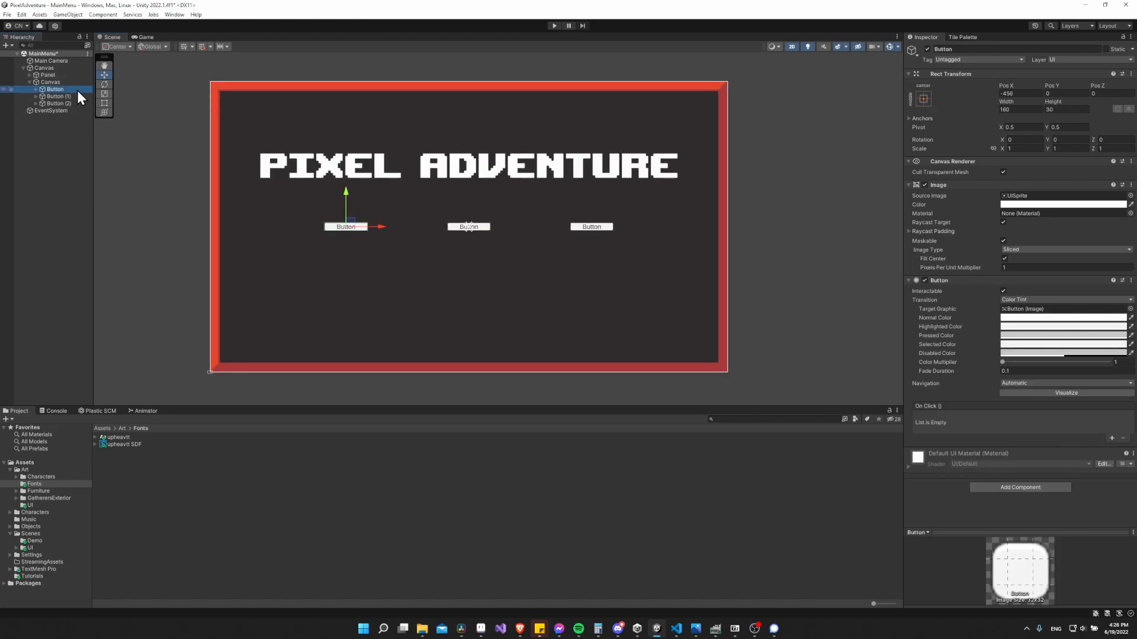
{"action": "left_click", "coordinate": [36, 90]}
{"action": "left_click", "coordinate": [54, 96]}
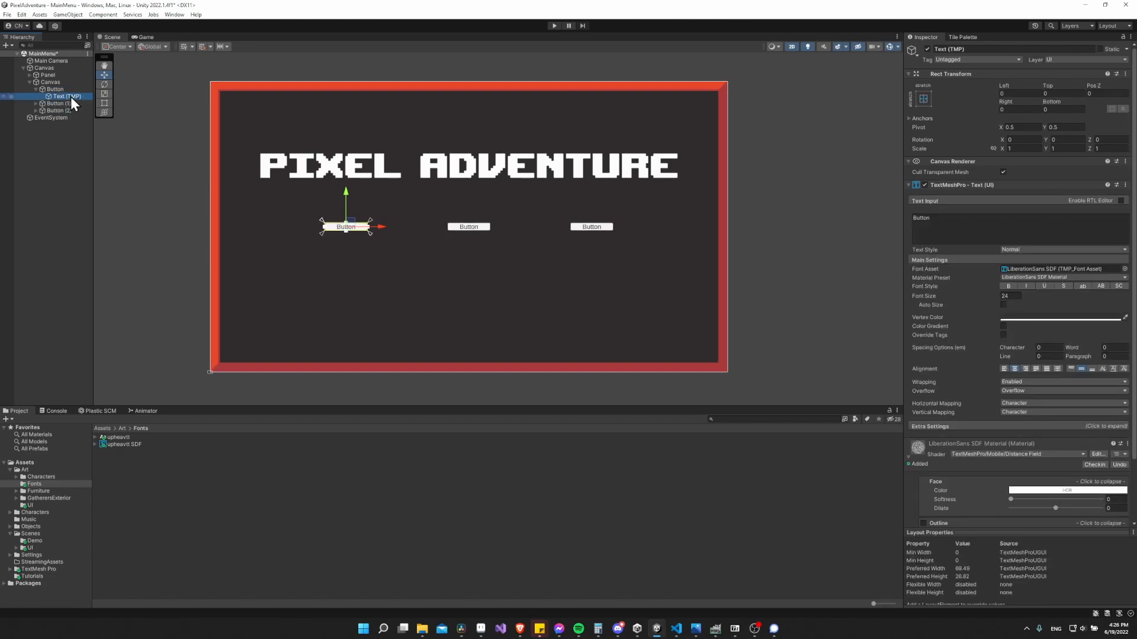
{"action": "left_click", "coordinate": [924, 220]}
{"action": "type", "text": "Start Game"}
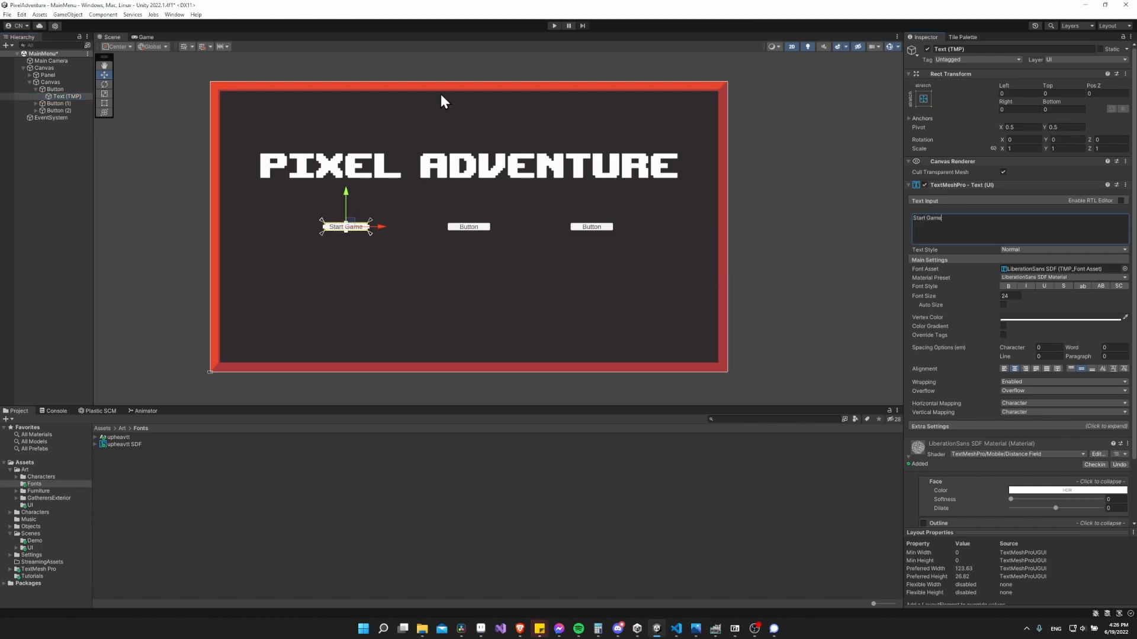
Set the text of Button (1)'s label to Options
{"action": "left_click", "coordinate": [36, 104]}
{"action": "left_click", "coordinate": [52, 109]}
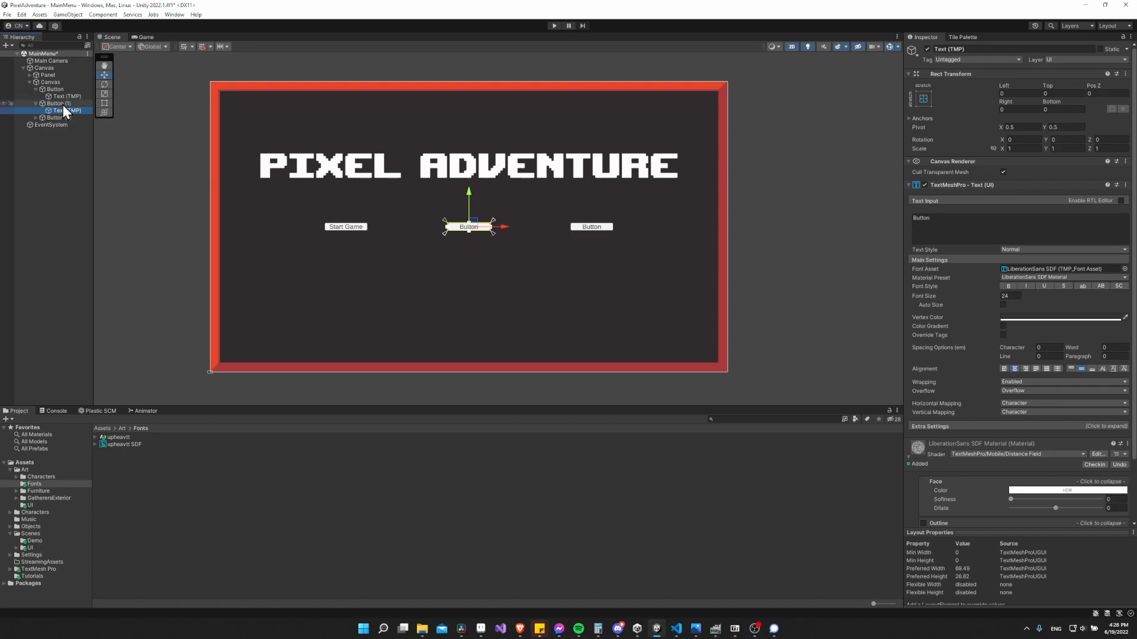
{"action": "left_click", "coordinate": [958, 225]}
{"action": "key", "text": "ctrl+a"}
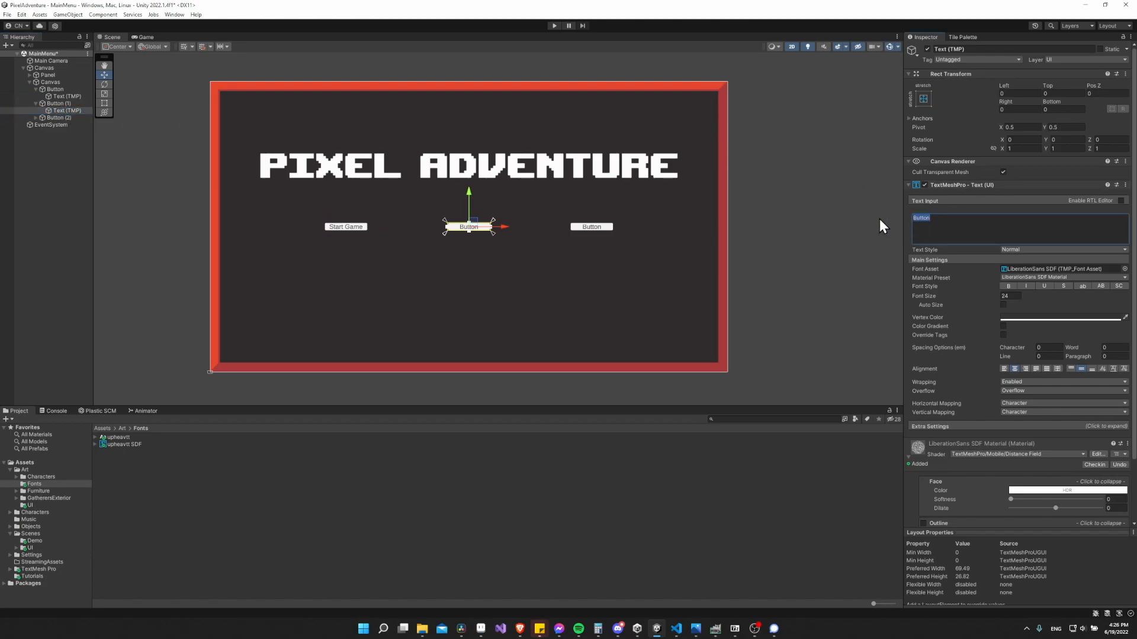
{"action": "type", "text": "Options"}
Set the text of Button (2)'s label to Quit
{"action": "left_click", "coordinate": [37, 117]}
{"action": "left_click", "coordinate": [59, 125]}
{"action": "left_click", "coordinate": [929, 221]}
{"action": "key", "text": "ctrl+a"}
{"action": "type", "text": "Exit"}
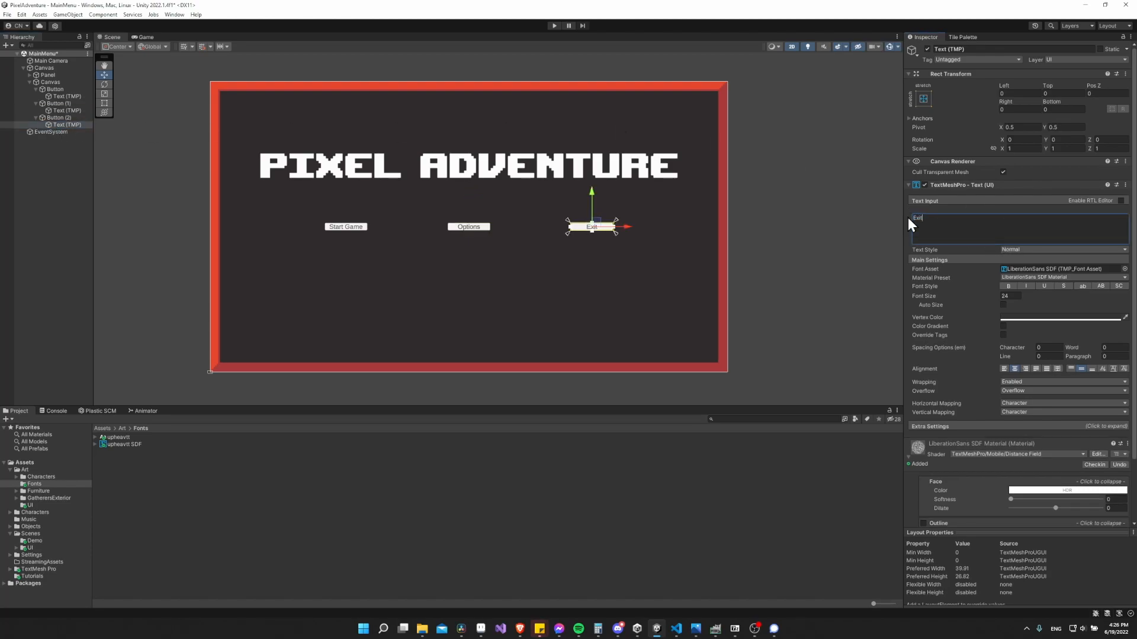
Rename the three button objects StartGameButton, OptionsButton and QuitButton to match their labels
{"action": "left_click", "coordinate": [53, 90]}
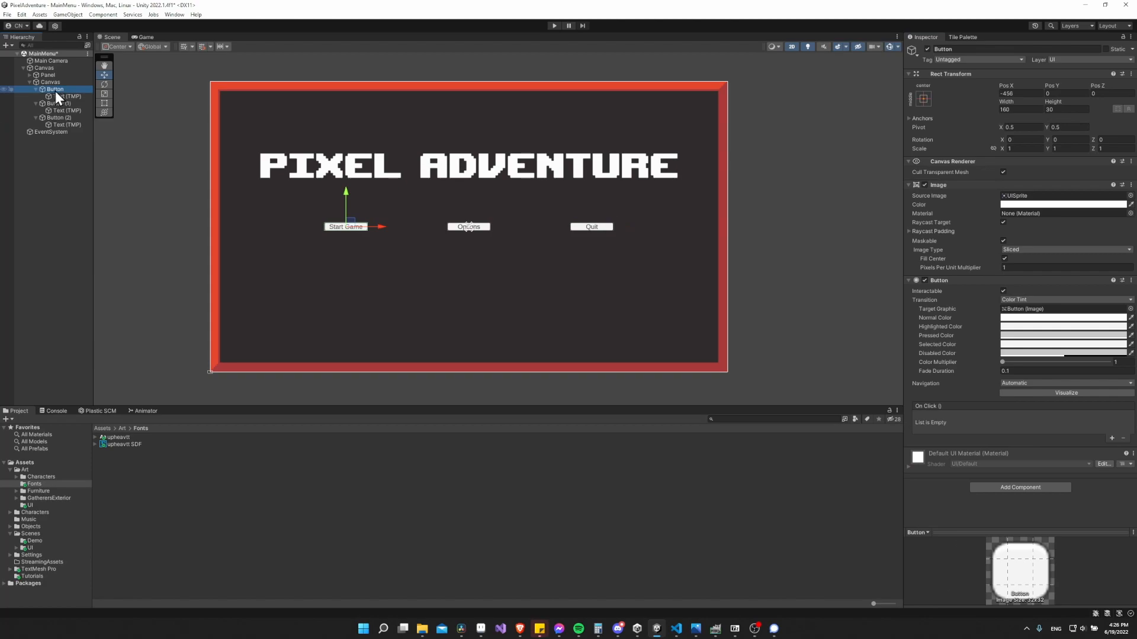
{"action": "key", "text": "F2"}
{"action": "type", "text": "StartGameButton"}
{"action": "left_click", "coordinate": [80, 103]}
{"action": "type", "text": "Options Button"}
{"action": "key", "text": "Return"}
{"action": "left_click", "coordinate": [69, 117]}
{"action": "type", "text": "QuitButton"}
{"action": "key", "text": "Return"}
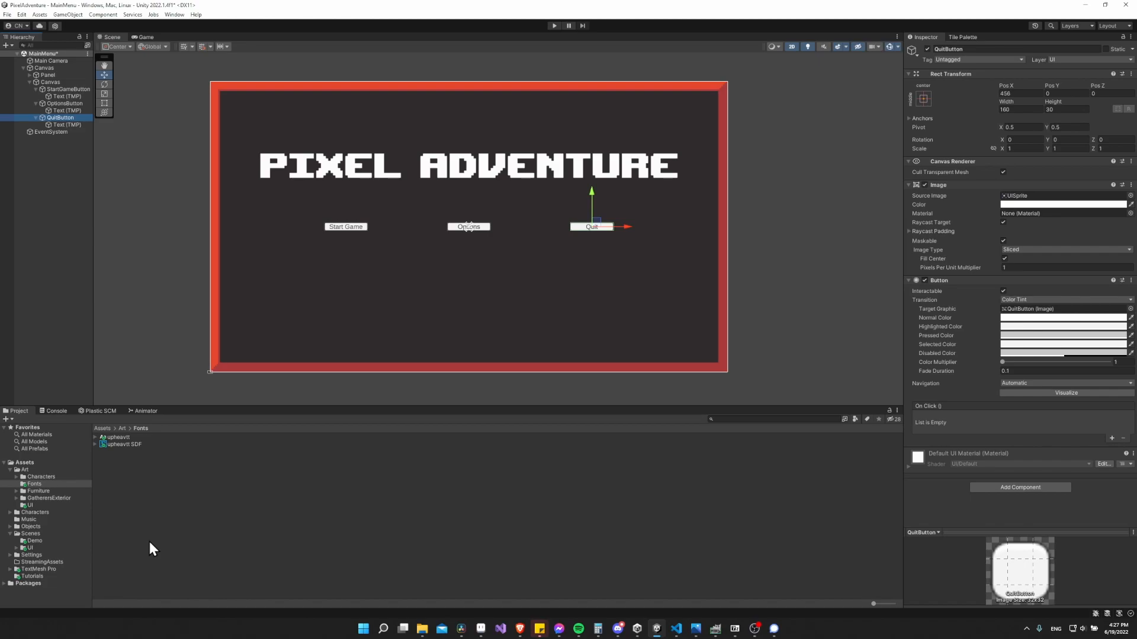
Set the font size of the Start Game label to 72
{"action": "left_click", "coordinate": [67, 89]}
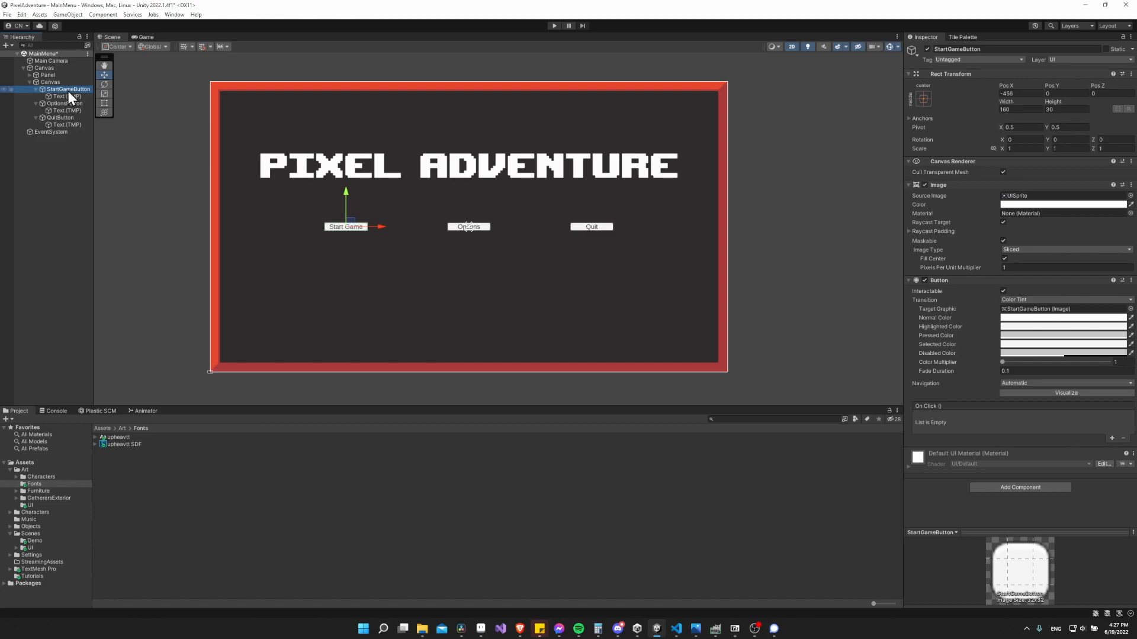
{"action": "left_click", "coordinate": [71, 96]}
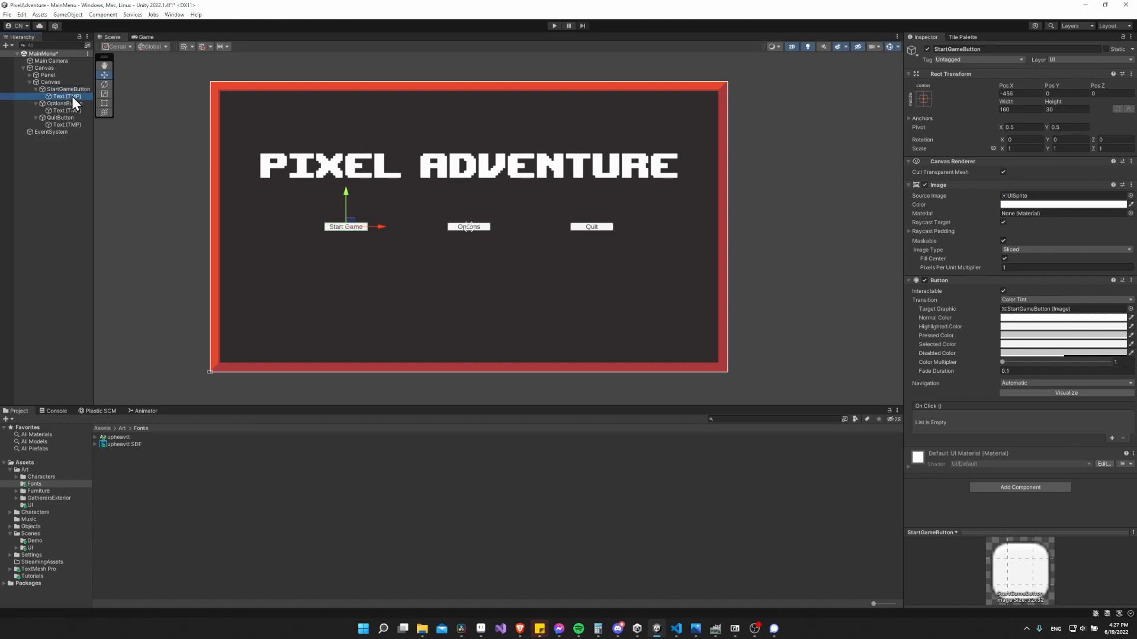
{"action": "left_click", "coordinate": [1016, 296]}
{"action": "type", "text": "72"}
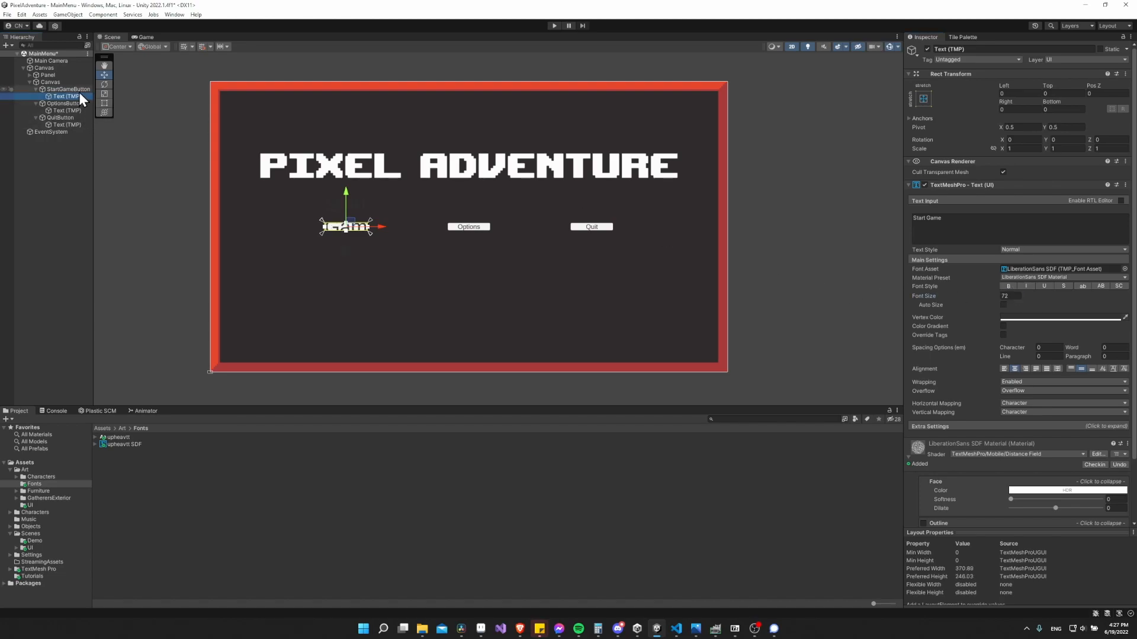
Resize StartGameButton to a width of 400 and a height of 100 so its enlarged label fits
{"action": "left_click", "coordinate": [79, 90]}
{"action": "left_click", "coordinate": [1021, 110]}
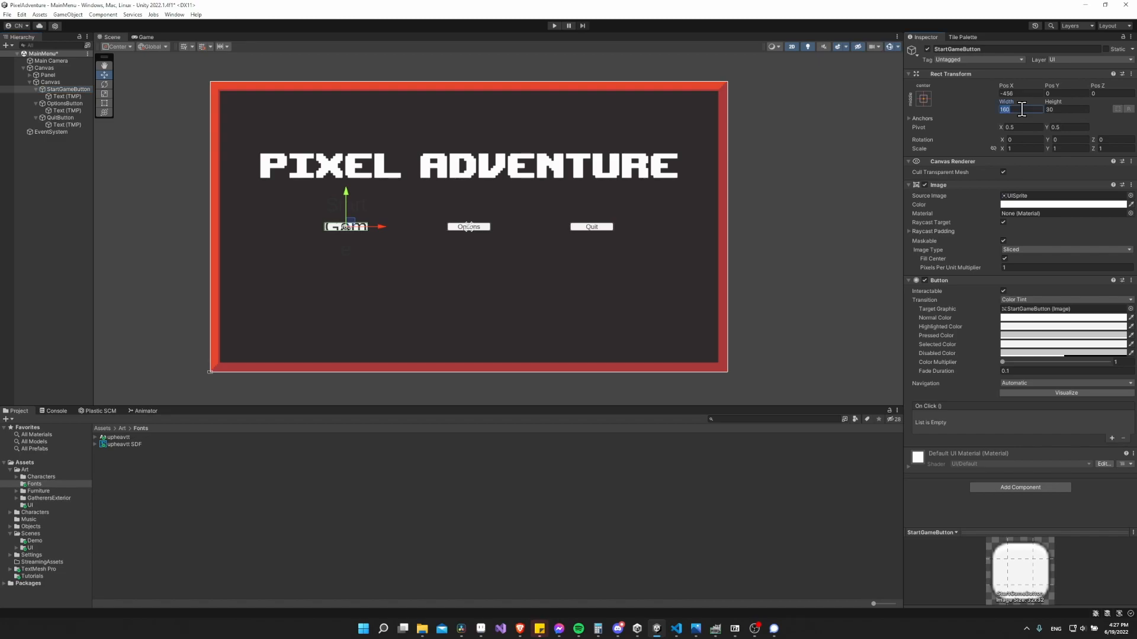
{"action": "type", "text": "320"}
{"action": "key", "text": "Tab"}
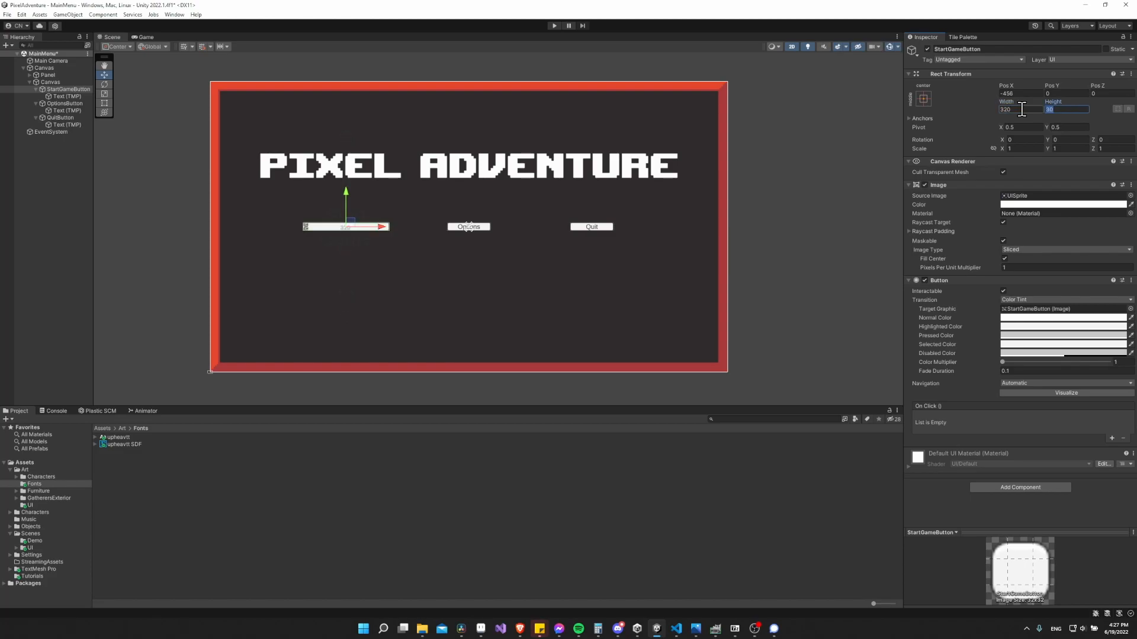
{"action": "type", "text": "60"}
{"action": "key", "text": "ctrl+a"}
{"action": "type", "text": "120"}
{"action": "left_click", "coordinate": [1022, 110]}
{"action": "type", "text": "400"}
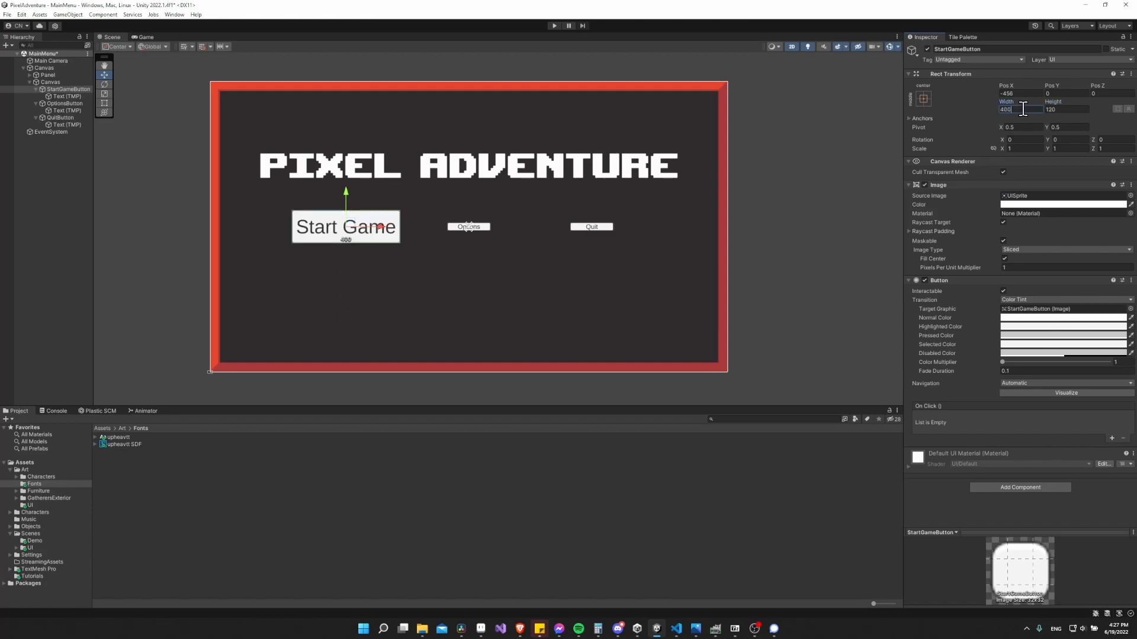
{"action": "left_click", "coordinate": [1060, 110]}
{"action": "type", "text": "100"}
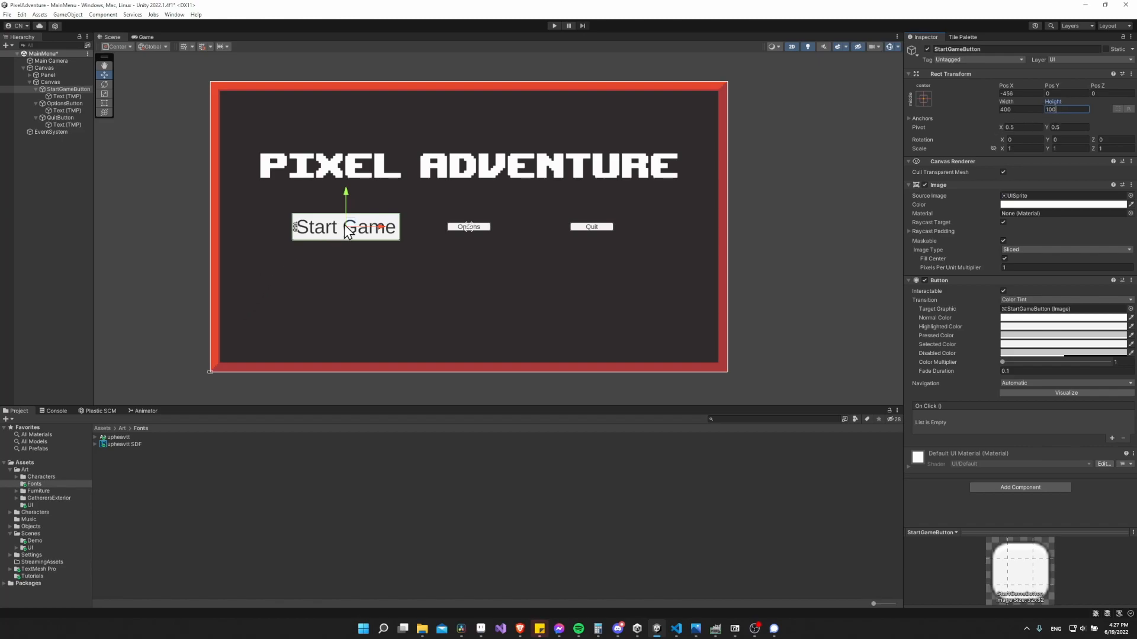
Set OptionsButton's width to 400 and its height to 100
{"action": "left_click", "coordinate": [69, 104]}
{"action": "left_click", "coordinate": [1019, 109]}
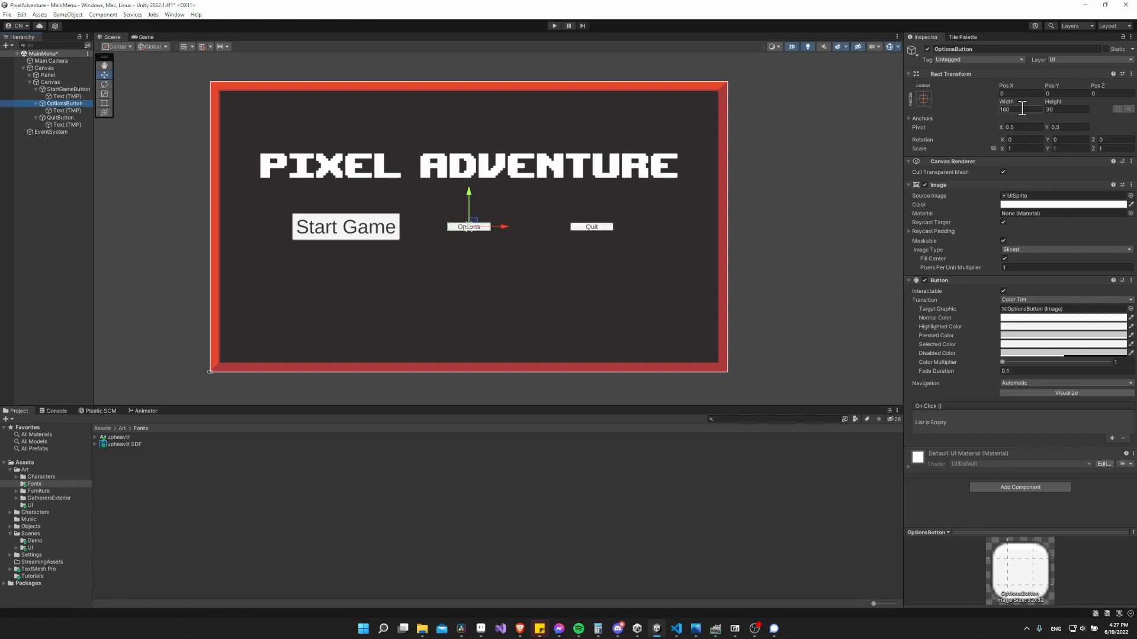
{"action": "type", "text": "400"}
{"action": "key", "text": "Tab"}
{"action": "type", "text": "100"}
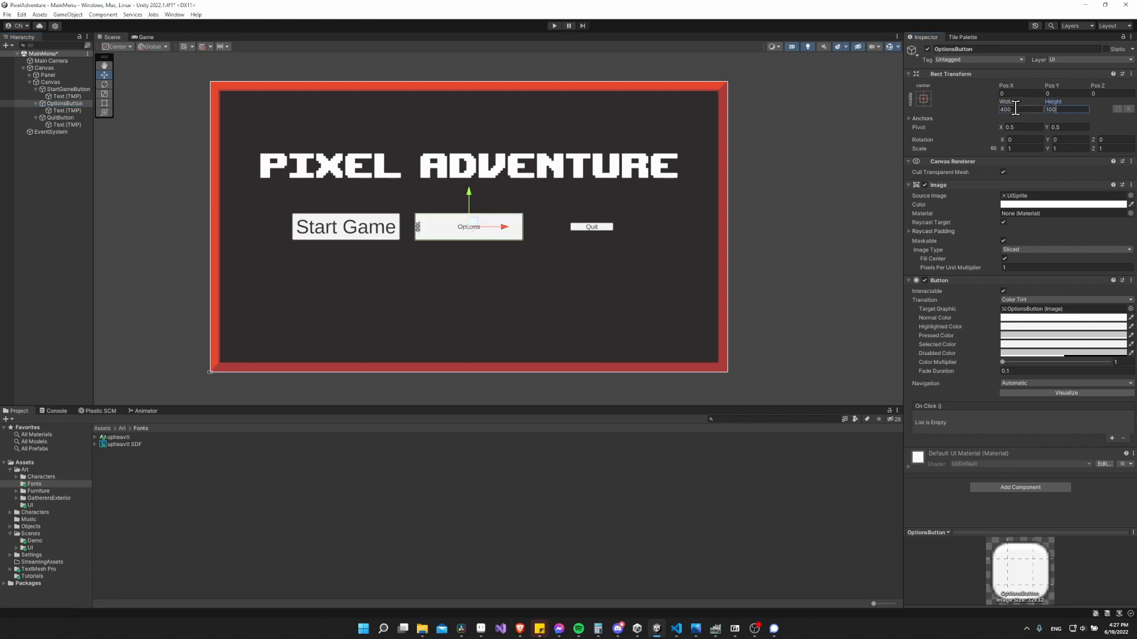
Set QuitButton's width to 400 and its height to 100
{"action": "left_click", "coordinate": [60, 118]}
{"action": "left_click", "coordinate": [1019, 110]}
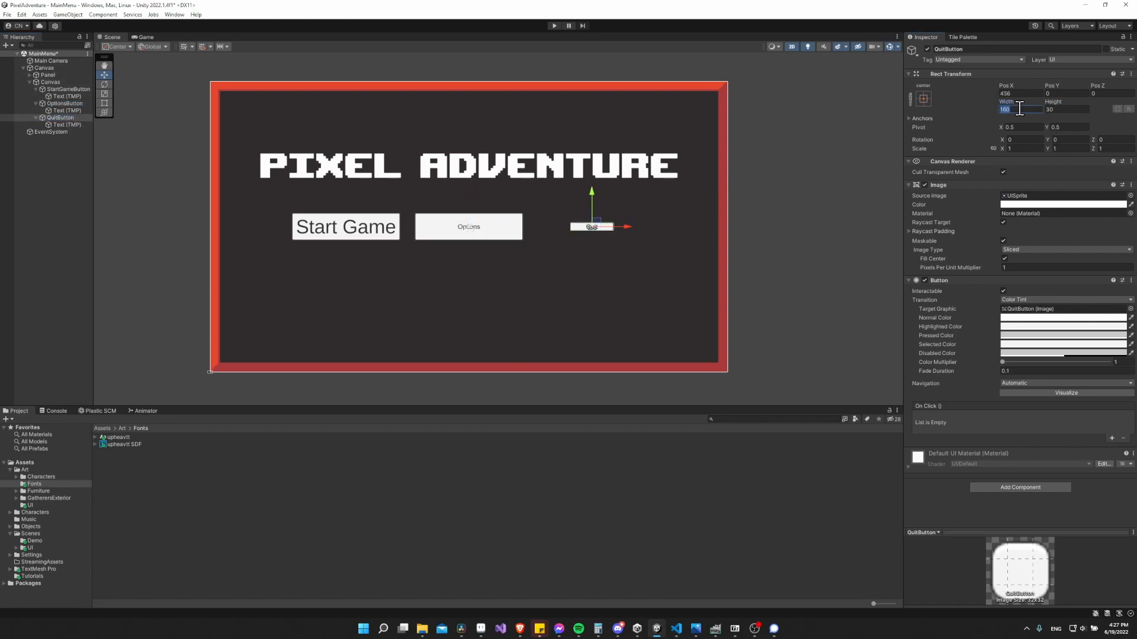
{"action": "type", "text": "400"}
{"action": "key", "text": "Tab"}
{"action": "type", "text": "100"}
Set the font size of the Options and Quit labels to 72
{"action": "left_click", "coordinate": [66, 110]}
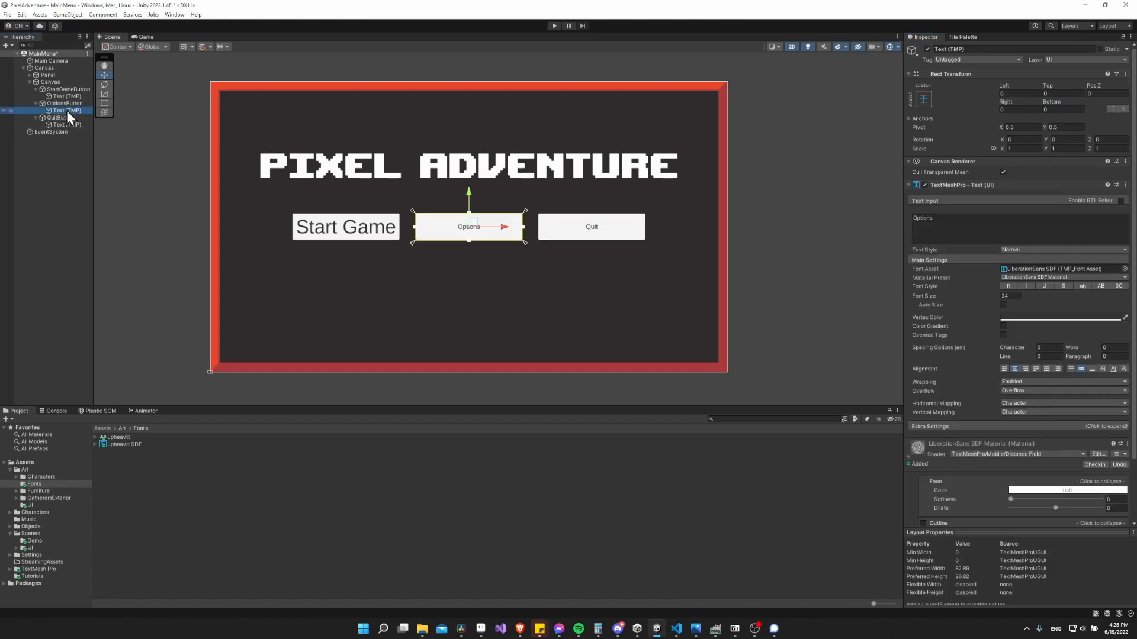
{"action": "left_click", "coordinate": [1013, 295]}
{"action": "type", "text": "72"}
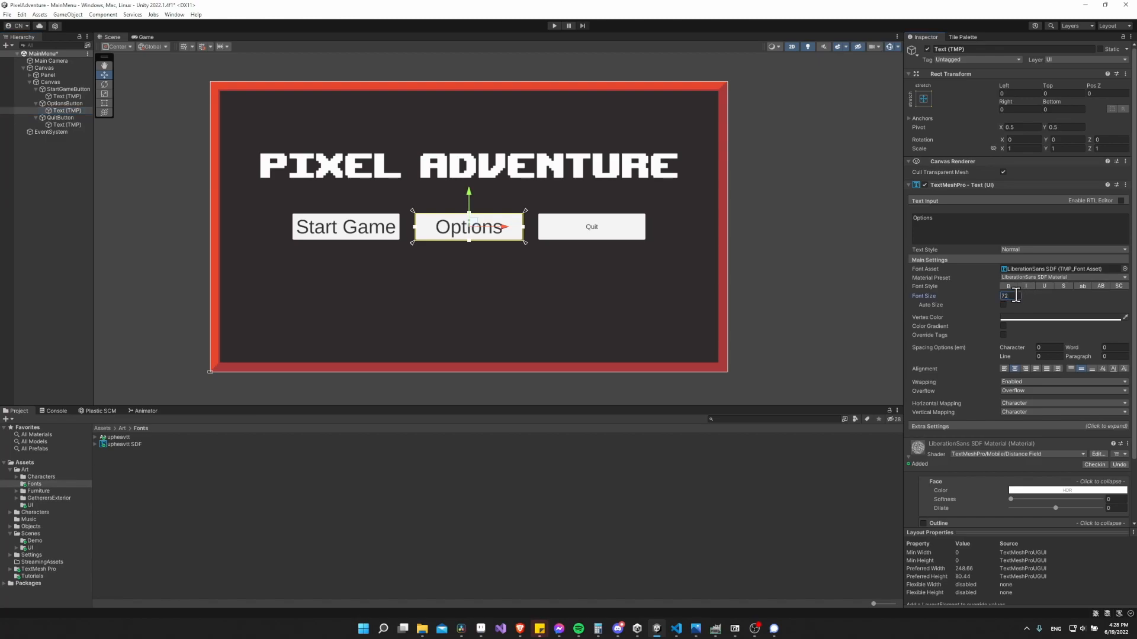
{"action": "left_click", "coordinate": [66, 124]}
{"action": "left_click", "coordinate": [1009, 295]}
{"action": "type", "text": "72"}
{"action": "left_click", "coordinate": [783, 293]}
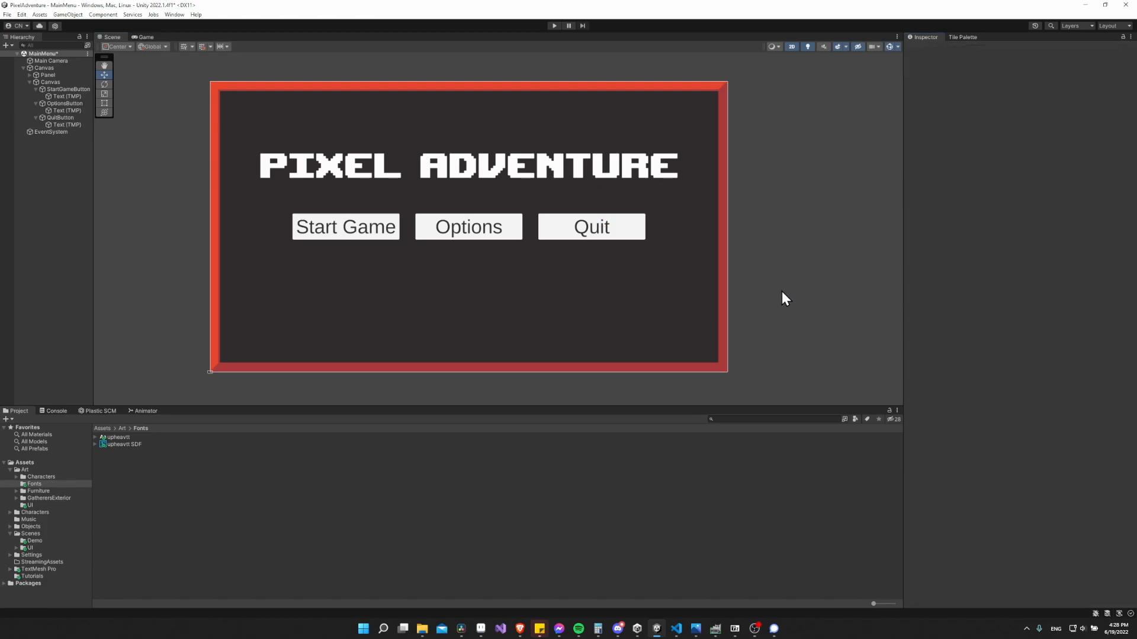
Preview the menu in the Game view at different view sizes to check its scaling, and return to the Scene view
{"action": "scroll", "coordinate": [612, 242], "scroll_direction": "down", "scroll_amount": 3}
{"action": "left_click", "coordinate": [142, 37]}
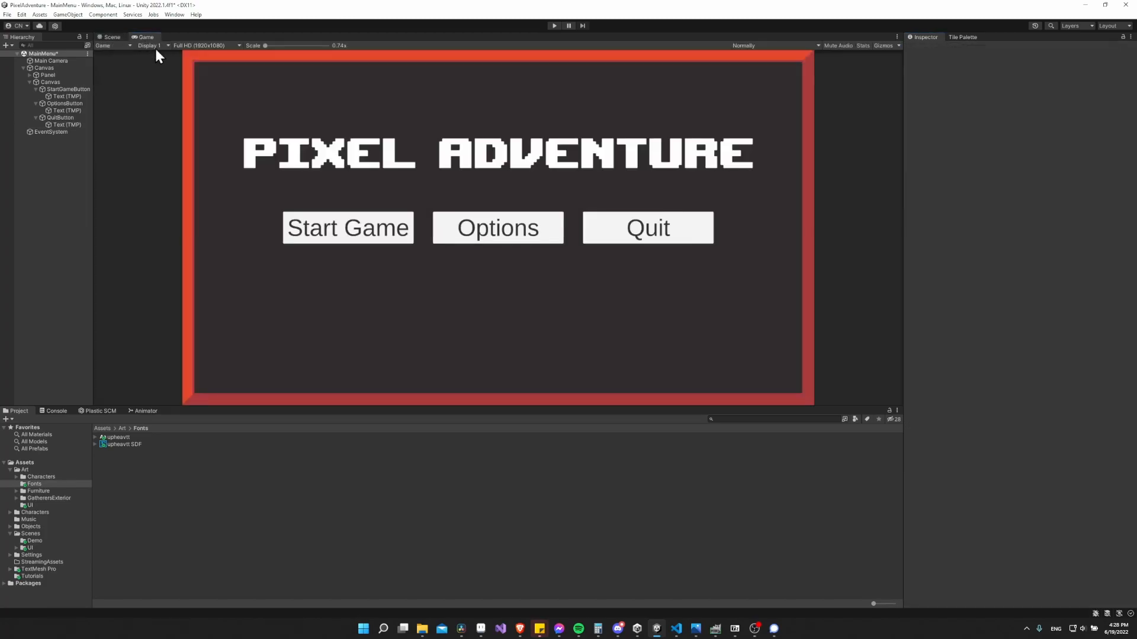
{"action": "left_click_drag", "start_coordinate": [497, 411], "coordinate": [509, 429]}
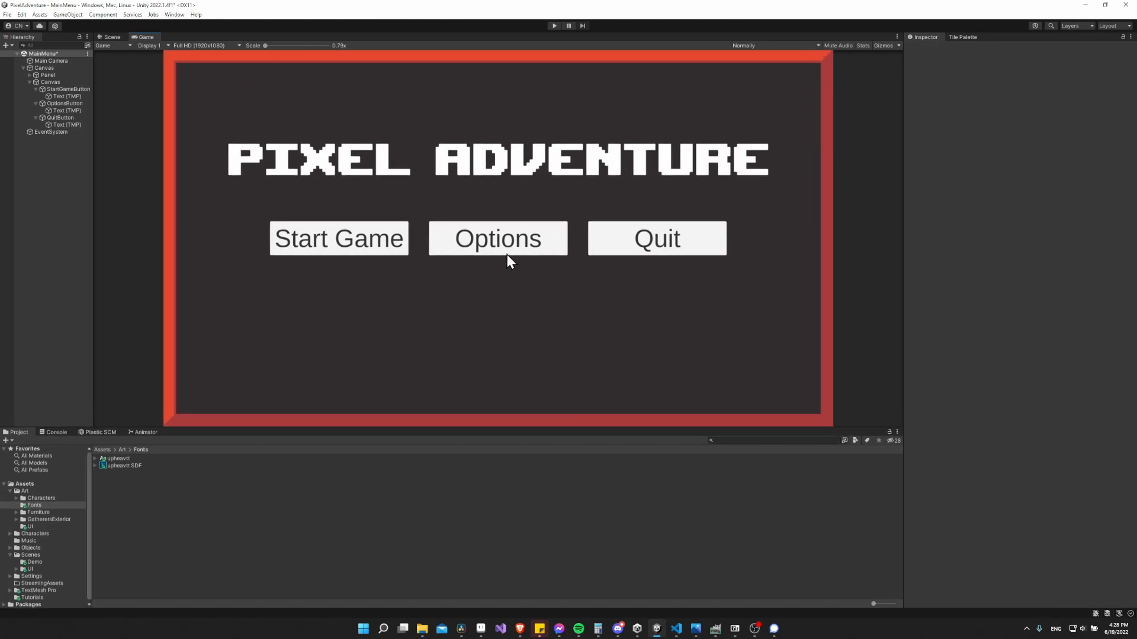
{"action": "left_click_drag", "start_coordinate": [905, 415], "coordinate": [904, 415]}
{"action": "left_click_drag", "start_coordinate": [904, 415], "coordinate": [238, 342]}
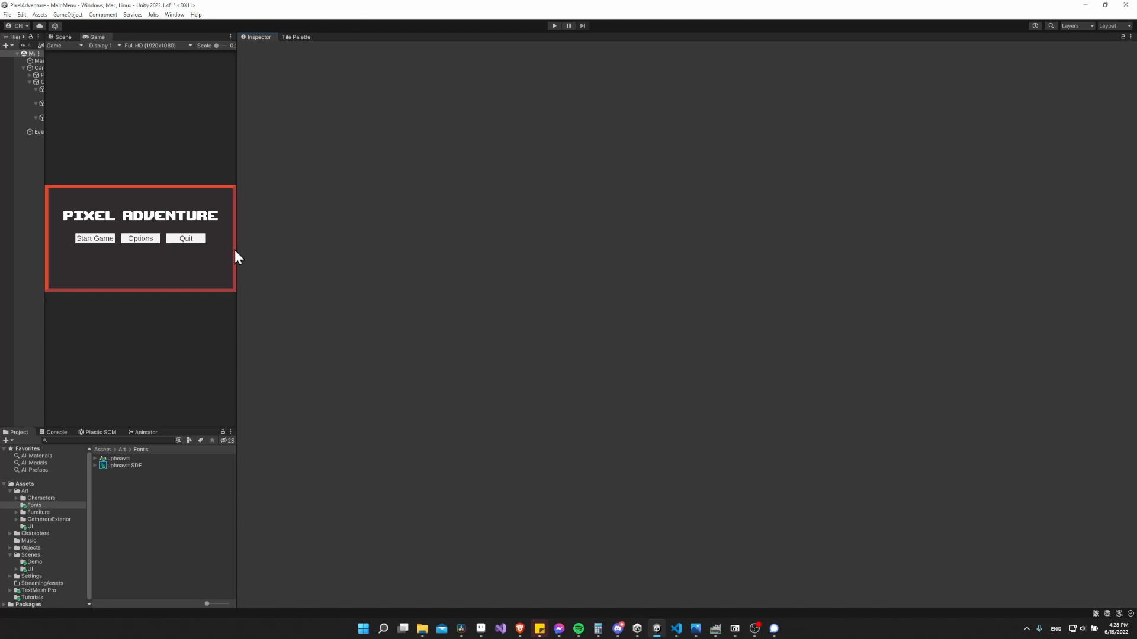
{"action": "left_click_drag", "start_coordinate": [236, 250], "coordinate": [245, 246]}
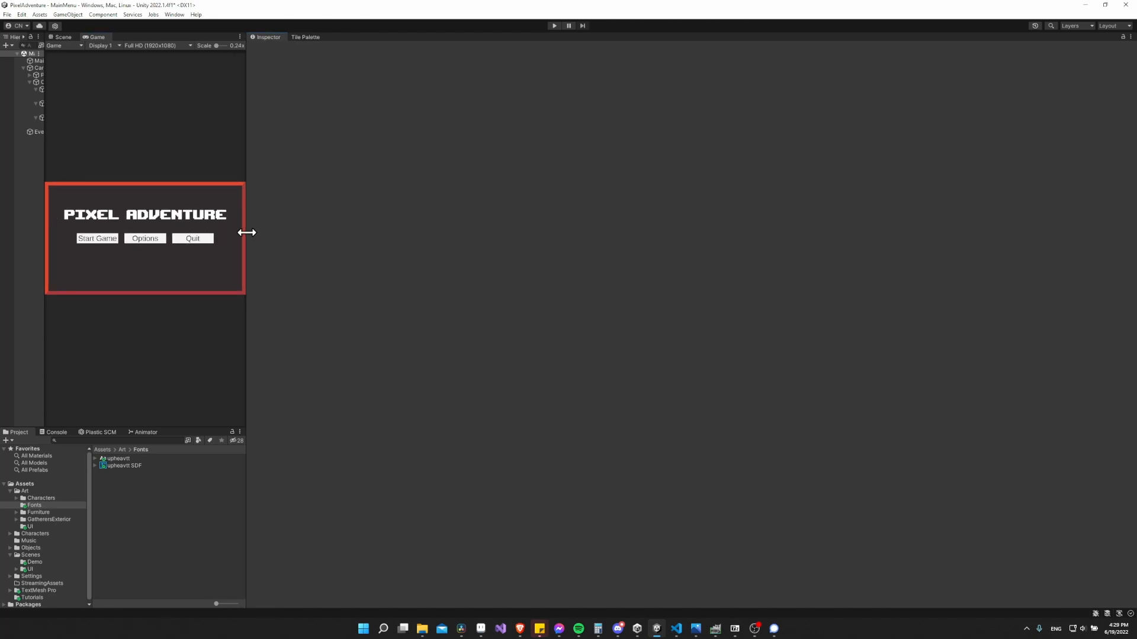
{"action": "left_click_drag", "start_coordinate": [246, 233], "coordinate": [768, 242]}
{"action": "left_click", "coordinate": [151, 37]}
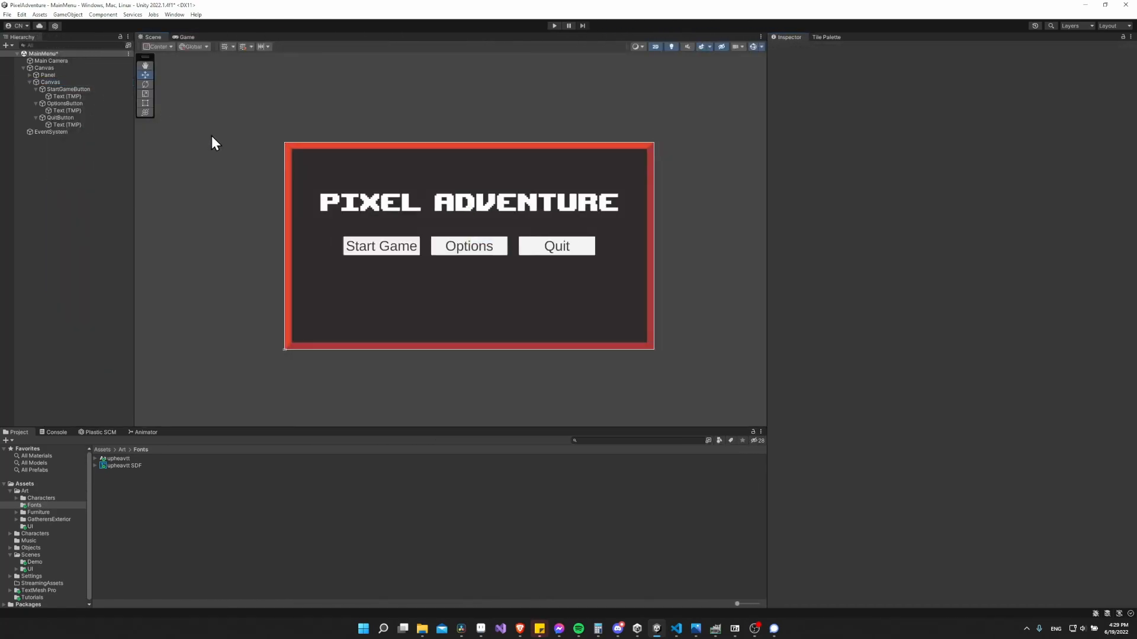
Rename the nested Canvas that holds the three buttons ButtonCanvas
{"action": "left_click", "coordinate": [50, 82]}
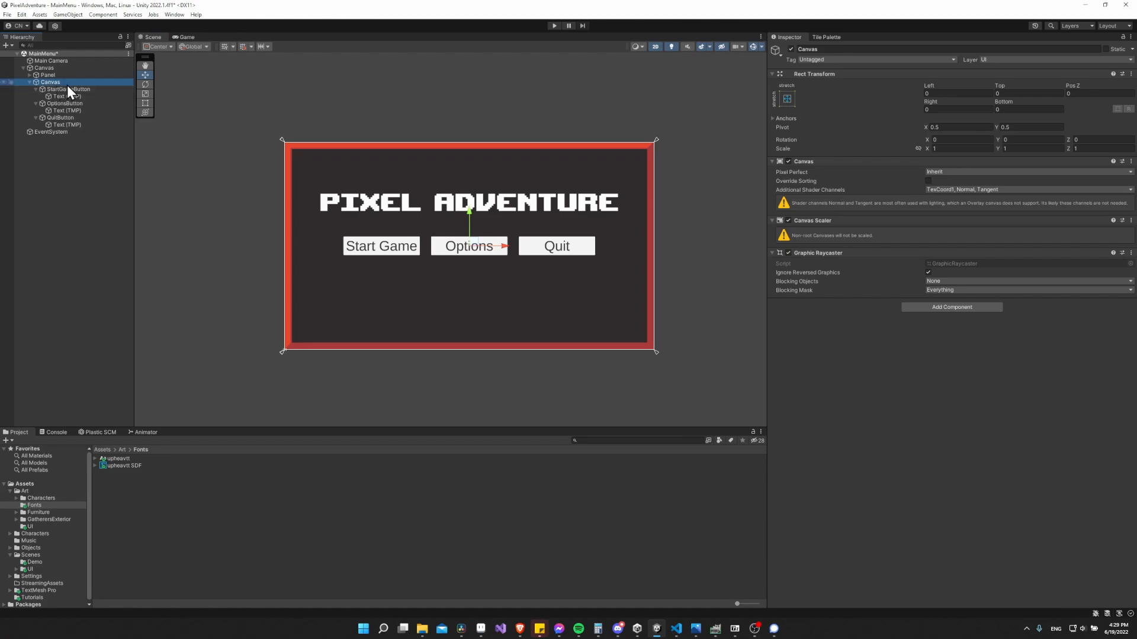
{"action": "key", "text": "F2"}
{"action": "type", "text": "ButtonCanvas"}
{"action": "key", "text": "Return"}
Move ButtonCanvas down to a Top offset of about 102 and check the new spacing in the Game view
{"action": "left_click_drag", "start_coordinate": [470, 211], "coordinate": [470, 233]}
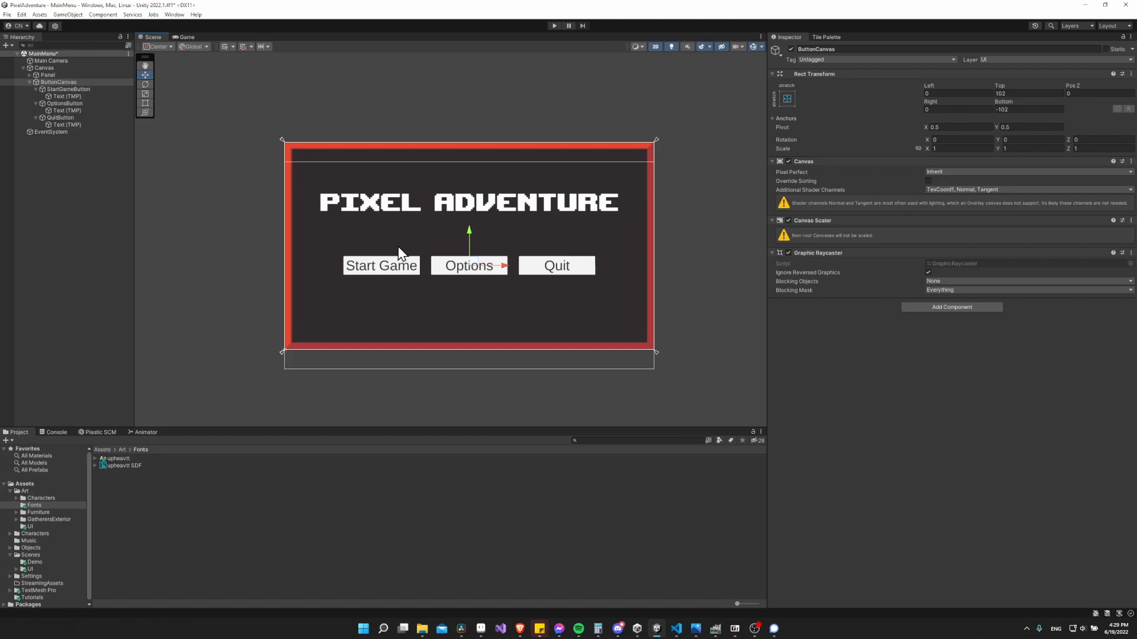
{"action": "left_click", "coordinate": [738, 278]}
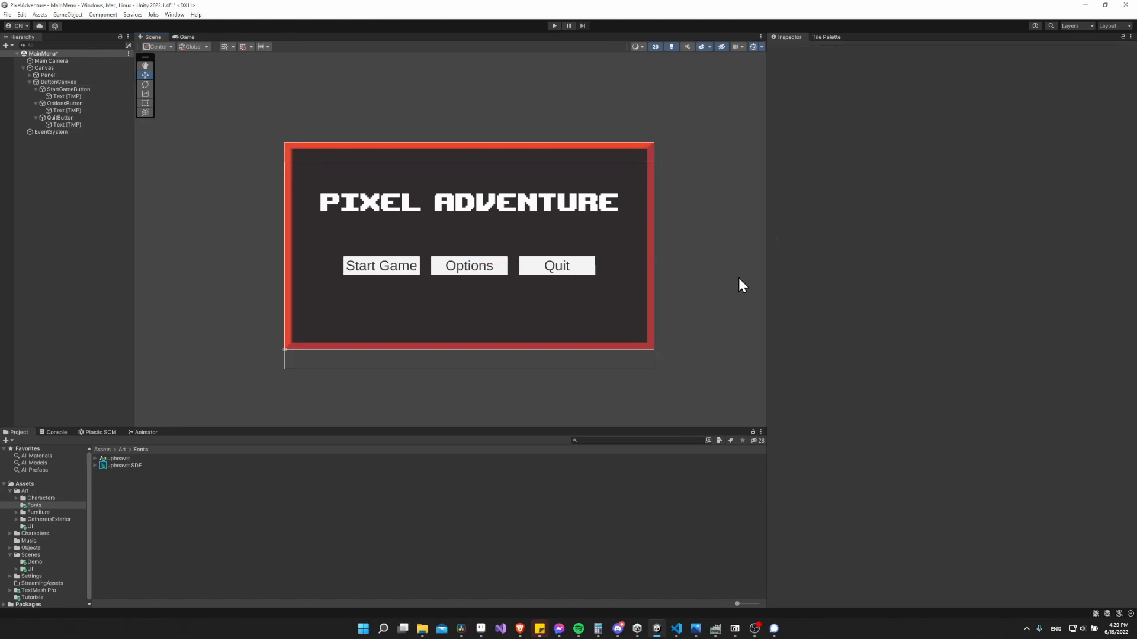
{"action": "left_click", "coordinate": [189, 37]}
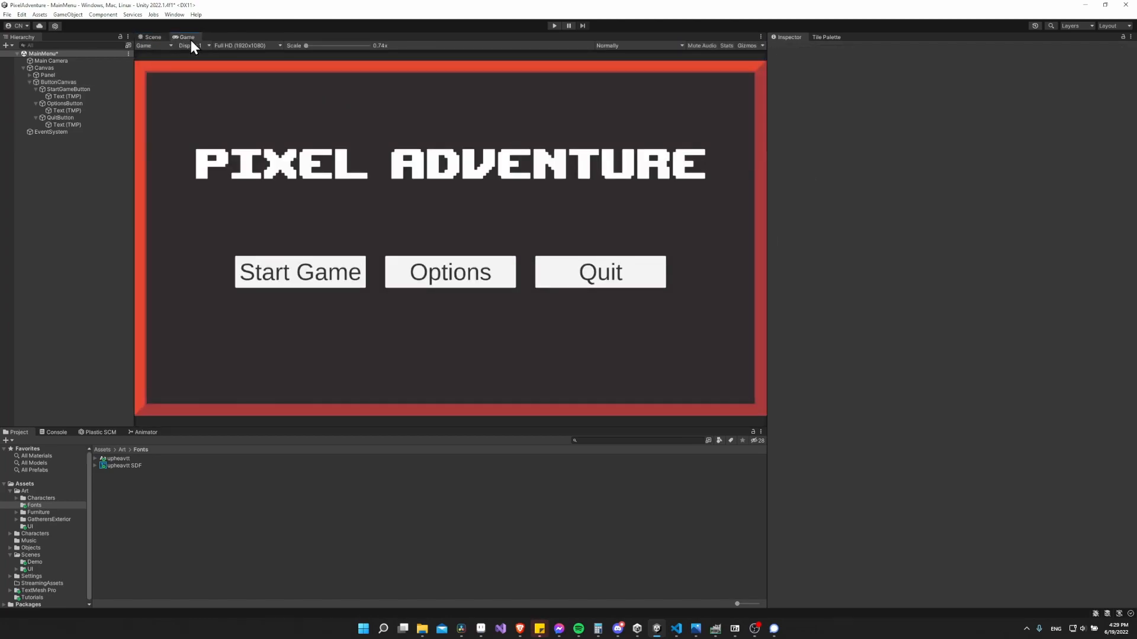
{"action": "left_click", "coordinate": [155, 37]}
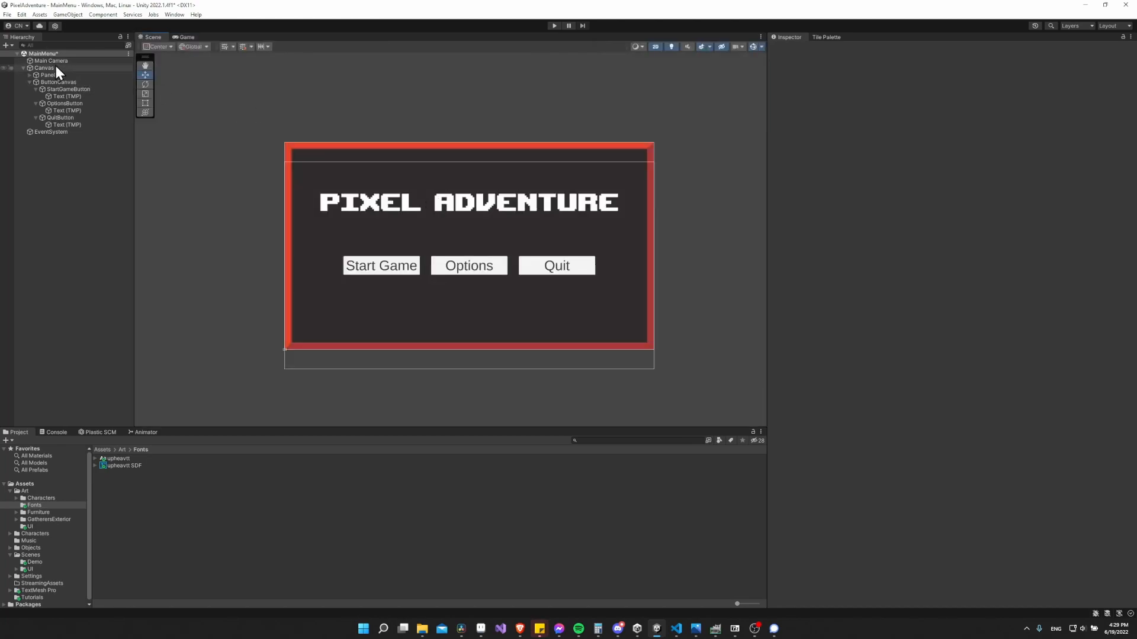
Move the Pixel Adventure title text inside Panel down to a Pos Y of about 117
{"action": "left_click", "coordinate": [30, 75]}
{"action": "left_click", "coordinate": [54, 81]}
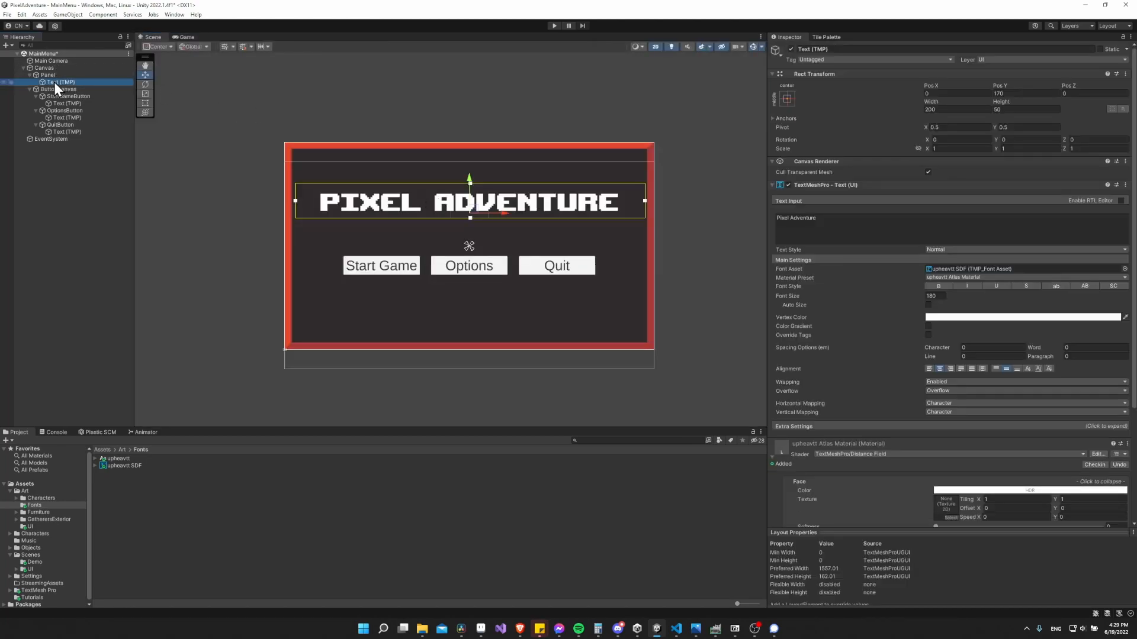
{"action": "left_click_drag", "start_coordinate": [469, 181], "coordinate": [471, 192]}
Try font sizes of 190 and 200 on the Pixel Adventure title
{"action": "left_click", "coordinate": [943, 296]}
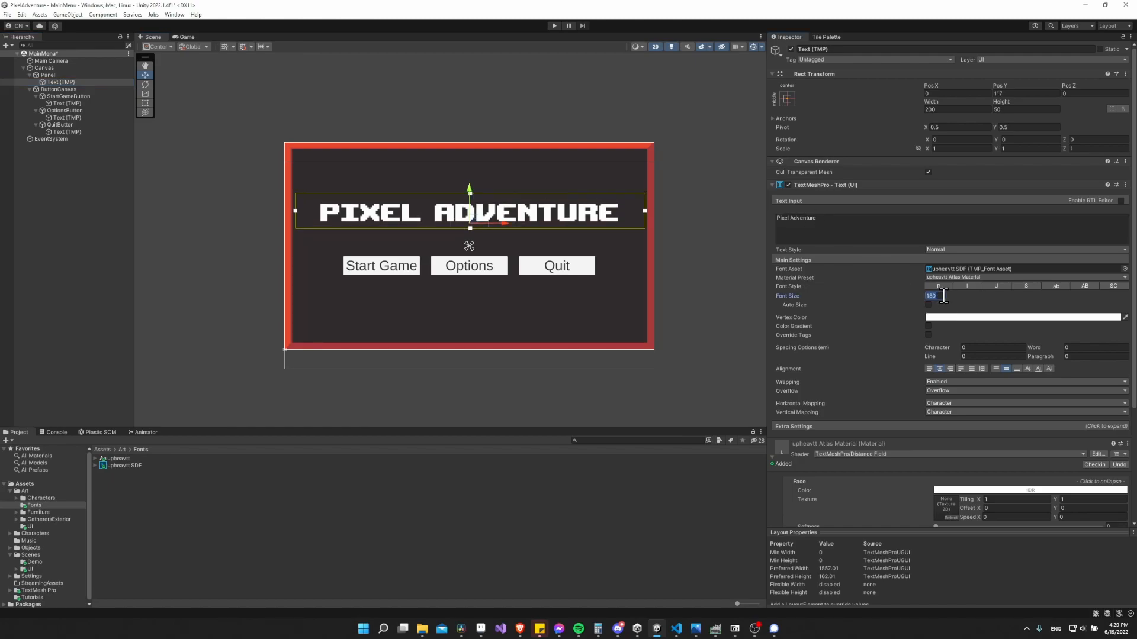
{"action": "type", "text": "190"}
{"action": "double_click", "coordinate": [944, 295]}
{"action": "type", "text": "200"}
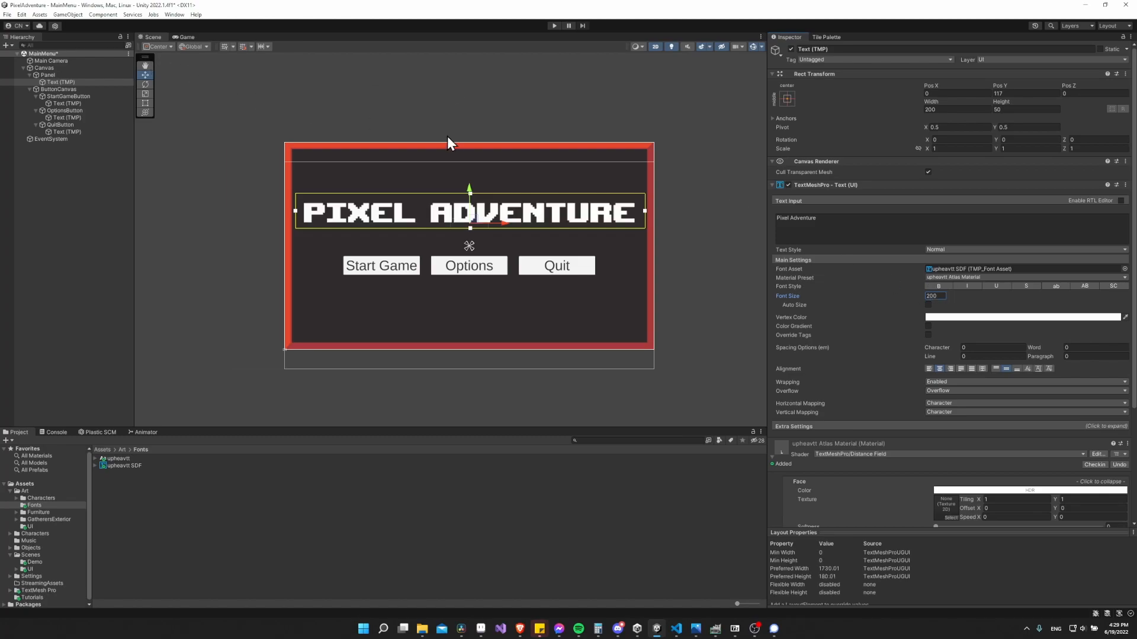
Check the menu layout in the Game view, return to the Scene view and select StartGameButton
{"action": "left_click", "coordinate": [59, 89]}
{"action": "left_click", "coordinate": [186, 36]}
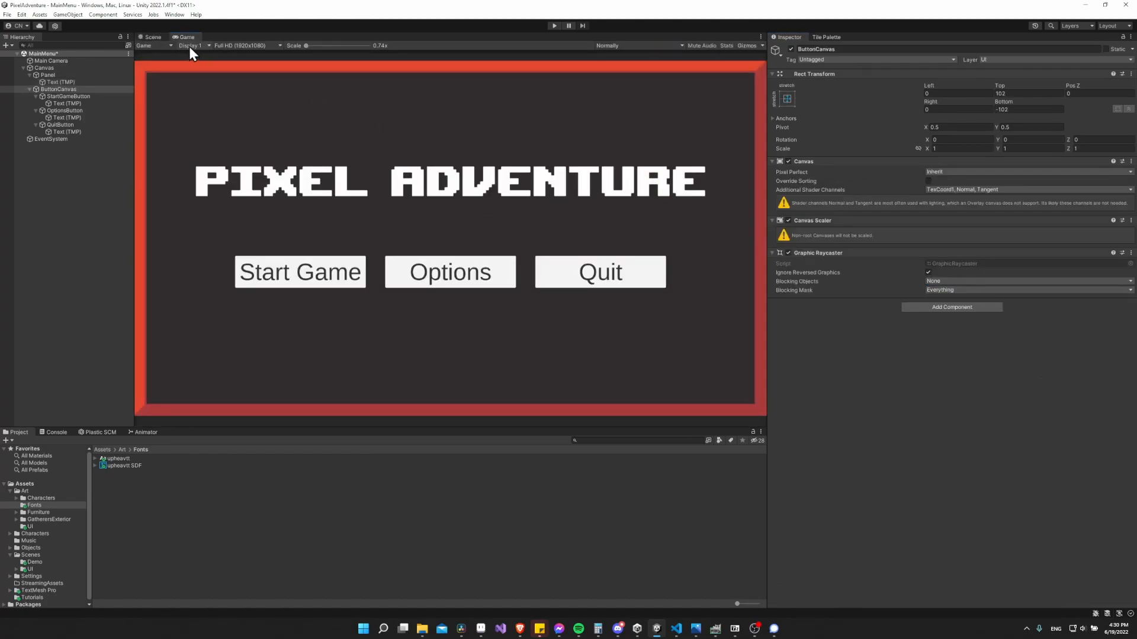
{"action": "left_click", "coordinate": [159, 35]}
{"action": "left_click", "coordinate": [67, 103]}
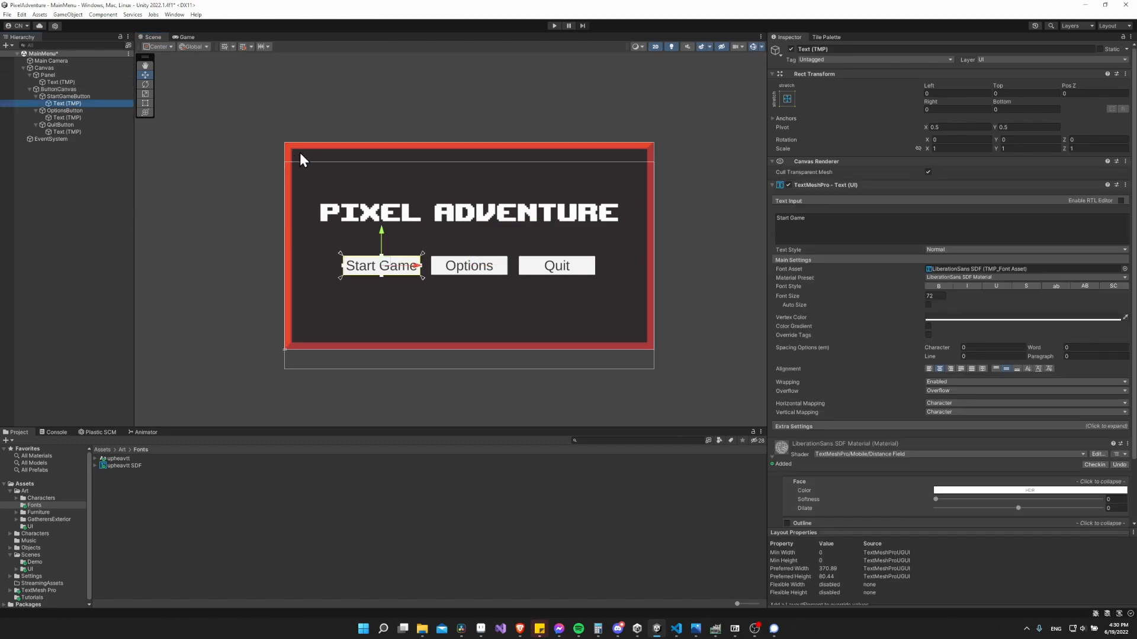
{"action": "left_click", "coordinate": [83, 97]}
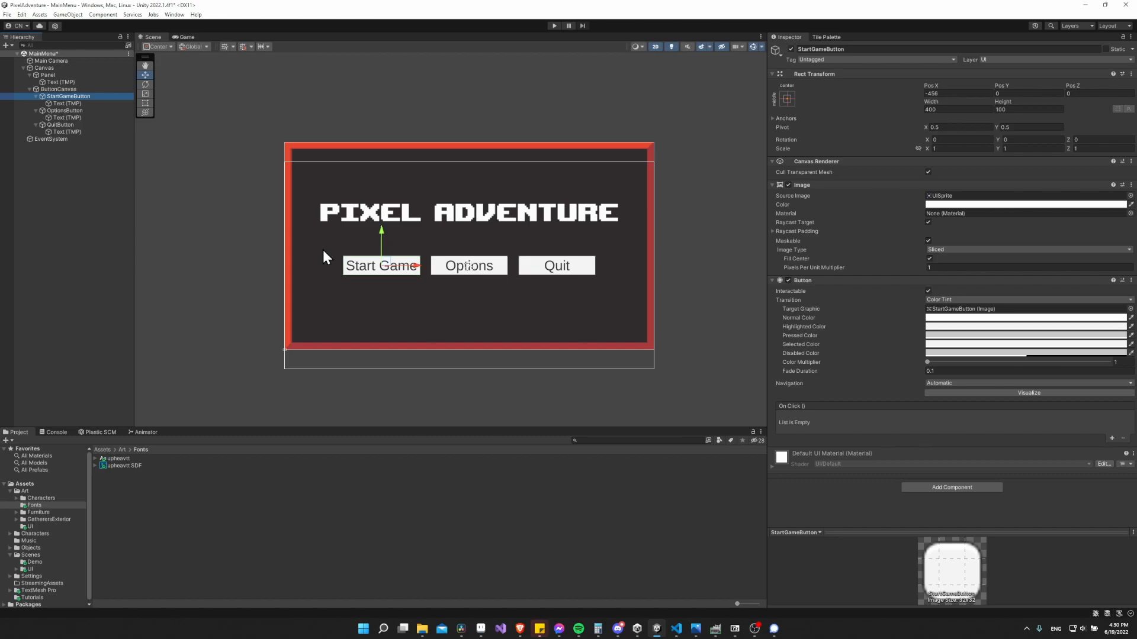
Add the open MainMenu scene to the build's scene list and place it above TestLevel at index 0
{"action": "left_click", "coordinate": [8, 15]}
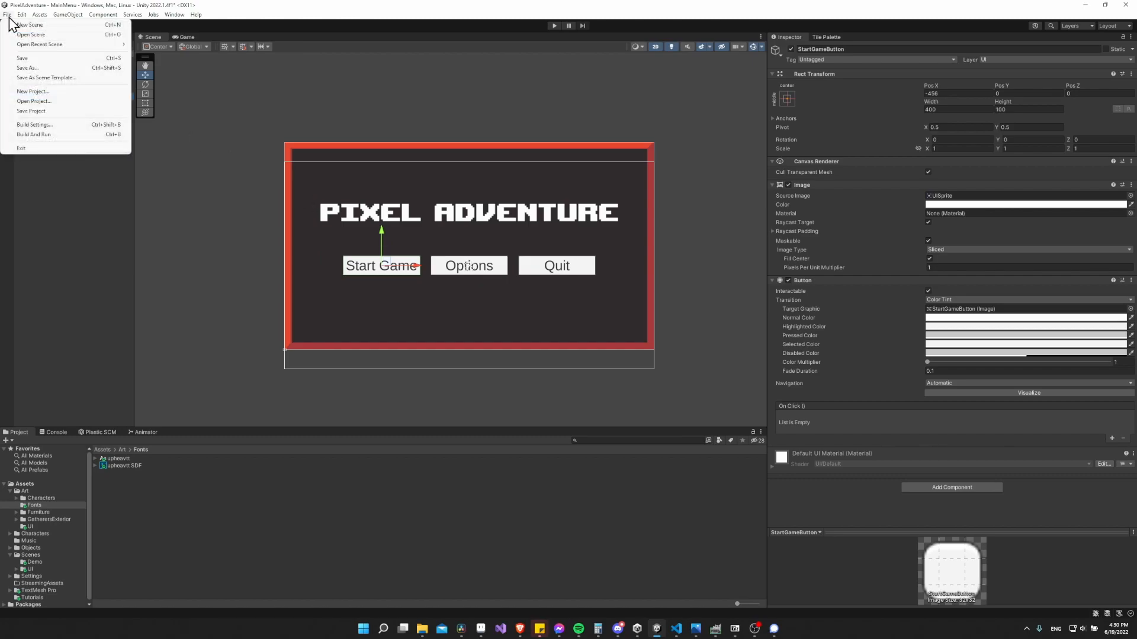
{"action": "left_click", "coordinate": [48, 125]}
{"action": "left_click_drag", "start_coordinate": [181, 123], "coordinate": [281, 218]}
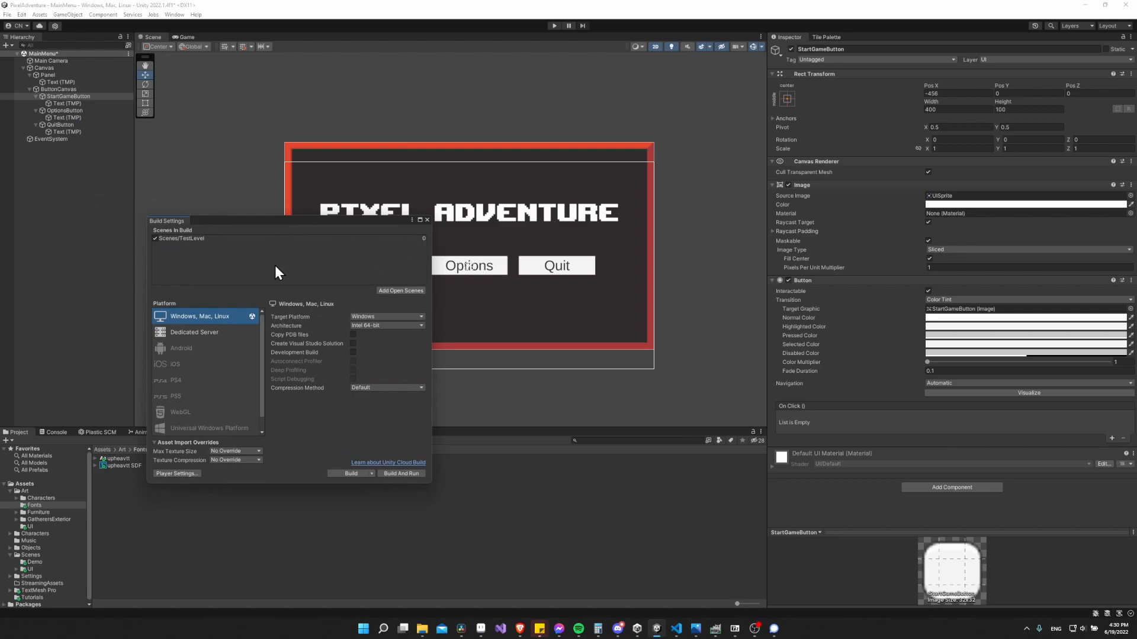
{"action": "left_click", "coordinate": [395, 291]}
{"action": "left_click", "coordinate": [207, 238]}
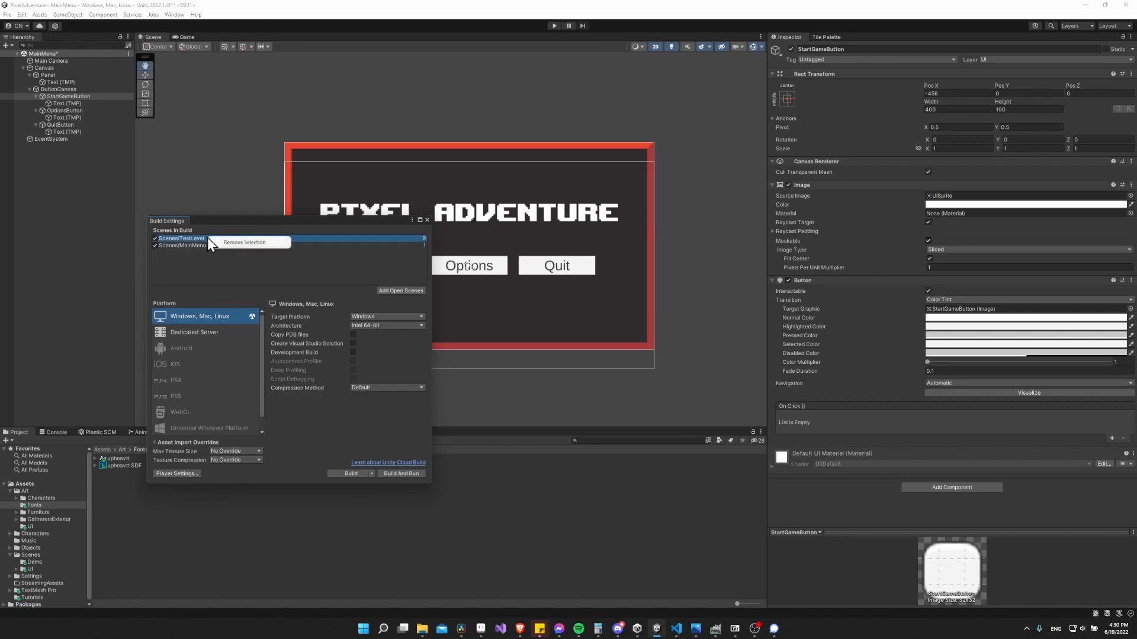
{"action": "left_click_drag", "start_coordinate": [207, 240], "coordinate": [212, 250]}
{"action": "left_click", "coordinate": [205, 239]}
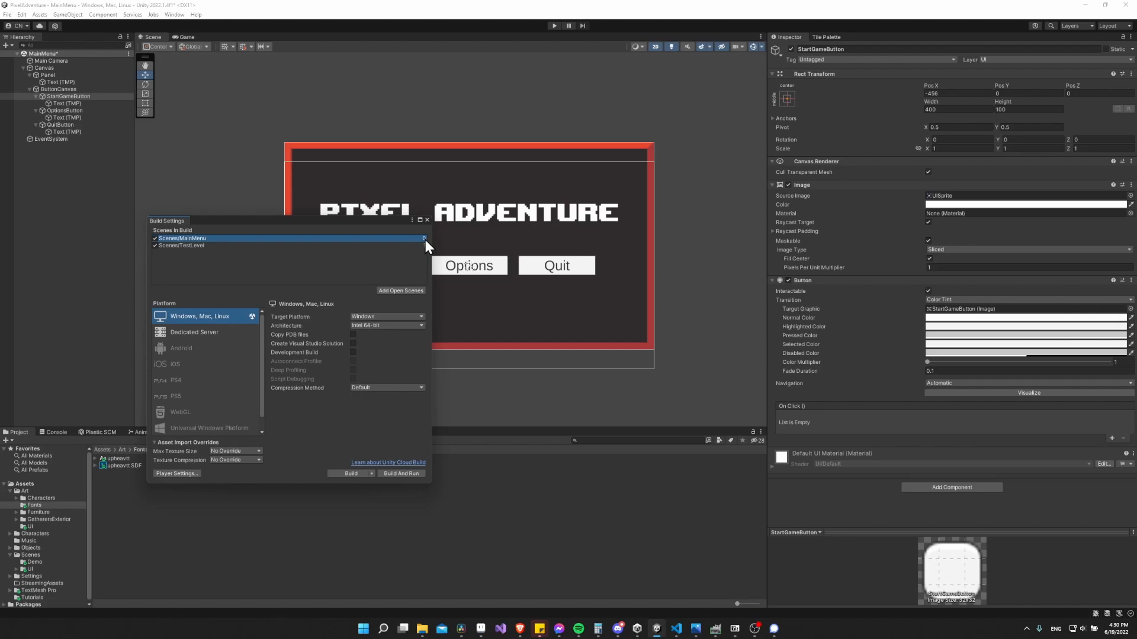
{"action": "left_click", "coordinate": [180, 247]}
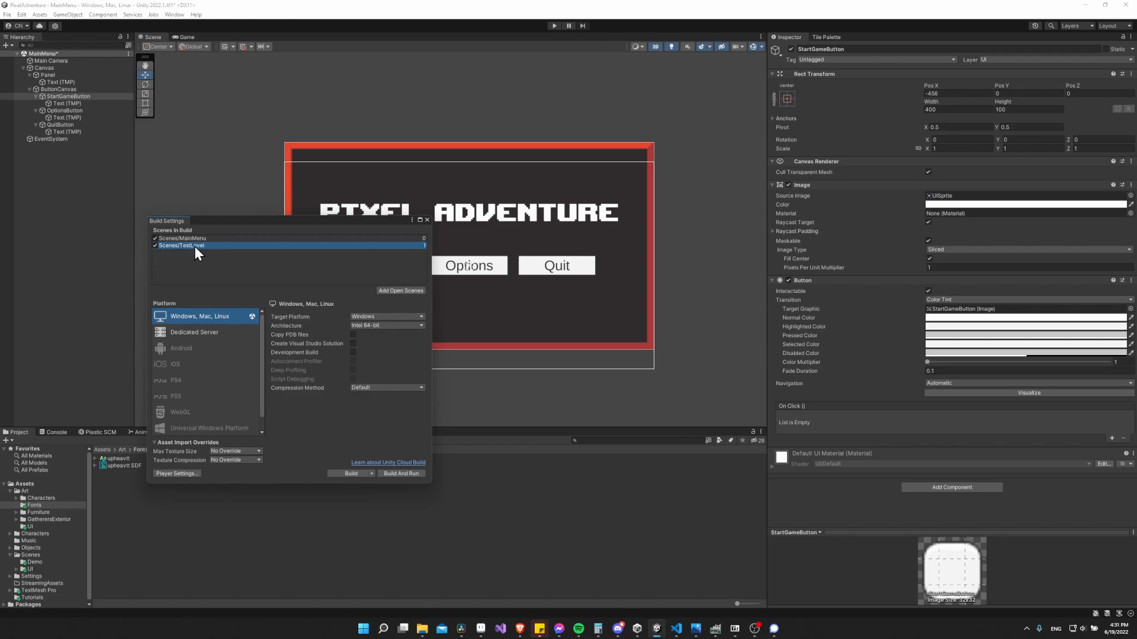
{"action": "left_click", "coordinate": [427, 220]}
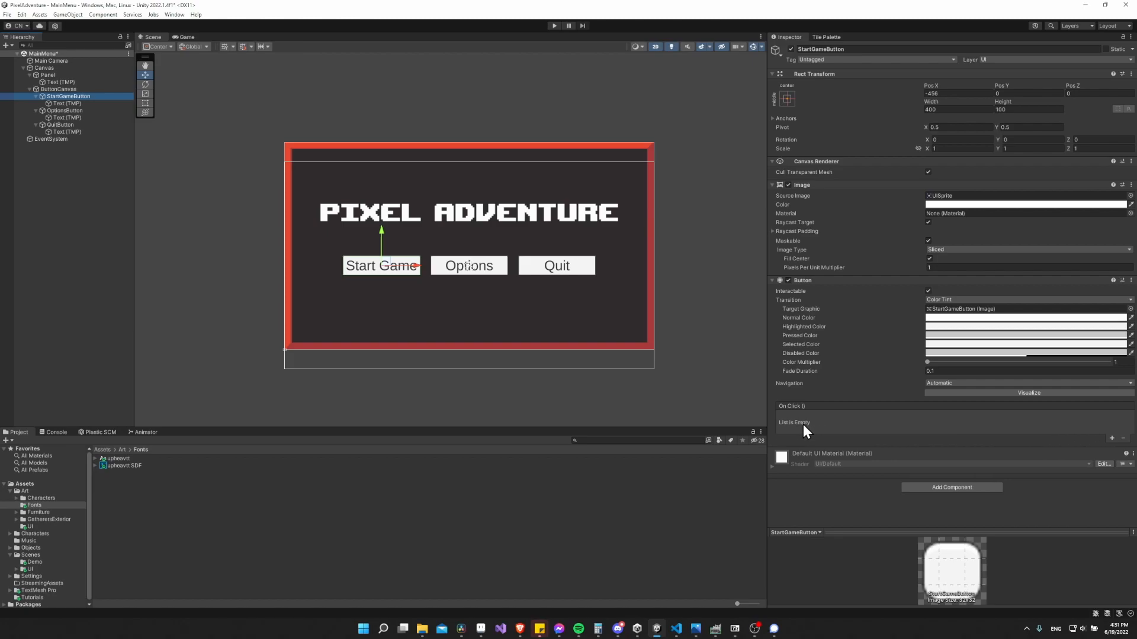
Add the Start Game Button script component to StartGameButton
{"action": "left_click", "coordinate": [919, 487]}
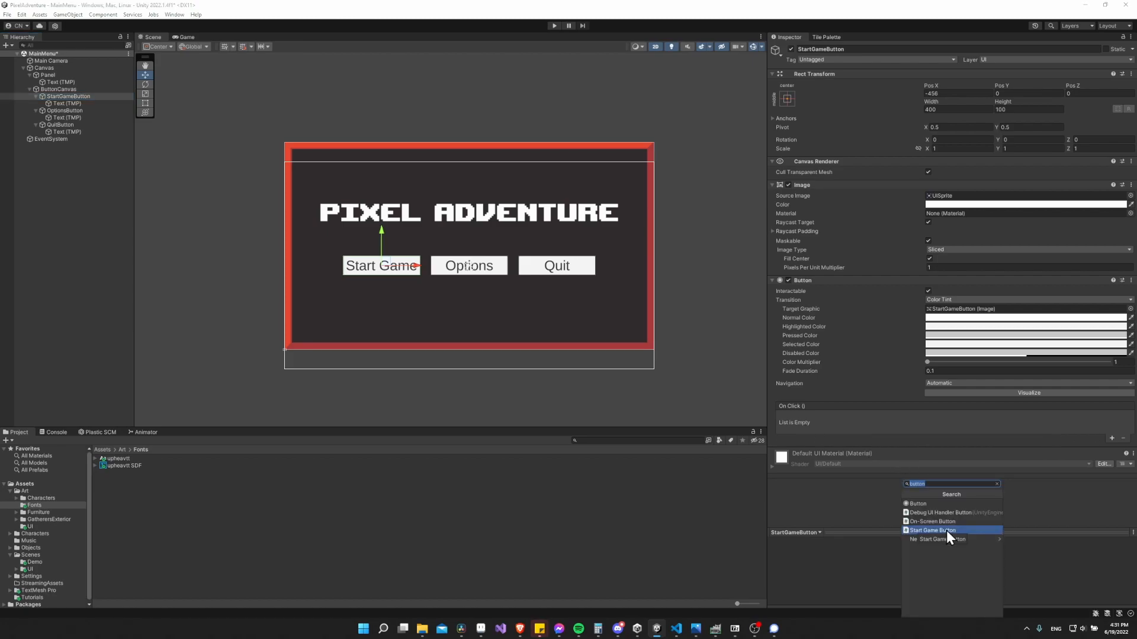
{"action": "left_click", "coordinate": [946, 531]}
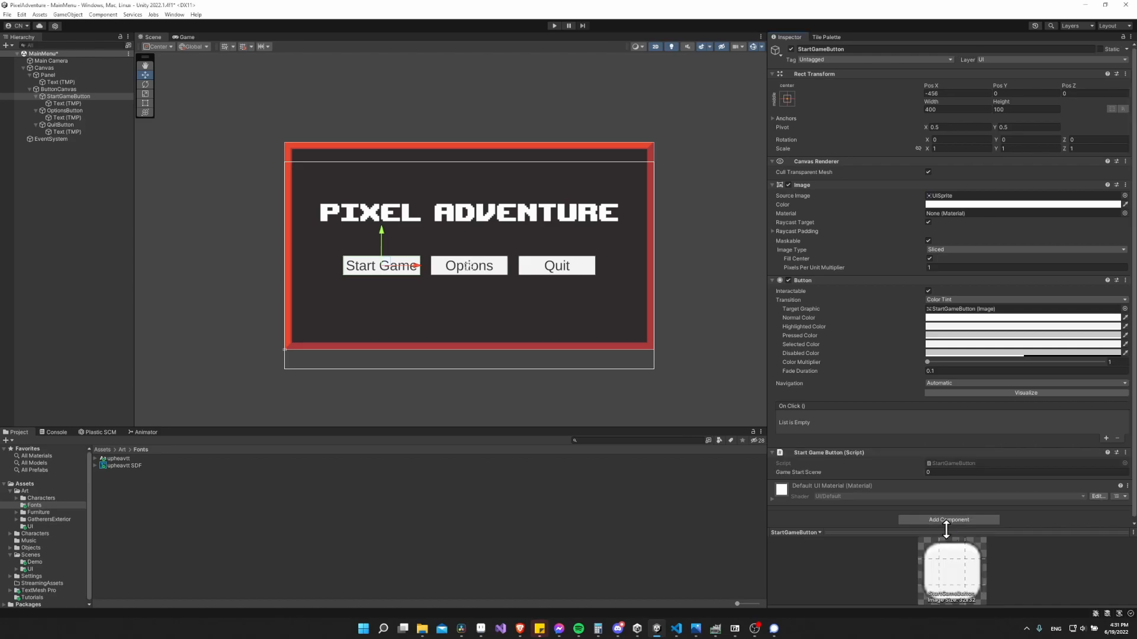
Switch to Visual Studio Code and examine the public gameStartScene field in StartGameButton.cs
{"action": "key", "text": "alt+Tab"}
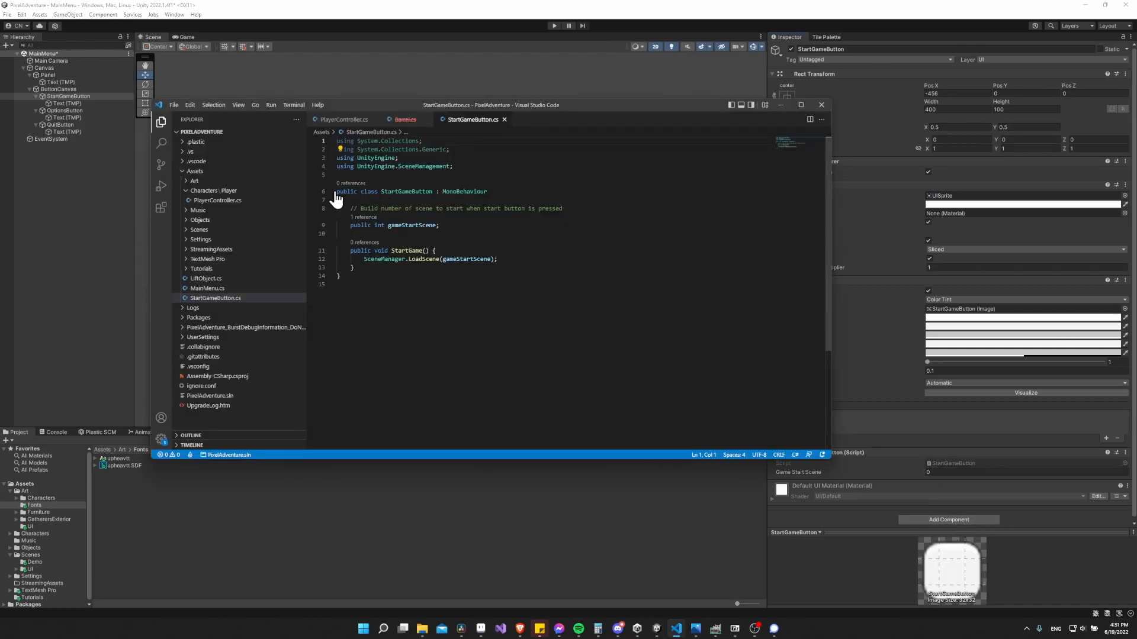
{"action": "left_click_drag", "start_coordinate": [350, 226], "coordinate": [448, 228]}
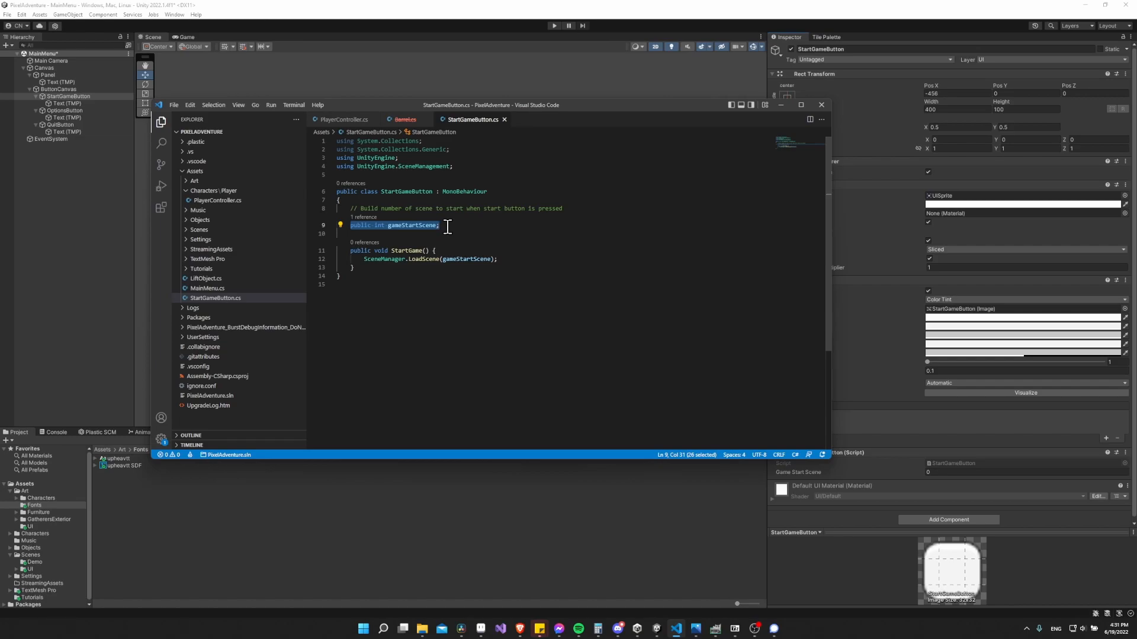
{"action": "left_click", "coordinate": [448, 227]}
{"action": "left_click_drag", "start_coordinate": [353, 226], "coordinate": [508, 231]}
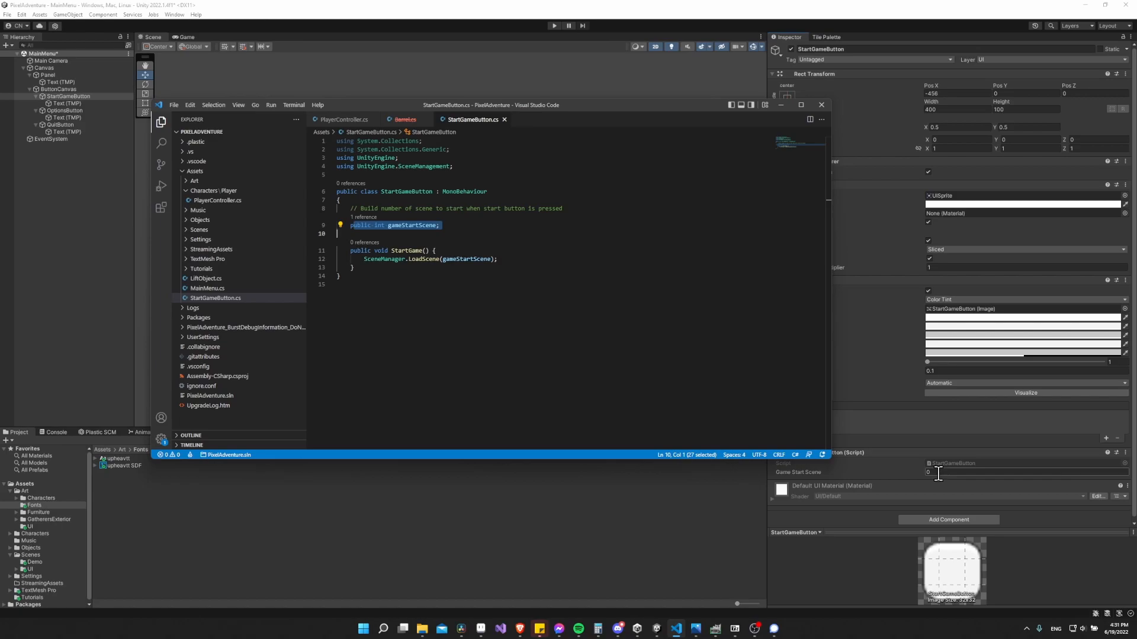
{"action": "left_click_drag", "start_coordinate": [570, 109], "coordinate": [545, 62]}
{"action": "left_click", "coordinate": [469, 230]}
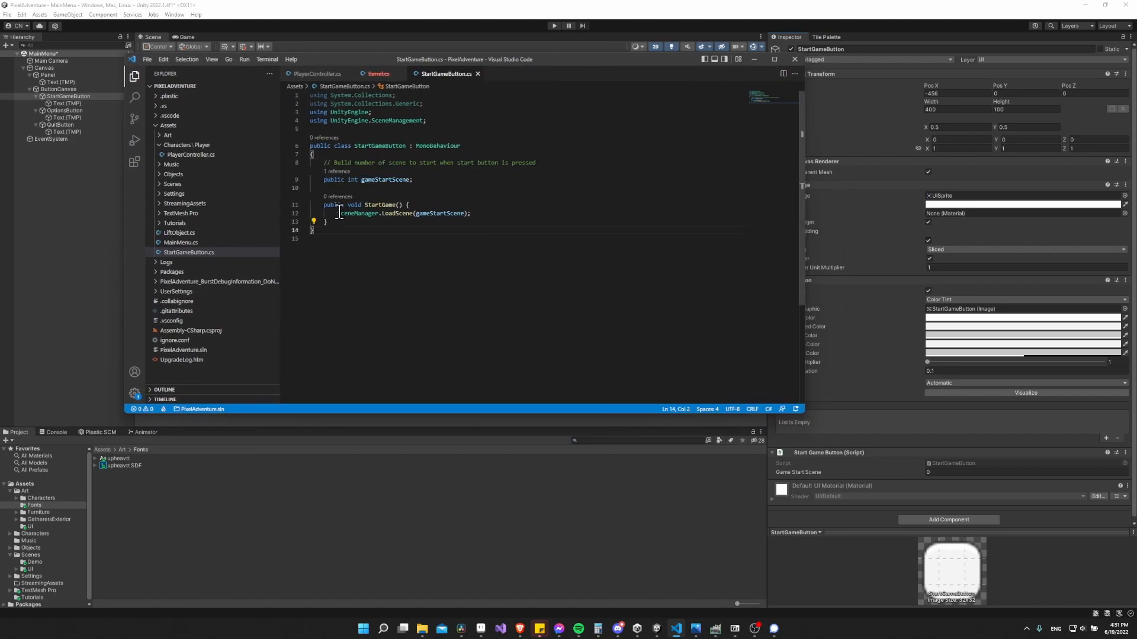
Examine the StartGame method, its SceneManager.LoadScene call and the UnityEngine.SceneManagement import, then return to Unity
{"action": "left_click_drag", "start_coordinate": [365, 205], "coordinate": [403, 205]}
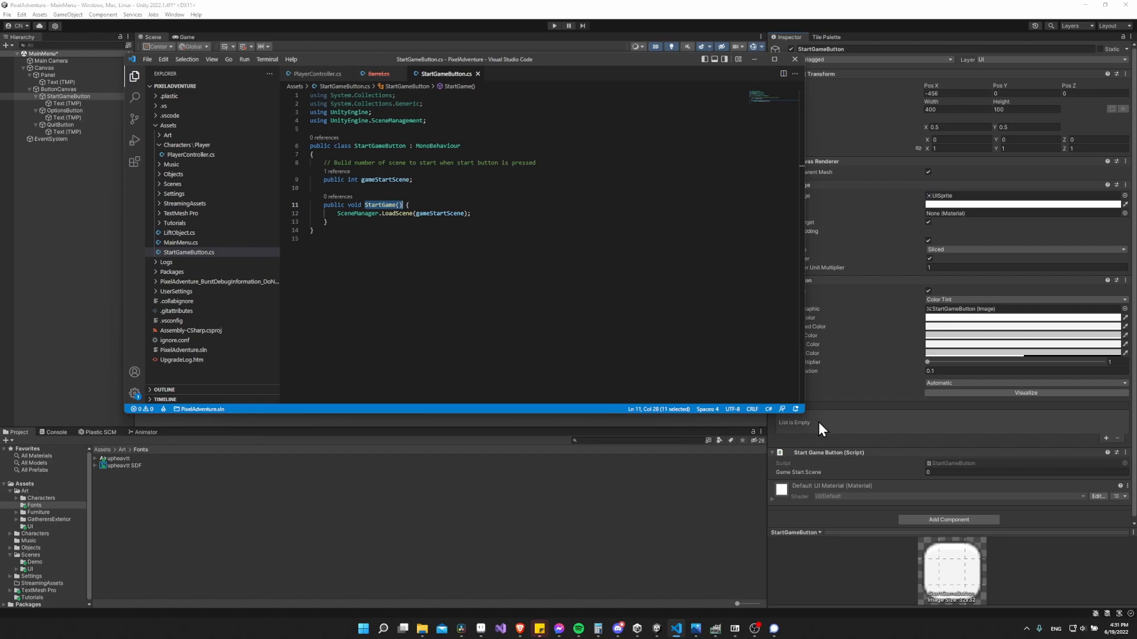
{"action": "left_click", "coordinate": [339, 207]}
{"action": "left_click", "coordinate": [358, 213]}
{"action": "left_click", "coordinate": [420, 214]}
{"action": "left_click_drag", "start_coordinate": [420, 214], "coordinate": [467, 215]}
{"action": "left_click", "coordinate": [473, 214]}
{"action": "type", "text": ";"}
{"action": "left_click_drag", "start_coordinate": [337, 214], "coordinate": [377, 214]}
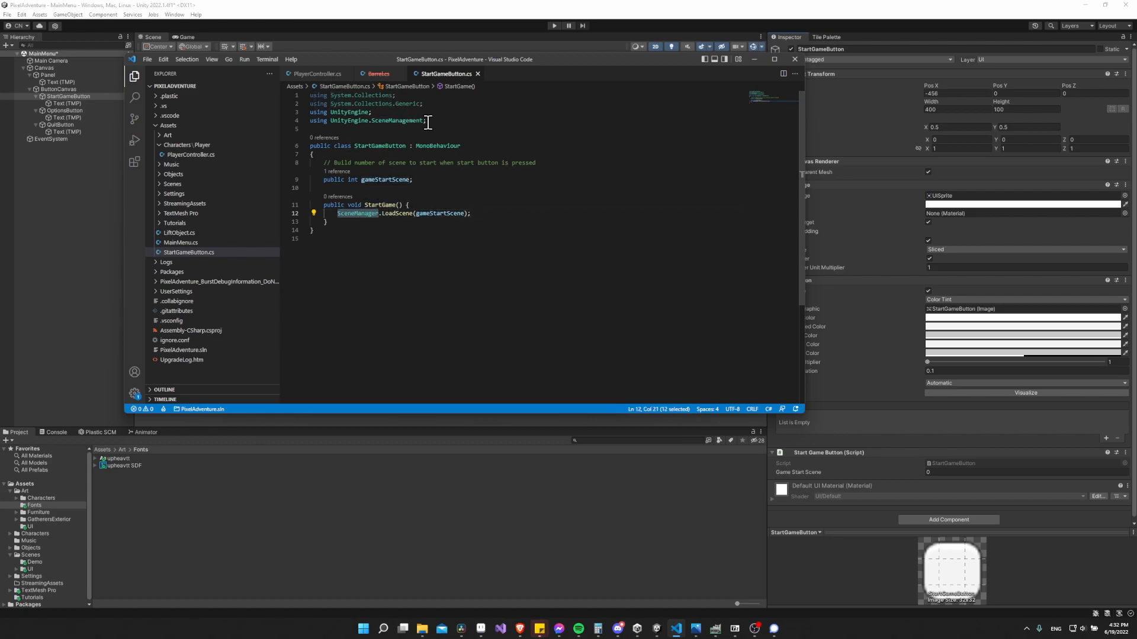
{"action": "left_click_drag", "start_coordinate": [426, 120], "coordinate": [306, 120]}
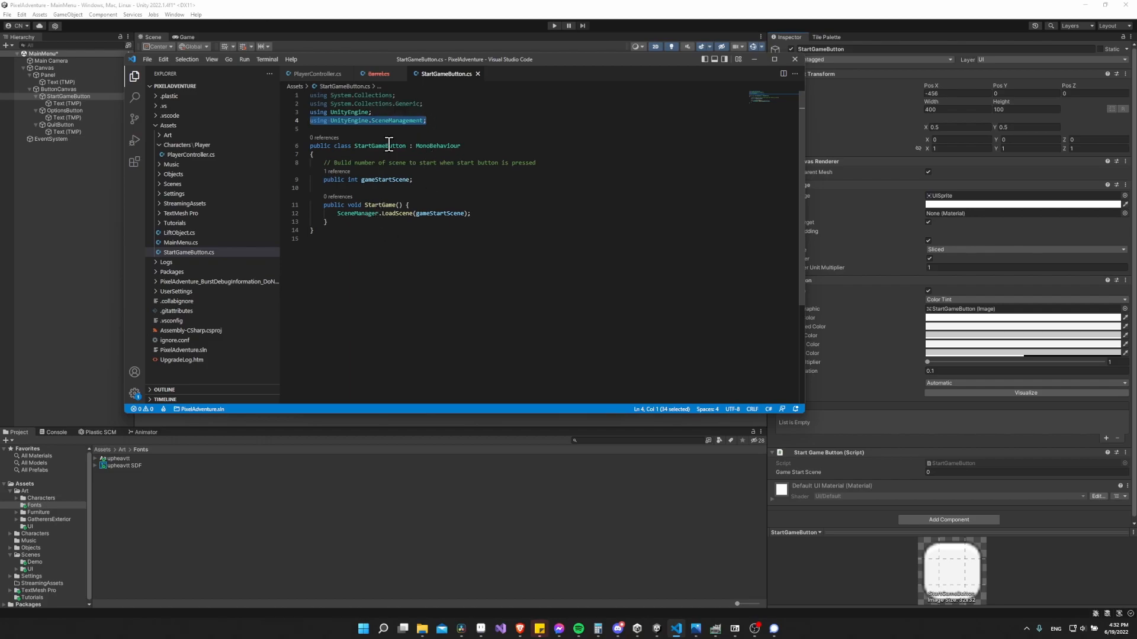
{"action": "left_click", "coordinate": [495, 216]}
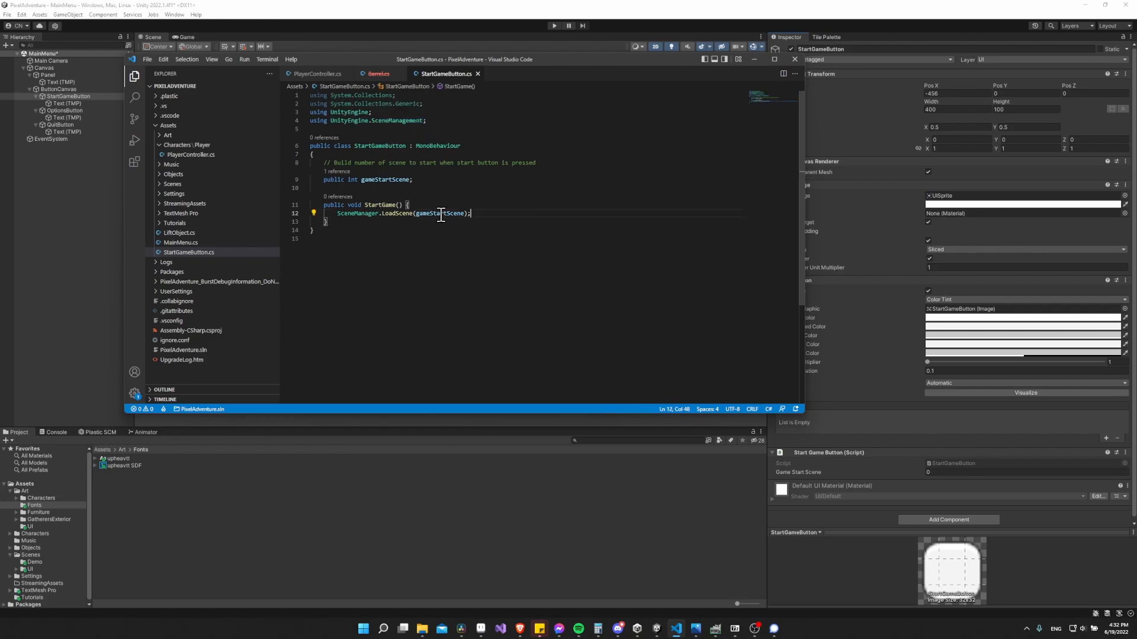
{"action": "left_click", "coordinate": [754, 59]}
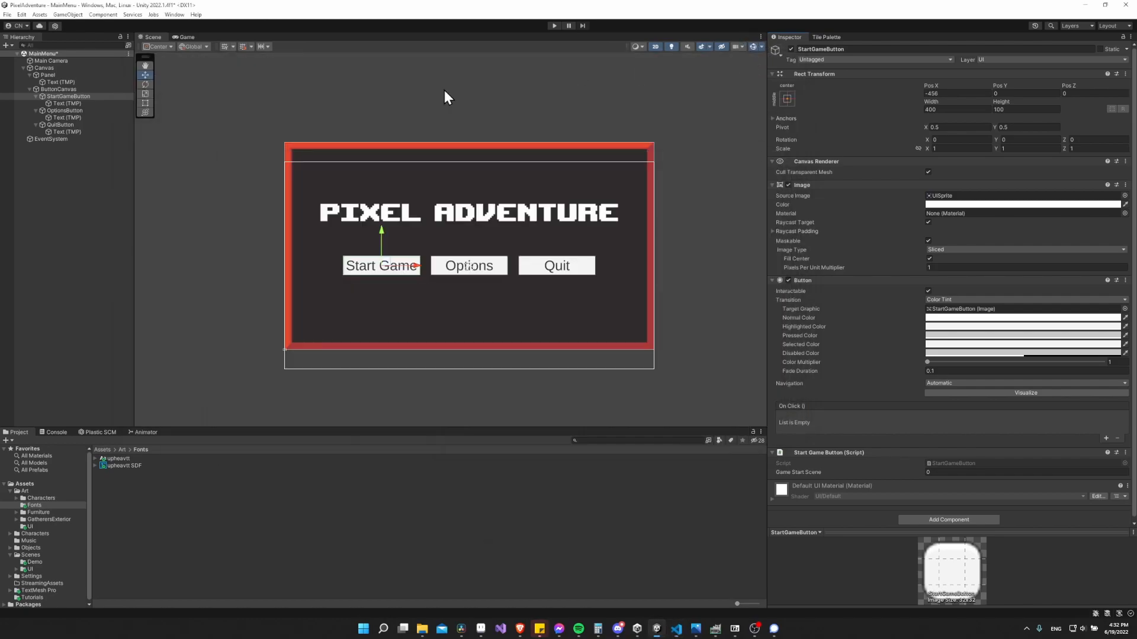
Look up TestLevel's index in the build settings and set the script's Game Start Scene to 1
{"action": "left_click", "coordinate": [7, 15]}
{"action": "left_click", "coordinate": [30, 125]}
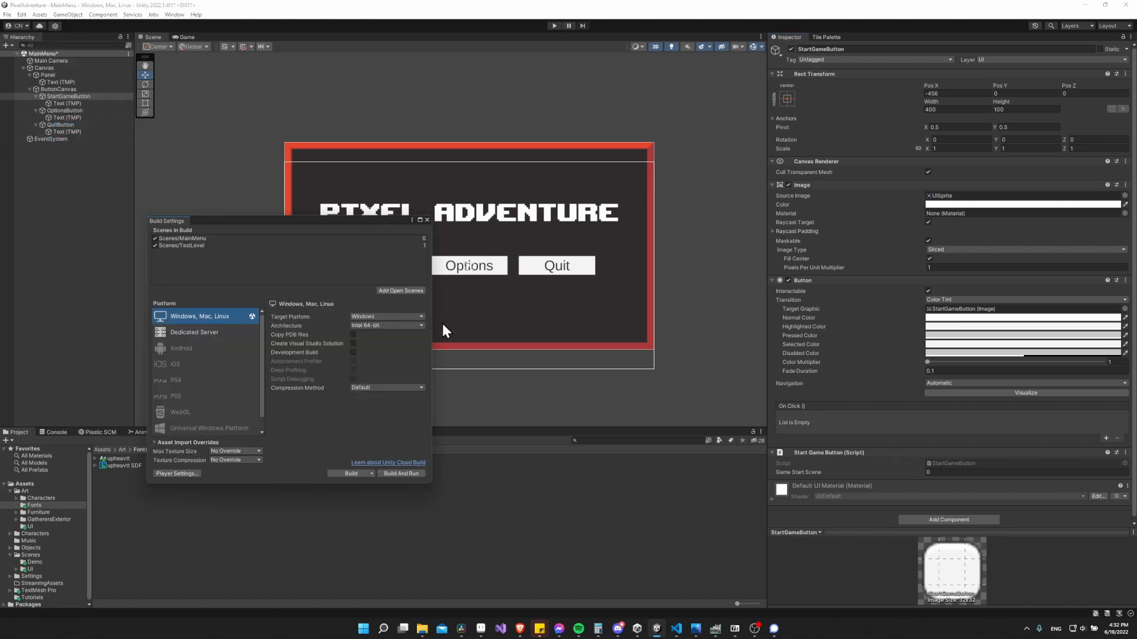
{"action": "left_click", "coordinate": [427, 220]}
{"action": "left_click", "coordinate": [880, 512]}
Review the gameStartScene declaration in StartGameButton.cs once more and close Visual Studio Code
{"action": "left_click", "coordinate": [676, 629]}
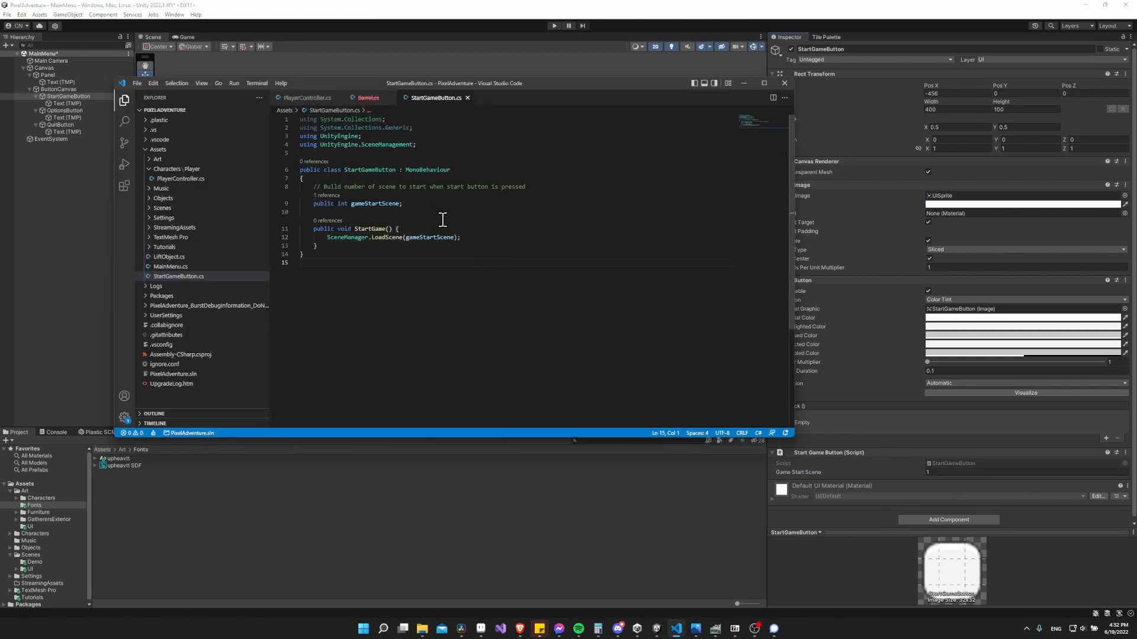
{"action": "left_click_drag", "start_coordinate": [414, 205], "coordinate": [347, 205]}
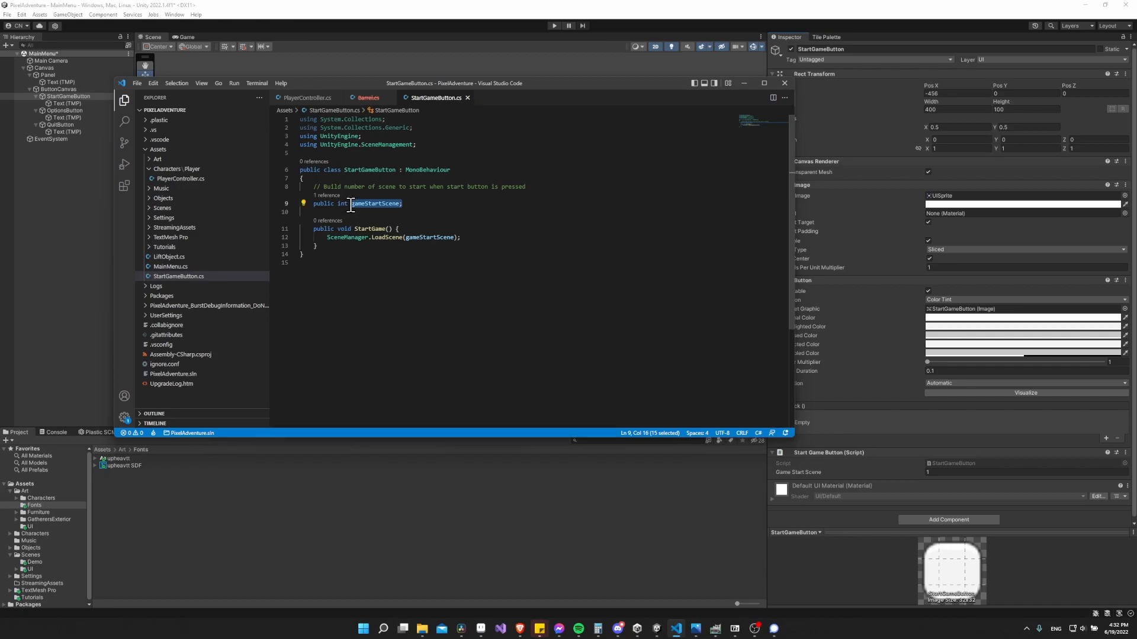
{"action": "left_click", "coordinate": [351, 204]}
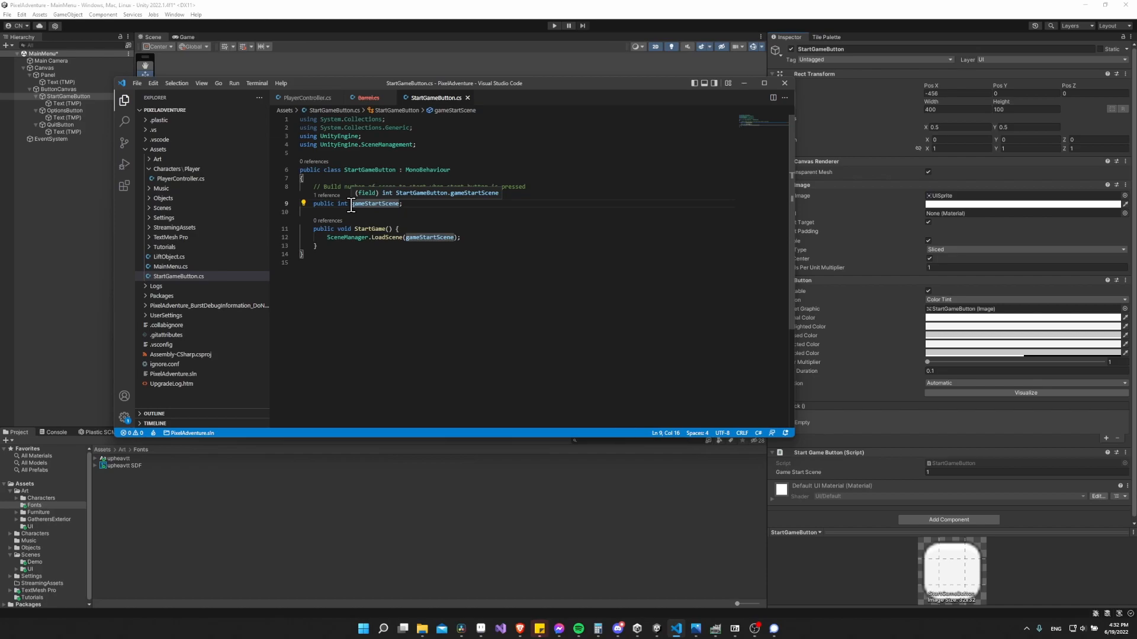
{"action": "left_click", "coordinate": [409, 203]}
{"action": "left_click_drag", "start_coordinate": [351, 204], "coordinate": [398, 203]}
{"action": "left_click", "coordinate": [408, 204]}
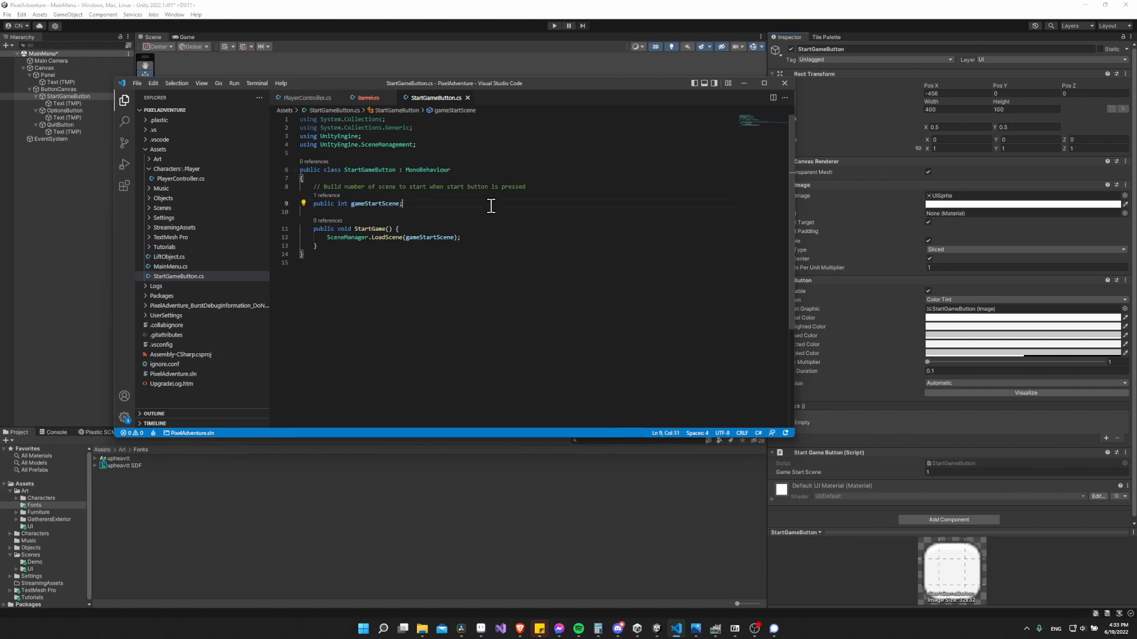
{"action": "left_click", "coordinate": [784, 84]}
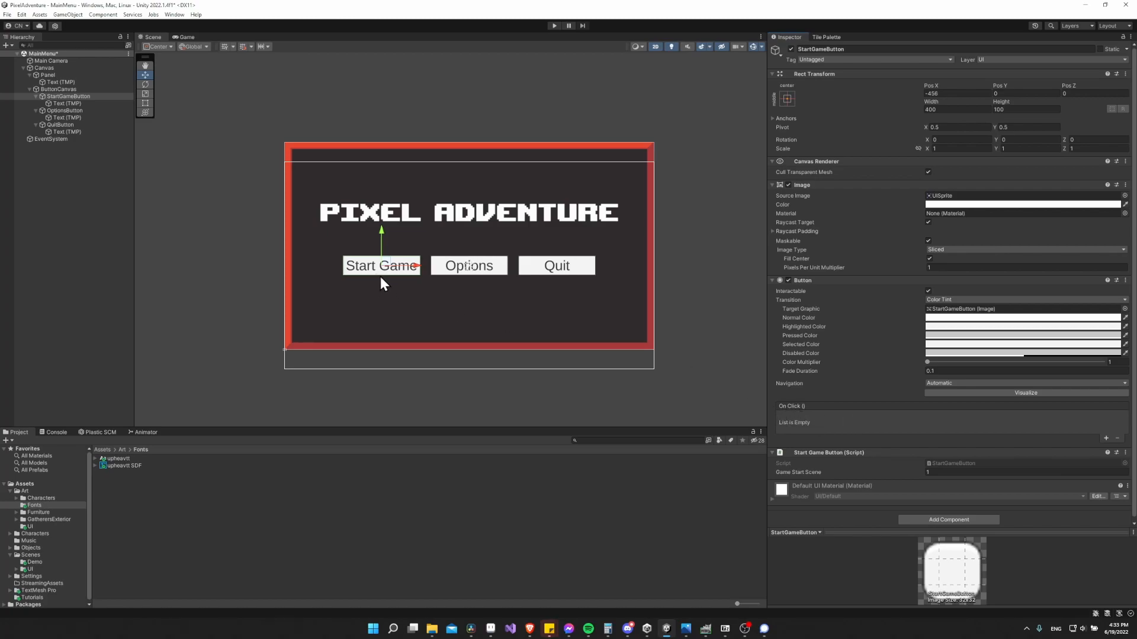
Add an On Click event to StartGameButton, targeting its Start Game Button script and calling StartGame()
{"action": "left_click", "coordinate": [1107, 439]}
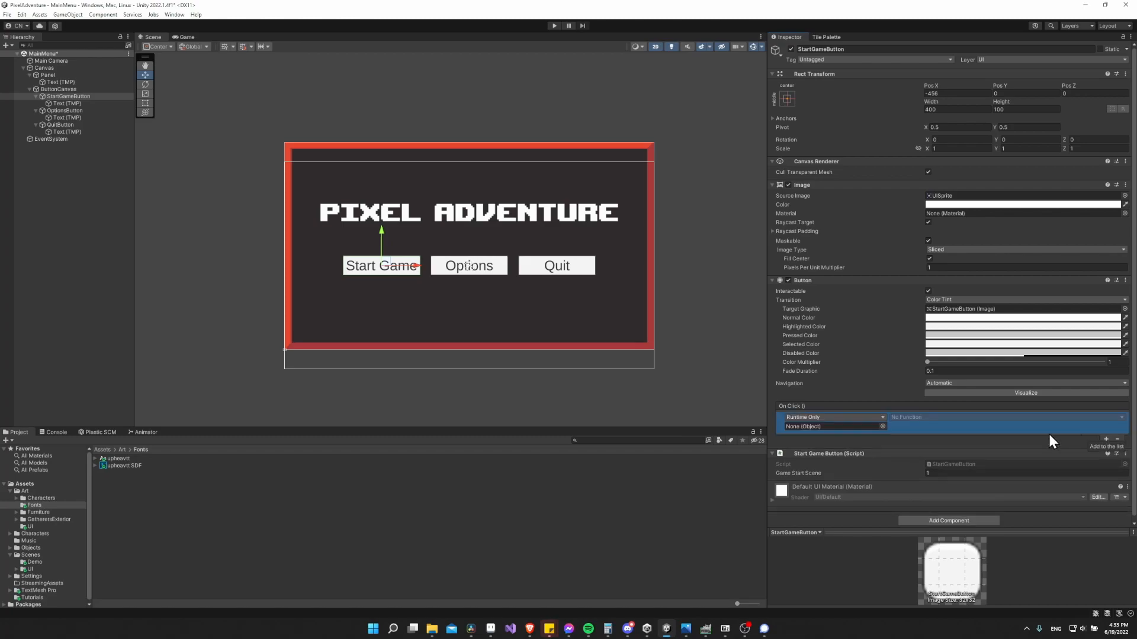
{"action": "left_click", "coordinate": [882, 426]}
{"action": "key", "text": "Escape"}
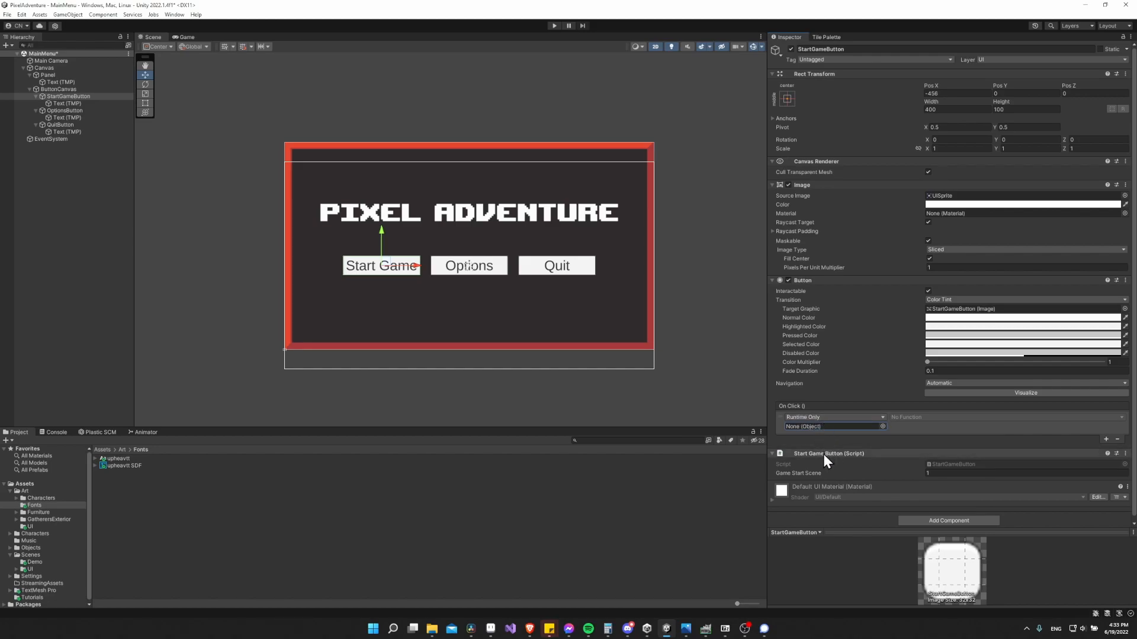
{"action": "left_click_drag", "start_coordinate": [827, 456], "coordinate": [829, 424]}
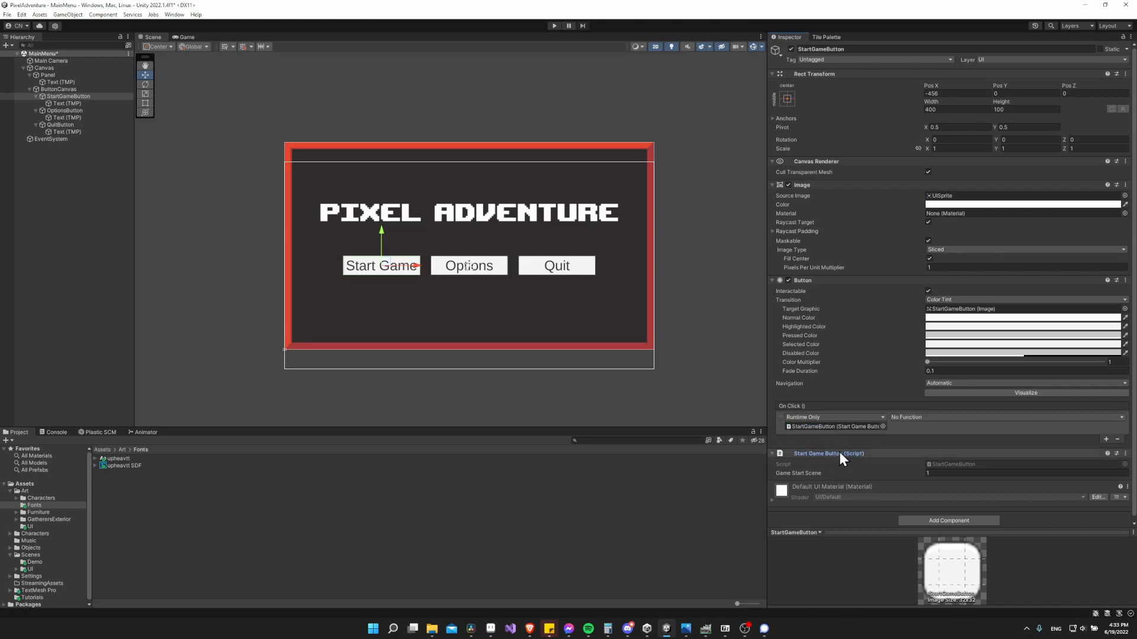
{"action": "left_click", "coordinate": [911, 418]}
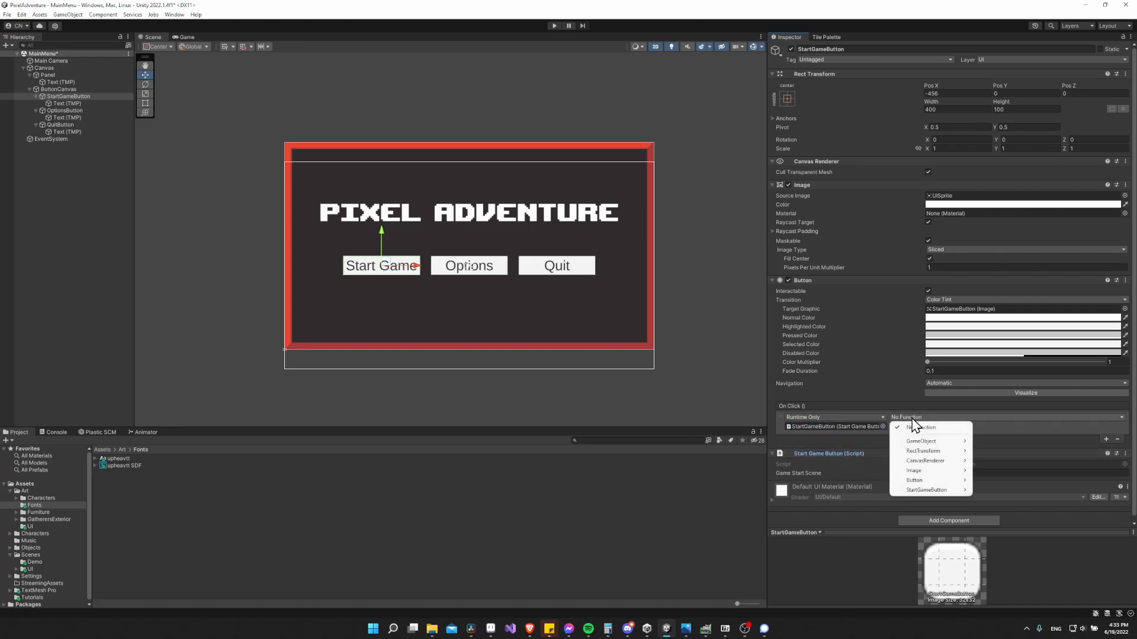
{"action": "mouse_move", "coordinate": [926, 490]}
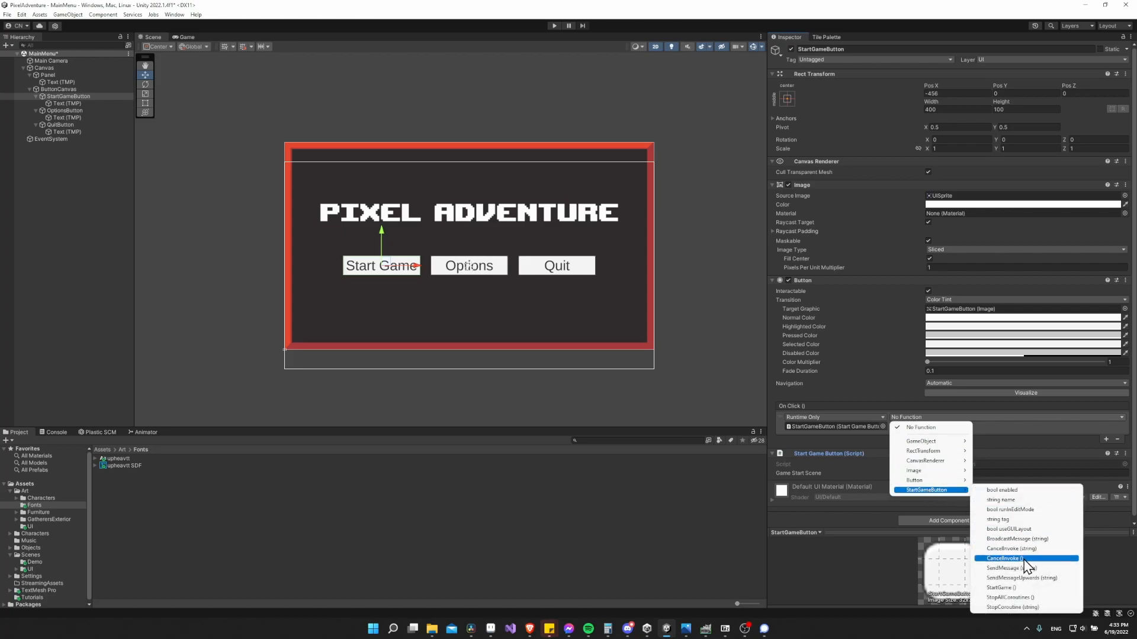
{"action": "left_click", "coordinate": [1021, 588]}
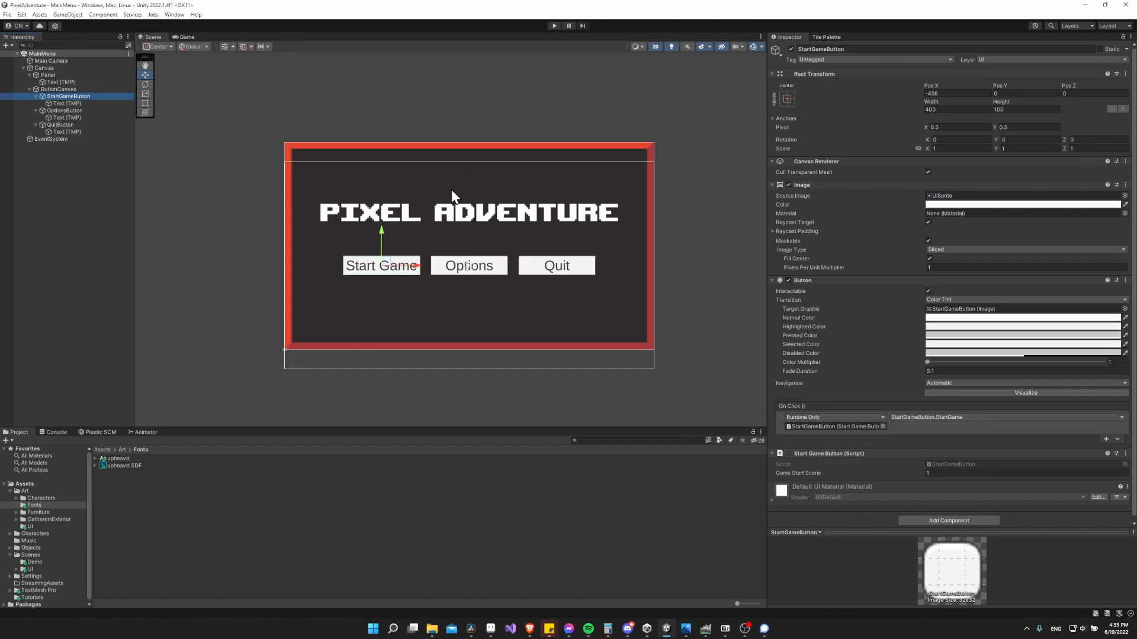
Test the Start Game button in play mode and examine the input error in the Console
{"action": "left_click", "coordinate": [554, 26]}
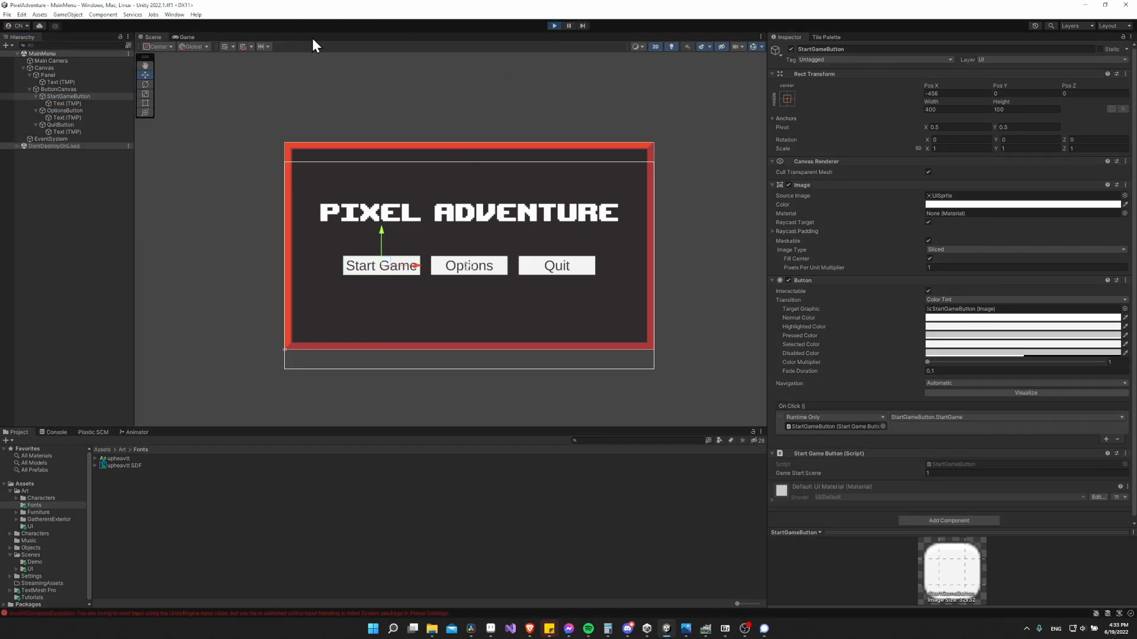
{"action": "left_click", "coordinate": [178, 37]}
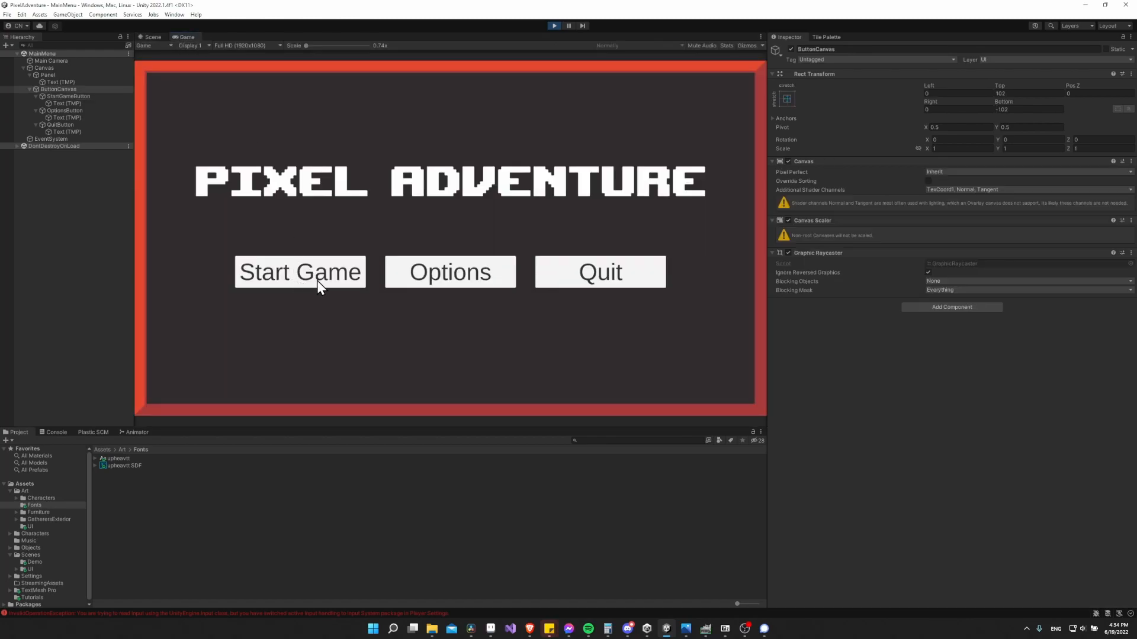
{"action": "left_click", "coordinate": [553, 26]}
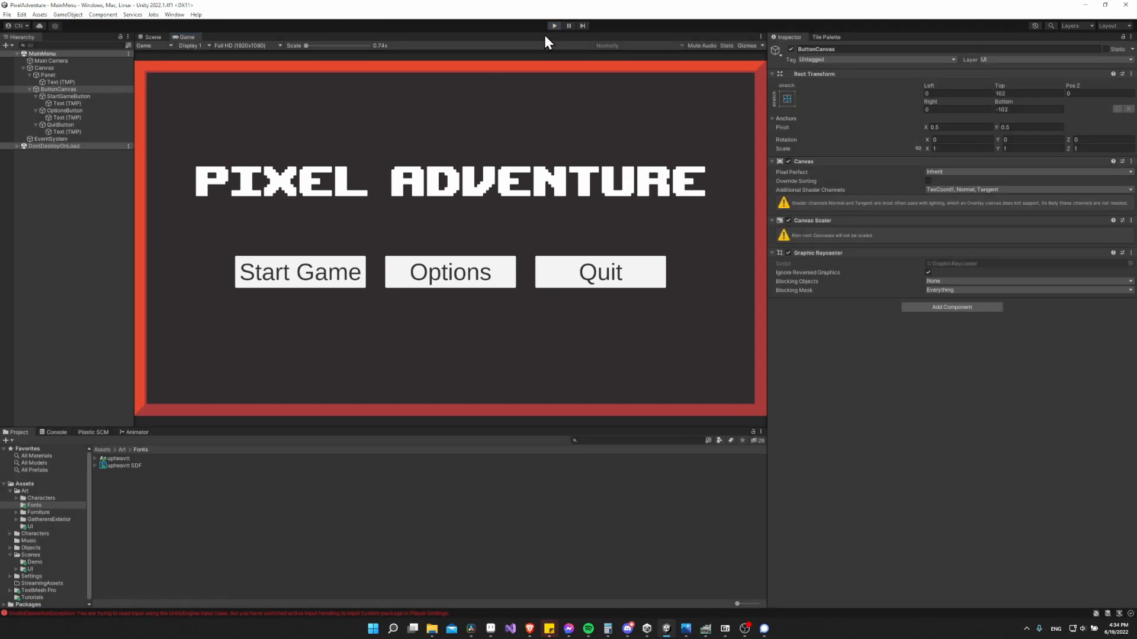
{"action": "left_click", "coordinate": [54, 432]}
{"action": "left_click", "coordinate": [157, 471]}
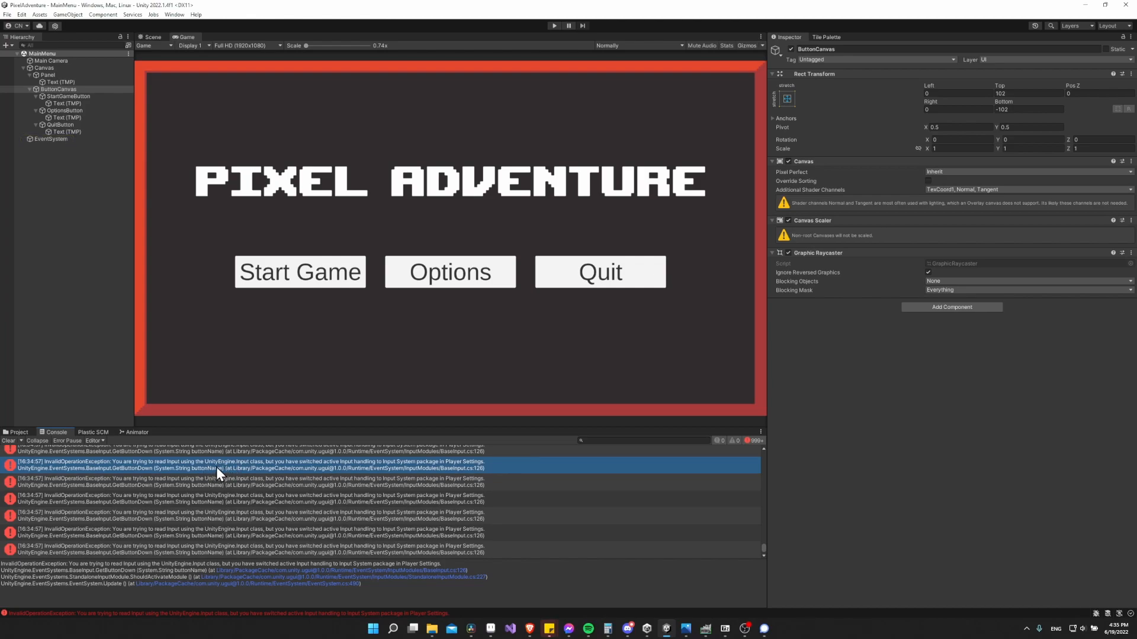
Replace the EventSystem's Standalone Input Module with InputSystemUIInputModule, save the scene and clear the Console
{"action": "left_click", "coordinate": [54, 141]}
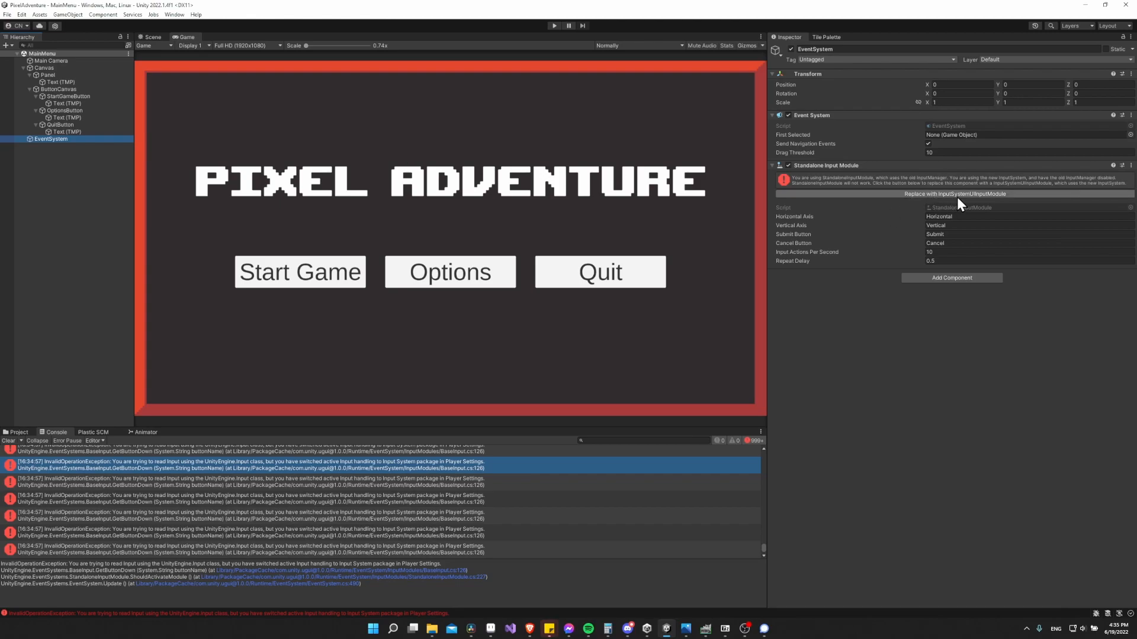
{"action": "left_click", "coordinate": [1014, 195]}
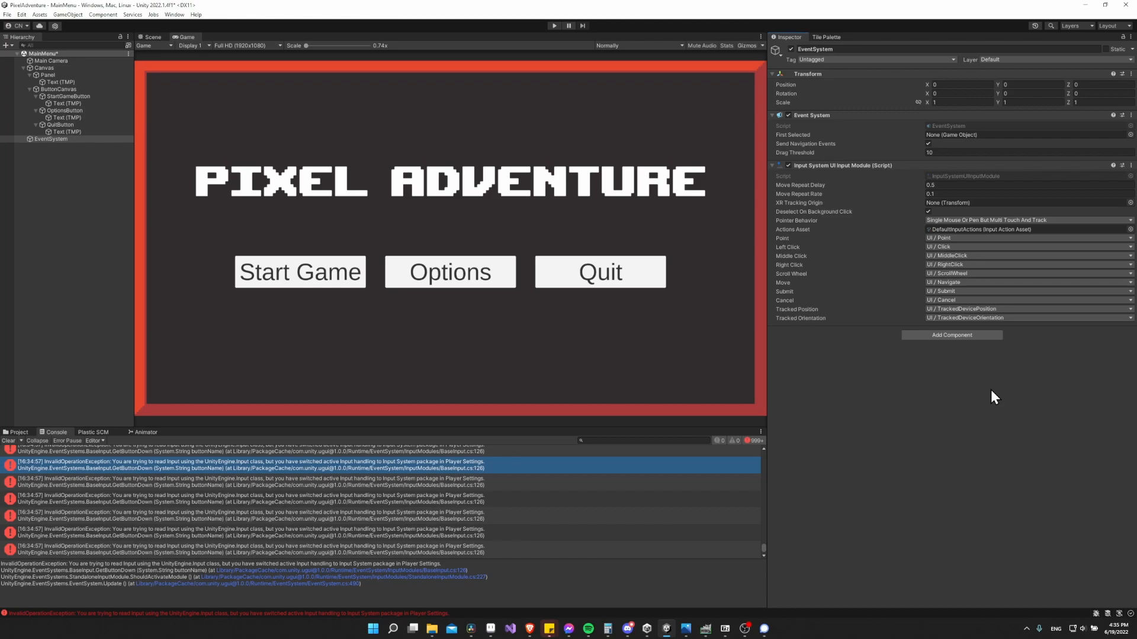
{"action": "key", "text": "ctrl+s"}
{"action": "left_click", "coordinate": [175, 14]}
{"action": "left_click", "coordinate": [201, 136]}
{"action": "left_click", "coordinate": [8, 441]}
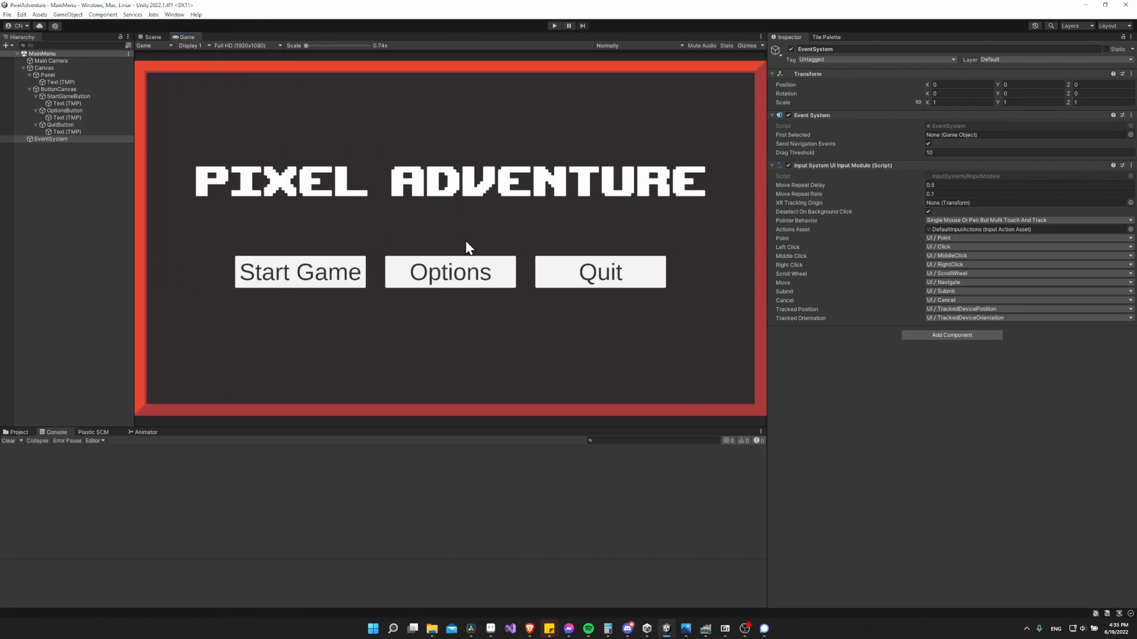
Play the main menu again, start the game and inspect the loaded TestLevel scene in the Hierarchy
{"action": "left_click", "coordinate": [555, 26]}
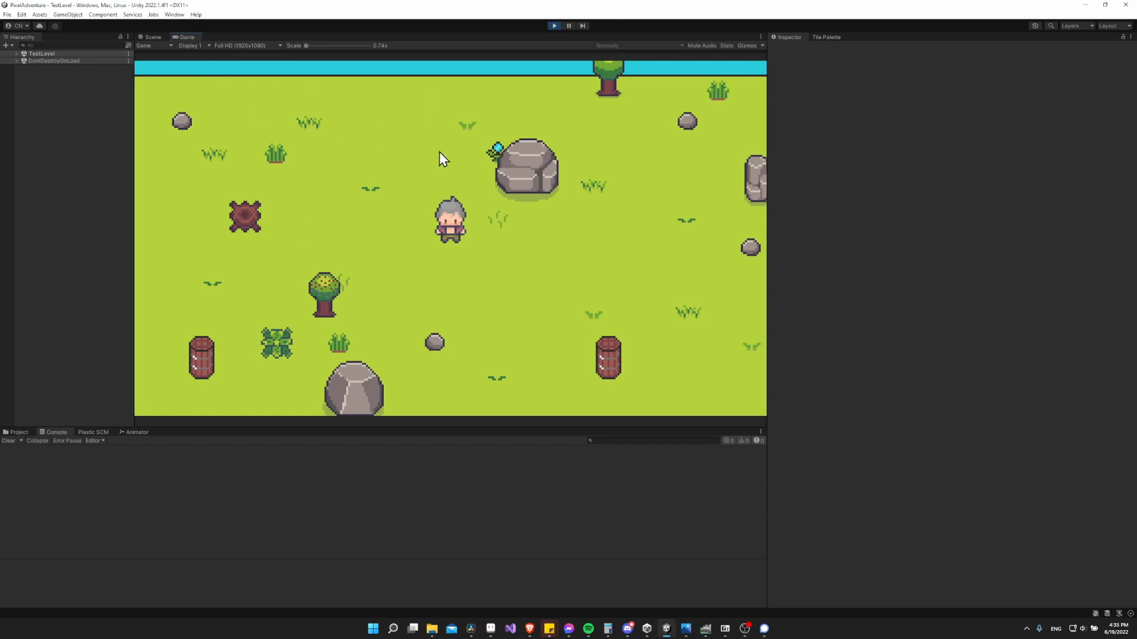
{"action": "left_click", "coordinate": [17, 60]}
{"action": "left_click", "coordinate": [16, 53]}
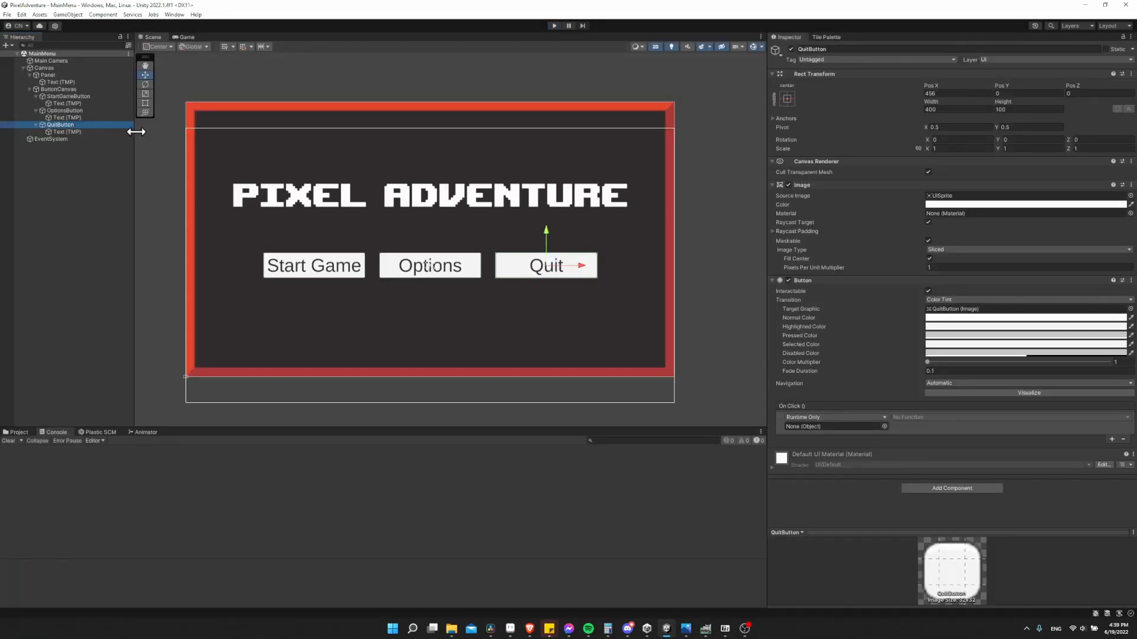
Create an empty GameManager object in the MainMenu scene and attach a new GameManager script to it
{"action": "left_click", "coordinate": [102, 96]}
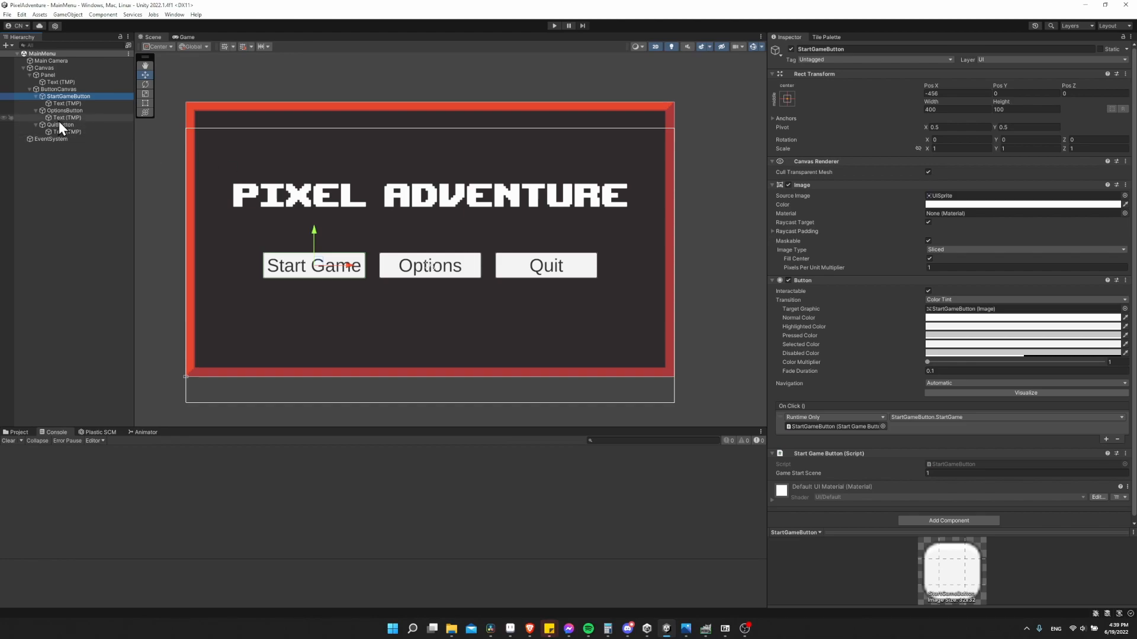
{"action": "left_click", "coordinate": [22, 67]}
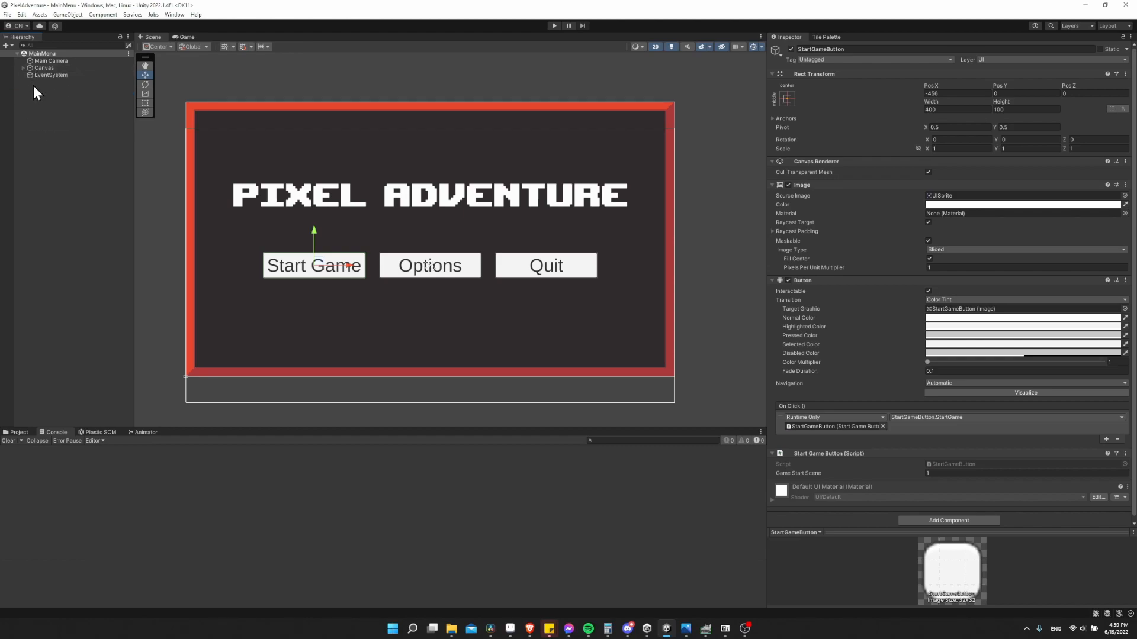
{"action": "right_click", "coordinate": [33, 85]}
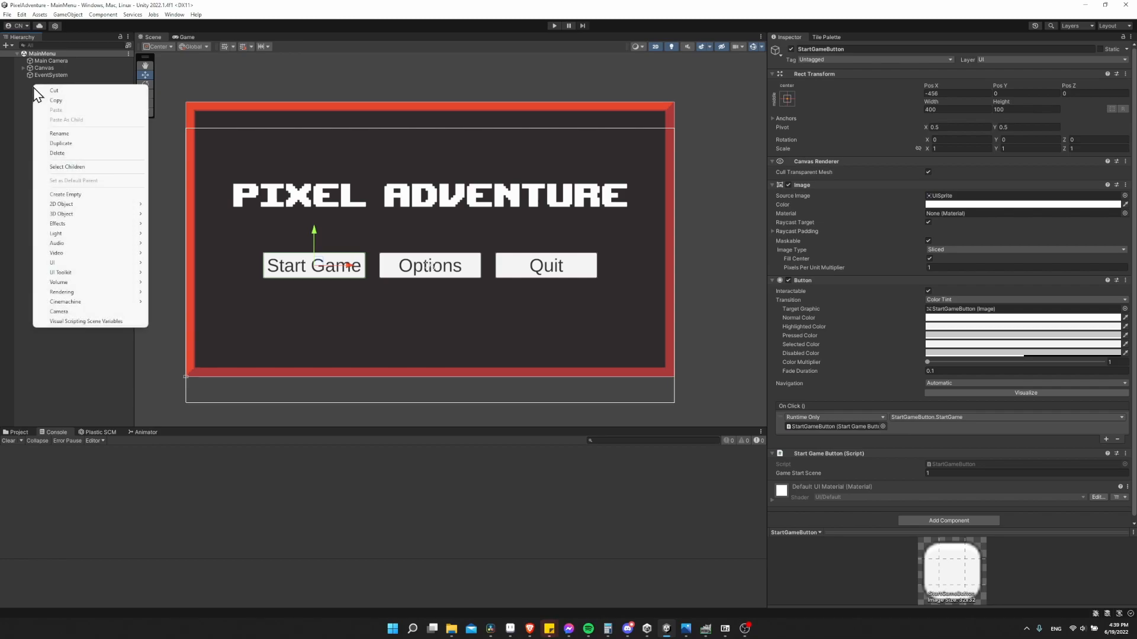
{"action": "left_click", "coordinate": [73, 196]}
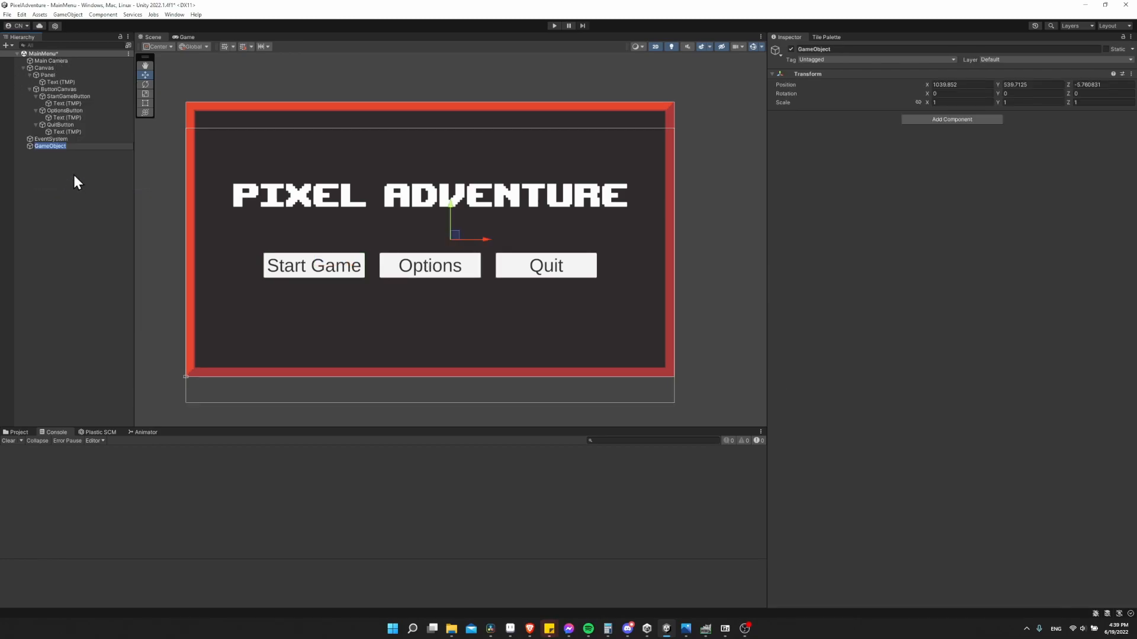
{"action": "type", "text": "GameManager"}
{"action": "key", "text": "Return"}
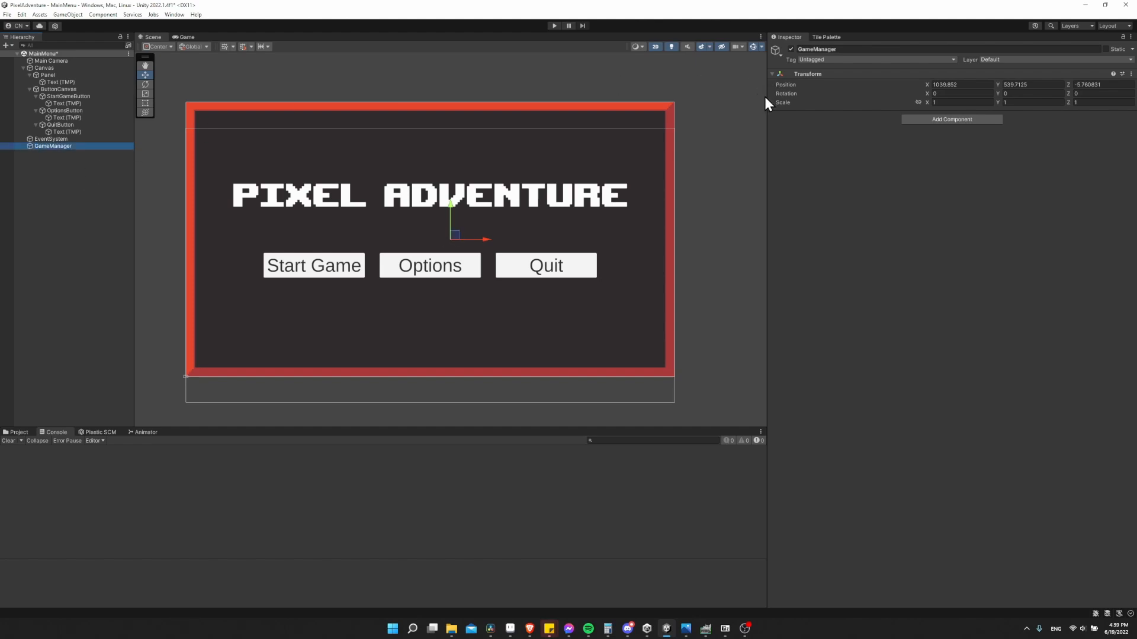
{"action": "left_click", "coordinate": [925, 120]}
{"action": "type", "text": "GameM"}
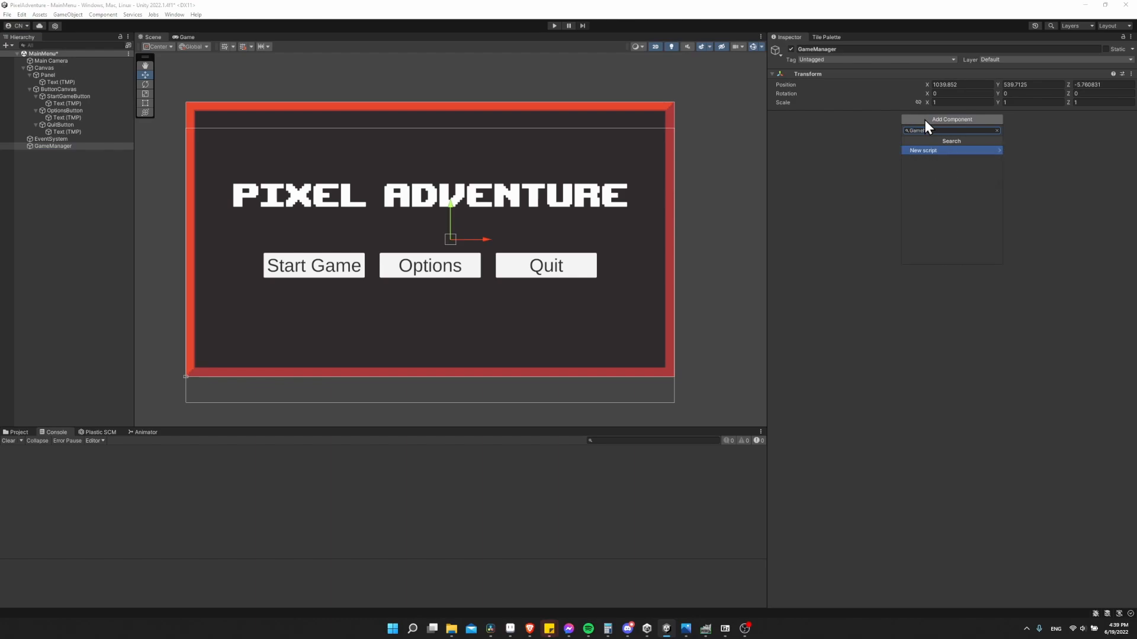
{"action": "type", "text": "anager"}
{"action": "key", "text": "Return"}
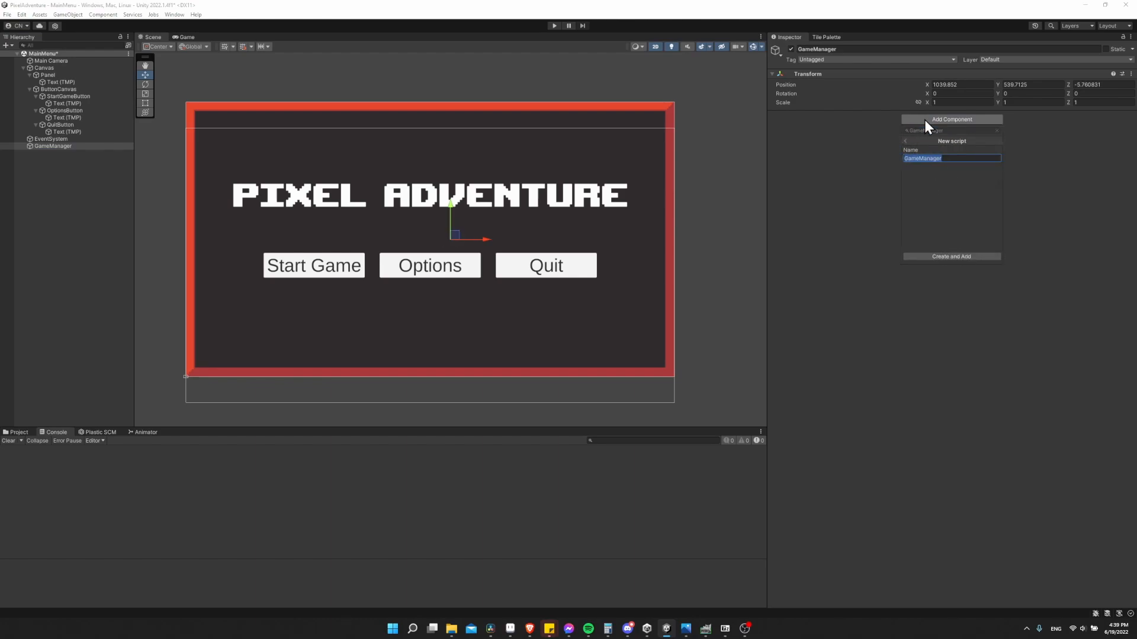
{"action": "left_click", "coordinate": [968, 256]}
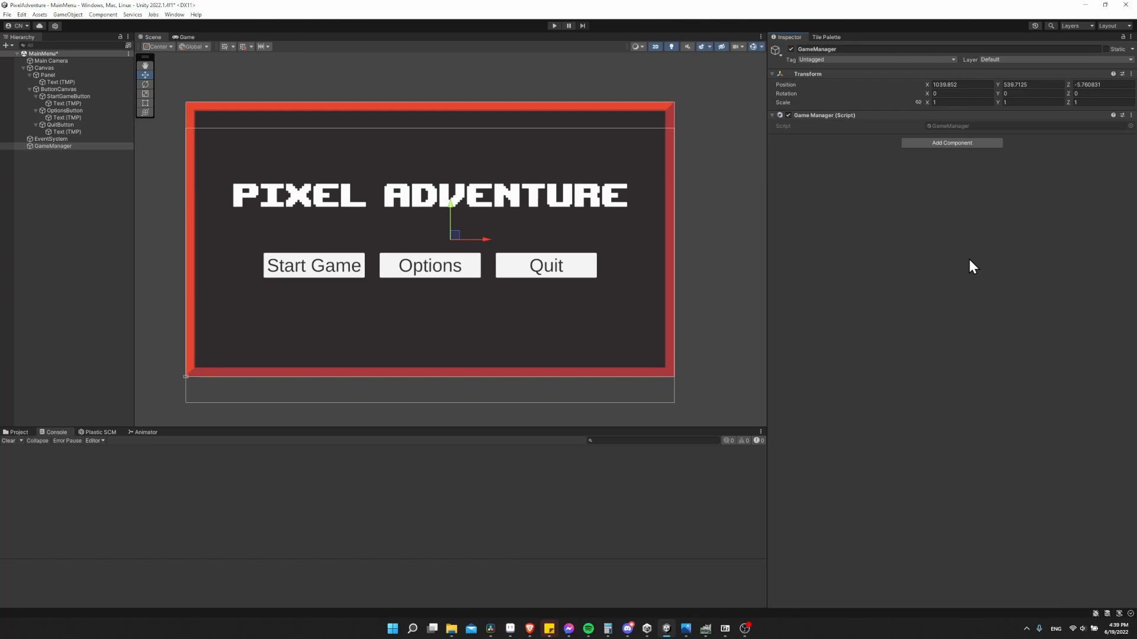
Compare the On Click settings of QuitButton and StartGameButton
{"action": "left_click", "coordinate": [95, 126]}
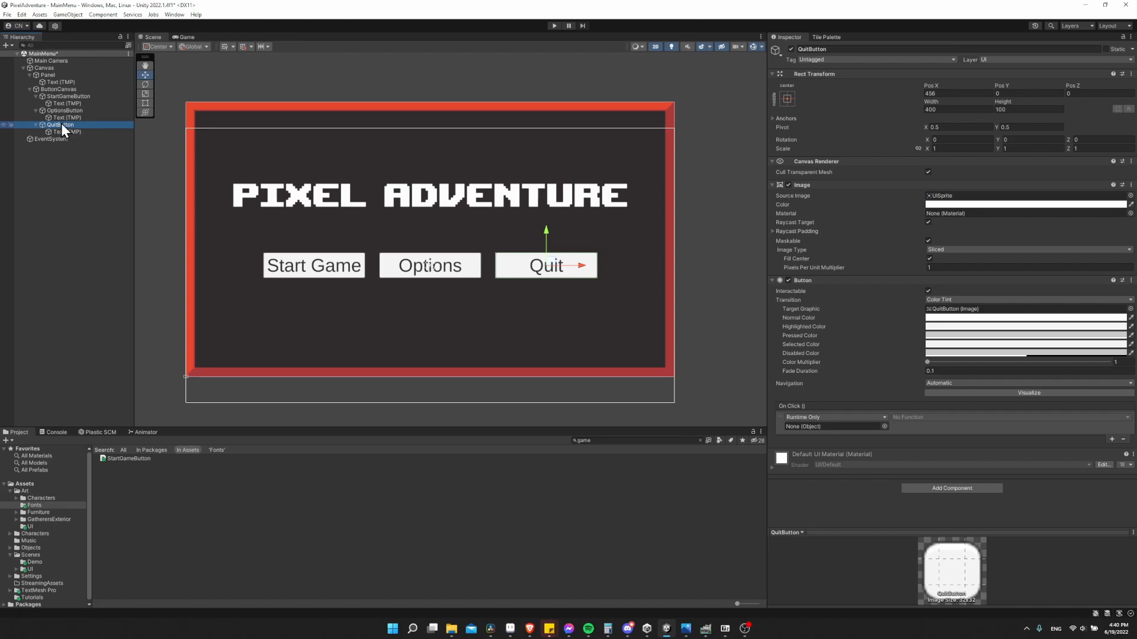
{"action": "left_click", "coordinate": [91, 96]}
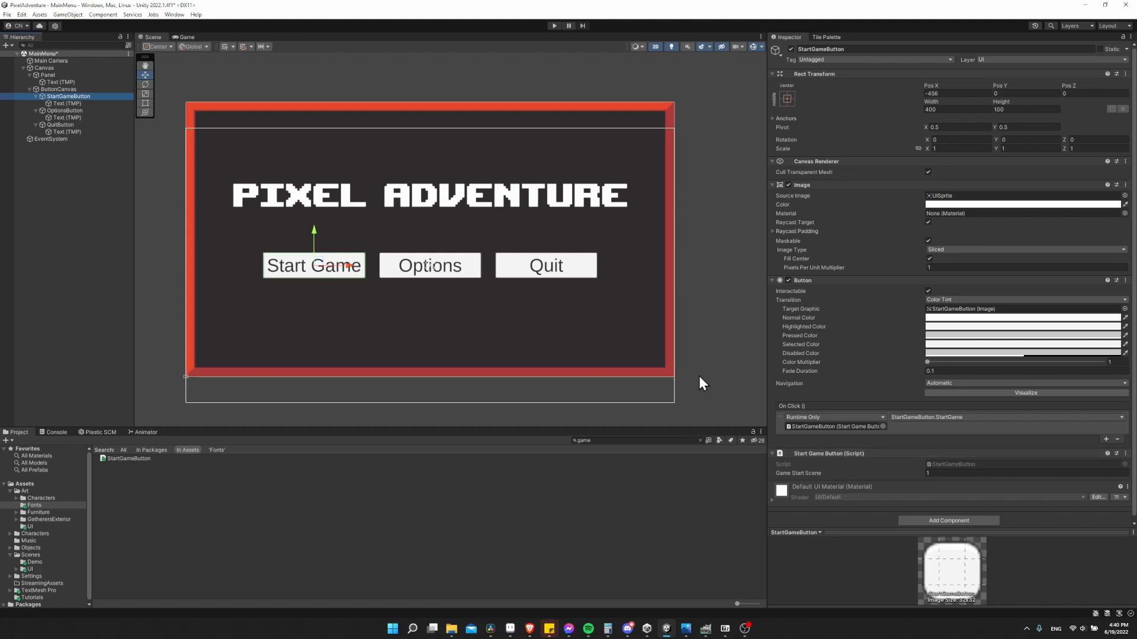
{"action": "left_click", "coordinate": [65, 168]}
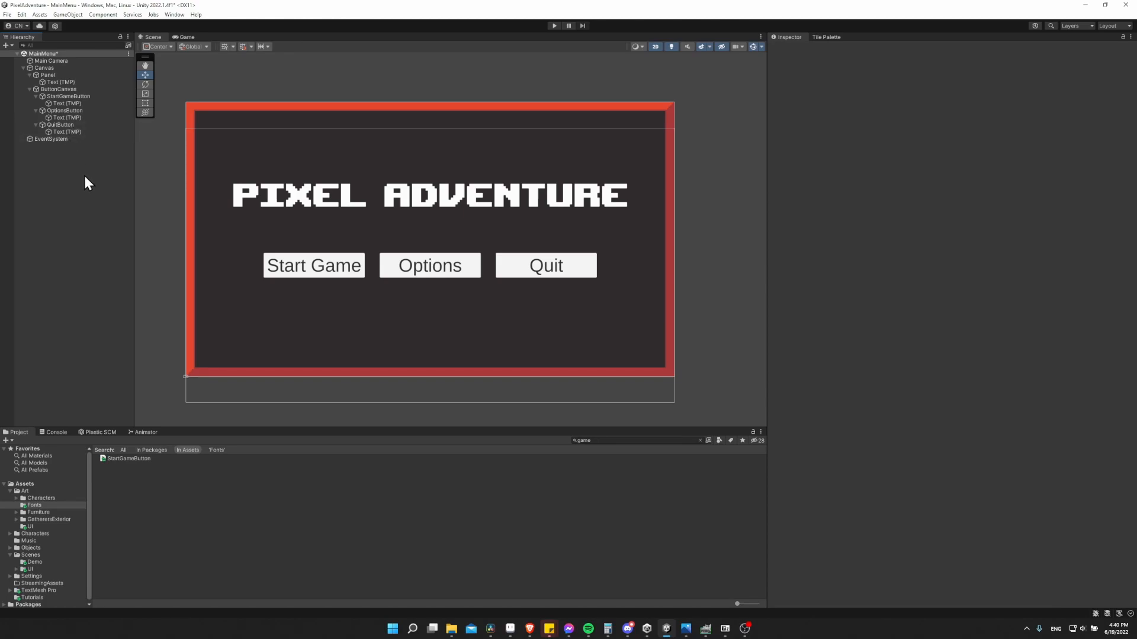
Create an empty MenuManager object in the MainMenu scene and attach a new MenuManager script to it
{"action": "right_click", "coordinate": [35, 152]}
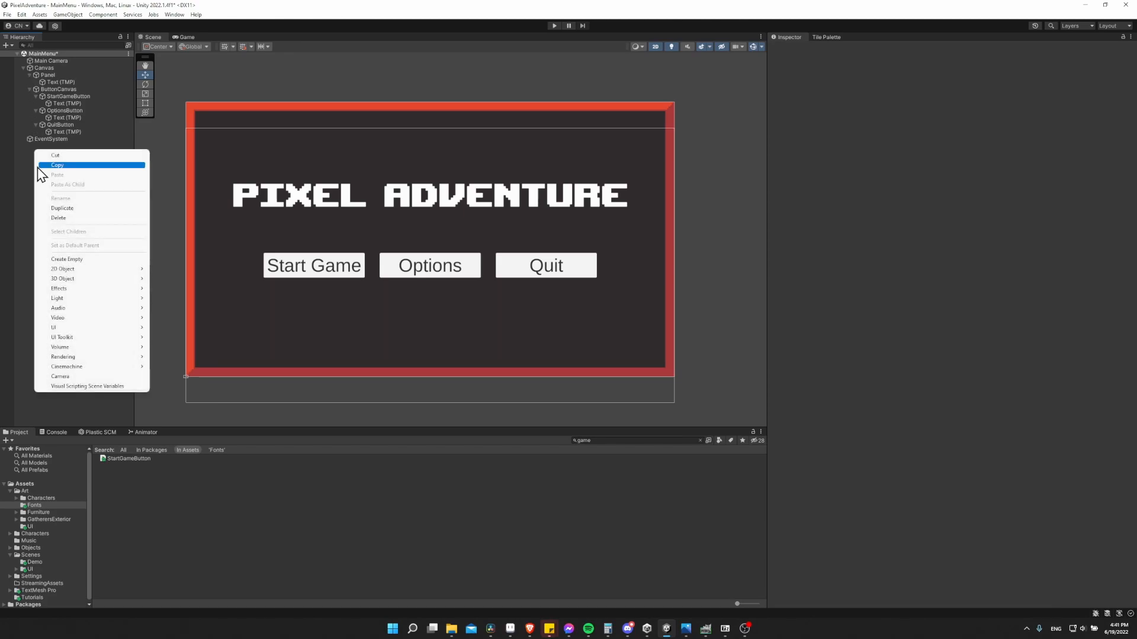
{"action": "left_click", "coordinate": [80, 260]}
{"action": "type", "text": "MenuManager"}
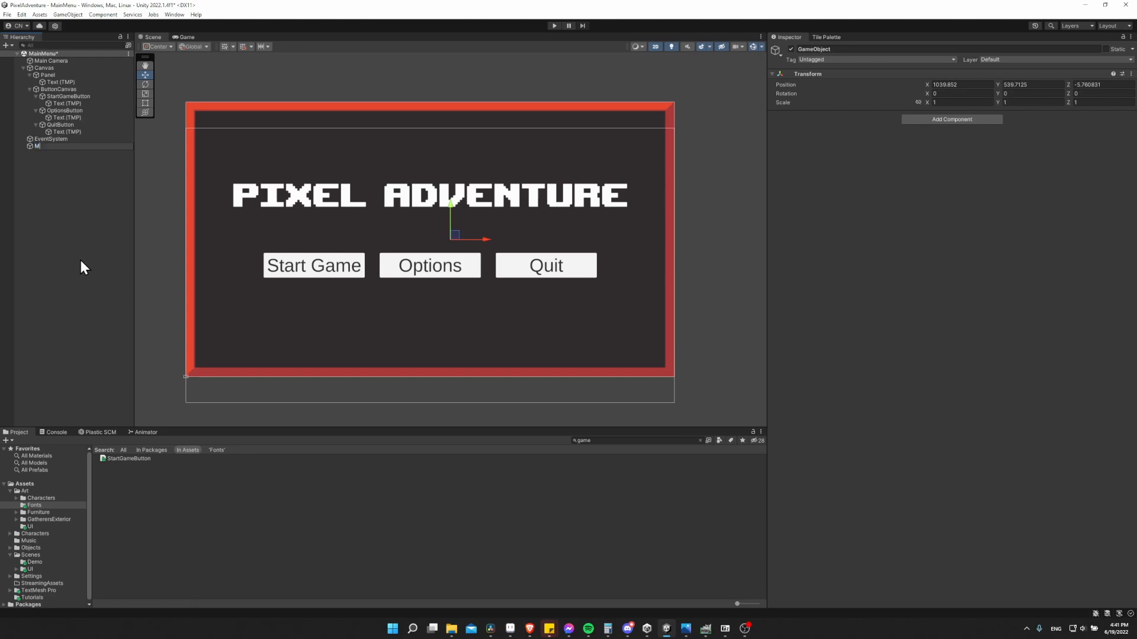
{"action": "key", "text": "Return"}
{"action": "left_click", "coordinate": [964, 120]}
{"action": "type", "text": "MenuManager"}
{"action": "key", "text": "Return"}
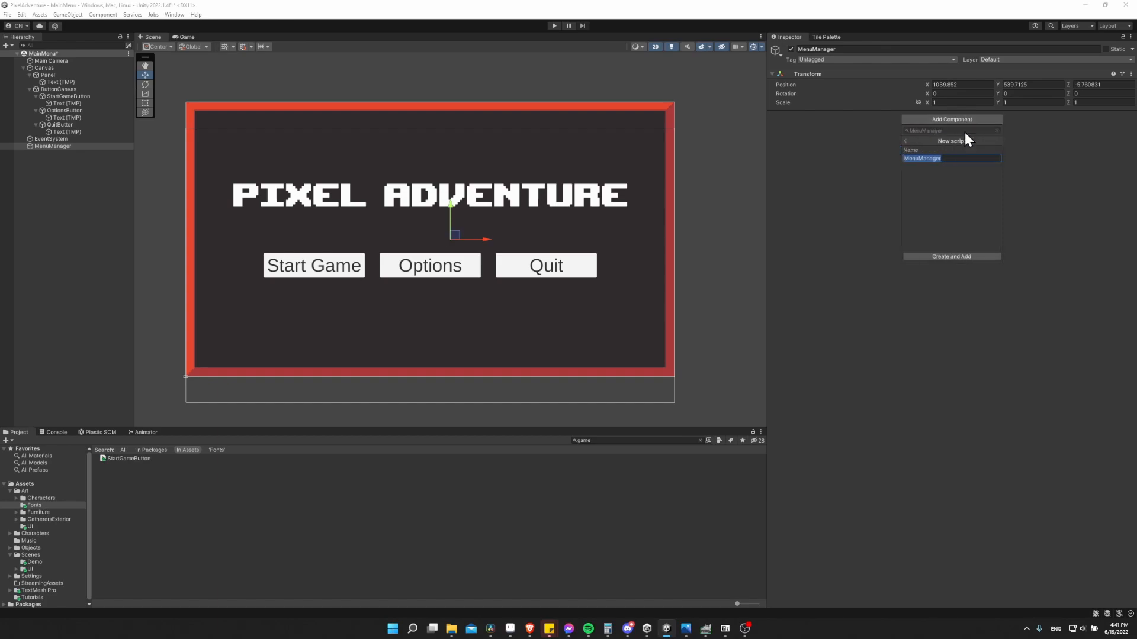
{"action": "left_click", "coordinate": [956, 256]}
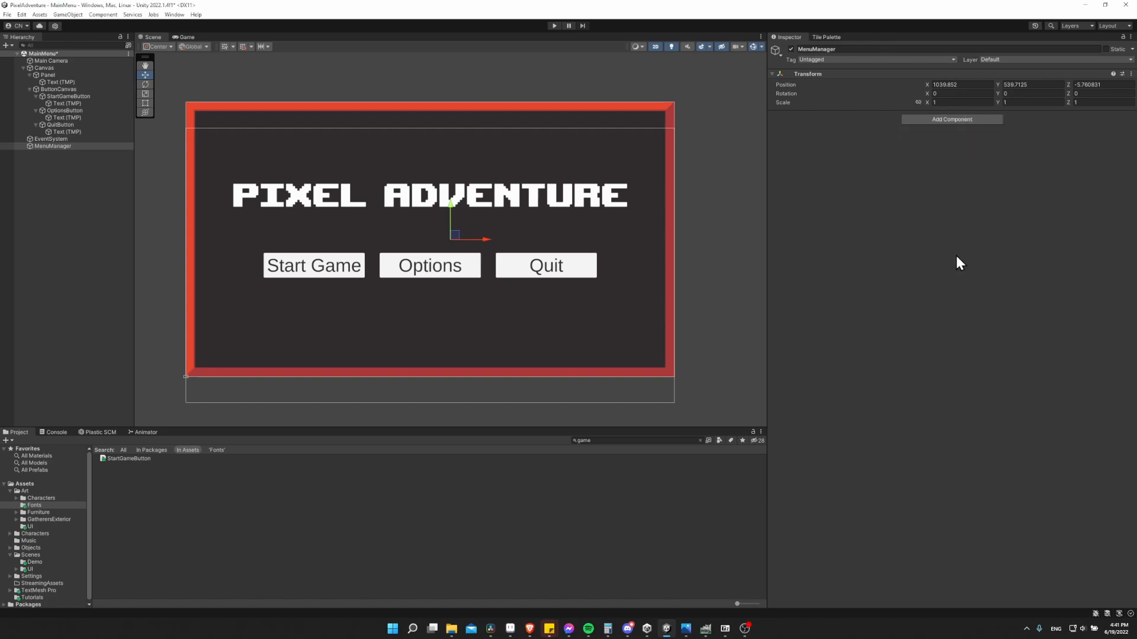
Open the MenuManager script for editing and delete its default Start and Update methods with their comments
{"action": "left_click", "coordinate": [1131, 115]}
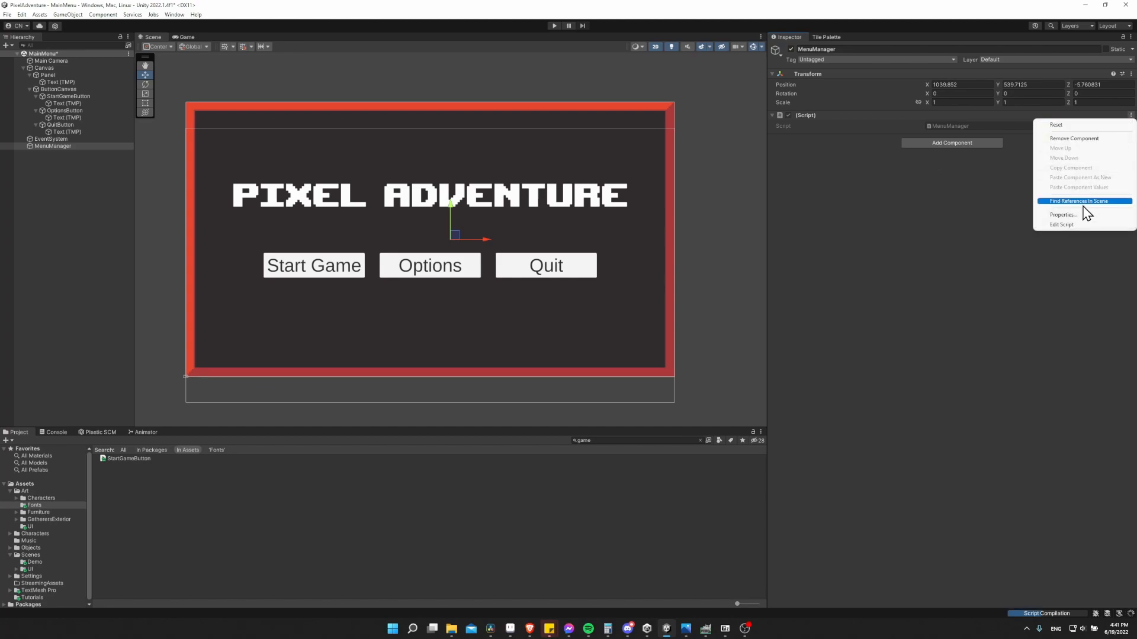
{"action": "left_click", "coordinate": [1081, 224]}
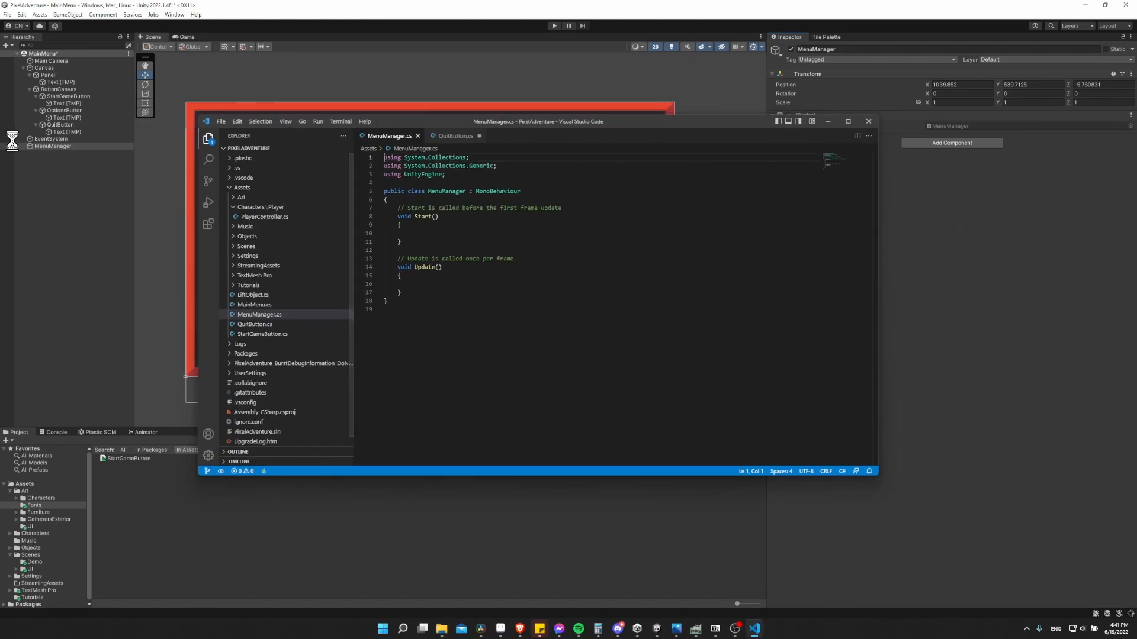
{"action": "left_click_drag", "start_coordinate": [428, 292], "coordinate": [388, 216]}
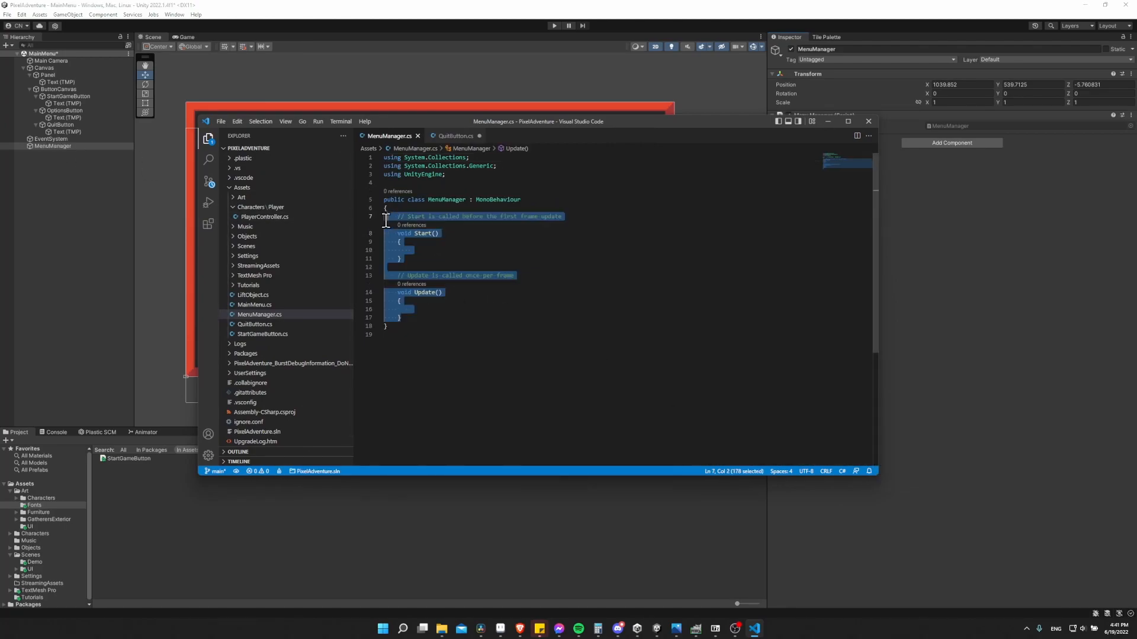
{"action": "key", "text": "BackSpace"}
{"action": "key", "text": "Tab"}
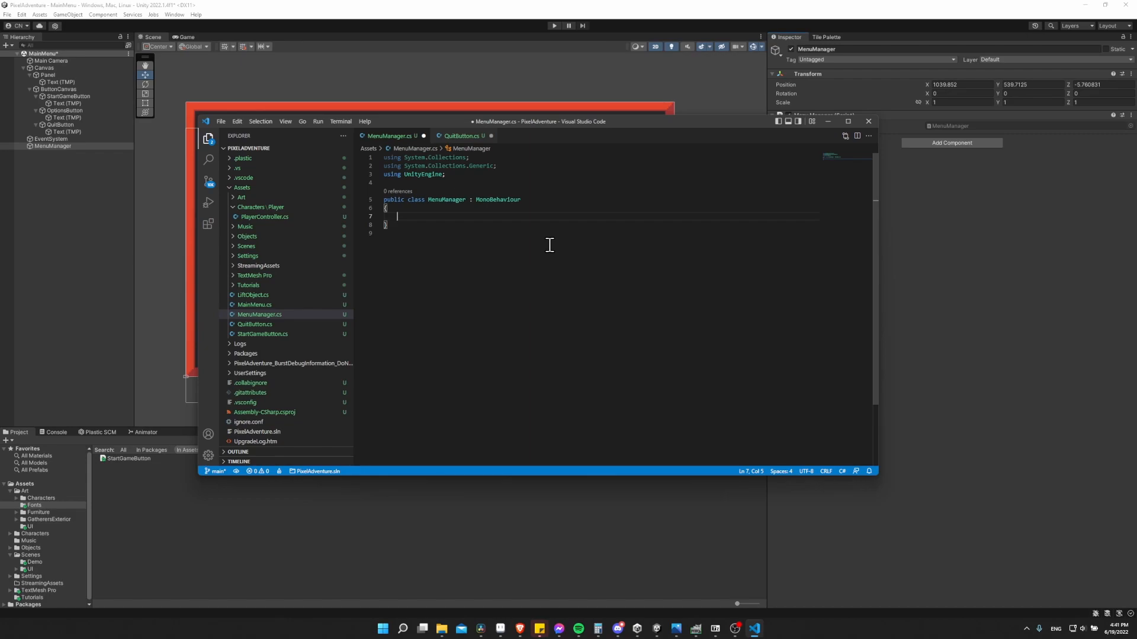
Add a public void QuitGame() method to MenuManager that calls Application.Quit
{"action": "type", "text": "public voi"}
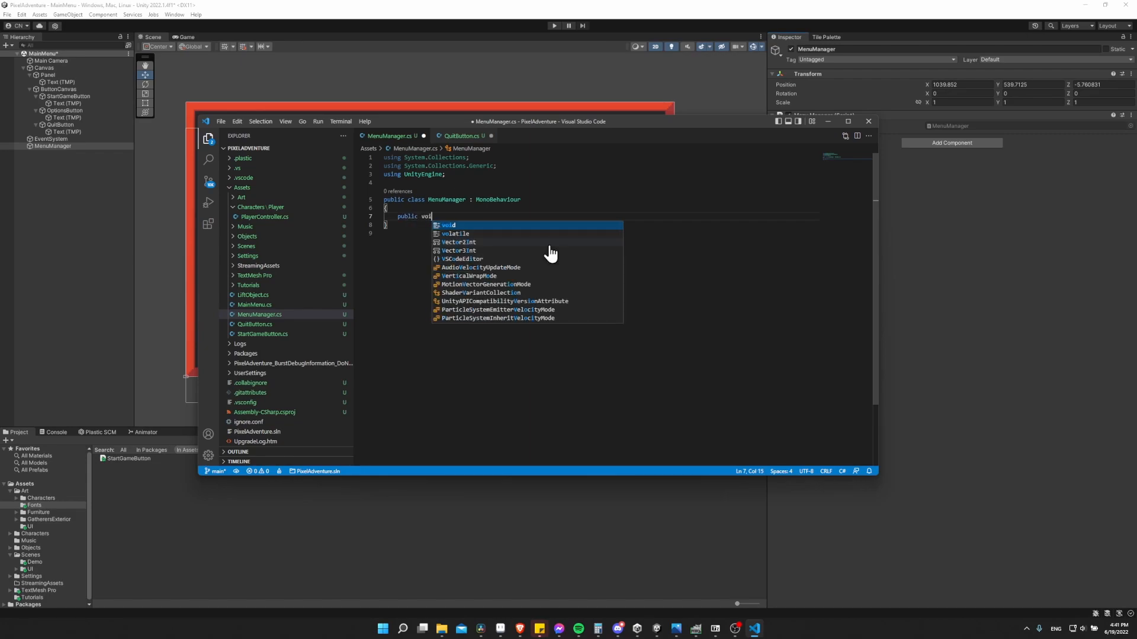
{"action": "type", "text": "d QuitGame() {"}
{"action": "key", "text": "Return"}
{"action": "type", "text": "Application.qui"}
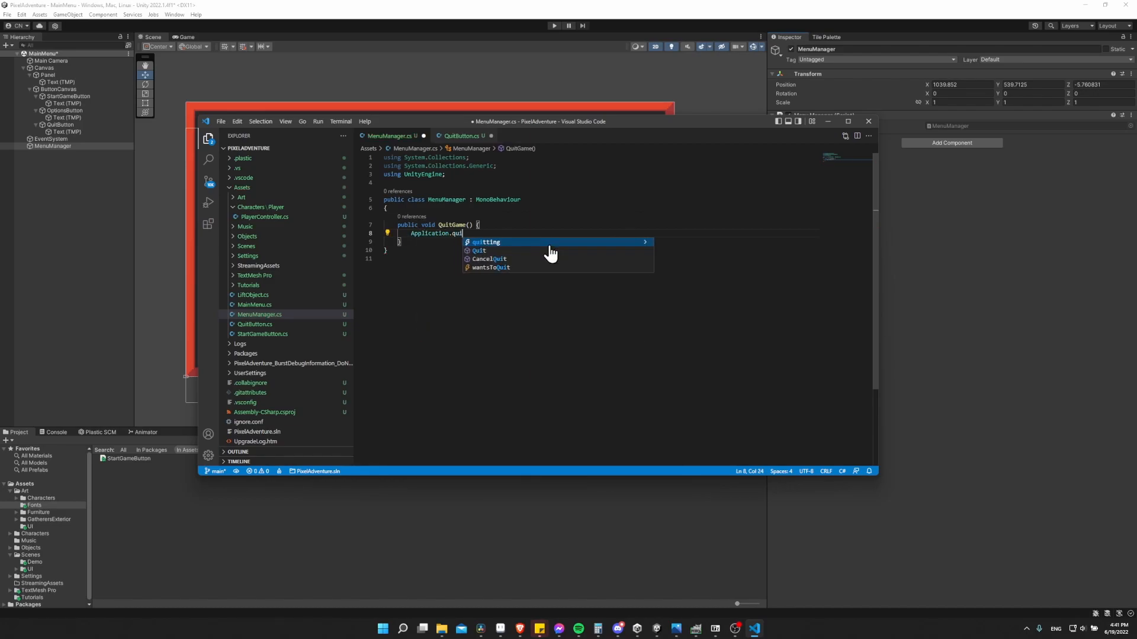
{"action": "key", "text": "Down"}
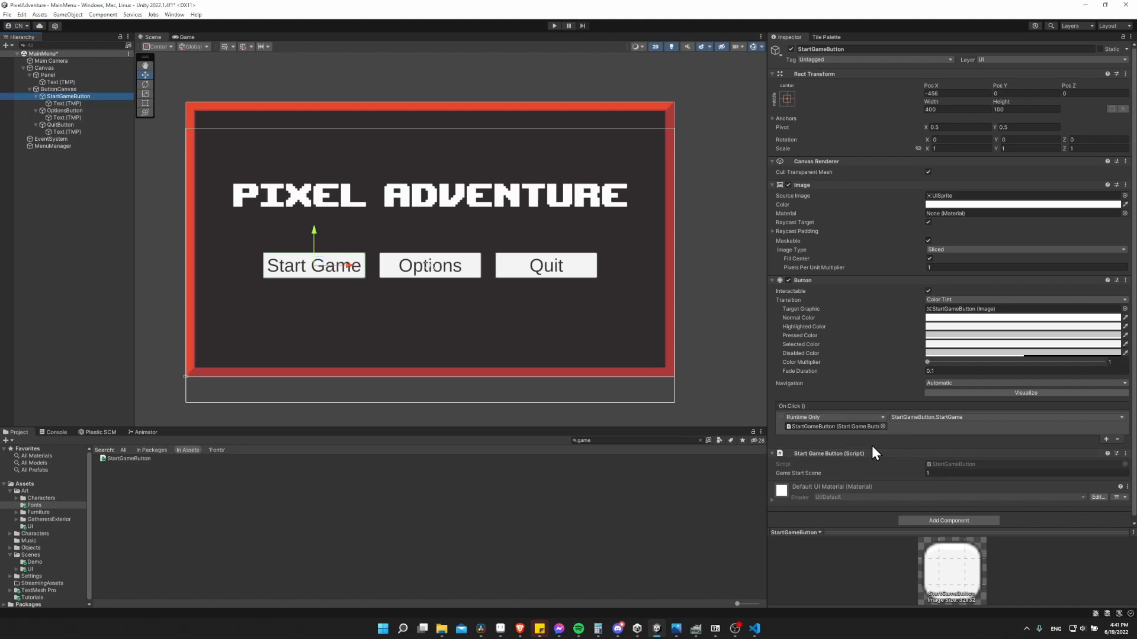
Set QuitButton's On Click event to call QuitGame on the MenuManager object and enter play mode
{"action": "left_click", "coordinate": [52, 146]}
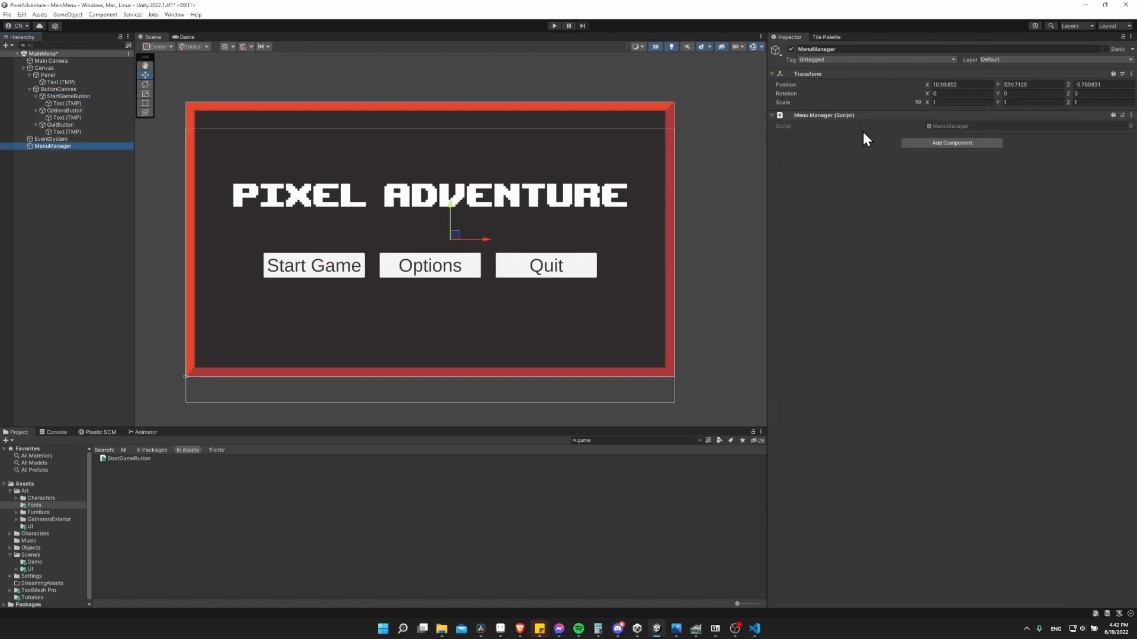
{"action": "left_click", "coordinate": [72, 126]}
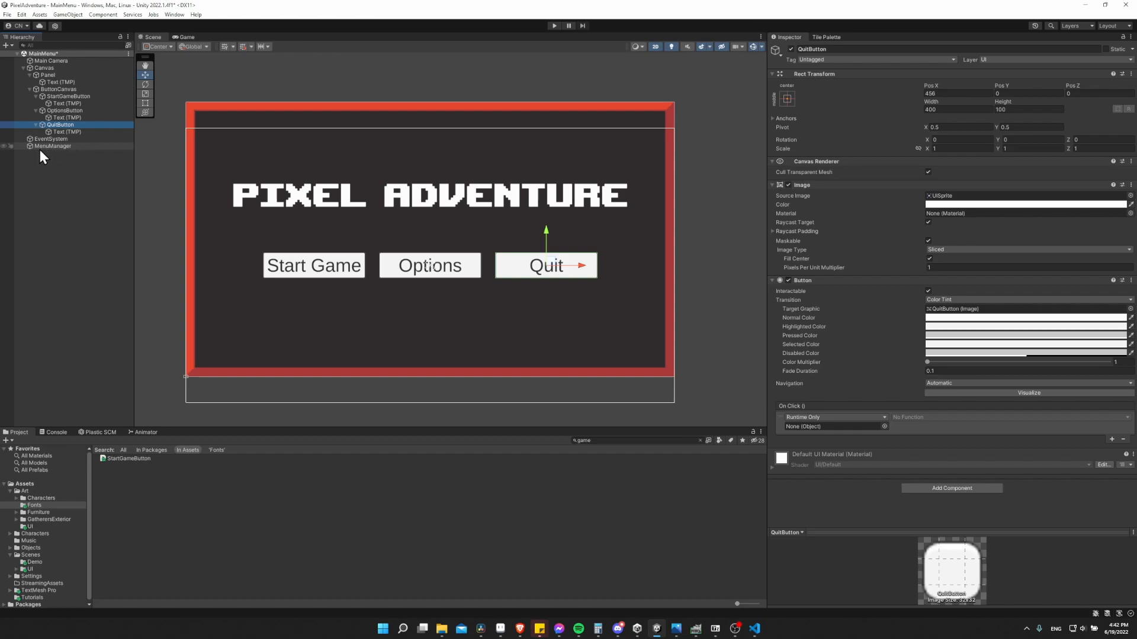
{"action": "left_click_drag", "start_coordinate": [40, 148], "coordinate": [846, 431]}
{"action": "left_click", "coordinate": [917, 418]}
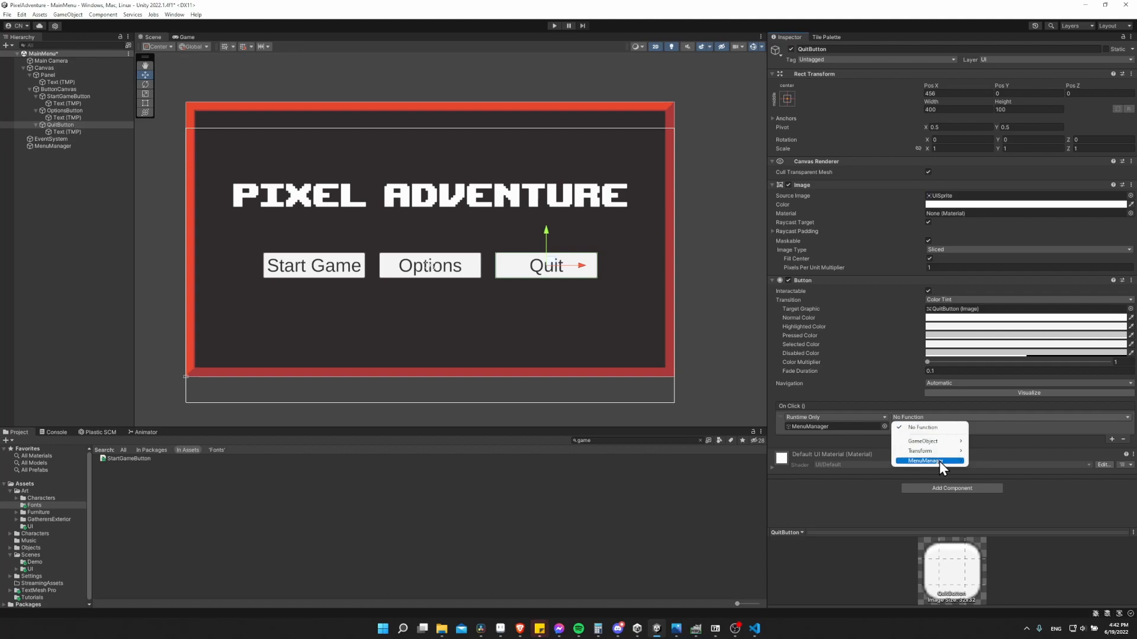
{"action": "mouse_move", "coordinate": [939, 462]}
{"action": "left_click", "coordinate": [1020, 538]}
{"action": "left_click", "coordinate": [555, 25]}
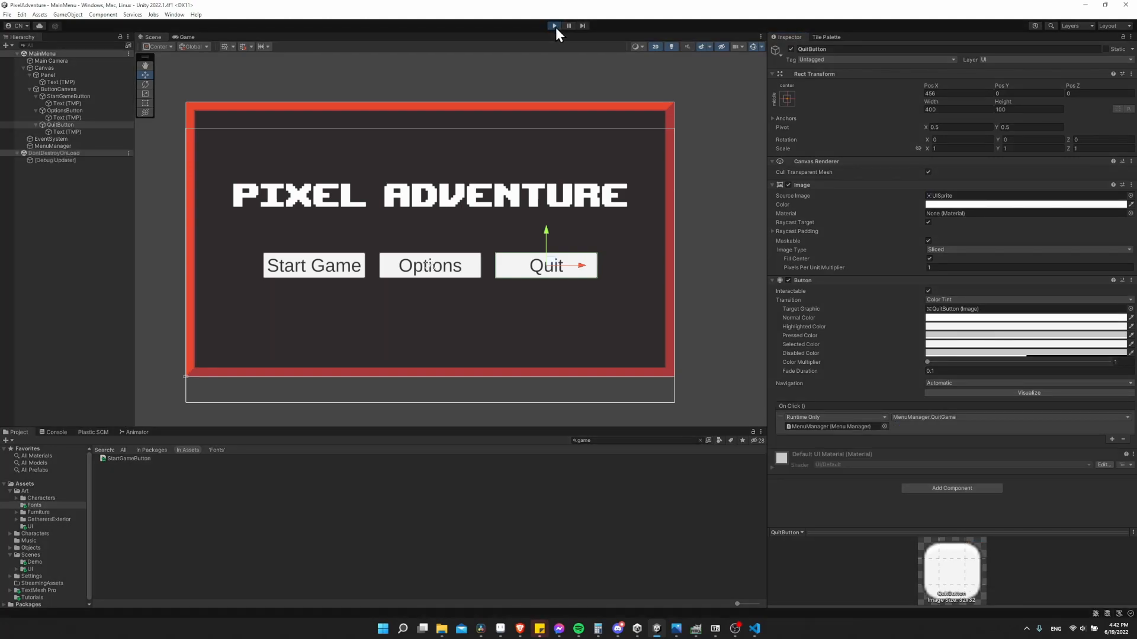
Test the Quit button in the running game and exit play mode
{"action": "left_click", "coordinate": [183, 36]}
{"action": "left_click", "coordinate": [634, 271]}
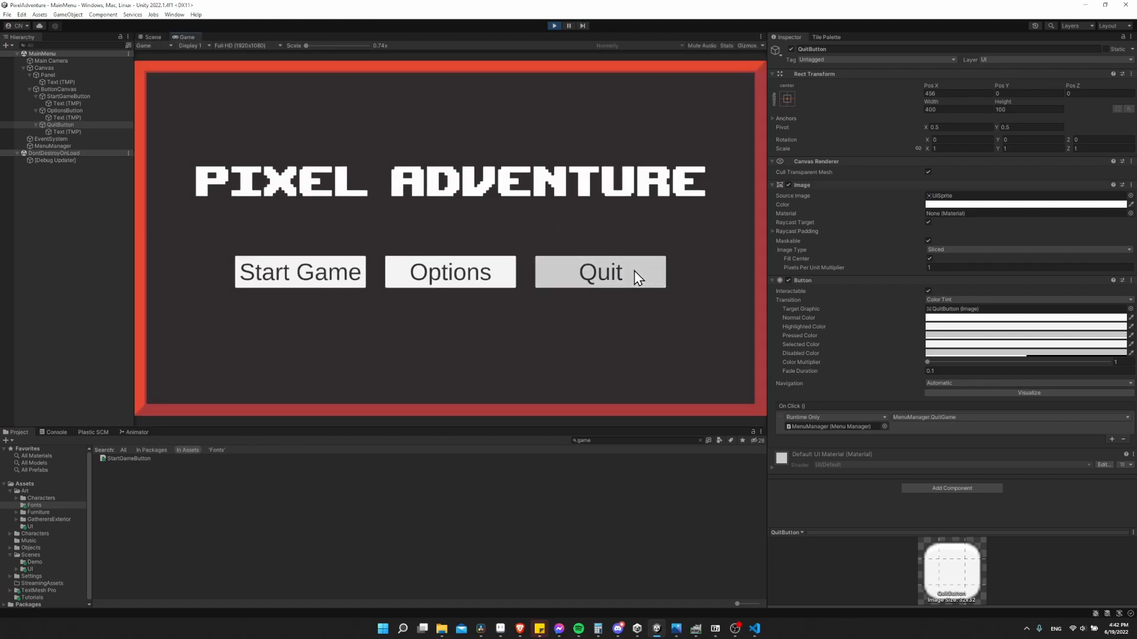
{"action": "left_click", "coordinate": [583, 276]}
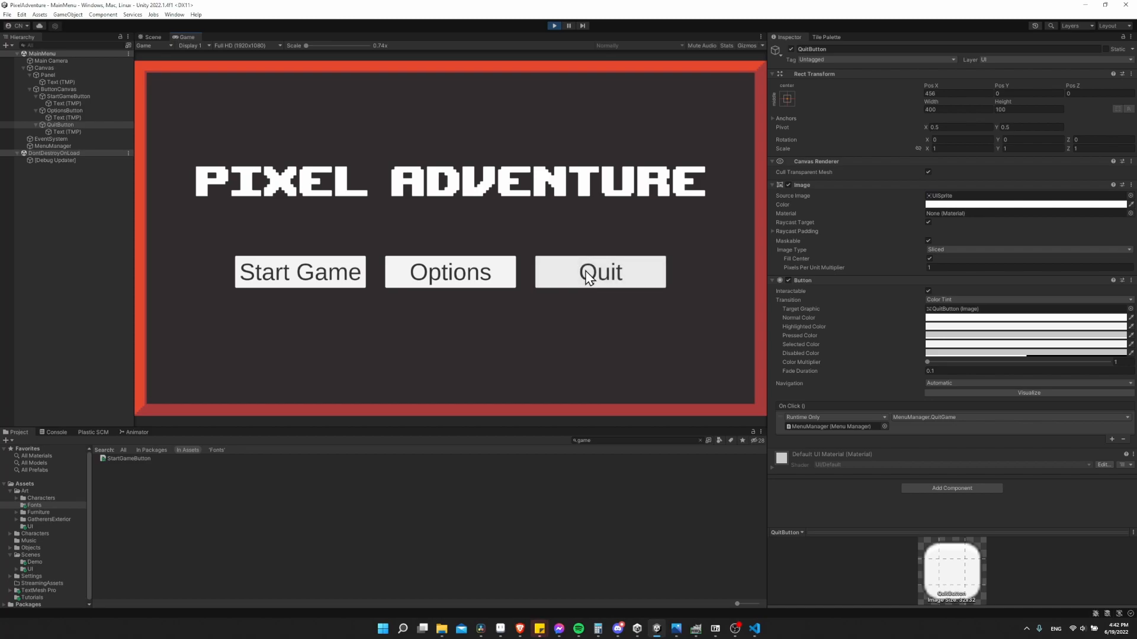
{"action": "left_click", "coordinate": [554, 26]}
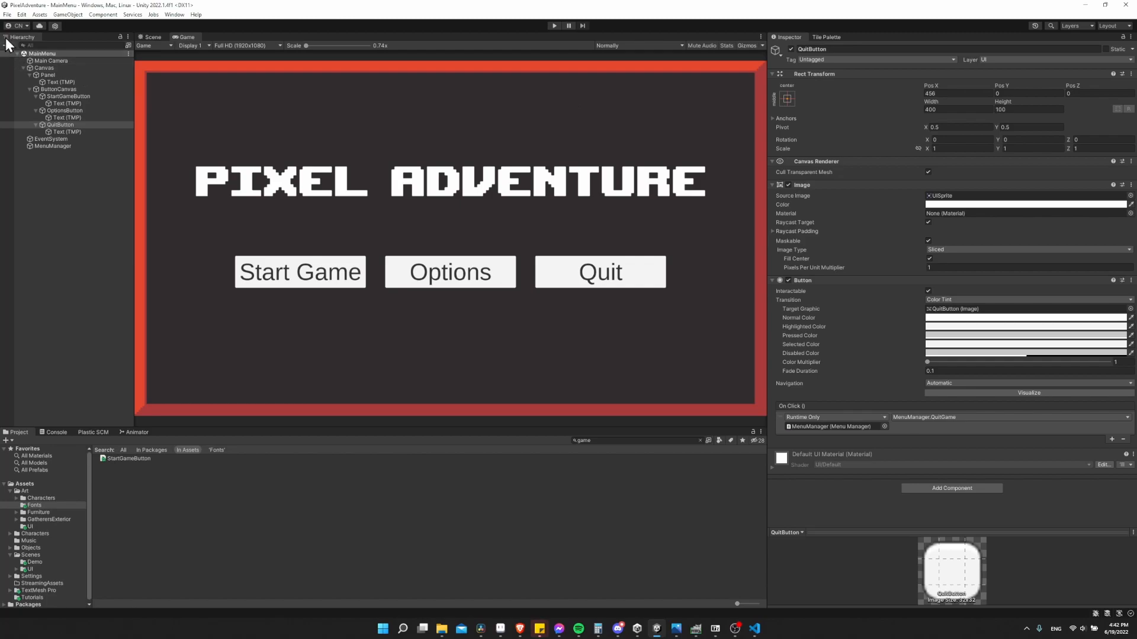
Build the project for Windows into the Builds folder inside the Mirror\Unity directory
{"action": "left_click", "coordinate": [7, 14]}
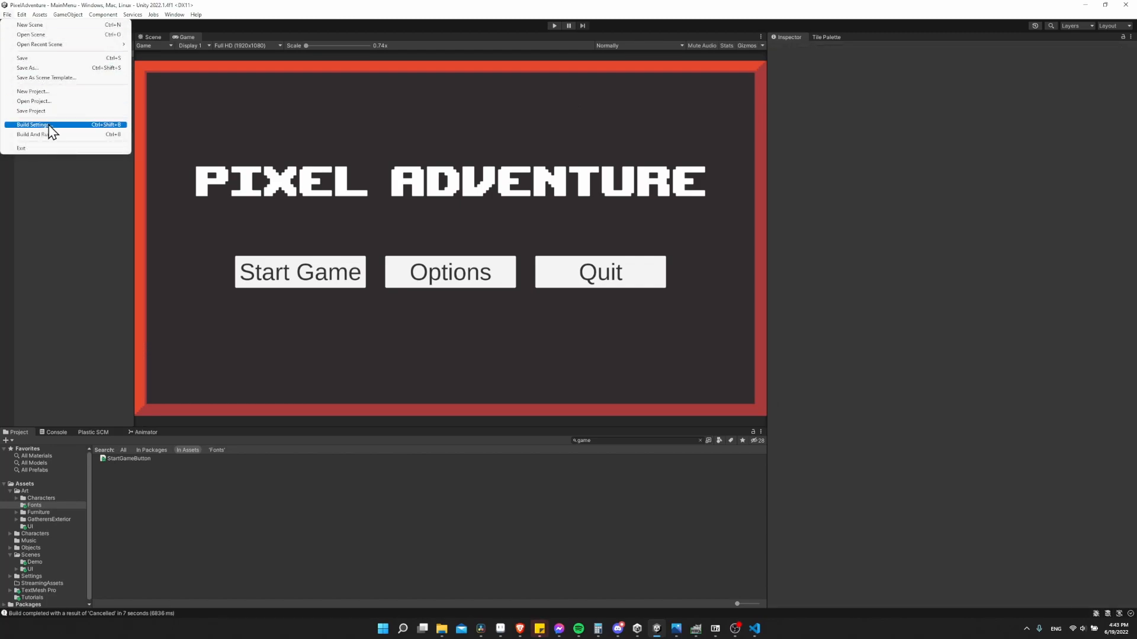
{"action": "left_click", "coordinate": [47, 125]}
{"action": "left_click_drag", "start_coordinate": [330, 228], "coordinate": [409, 204]}
{"action": "left_click", "coordinate": [453, 460]}
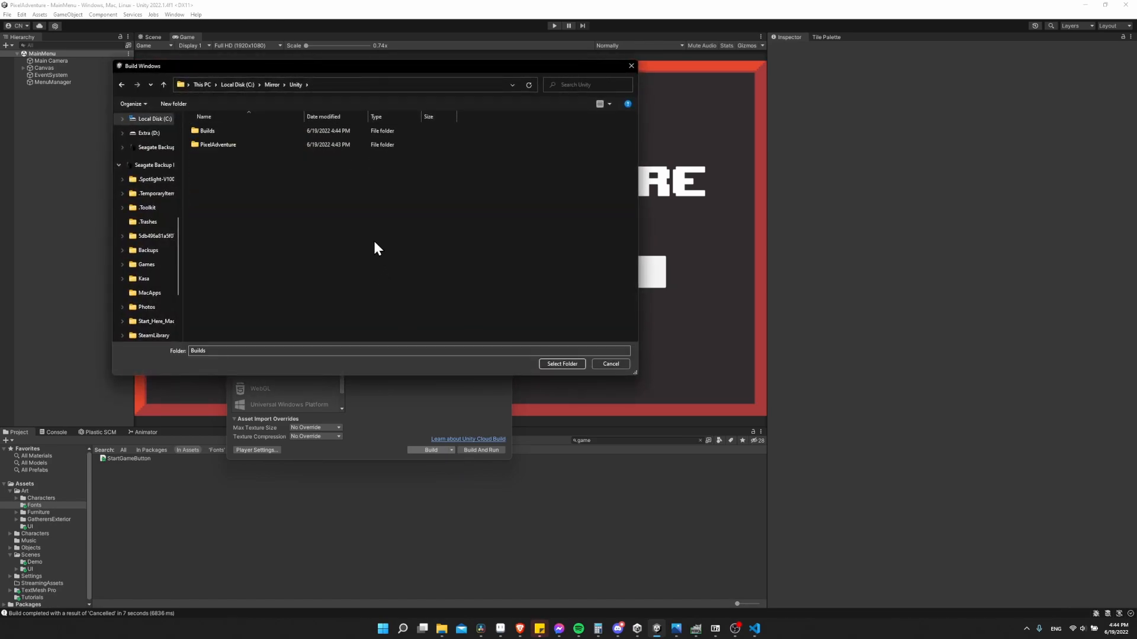
{"action": "double_click", "coordinate": [221, 130]}
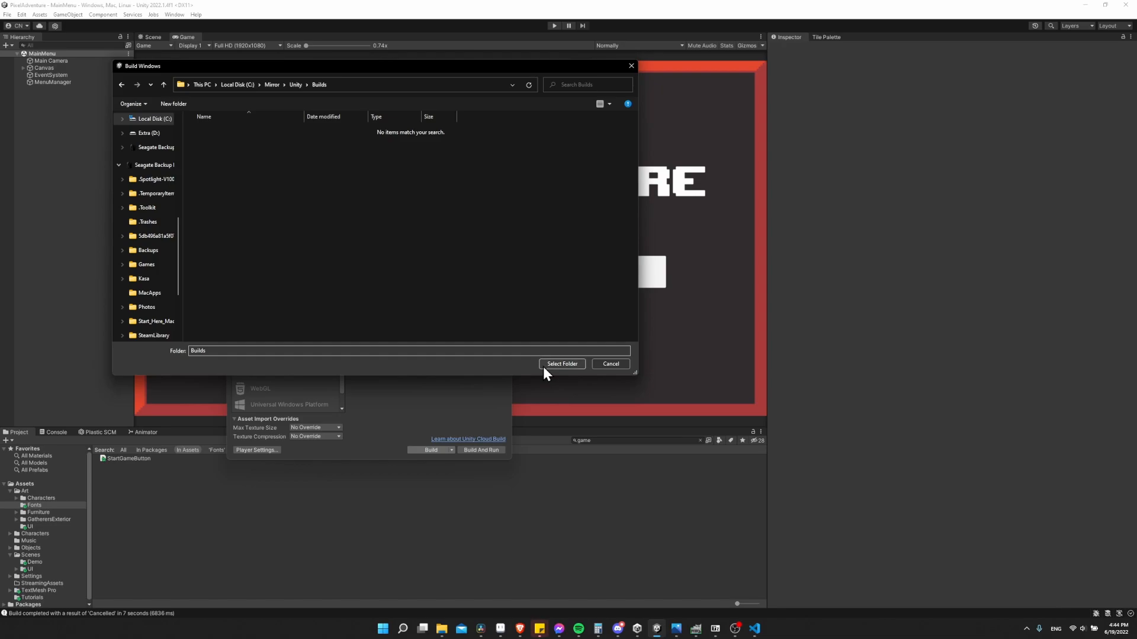
{"action": "left_click", "coordinate": [544, 364]}
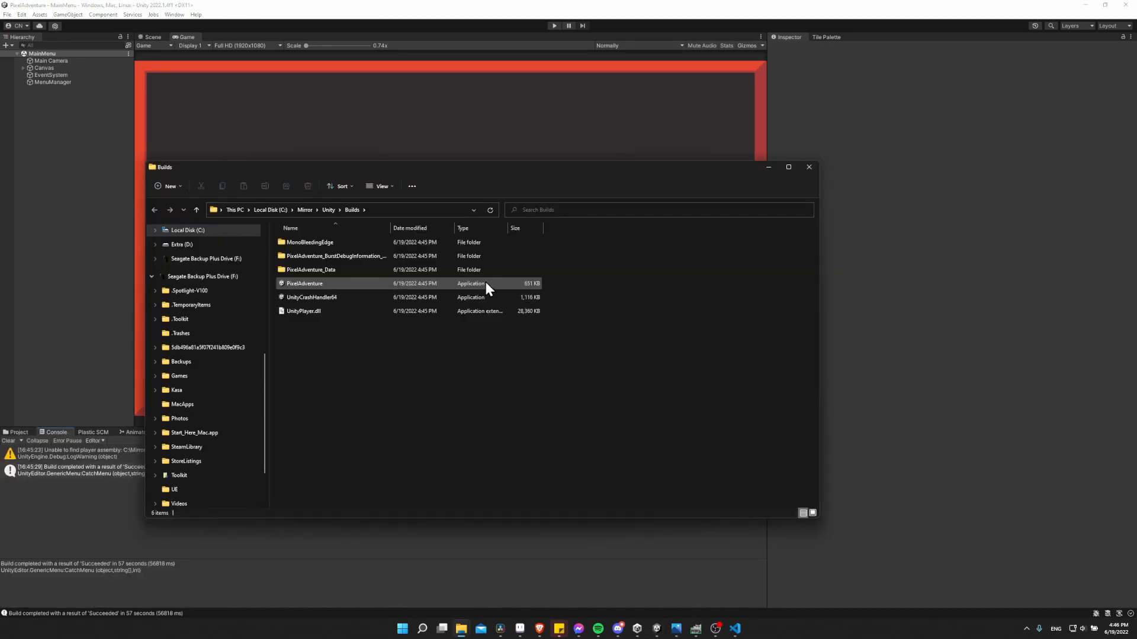
Run the built PixelAdventure application, test its Quit button, and return to the Unity editor
{"action": "double_click", "coordinate": [323, 284]}
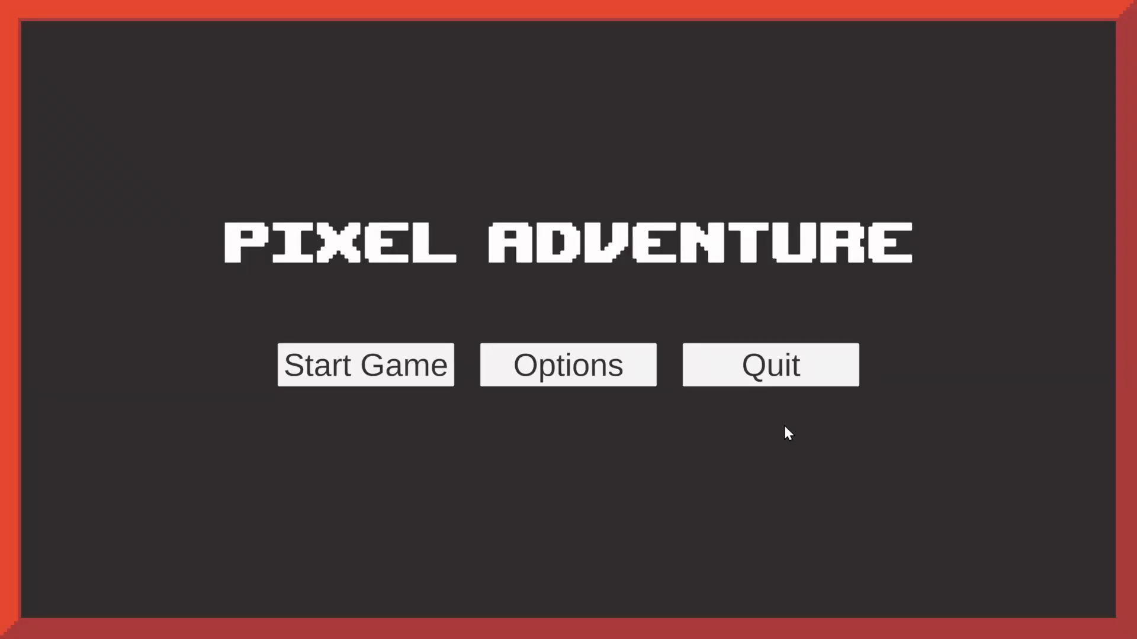
{"action": "left_click", "coordinate": [814, 371]}
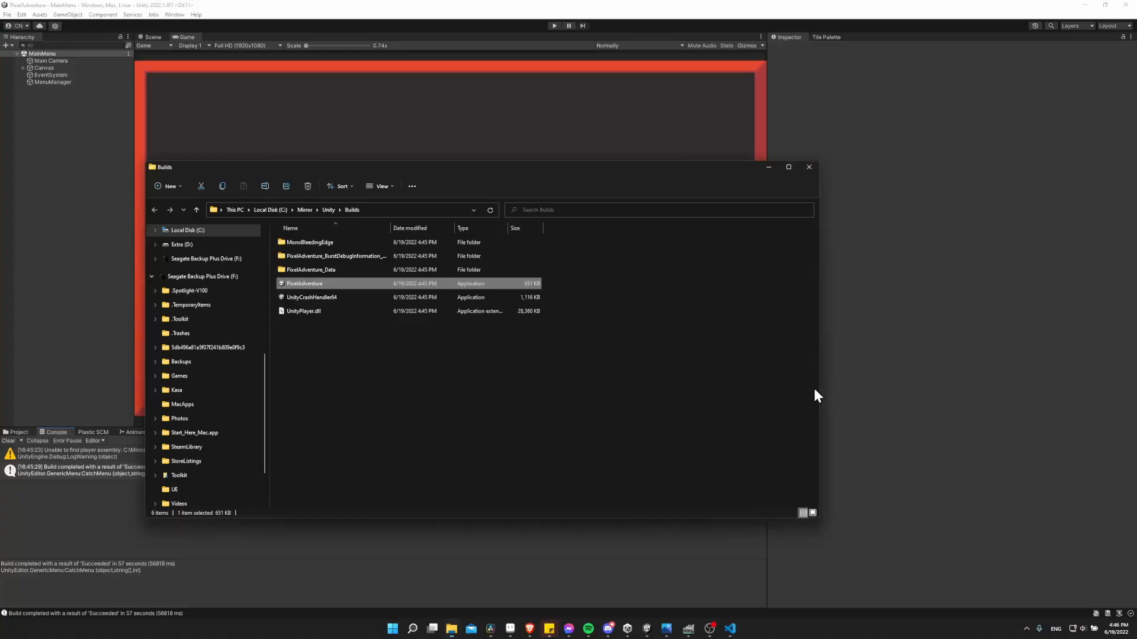
{"action": "left_click", "coordinate": [868, 432]}
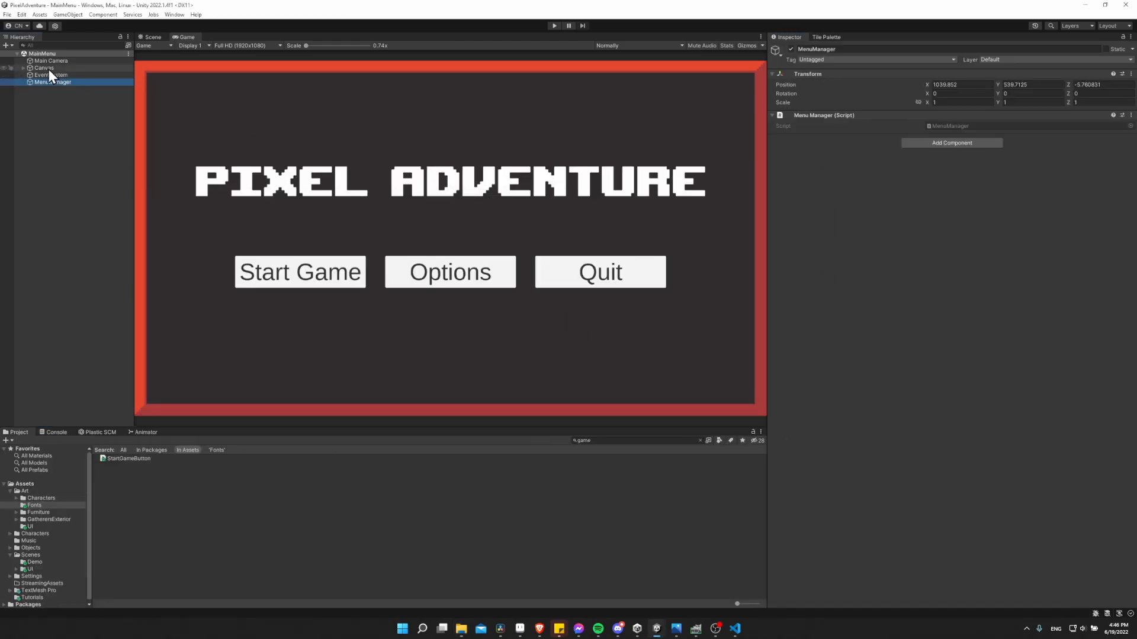
Add a new UI Panel as a child of the Canvas in the MainMenu scene
{"action": "left_click", "coordinate": [23, 68]}
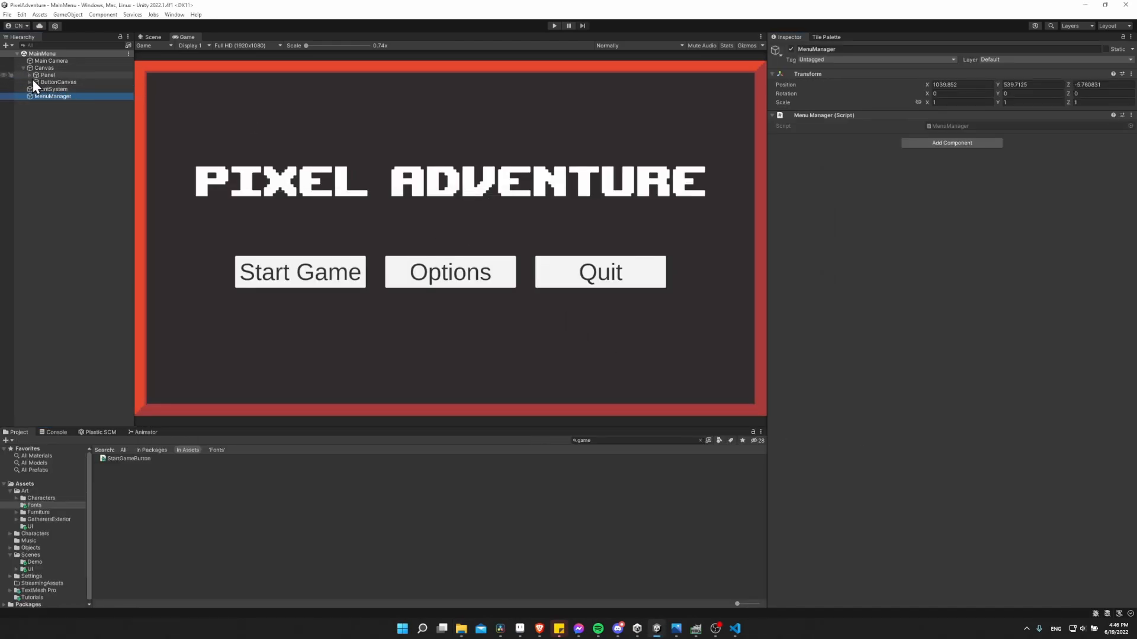
{"action": "left_click", "coordinate": [151, 37]}
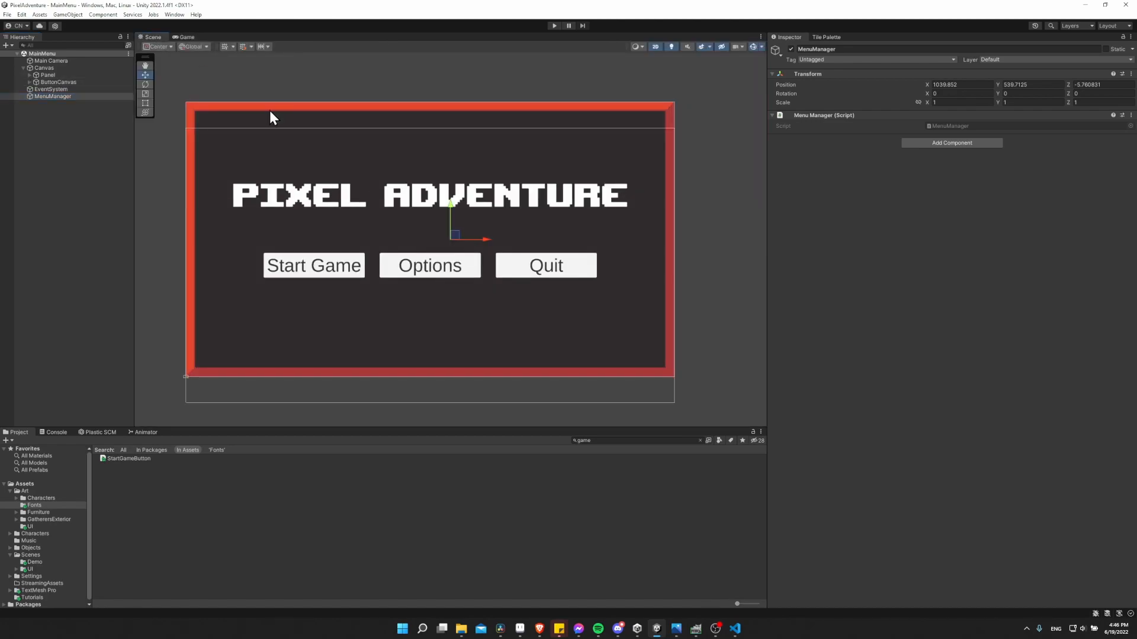
{"action": "middle_click_drag", "start_coordinate": [270, 110], "coordinate": [263, 119]}
{"action": "left_click", "coordinate": [304, 87]}
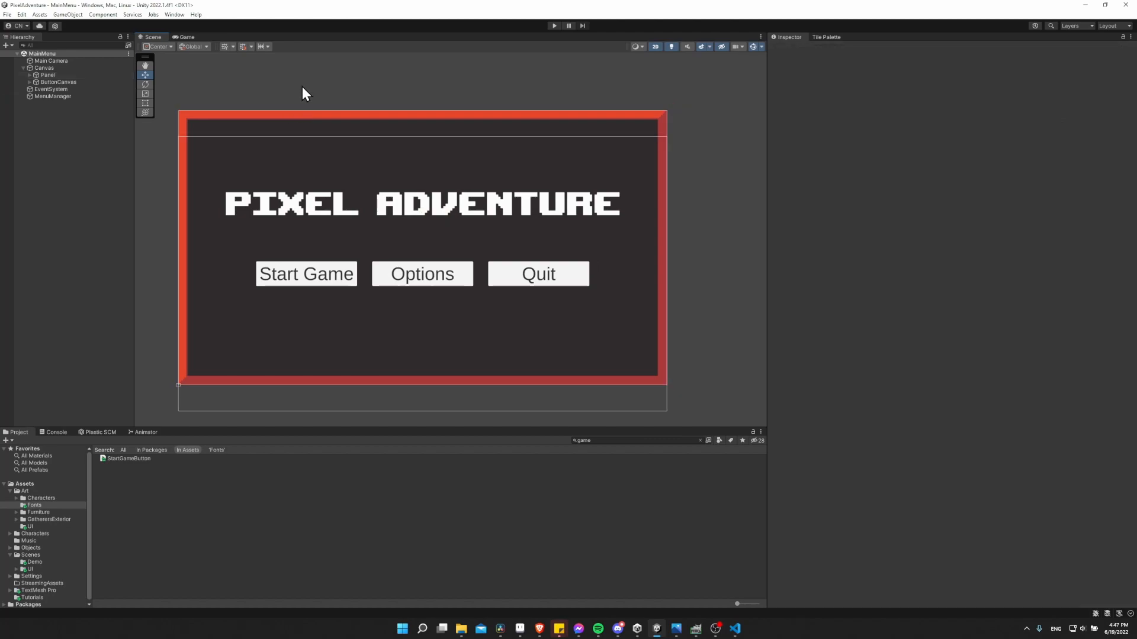
{"action": "right_click", "coordinate": [45, 67]}
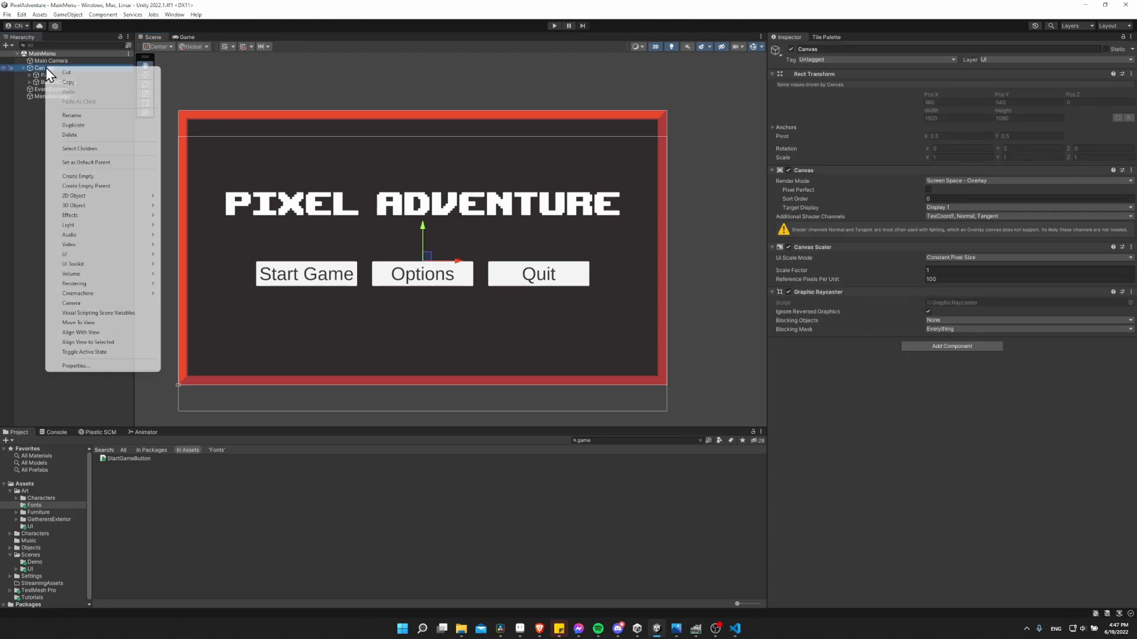
{"action": "mouse_move", "coordinate": [119, 256]}
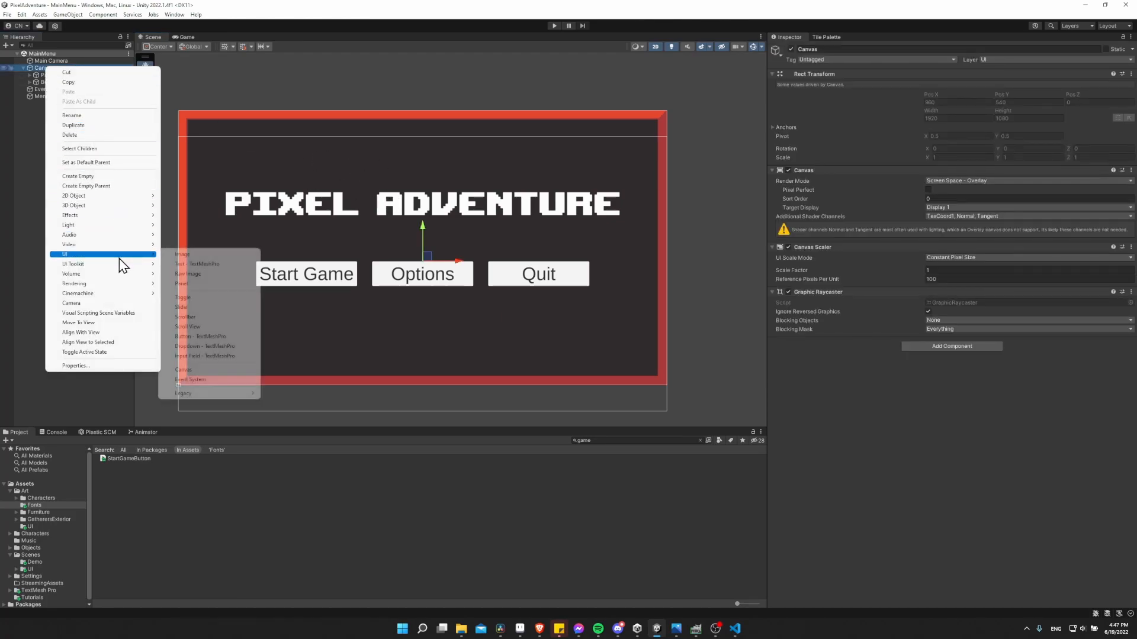
{"action": "left_click", "coordinate": [208, 284]}
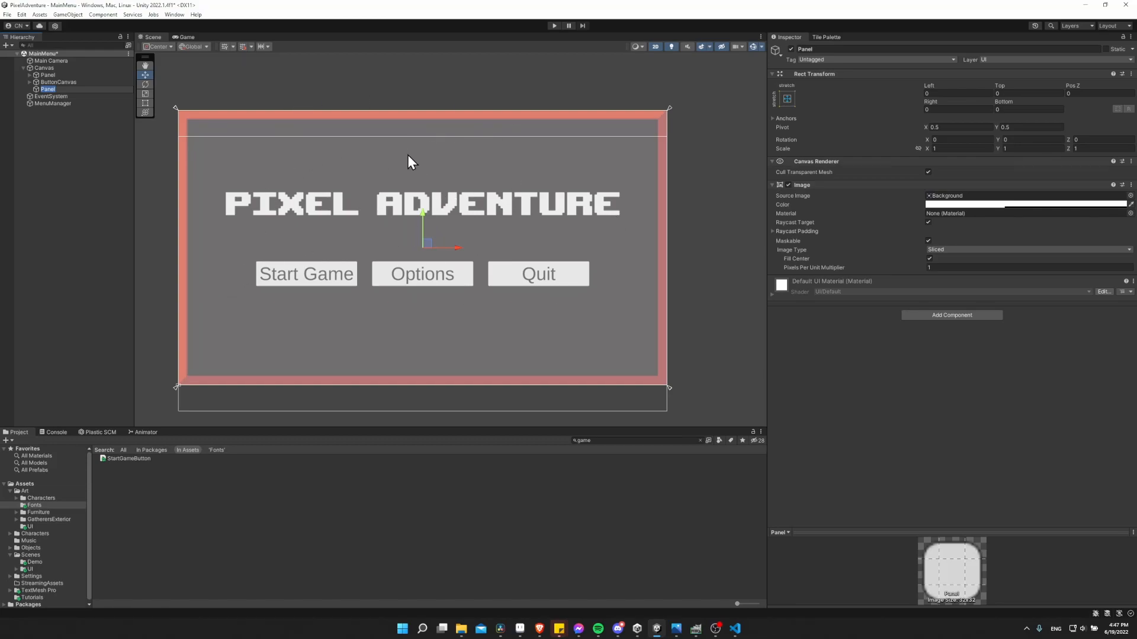
Set the new panel's image color alpha to 200 and its source image to main-menu-mockup
{"action": "left_click", "coordinate": [1025, 205]}
{"action": "left_click", "coordinate": [1071, 377]}
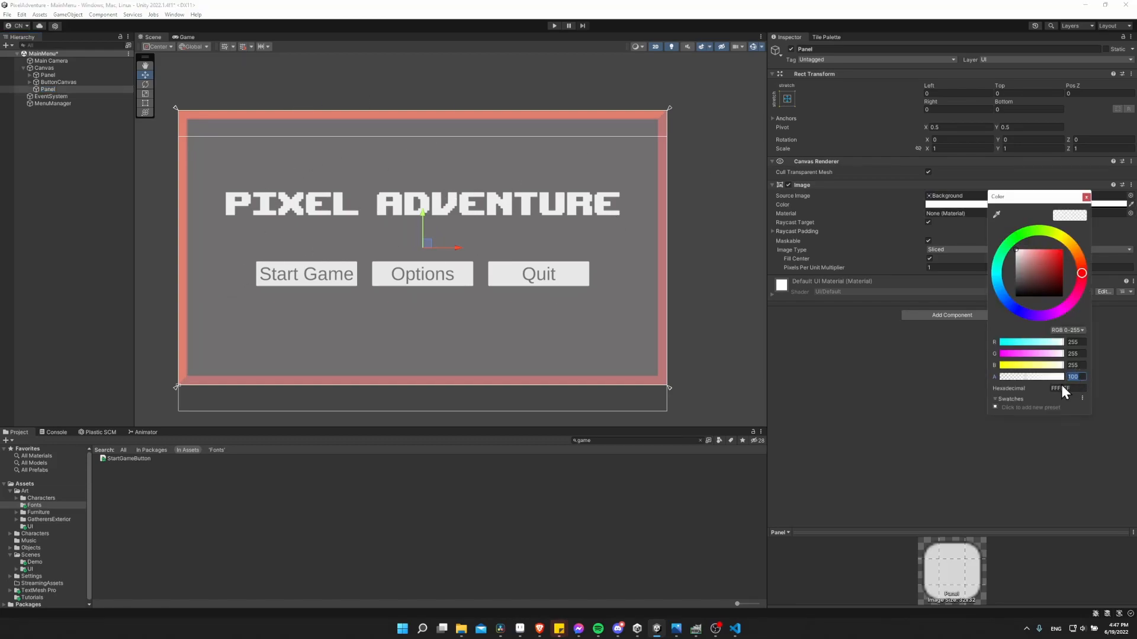
{"action": "type", "text": "200"}
{"action": "key", "text": "Return"}
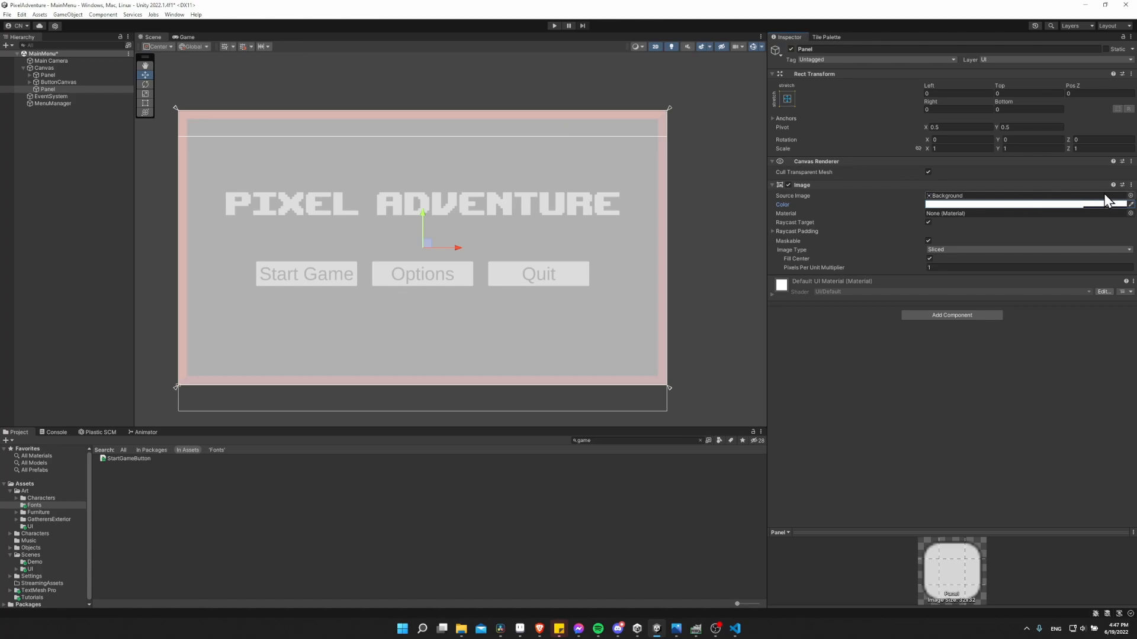
{"action": "left_click", "coordinate": [1130, 196]}
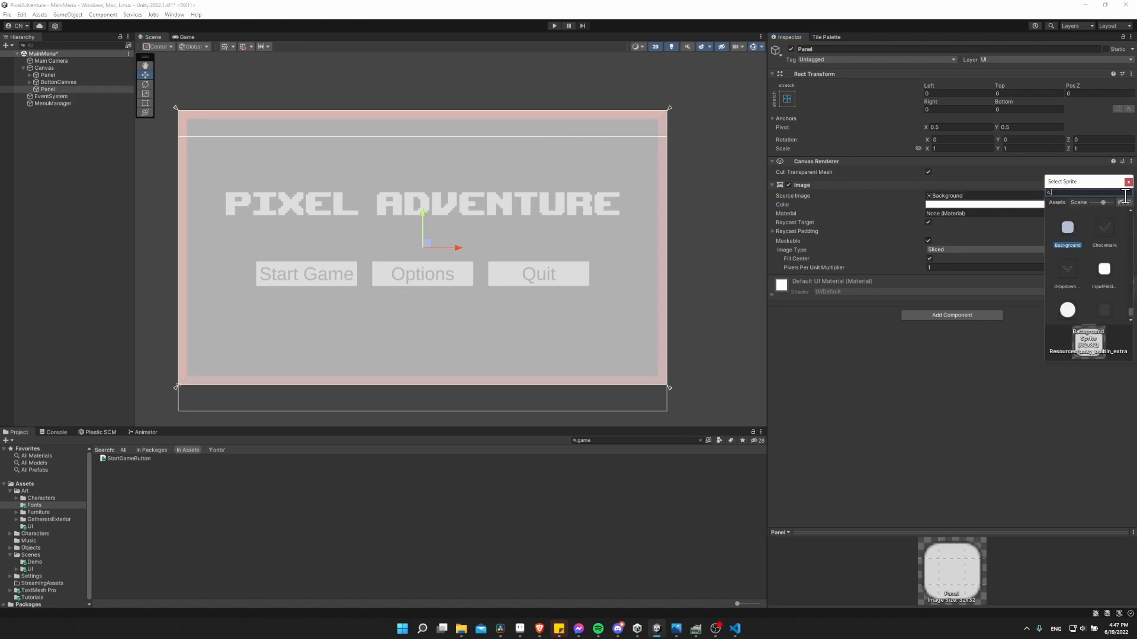
{"action": "type", "text": "main"}
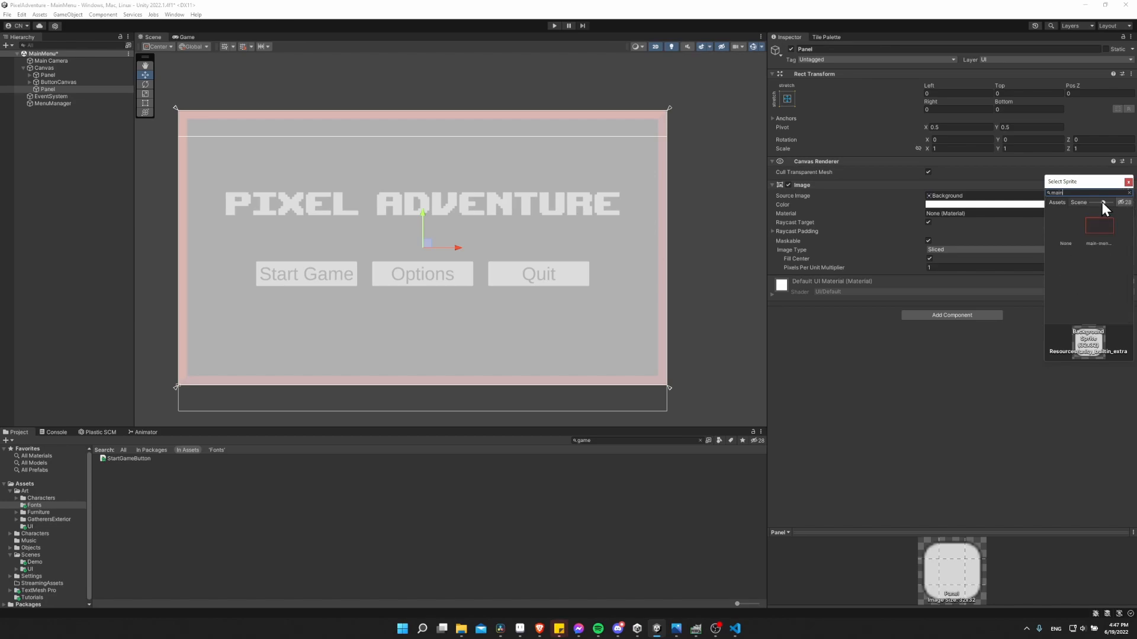
{"action": "left_click", "coordinate": [1099, 223]}
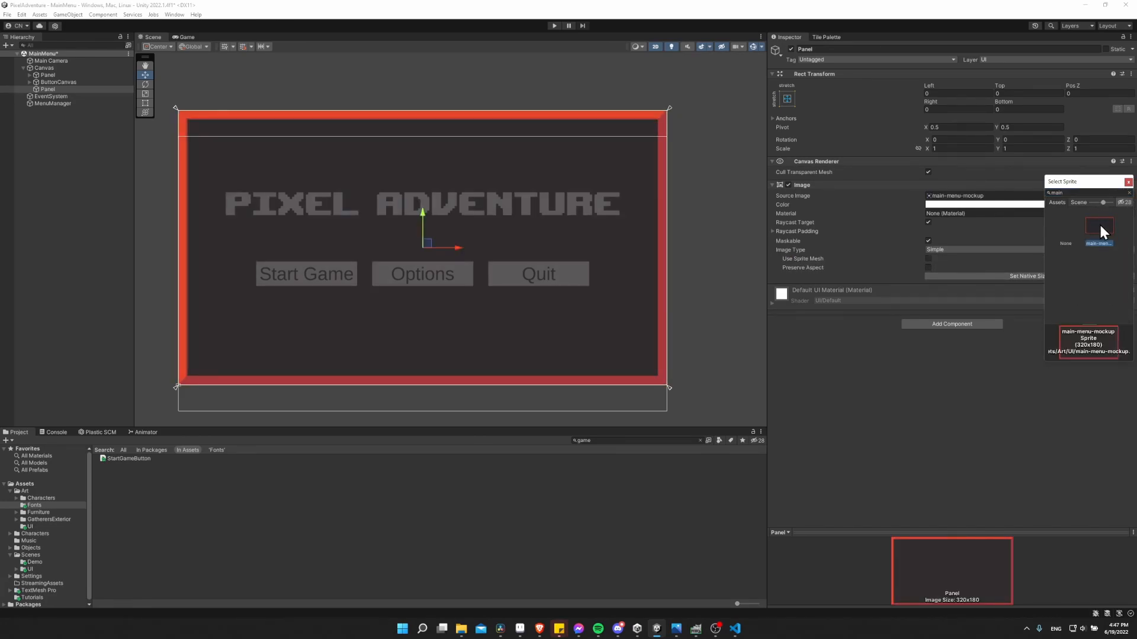
{"action": "left_click", "coordinate": [1099, 223]}
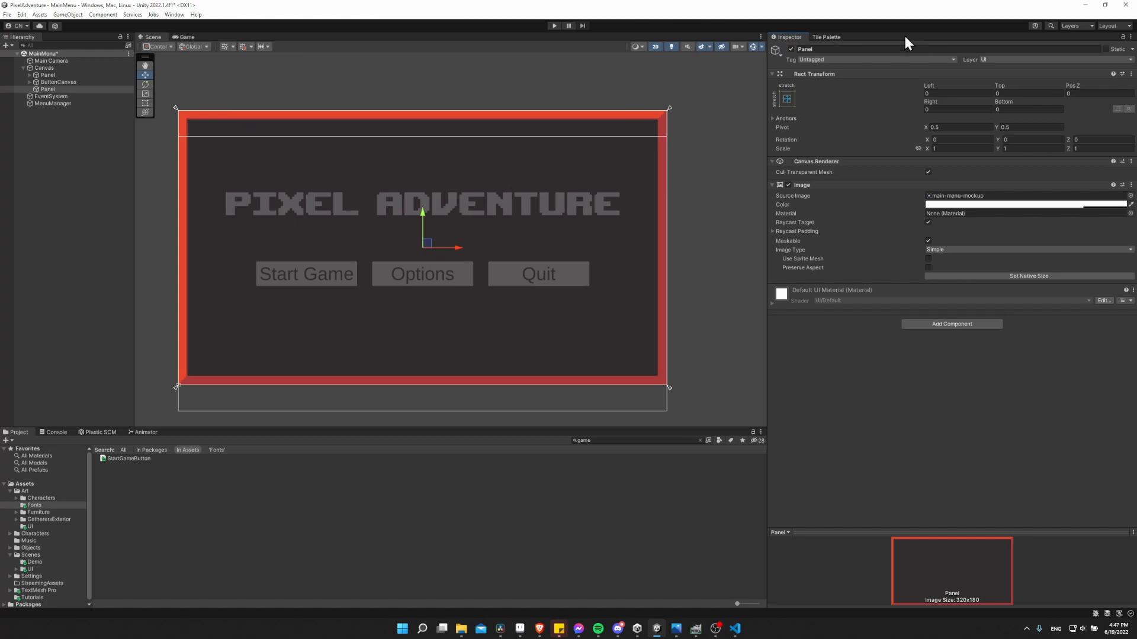
Toggle the new panel's active state several times to compare the menu with and without it, leaving it active
{"action": "left_click", "coordinate": [791, 49]}
{"action": "left_click", "coordinate": [791, 49]}
{"action": "left_click", "coordinate": [791, 49]}
{"action": "left_click", "coordinate": [791, 49]}
{"action": "left_click", "coordinate": [791, 48]}
{"action": "left_click", "coordinate": [791, 49]}
{"action": "left_click", "coordinate": [791, 48]}
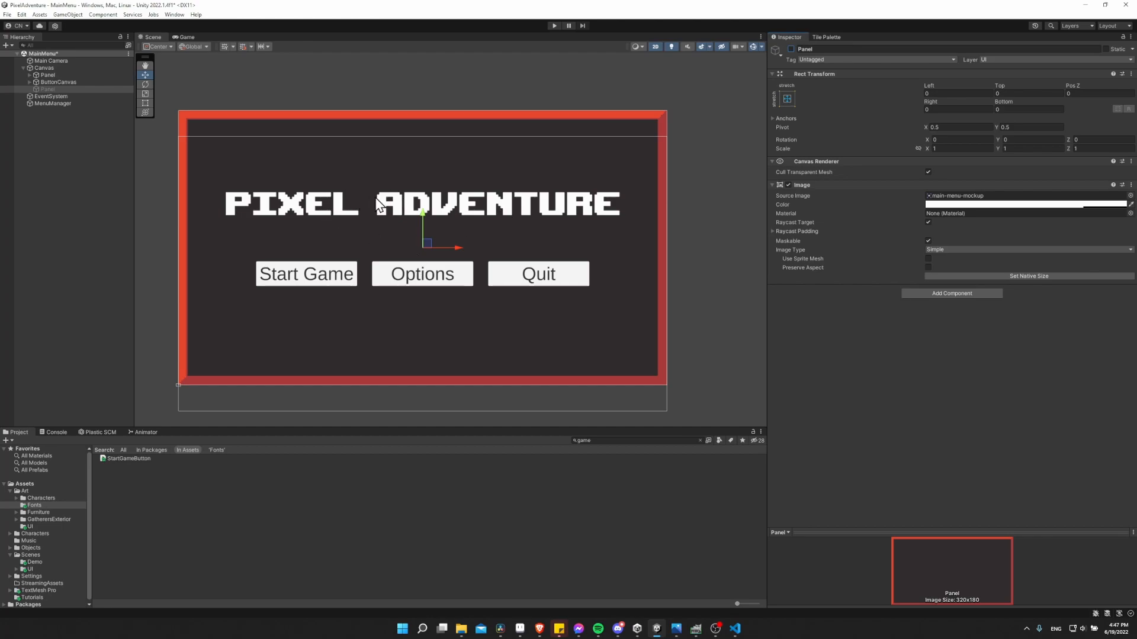
{"action": "left_click", "coordinate": [791, 50]}
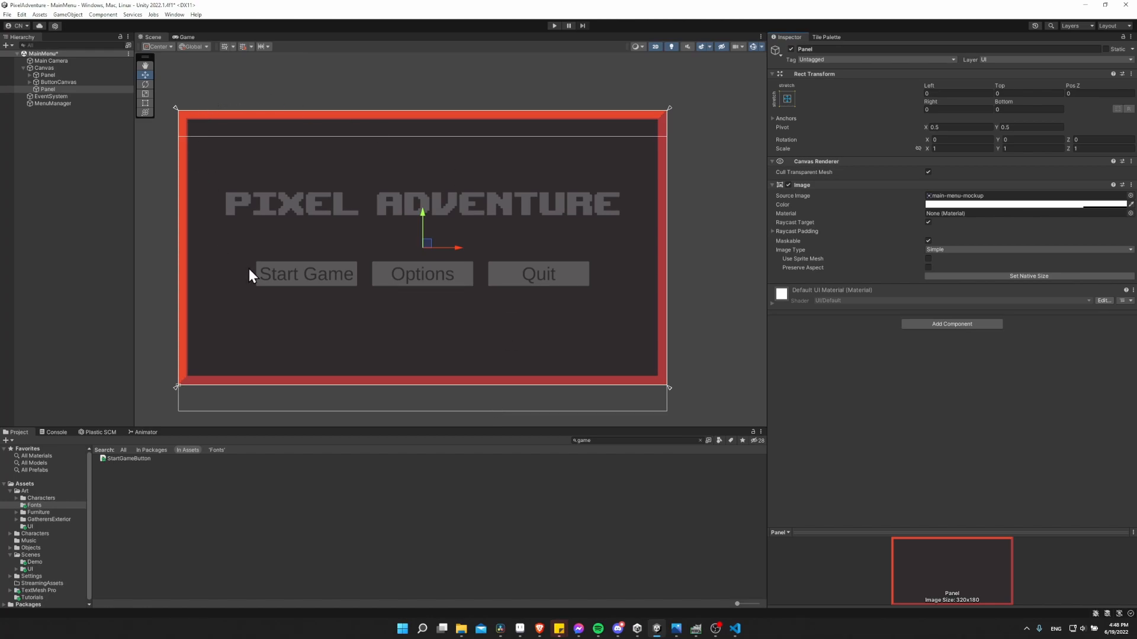
Set the new panel's Left, Top, Right and Bottom offsets to 200 each
{"action": "left_click", "coordinate": [971, 94]}
{"action": "type", "text": "2"}
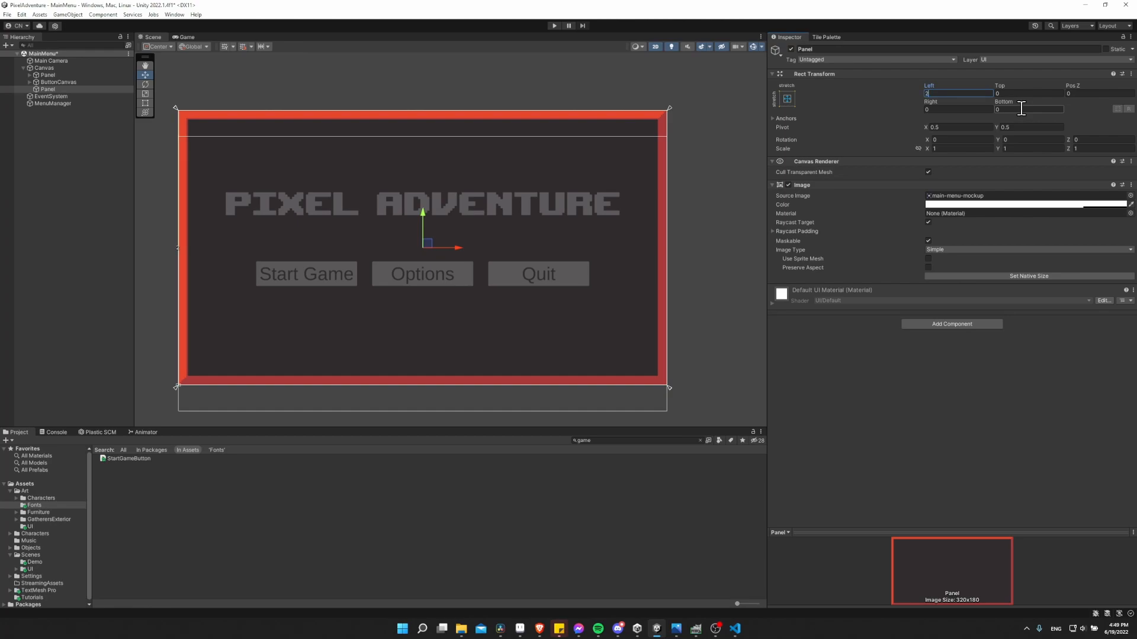
{"action": "type", "text": "00"}
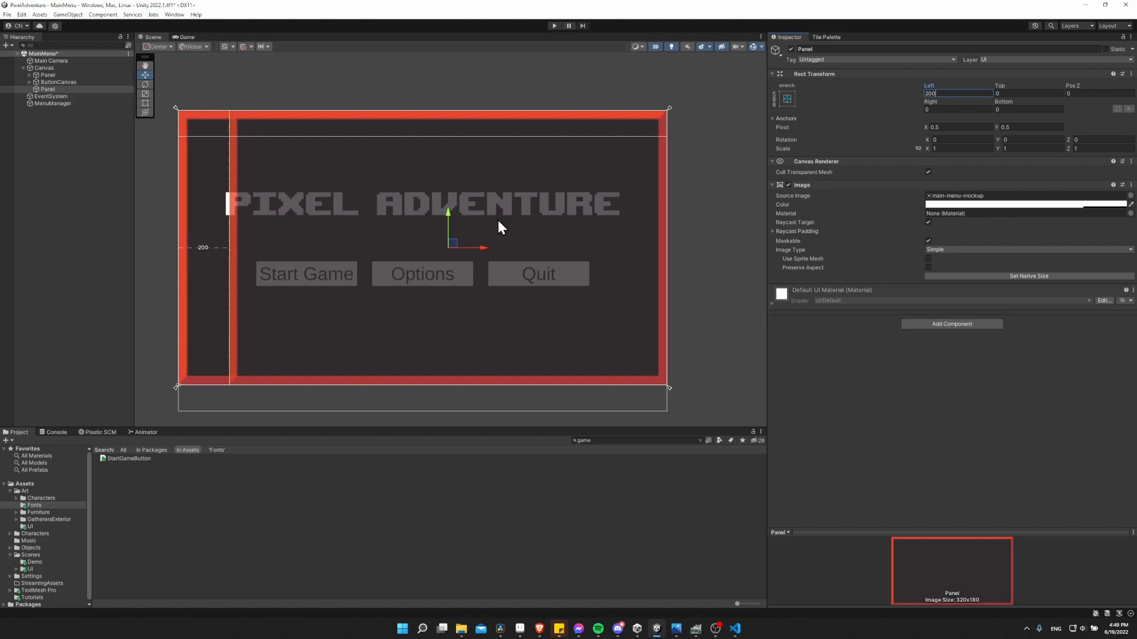
{"action": "key", "text": "Tab"}
{"action": "type", "text": "200"}
{"action": "key", "text": "Tab"}
{"action": "key", "text": "Tab"}
{"action": "type", "text": "200"}
{"action": "key", "text": "Tab"}
{"action": "type", "text": "200"}
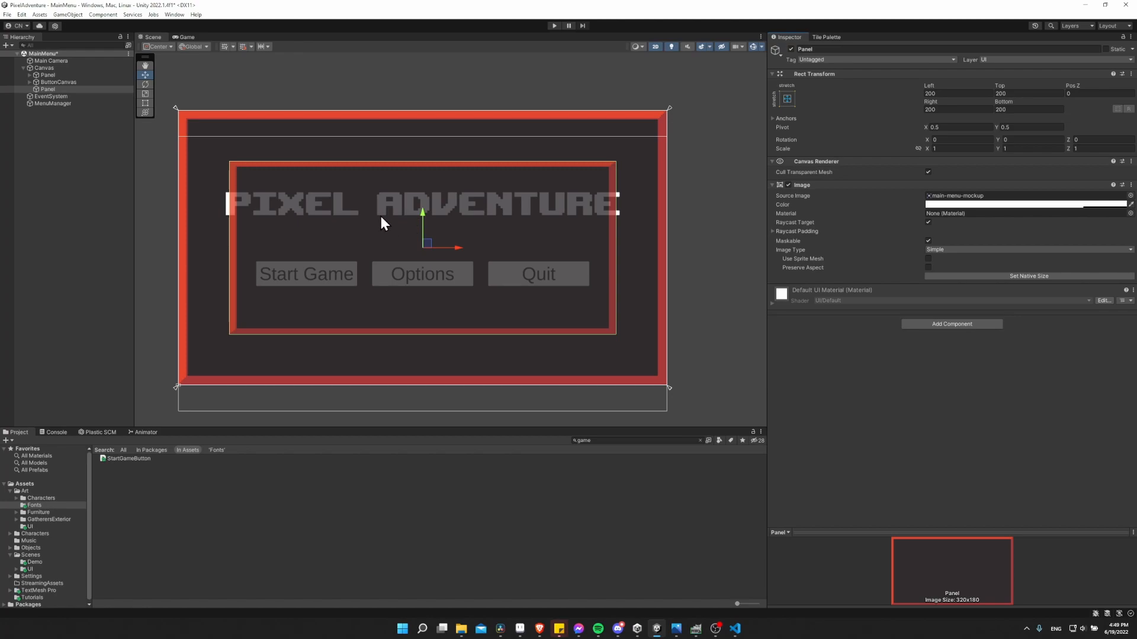
Raise the new panel's image color alpha to 224
{"action": "left_click", "coordinate": [1004, 205]}
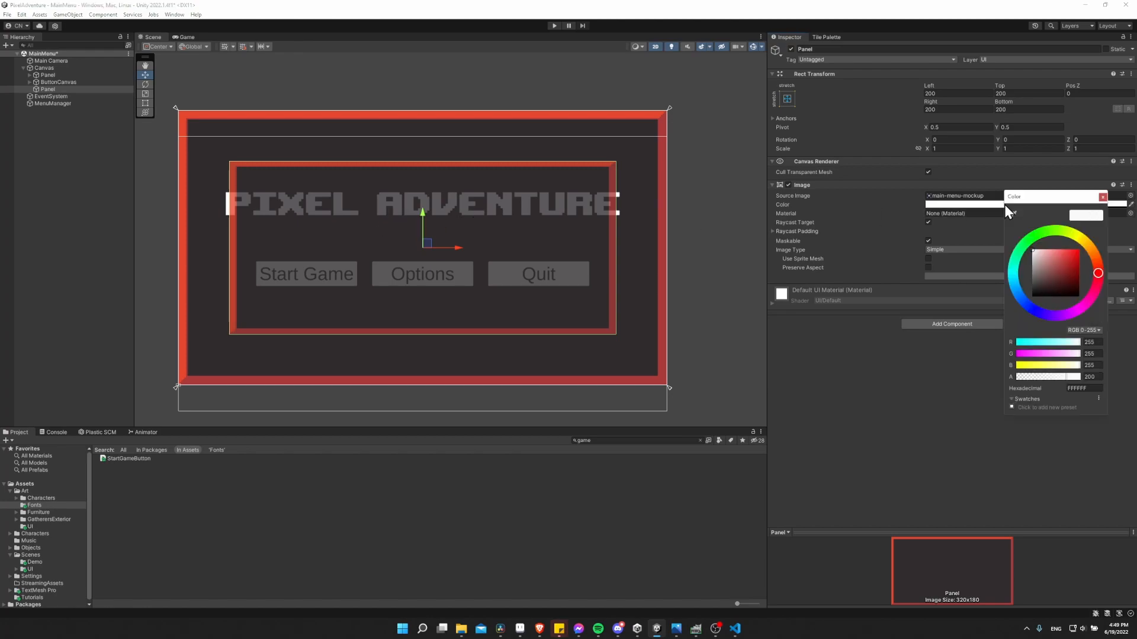
{"action": "left_click", "coordinate": [1090, 376]}
{"action": "left_click", "coordinate": [1072, 378]}
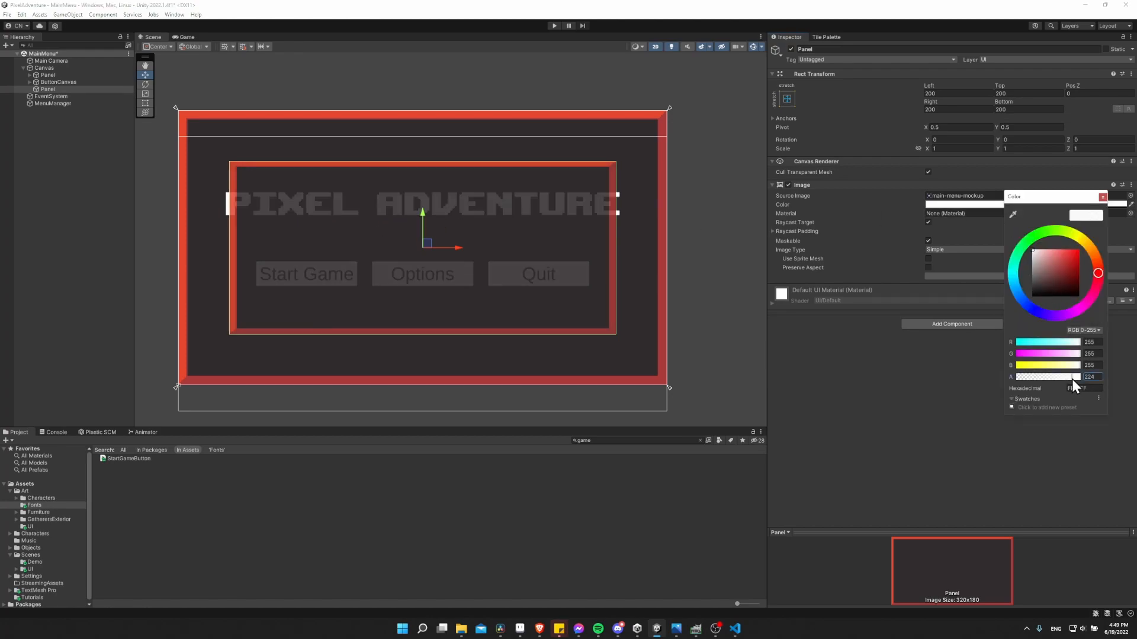
{"action": "left_click", "coordinate": [955, 383]}
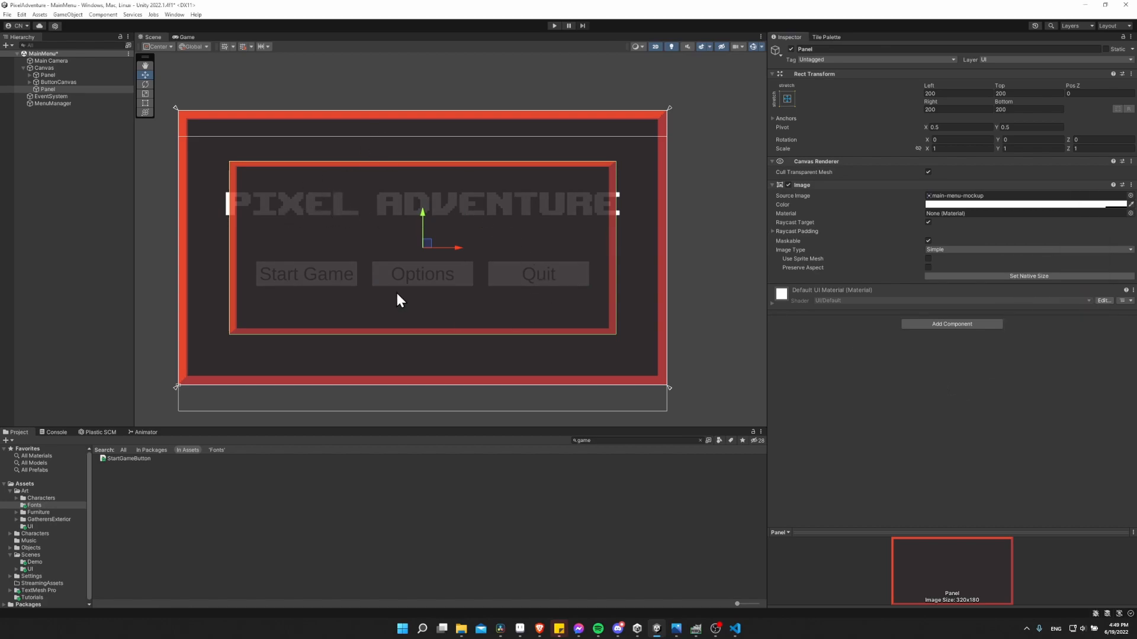
Rename the new panel under Canvas as OptionsPanel
{"action": "right_click", "coordinate": [48, 89]}
{"action": "left_click", "coordinate": [48, 90]}
{"action": "type", "text": "OptionsPanel"}
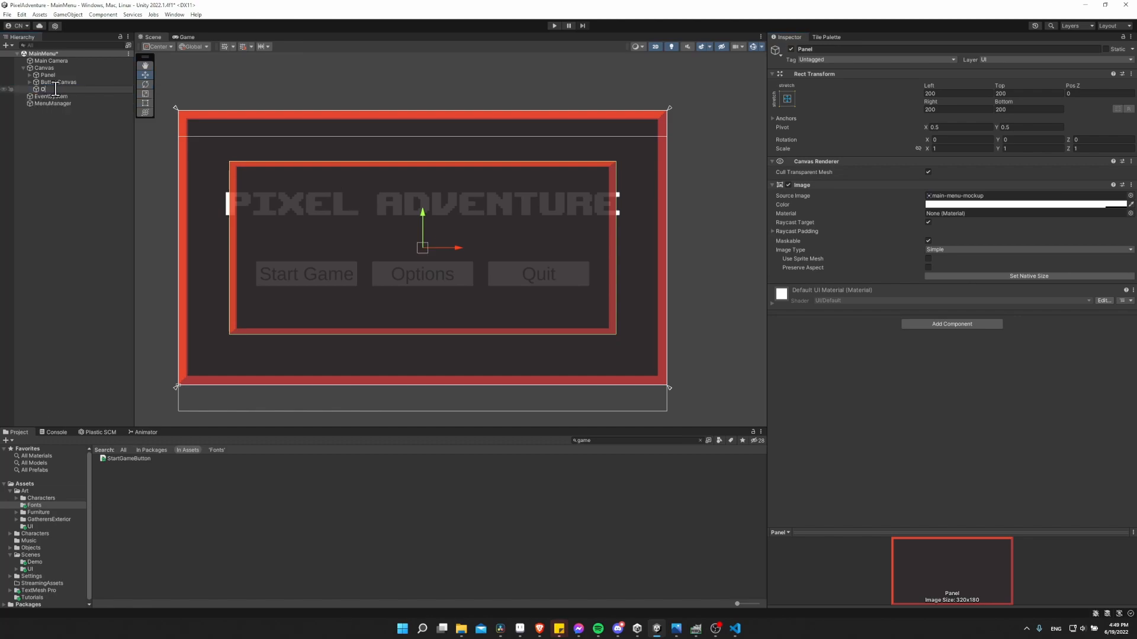
{"action": "key", "text": "Return"}
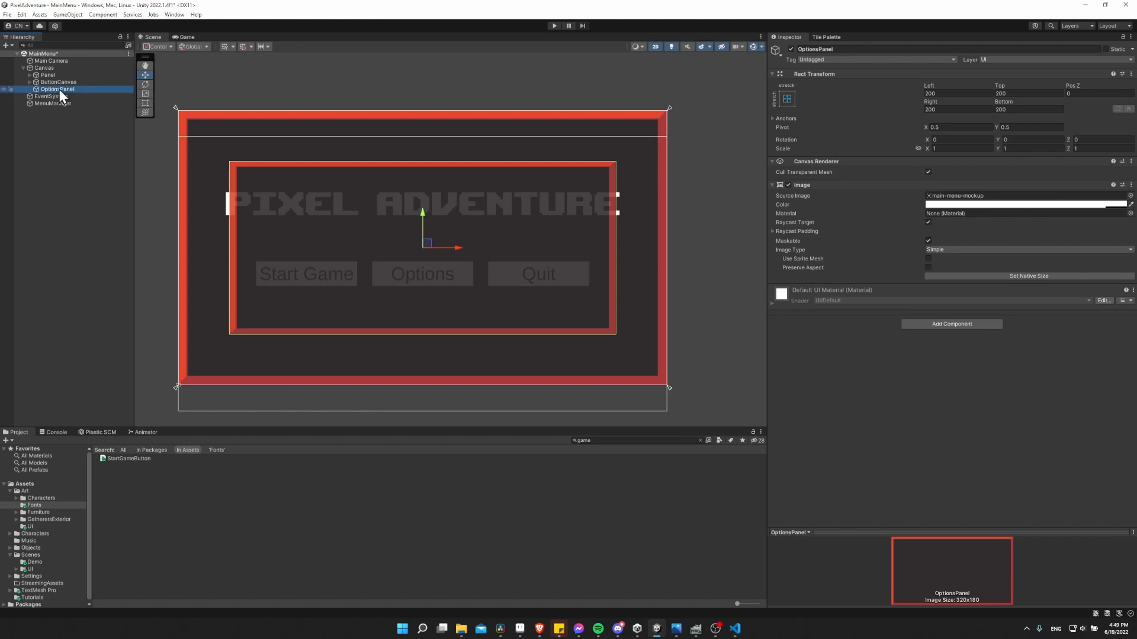
Rename the original Panel under Canvas as MainMenu, and expand it and ButtonCanvas to show their children
{"action": "left_click", "coordinate": [41, 76]}
{"action": "left_click", "coordinate": [40, 75]}
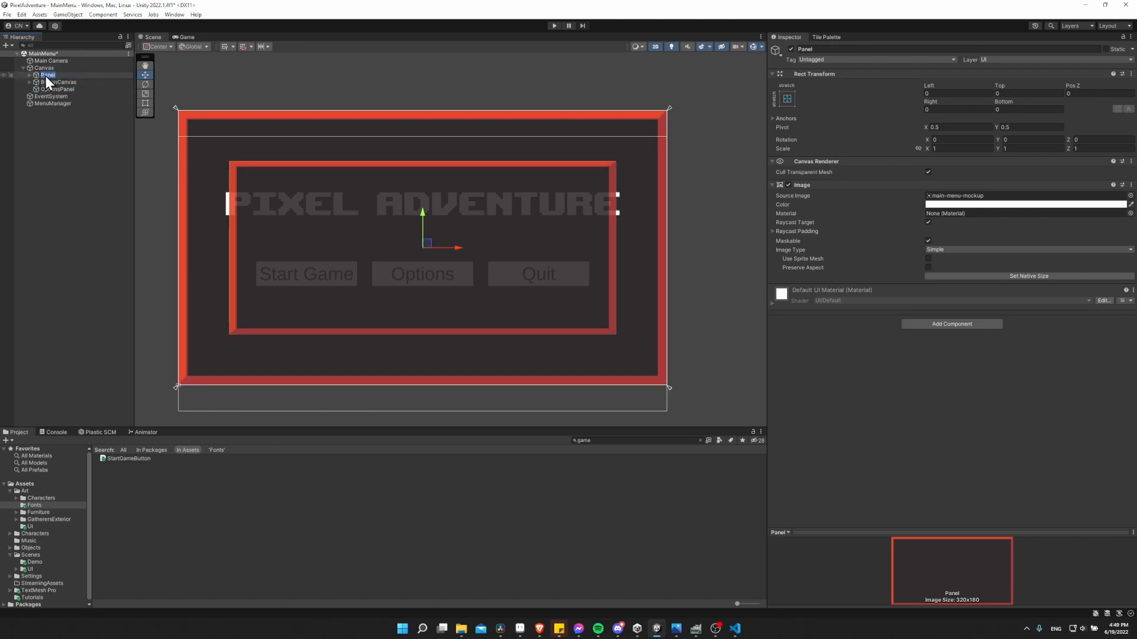
{"action": "type", "text": "MainMenu"}
{"action": "key", "text": "Return"}
{"action": "left_click", "coordinate": [29, 82]}
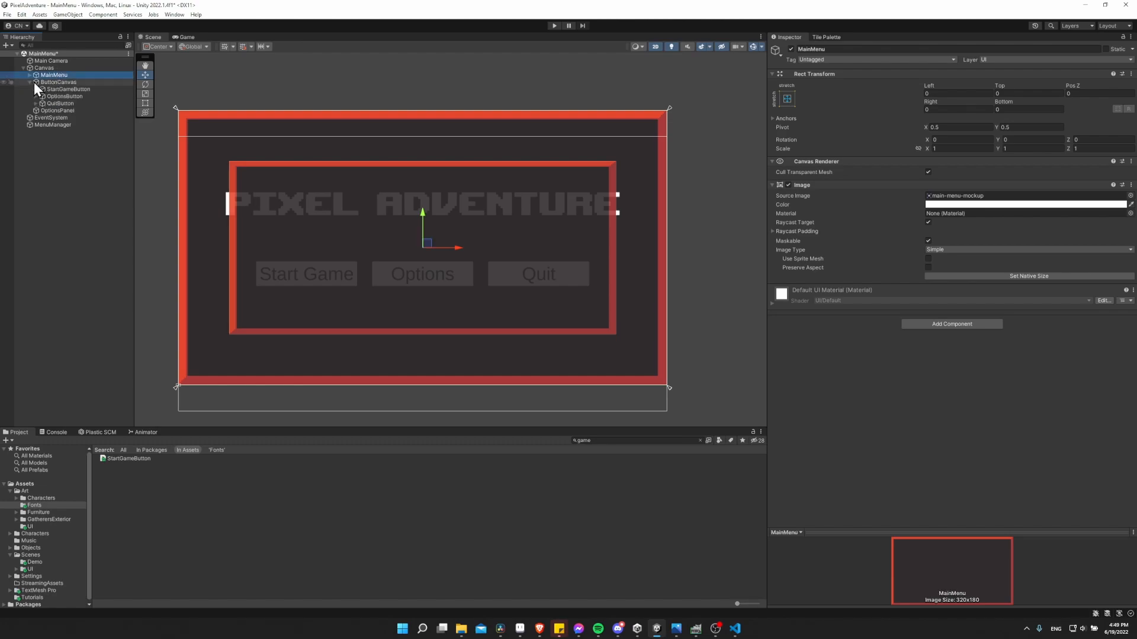
{"action": "left_click", "coordinate": [29, 74]}
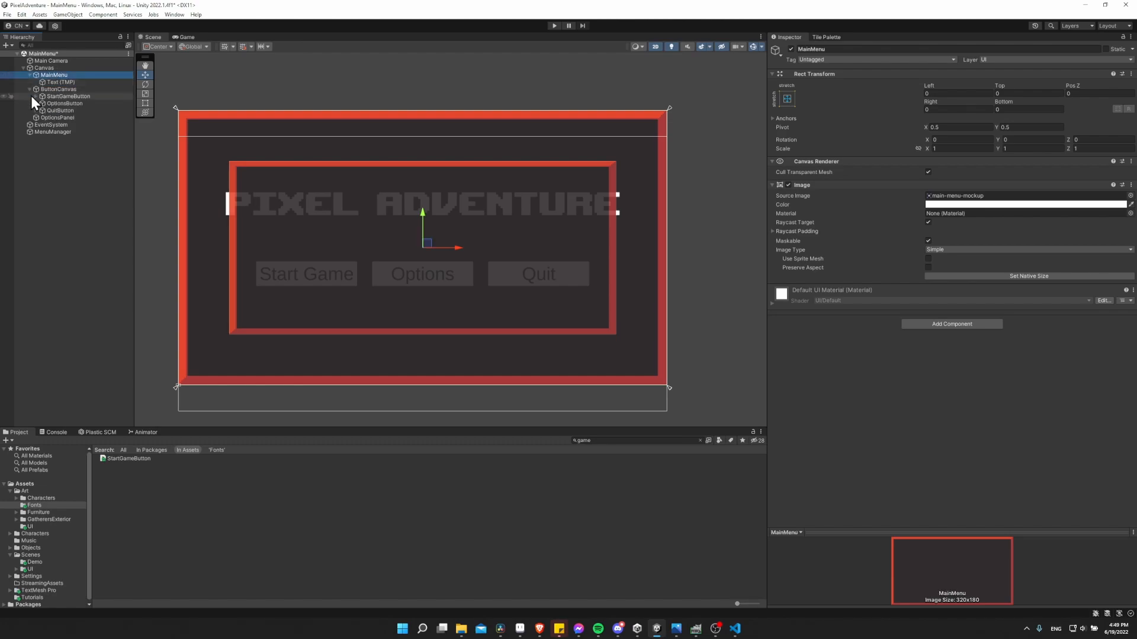
Make ButtonCanvas a child of MainMenu, and toggle MainMenu's active state off and on again to check the grouping
{"action": "left_click_drag", "start_coordinate": [37, 88], "coordinate": [61, 75]}
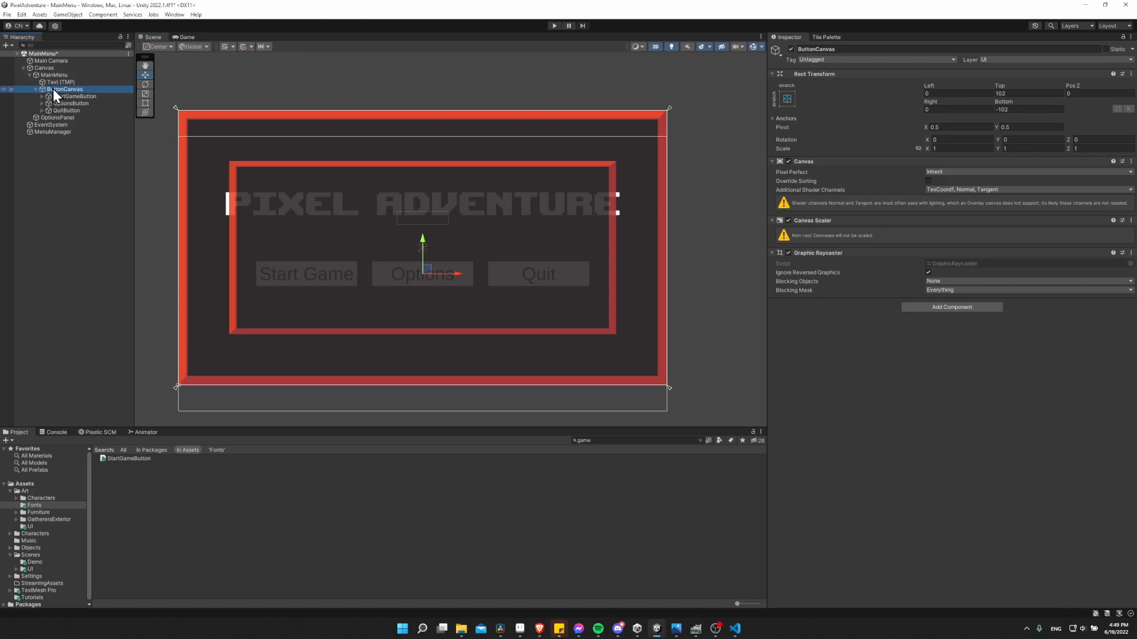
{"action": "left_click", "coordinate": [37, 84]}
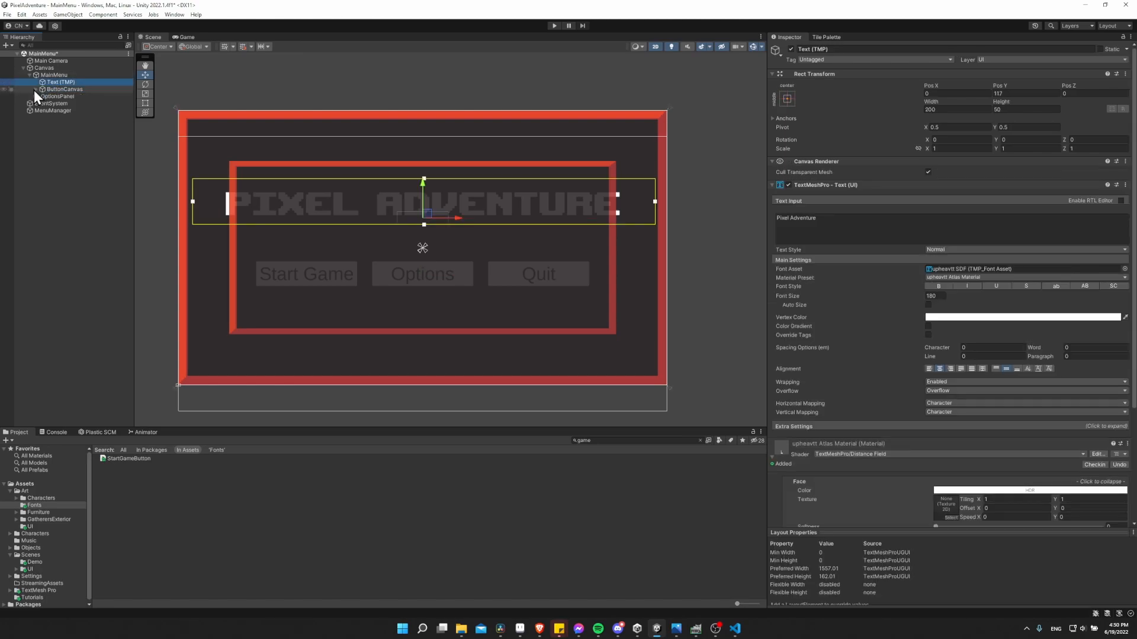
{"action": "left_click", "coordinate": [29, 75]}
{"action": "left_click", "coordinate": [62, 75]}
{"action": "left_click", "coordinate": [792, 50]}
{"action": "left_click", "coordinate": [792, 49]}
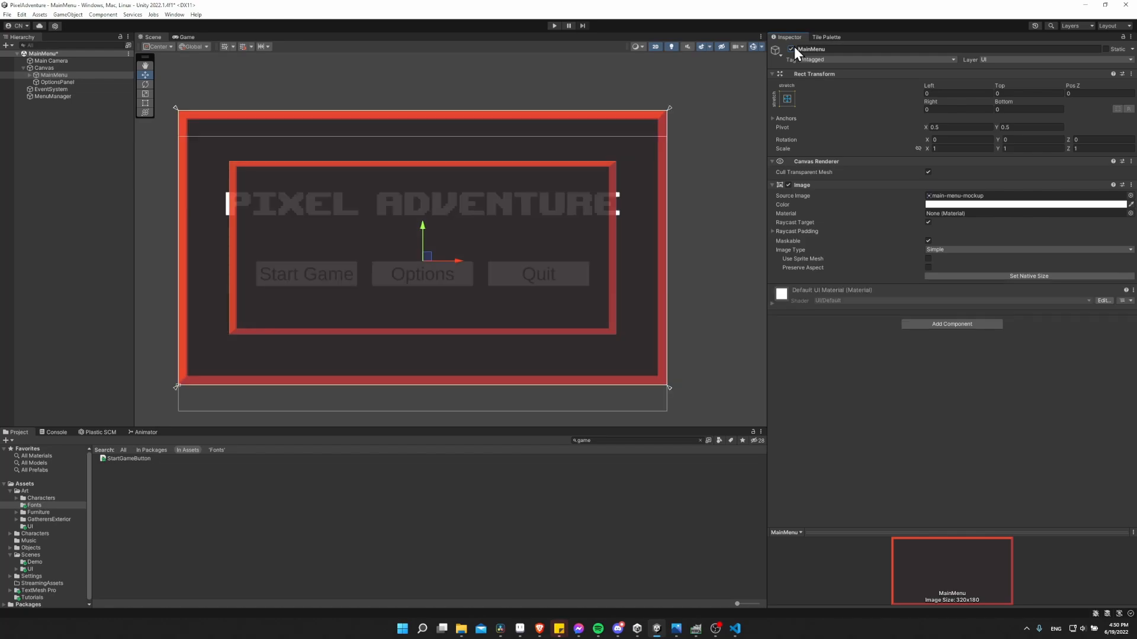
Add a UI Slider as a child of OptionsPanel and set its Max Value to 100
{"action": "left_click", "coordinate": [66, 82]}
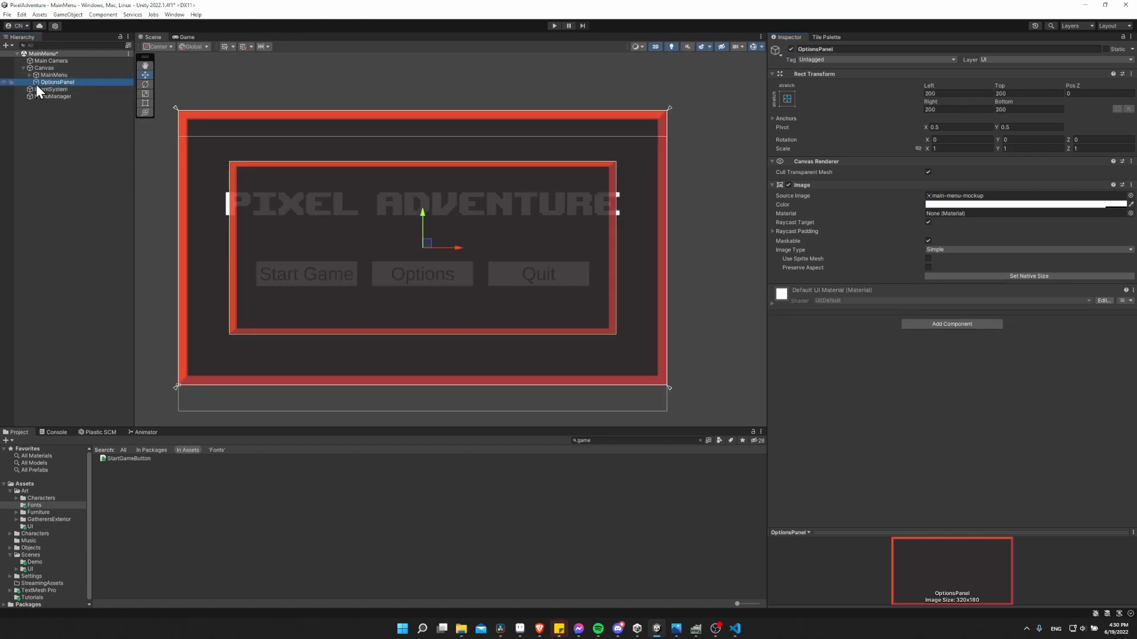
{"action": "right_click", "coordinate": [55, 83]}
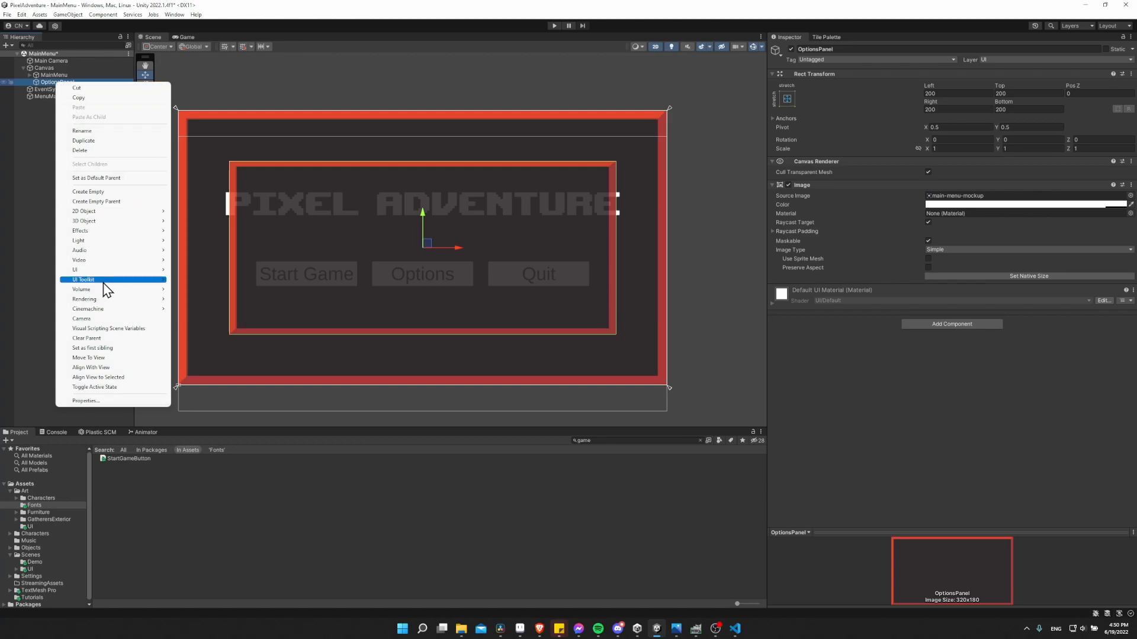
{"action": "mouse_move", "coordinate": [107, 270]}
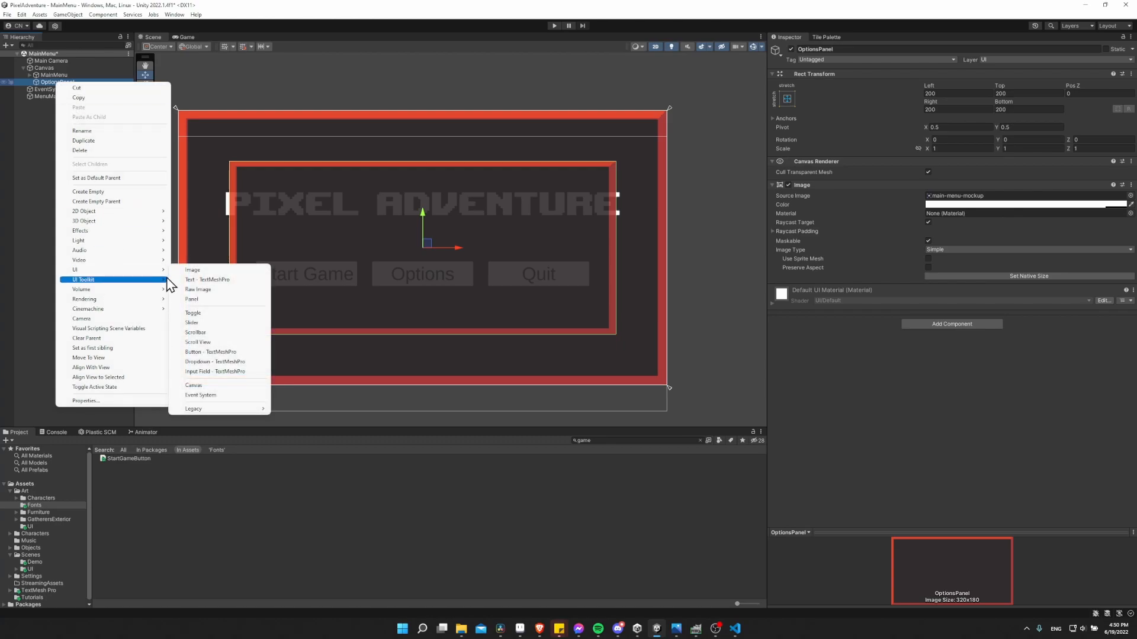
{"action": "left_click", "coordinate": [231, 324]}
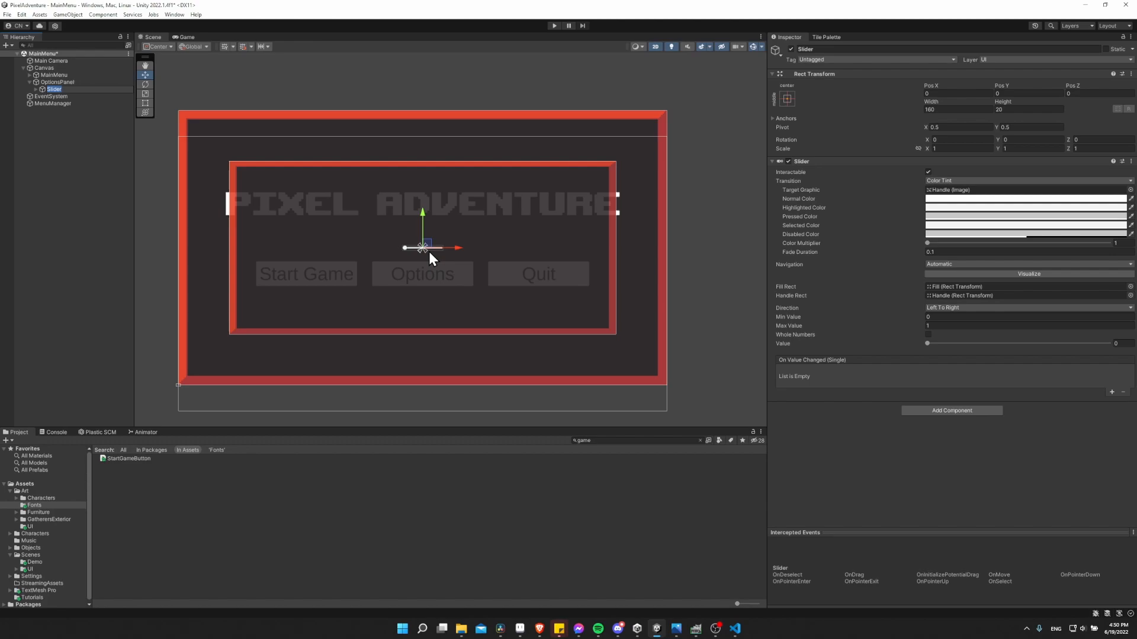
{"action": "left_click", "coordinate": [947, 325]}
{"action": "type", "text": "100"}
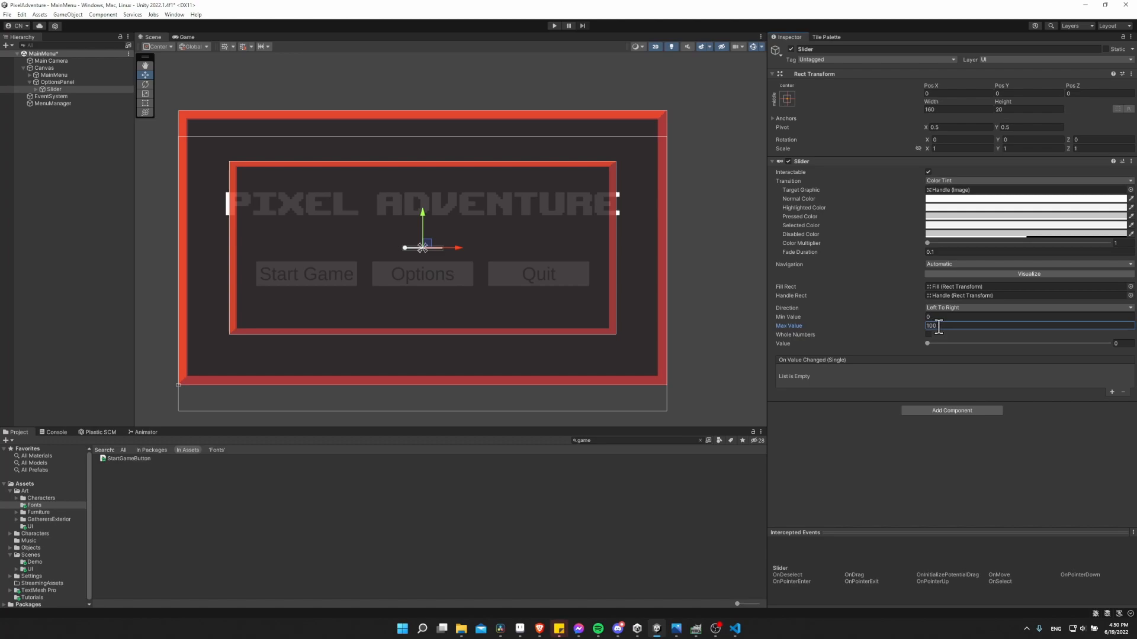
Expand the Slider's children in the hierarchy and set the Slider's width to 320 and height to 60
{"action": "left_click", "coordinate": [58, 87]}
{"action": "left_click", "coordinate": [35, 90]}
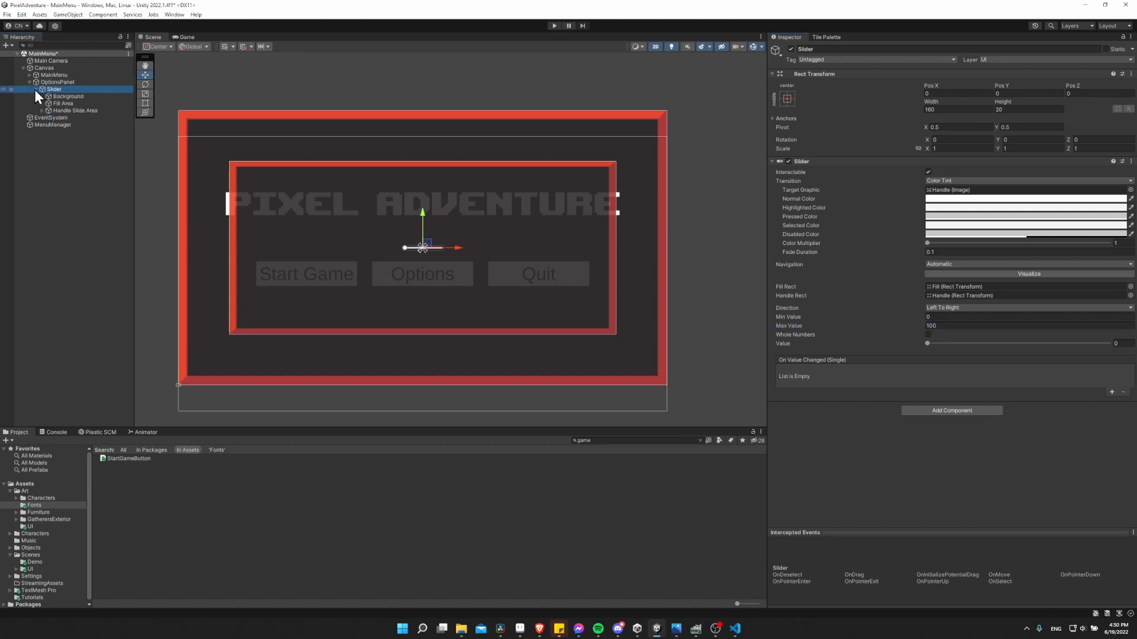
{"action": "left_click", "coordinate": [51, 110]}
{"action": "left_click", "coordinate": [50, 90]}
{"action": "left_click", "coordinate": [939, 110]}
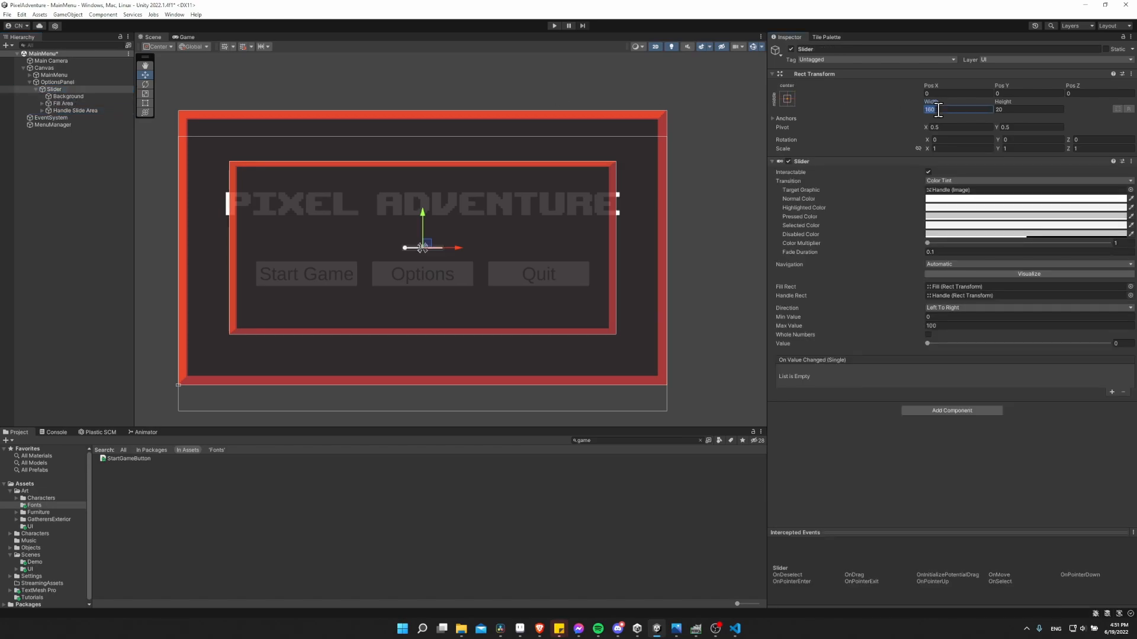
{"action": "type", "text": "320"}
{"action": "key", "text": "Tab"}
{"action": "type", "text": "400"}
{"action": "key", "text": "BackSpace"}
{"action": "key", "text": "BackSpace"}
{"action": "key", "text": "BackSpace"}
{"action": "type", "text": "60"}
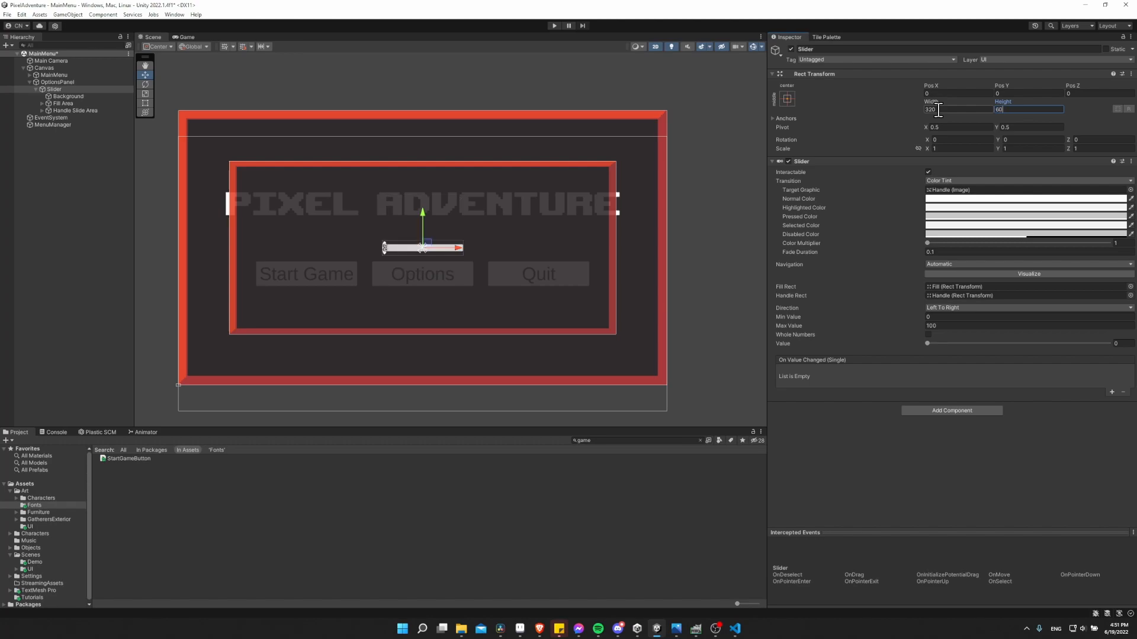
Set the Slider's width to 480 and move it to about X 204, Y 170 within OptionsPanel
{"action": "left_click", "coordinate": [969, 110]}
{"action": "type", "text": "480"}
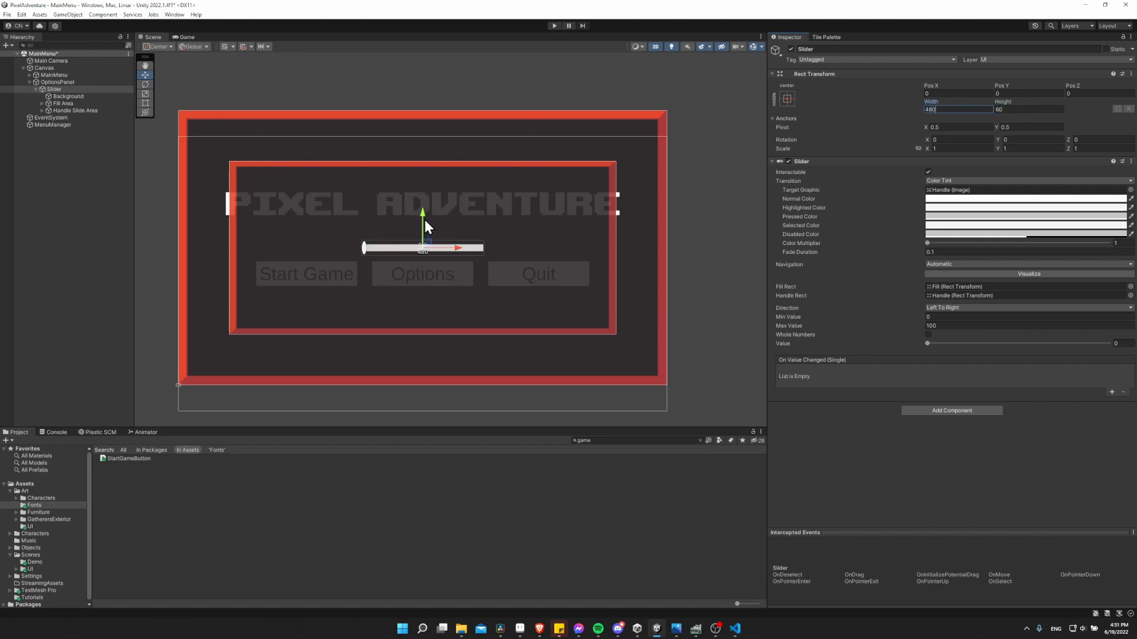
{"action": "left_click_drag", "start_coordinate": [422, 220], "coordinate": [474, 173]}
Add a TextMeshPro text under Slider reading Volume, placed left of the slider bar at about X -431
{"action": "left_click", "coordinate": [50, 89]}
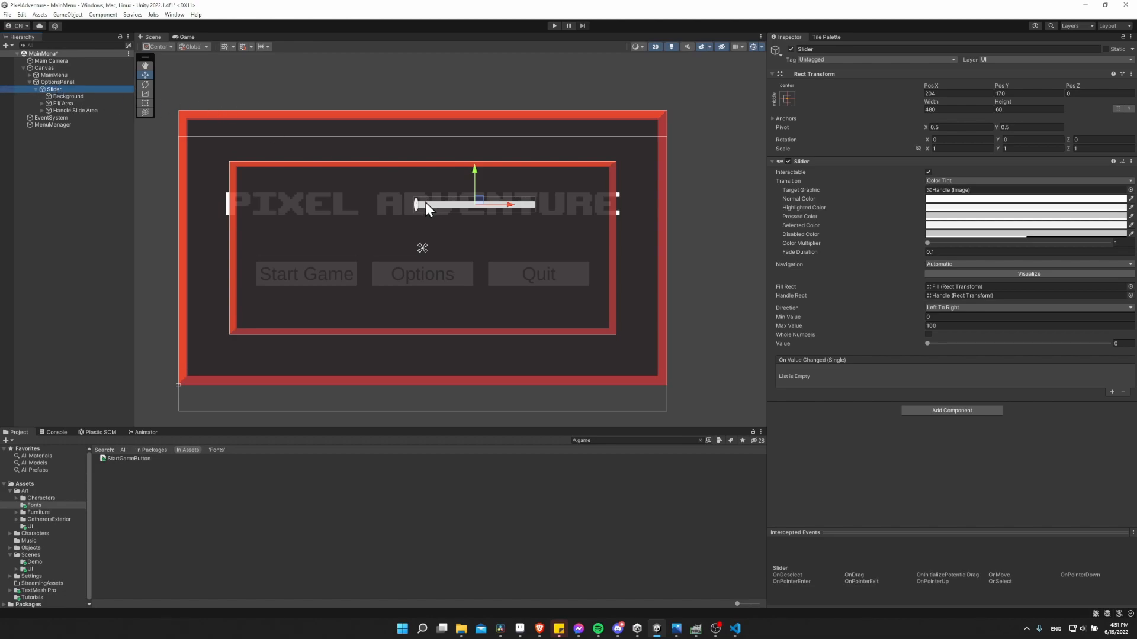
{"action": "right_click", "coordinate": [57, 90]}
{"action": "mouse_move", "coordinate": [80, 279]}
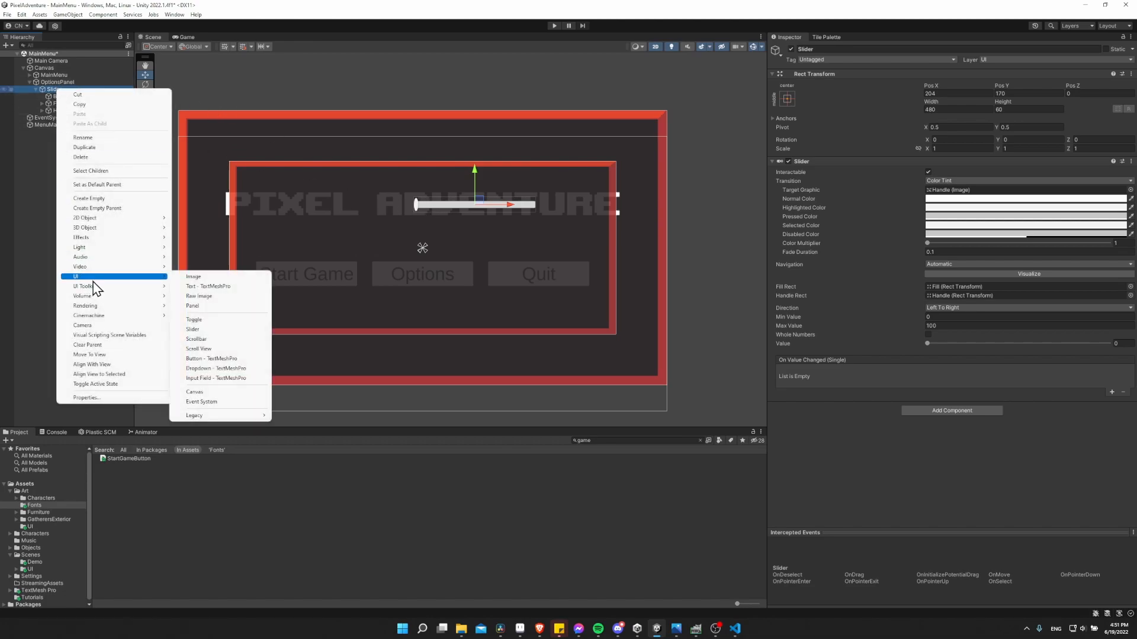
{"action": "left_click", "coordinate": [207, 286]}
{"action": "left_click_drag", "start_coordinate": [481, 205], "coordinate": [401, 205]}
{"action": "left_click", "coordinate": [793, 218]}
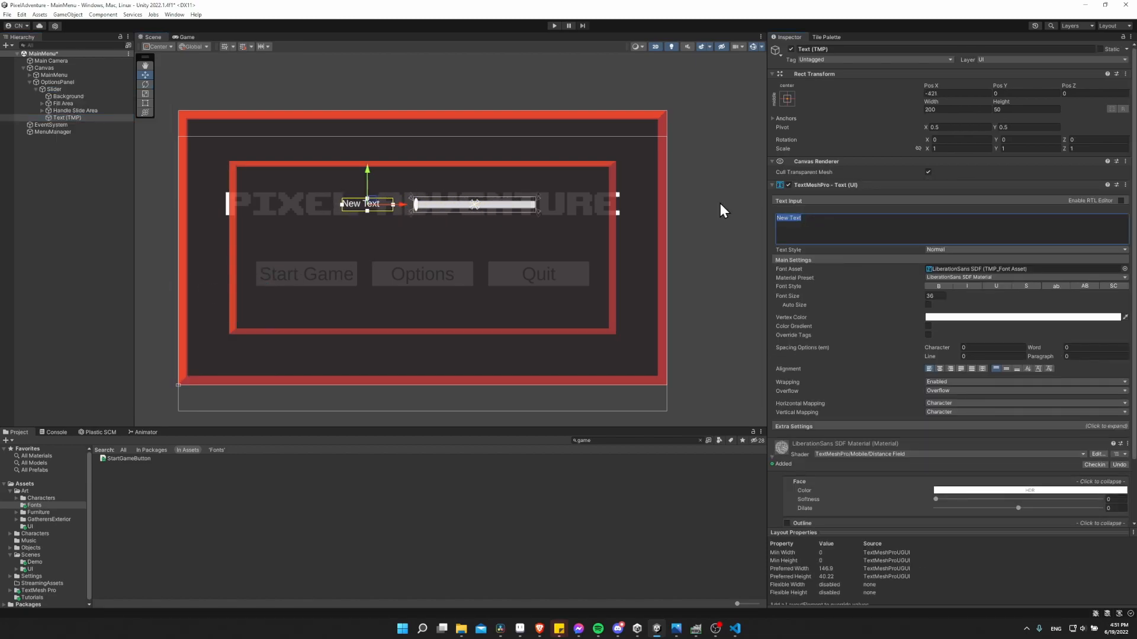
{"action": "key", "text": "BackSpace"}
{"action": "type", "text": "Volume"}
Run the scene in Play mode and test moving the volume slider's handle between its minimum and maximum
{"action": "left_click", "coordinate": [554, 26]}
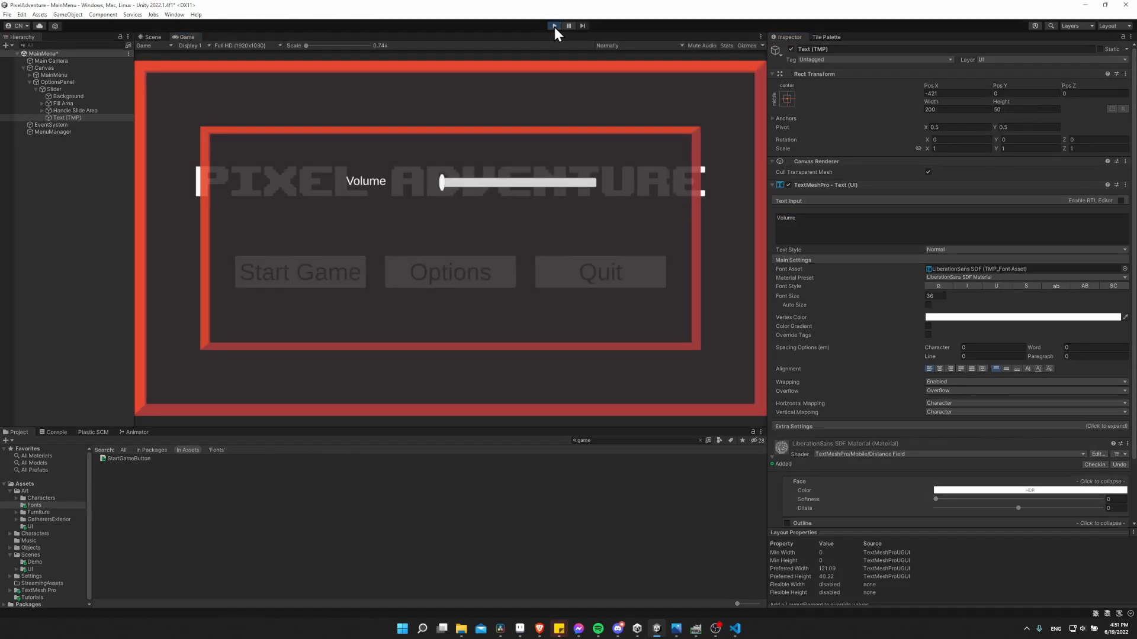
{"action": "left_click_drag", "start_coordinate": [441, 186], "coordinate": [634, 203]}
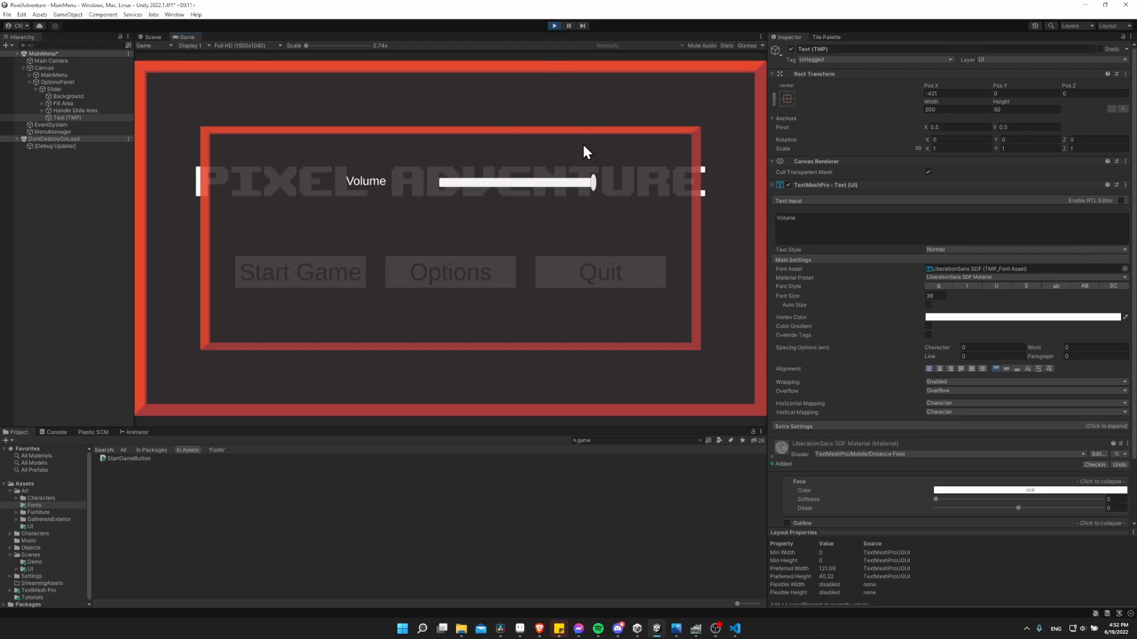
{"action": "left_click_drag", "start_coordinate": [593, 188], "coordinate": [434, 183]}
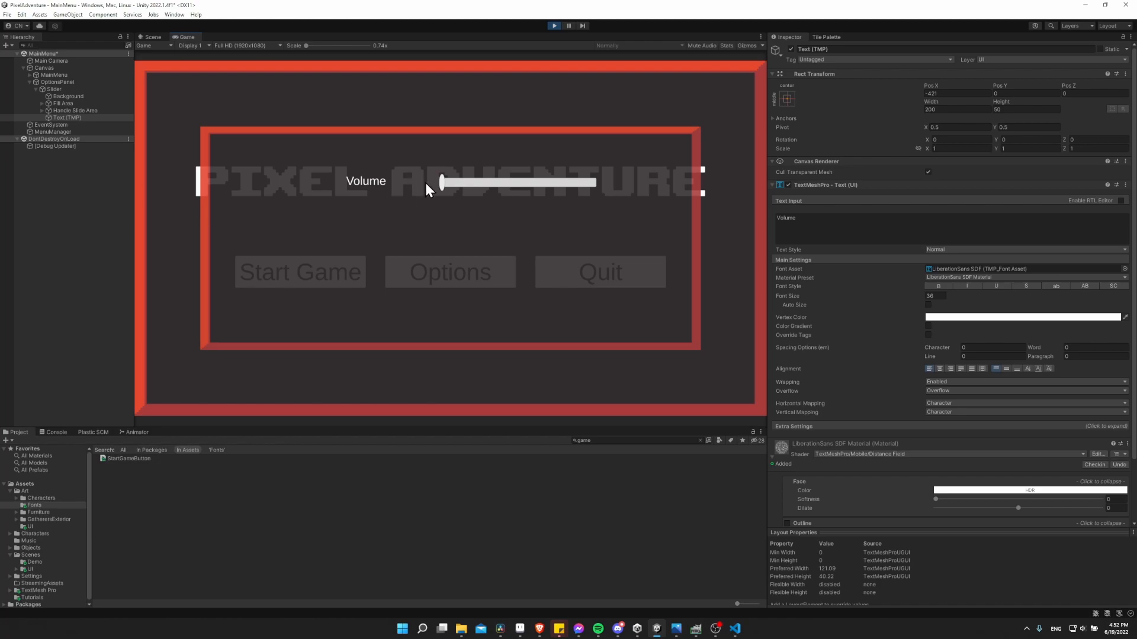
{"action": "left_click_drag", "start_coordinate": [442, 183], "coordinate": [554, 182]}
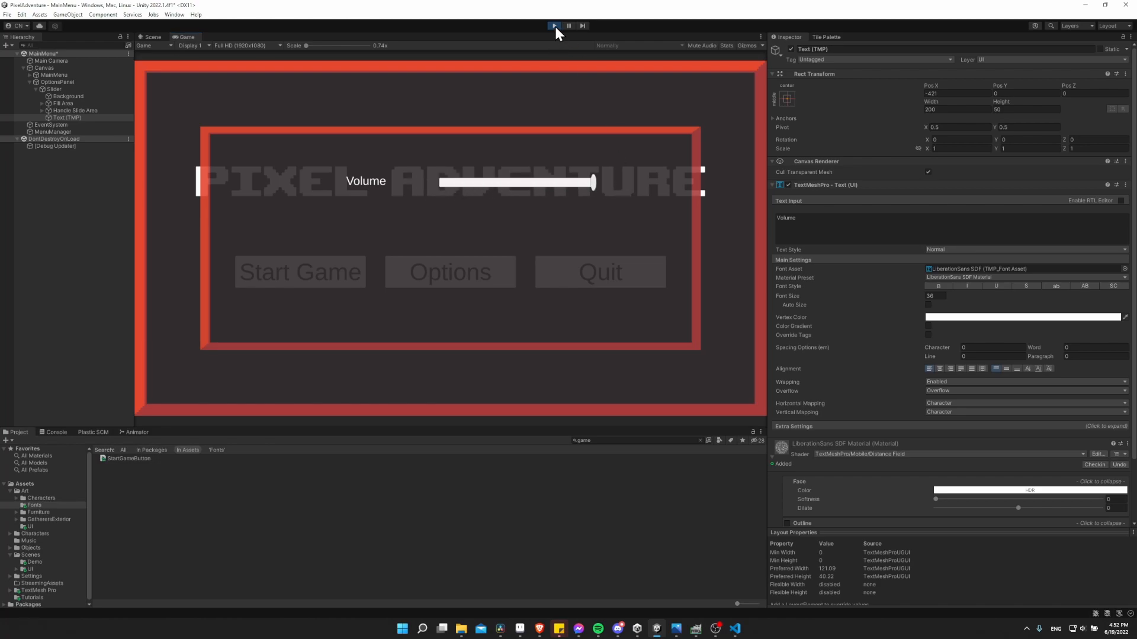
{"action": "left_click", "coordinate": [555, 26]}
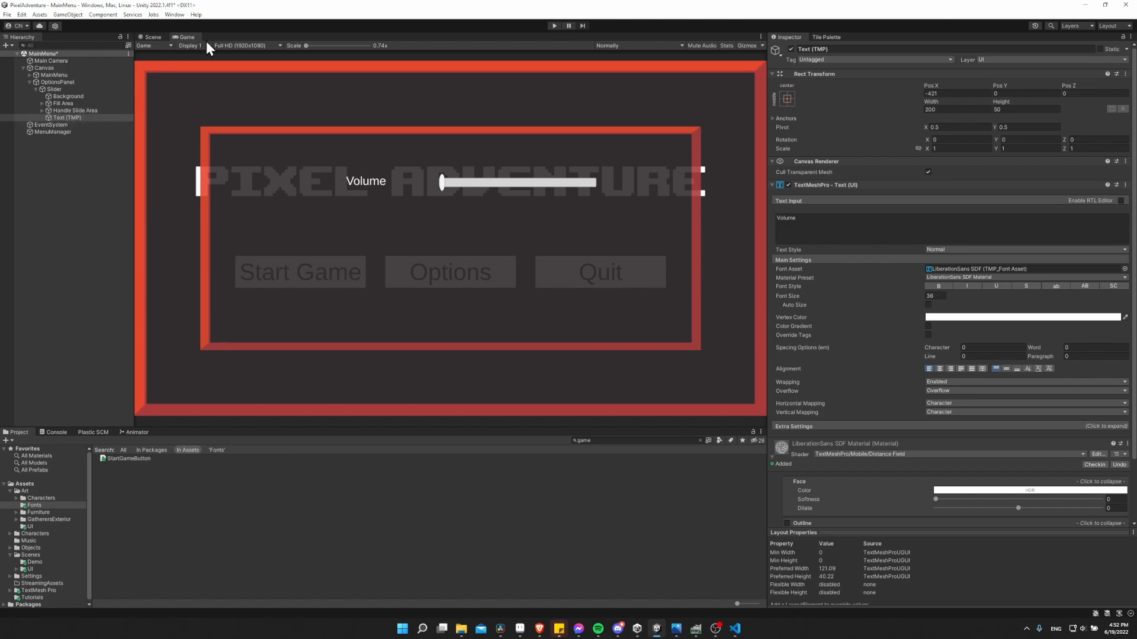
Return to the Scene view and rename the Volume text object under Slider as Label
{"action": "left_click", "coordinate": [153, 37]}
{"action": "left_click", "coordinate": [59, 118]}
{"action": "left_click", "coordinate": [58, 118]}
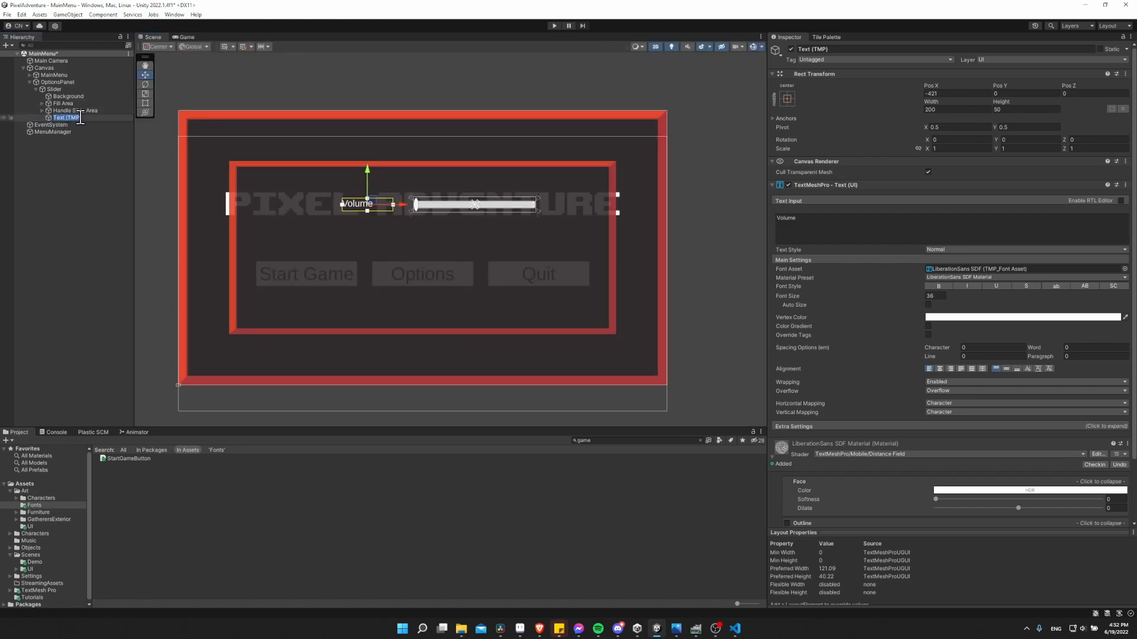
{"action": "type", "text": "Label"}
{"action": "key", "text": "Return"}
Add another TextMeshPro text under Slider reading 100, placed between the Volume label and the bar at about X -209
{"action": "right_click", "coordinate": [73, 90]}
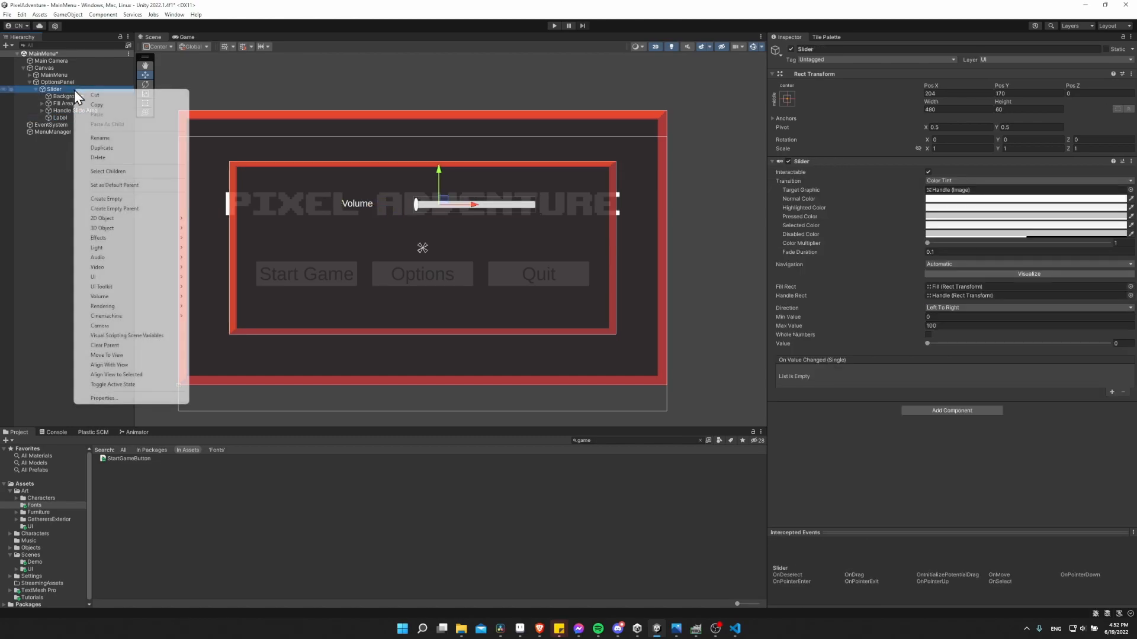
{"action": "mouse_move", "coordinate": [123, 276]}
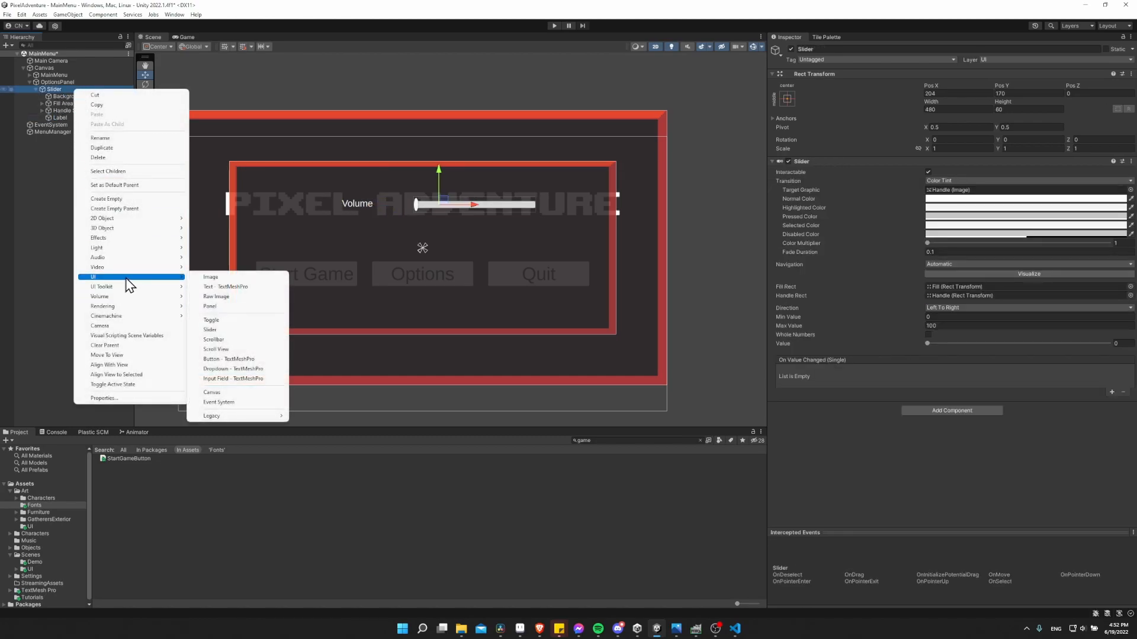
{"action": "left_click", "coordinate": [232, 357]}
{"action": "left_click_drag", "start_coordinate": [474, 206], "coordinate": [439, 208]}
{"action": "left_click", "coordinate": [837, 218]}
{"action": "type", "text": "100"}
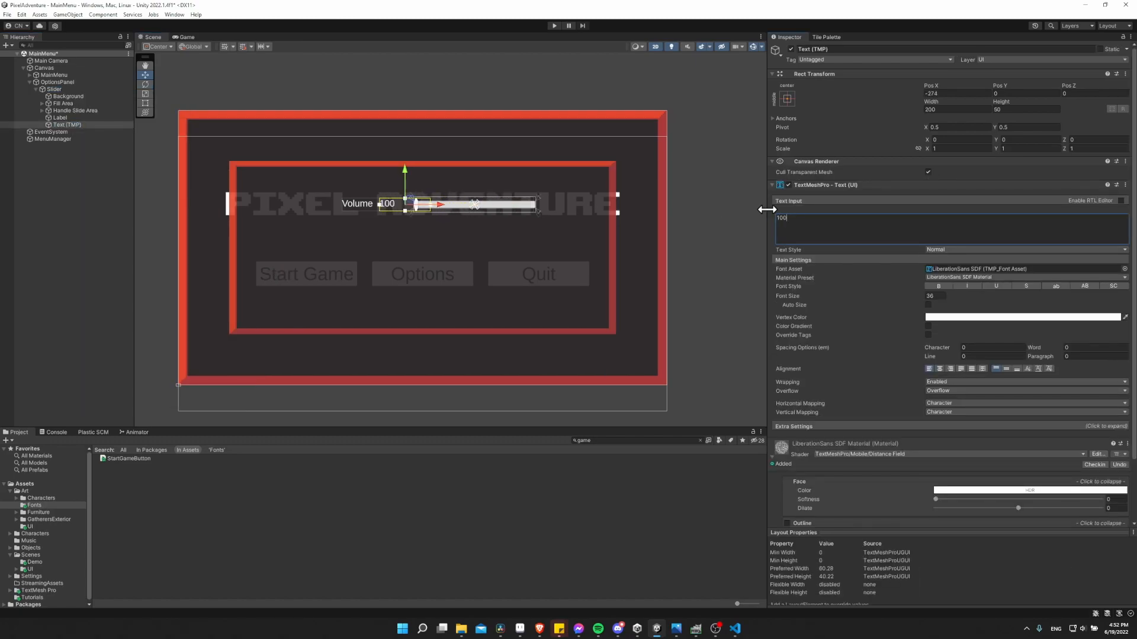
{"action": "left_click_drag", "start_coordinate": [439, 204], "coordinate": [456, 205]}
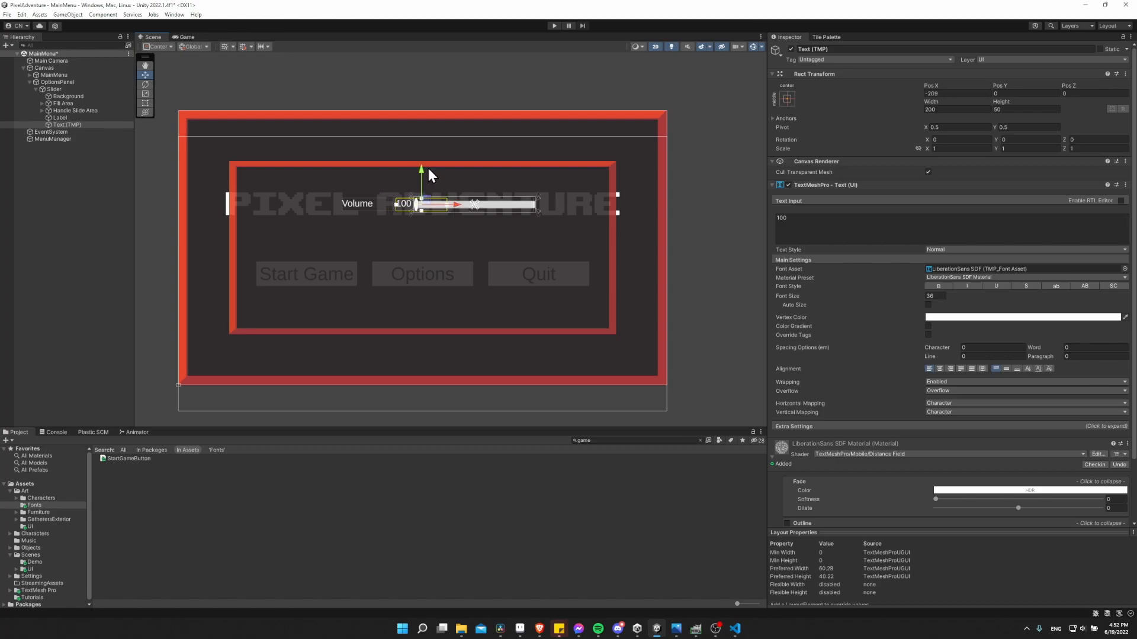
Rename the new text object showing 100 under Slider as Number
{"action": "left_click", "coordinate": [61, 126]}
{"action": "left_click", "coordinate": [73, 124]}
{"action": "type", "text": "Number"}
{"action": "key", "text": "Return"}
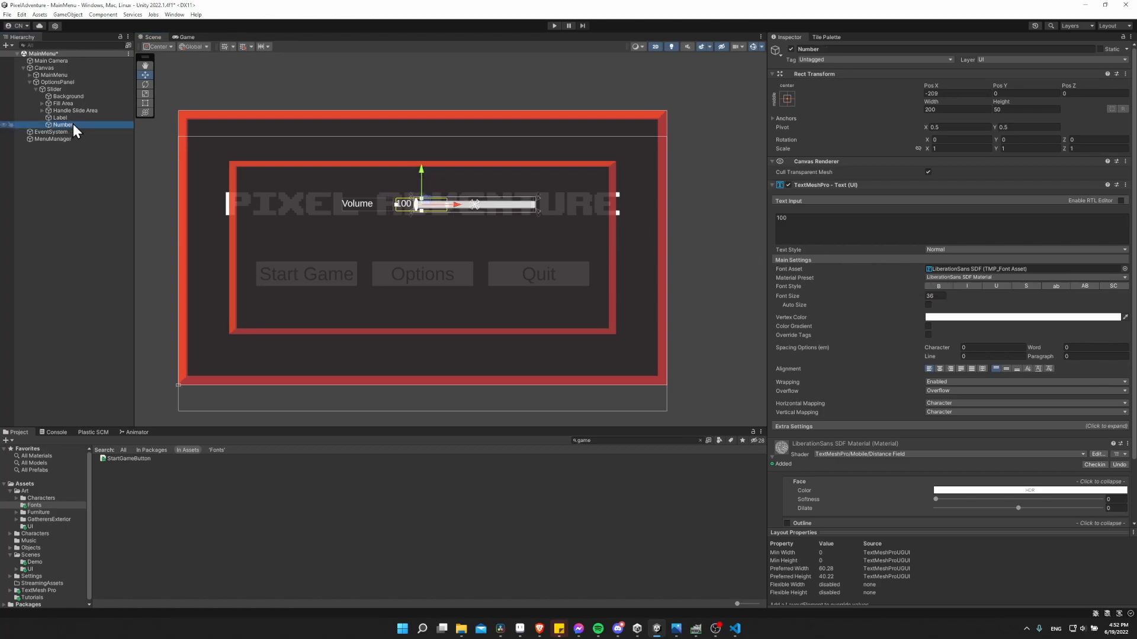
Add an On Value Changed event entry to the Slider and try to assign the Number text as its target
{"action": "left_click", "coordinate": [80, 89]}
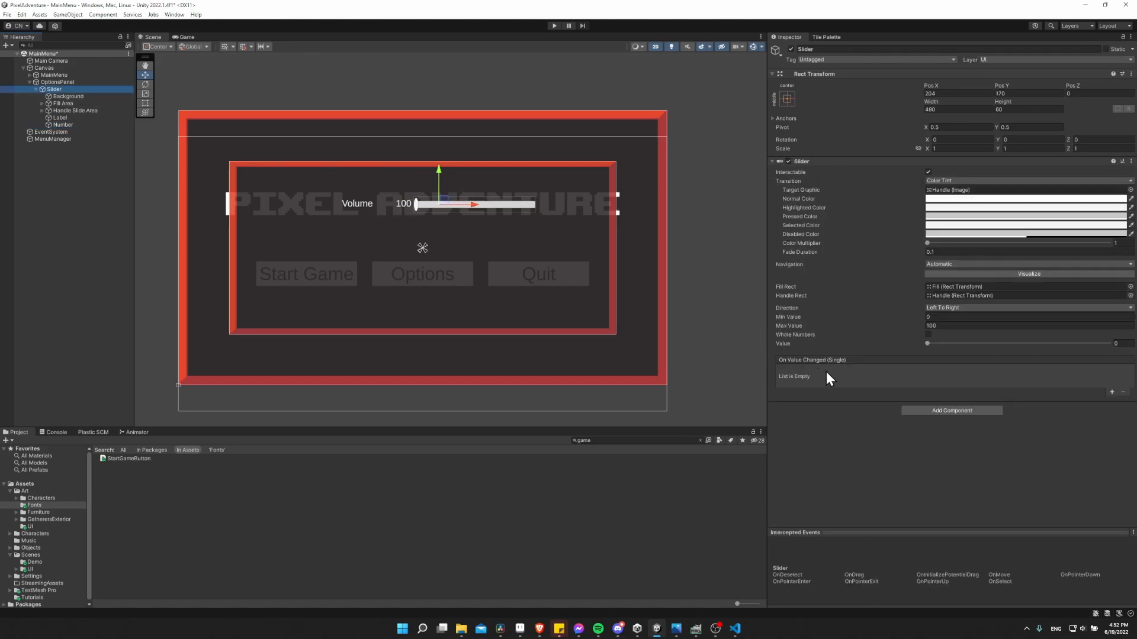
{"action": "left_click", "coordinate": [1112, 393]}
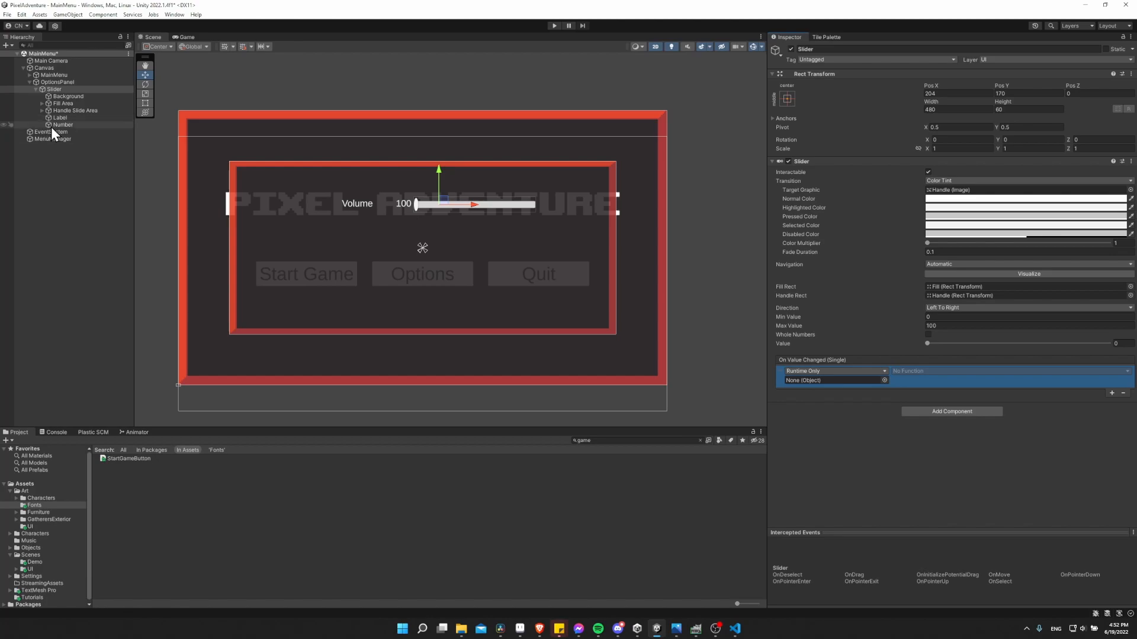
{"action": "left_click_drag", "start_coordinate": [48, 126], "coordinate": [833, 391]}
{"action": "left_click", "coordinate": [917, 372]}
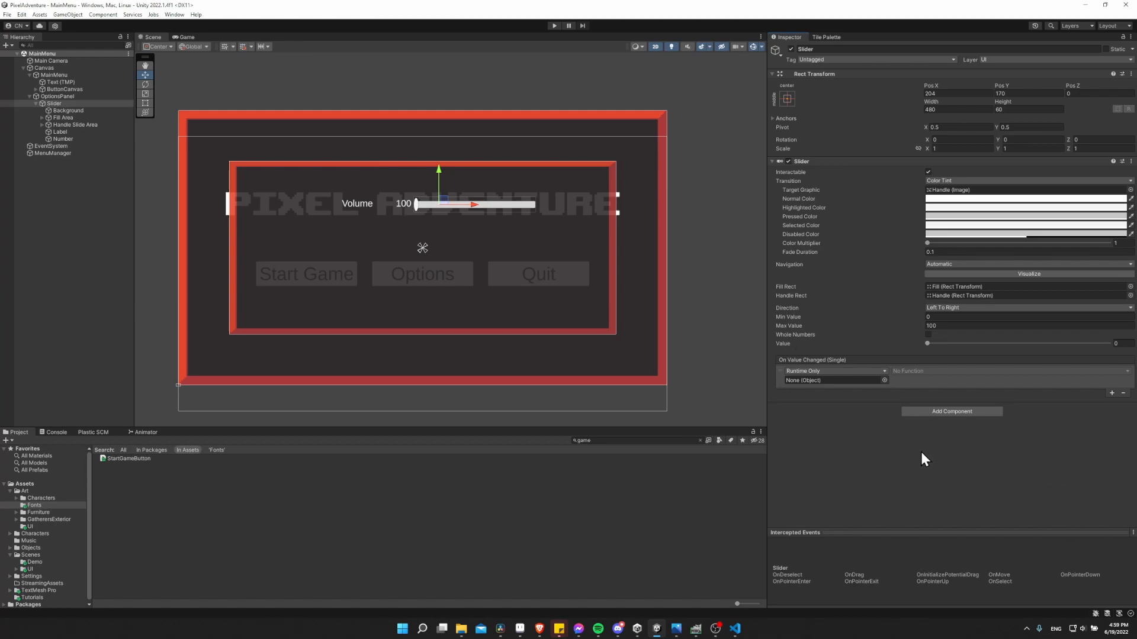
Create a new script named TextSlider and add it to the Slider as a component
{"action": "left_click", "coordinate": [938, 413]}
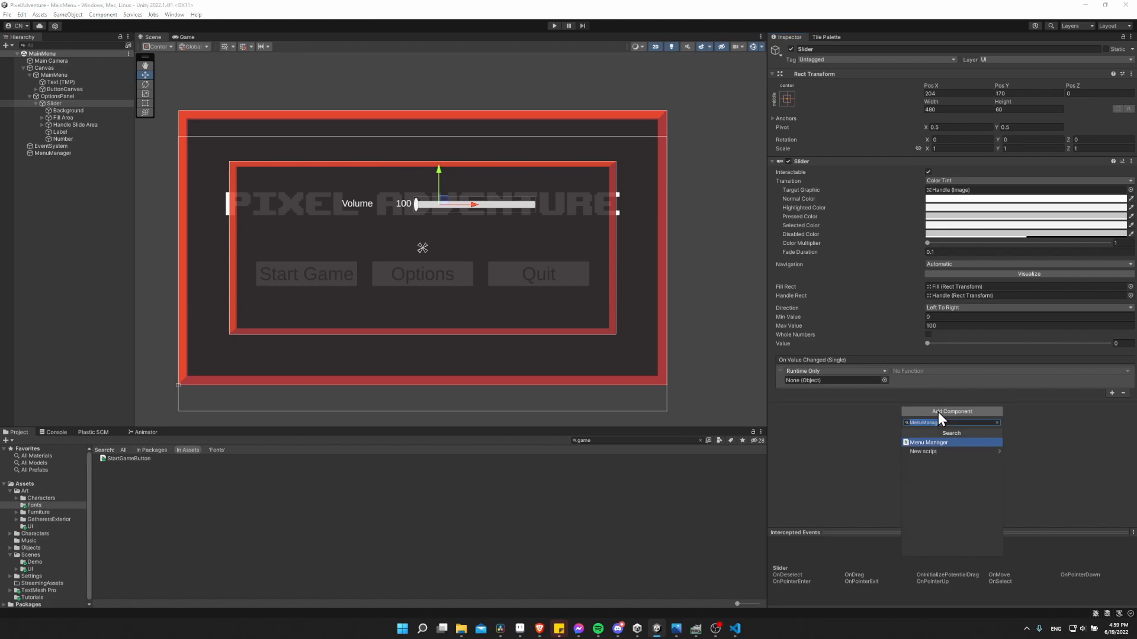
{"action": "type", "text": "TextSlider"}
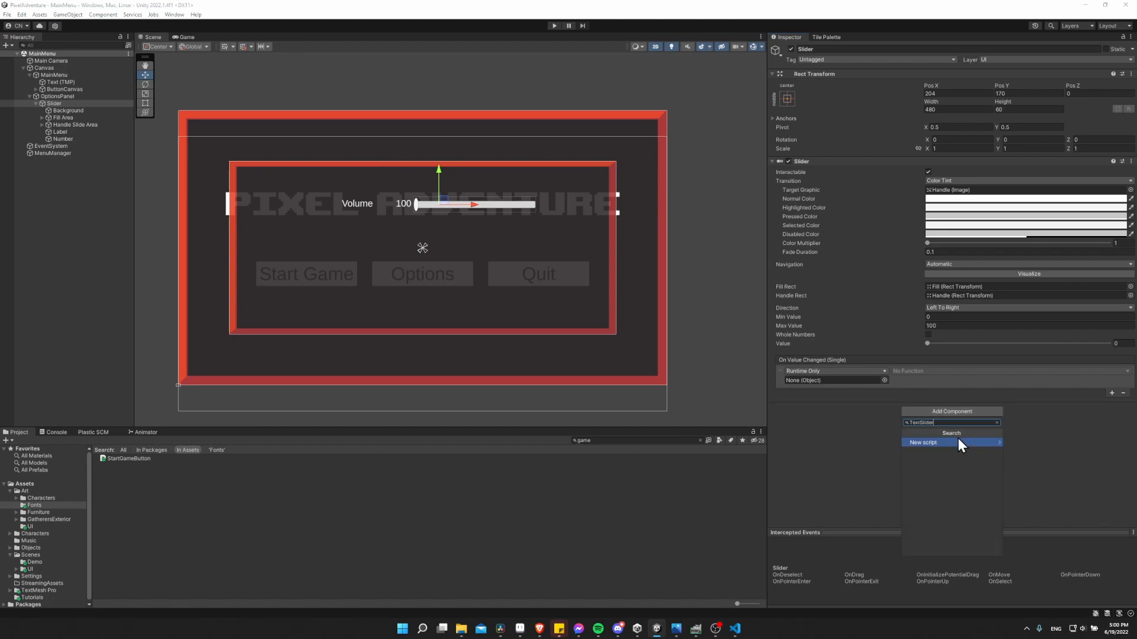
{"action": "left_click", "coordinate": [948, 444]}
{"action": "left_click", "coordinate": [959, 549]}
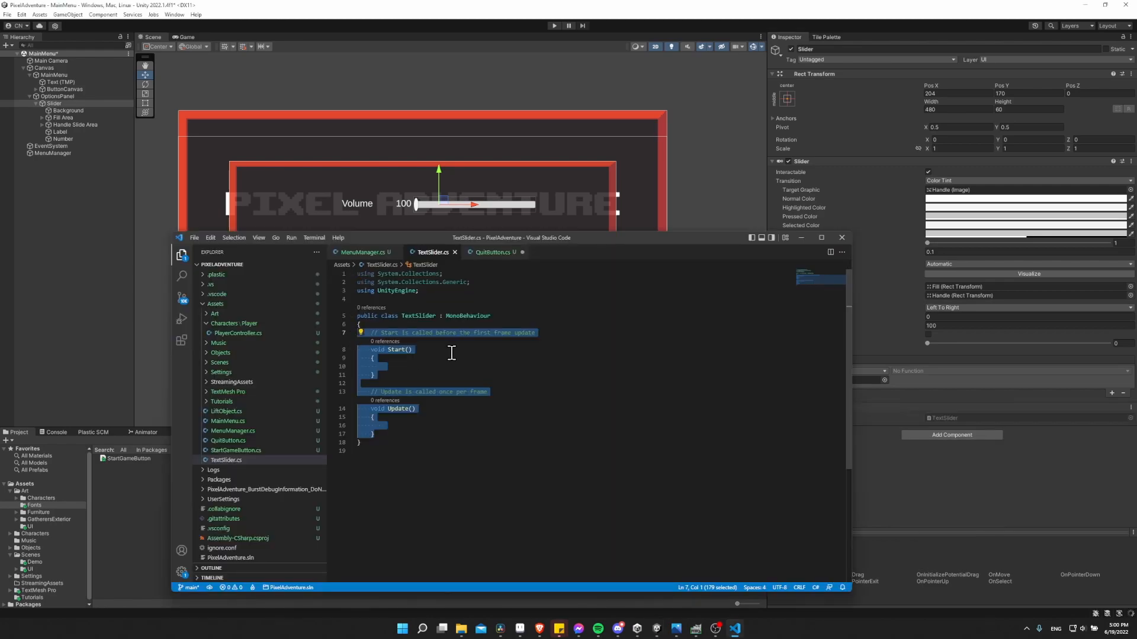
Delete the default Start and Update methods from TextSlider.cs in Visual Studio Code, and select the Number object back in Unity
{"action": "key", "text": "shift+Down"}
{"action": "key", "text": "shift+Down"}
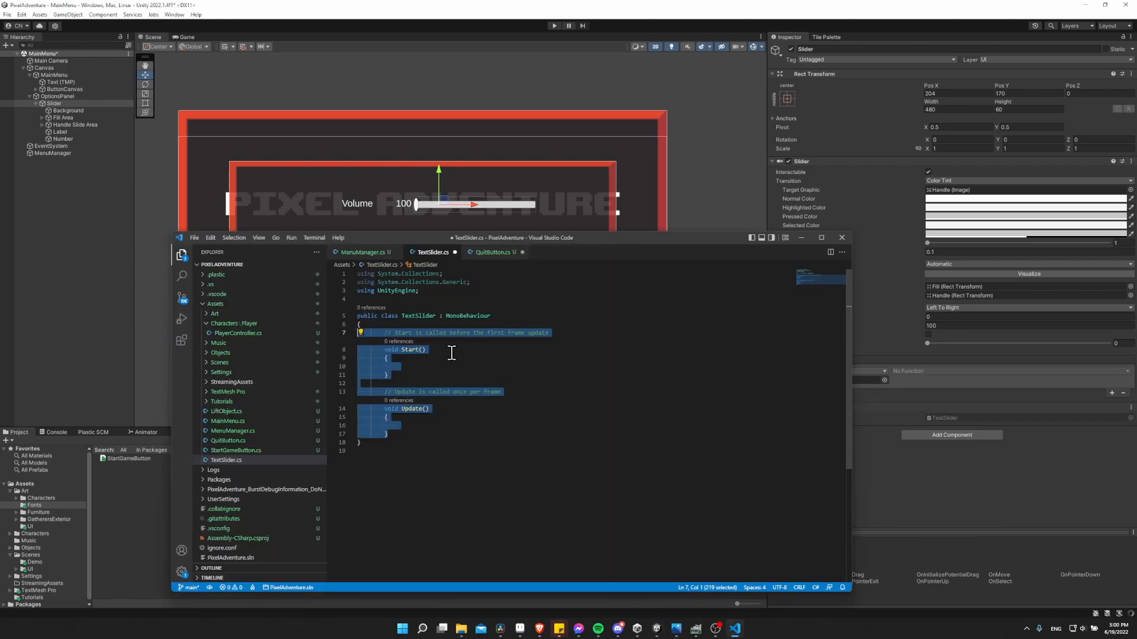
{"action": "key", "text": "BackSpace"}
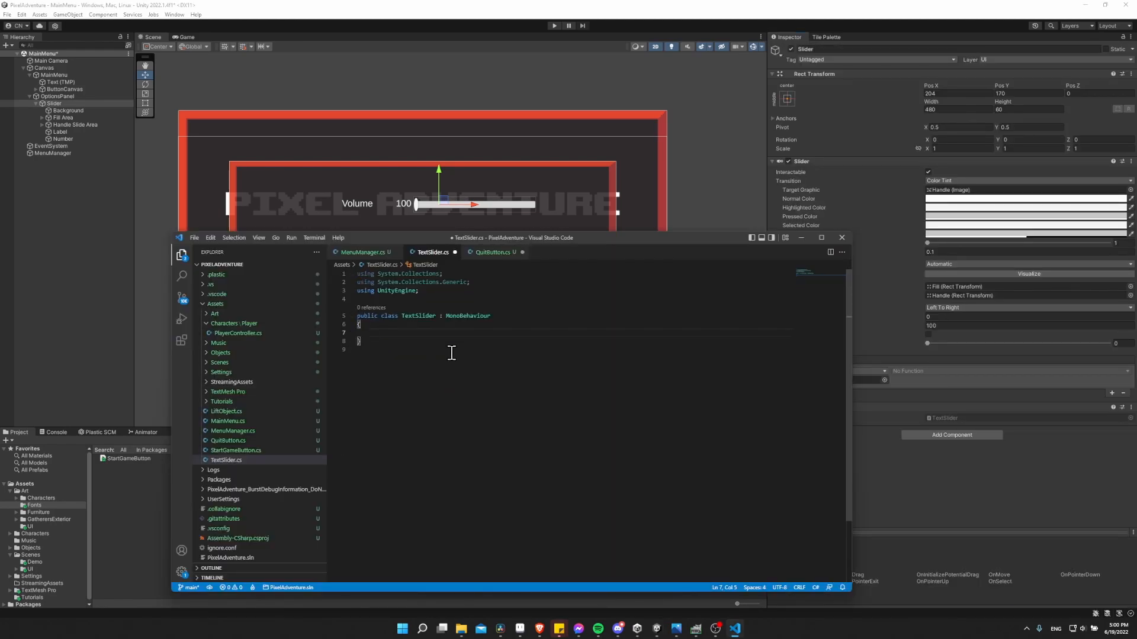
{"action": "left_click", "coordinate": [57, 139]}
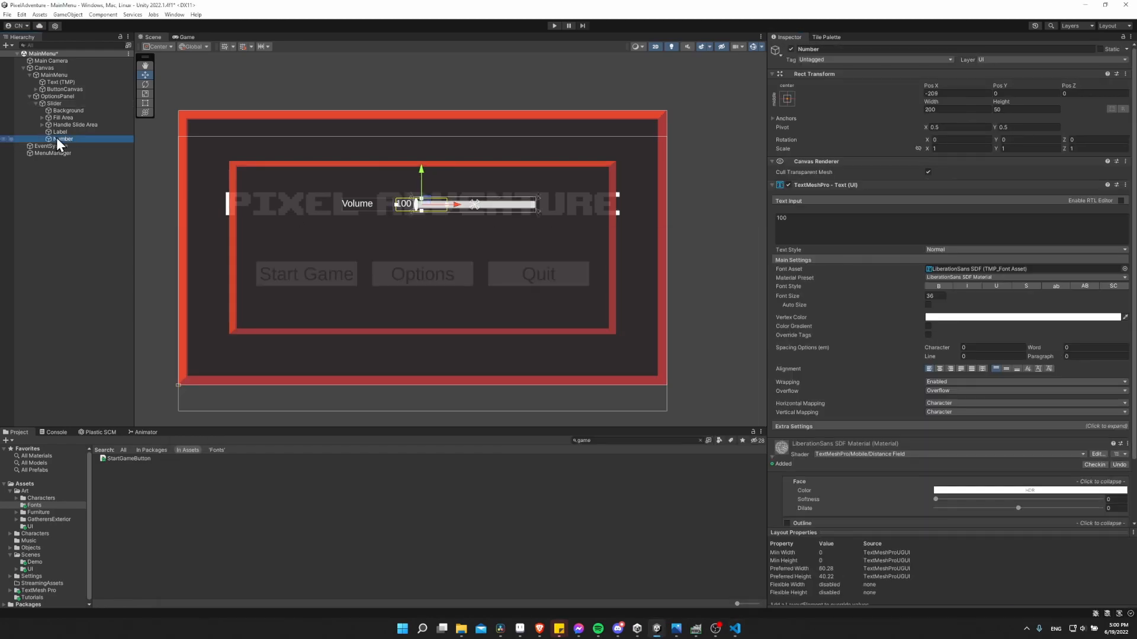
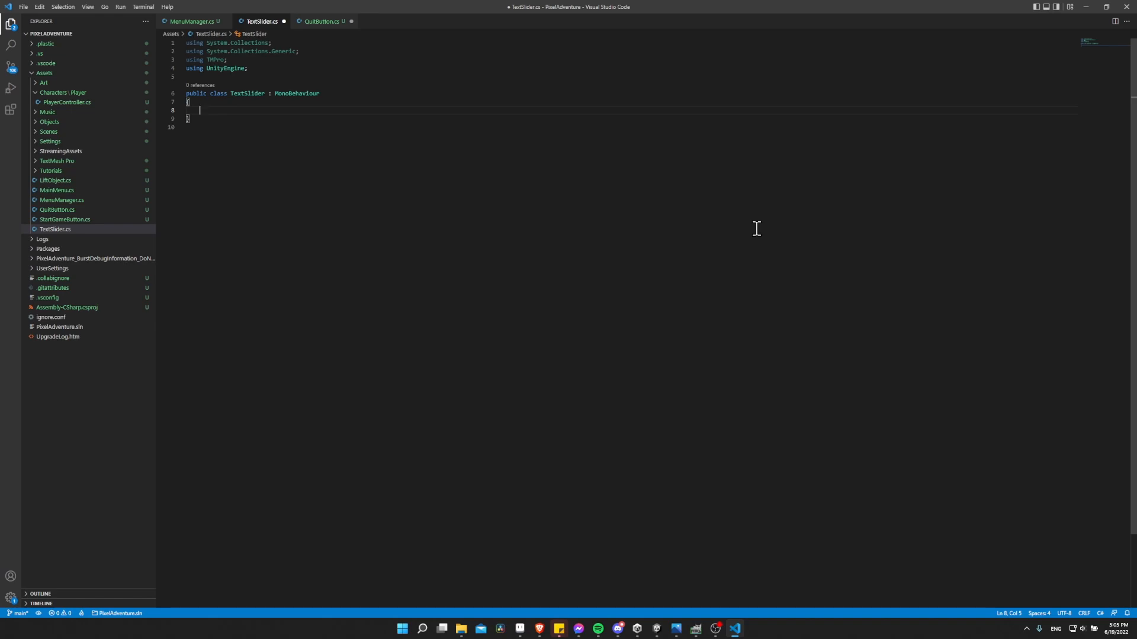
Declare a public TextMeshProUGUI field named numberText in the TextSlider class
{"action": "type", "text": "TextMeshPro"}
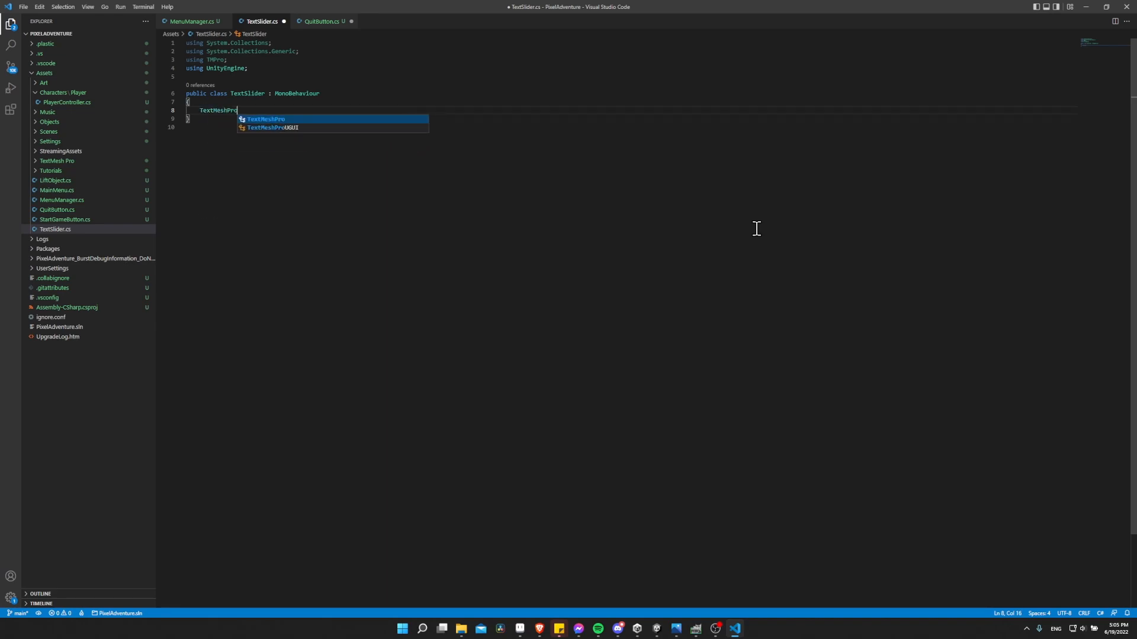
{"action": "key", "text": "Down"}
{"action": "key", "text": "Return"}
{"action": "left_click", "coordinate": [231, 57]}
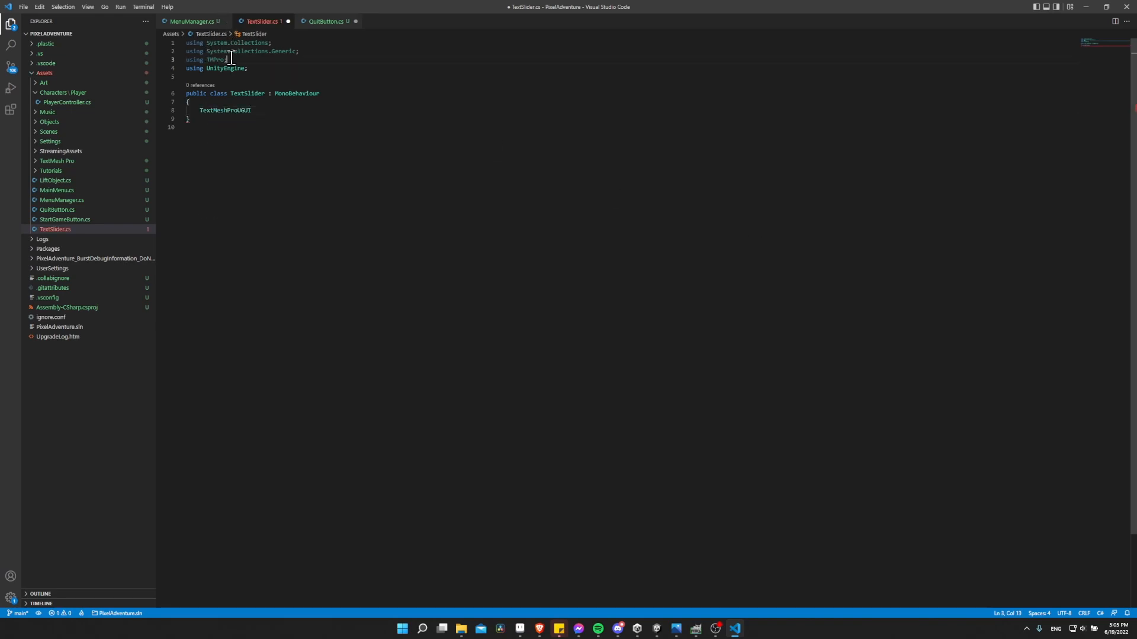
{"action": "left_click", "coordinate": [249, 111]}
{"action": "key", "text": "shift+Home"}
{"action": "key", "text": "Left"}
{"action": "type", "text": "public"}
{"action": "key", "text": "End"}
{"action": "type", "text": "numberText;"}
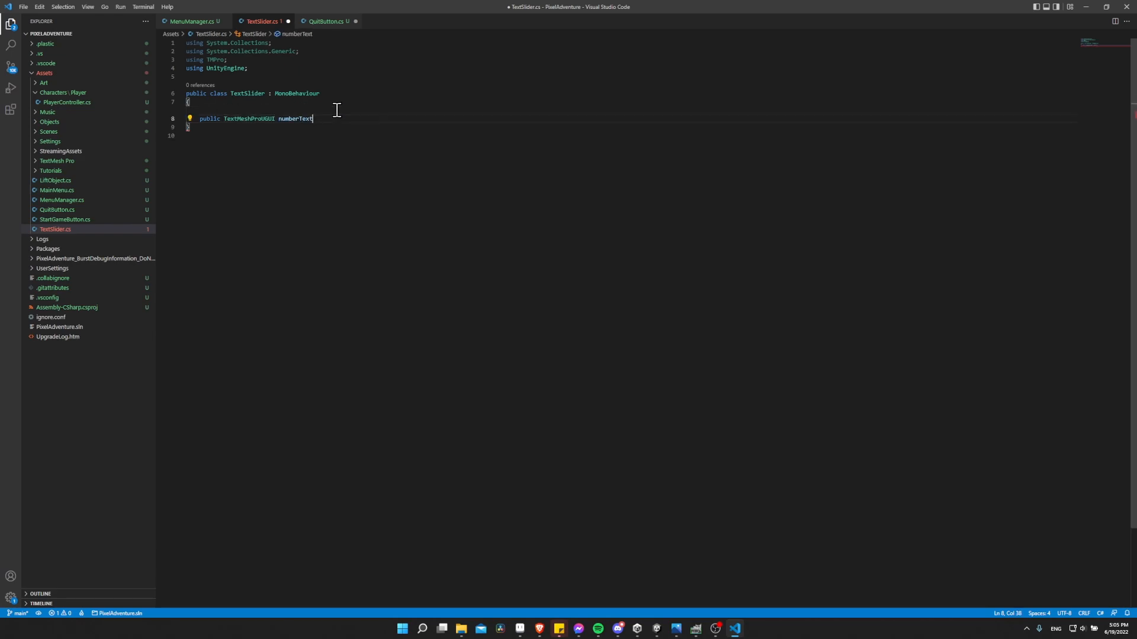
{"action": "key", "text": "Return"}
{"action": "key", "text": "Return"}
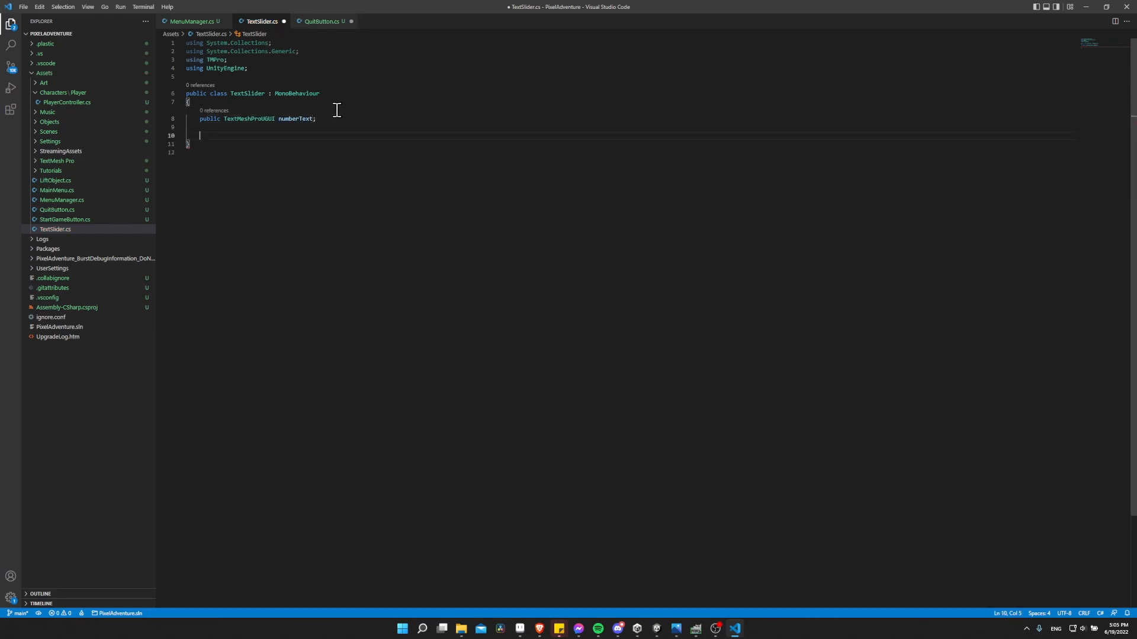
Add a public void method SetNumberText(float value) below the numberText field
{"action": "type", "text": "public void SetNumbe"}
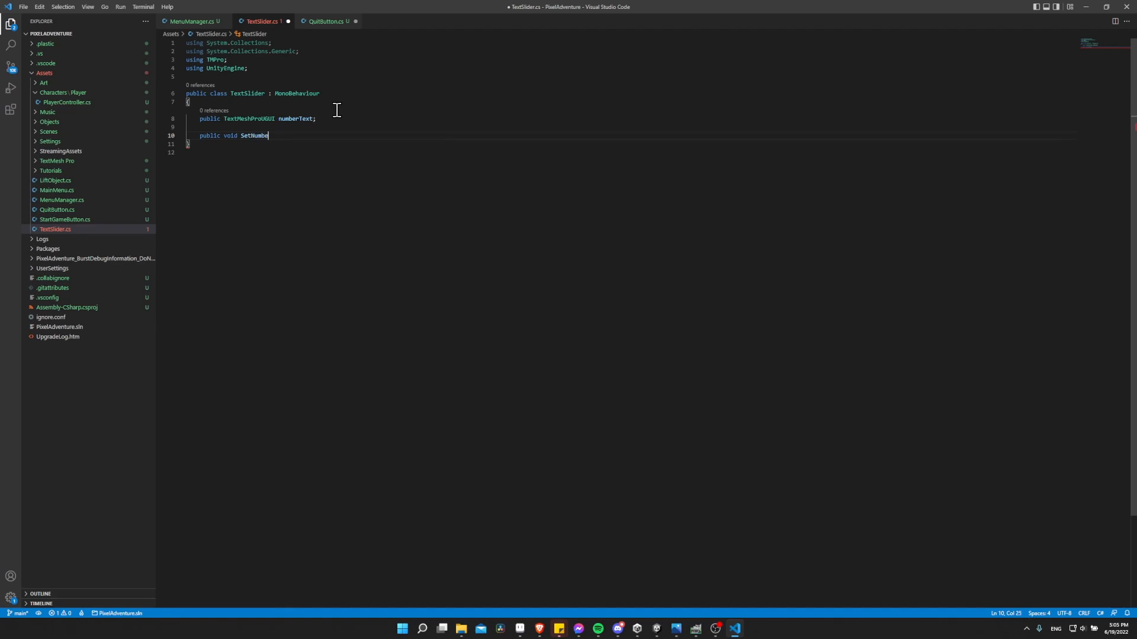
{"action": "type", "text": "rText("}
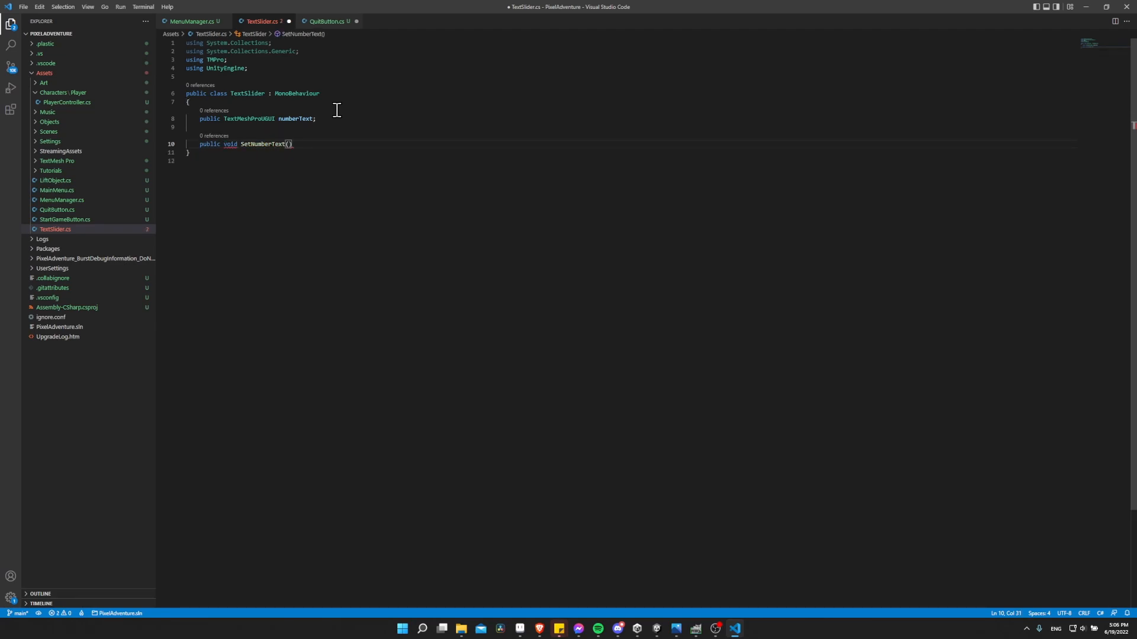
{"action": "type", "text": "float value) {"}
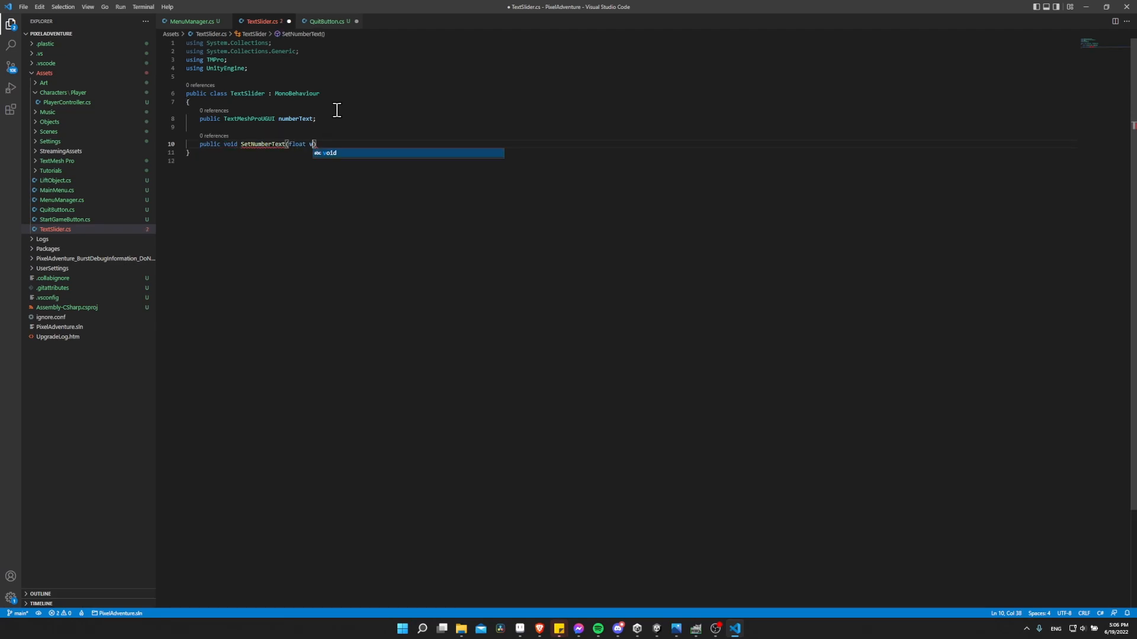
{"action": "key", "text": "Return"}
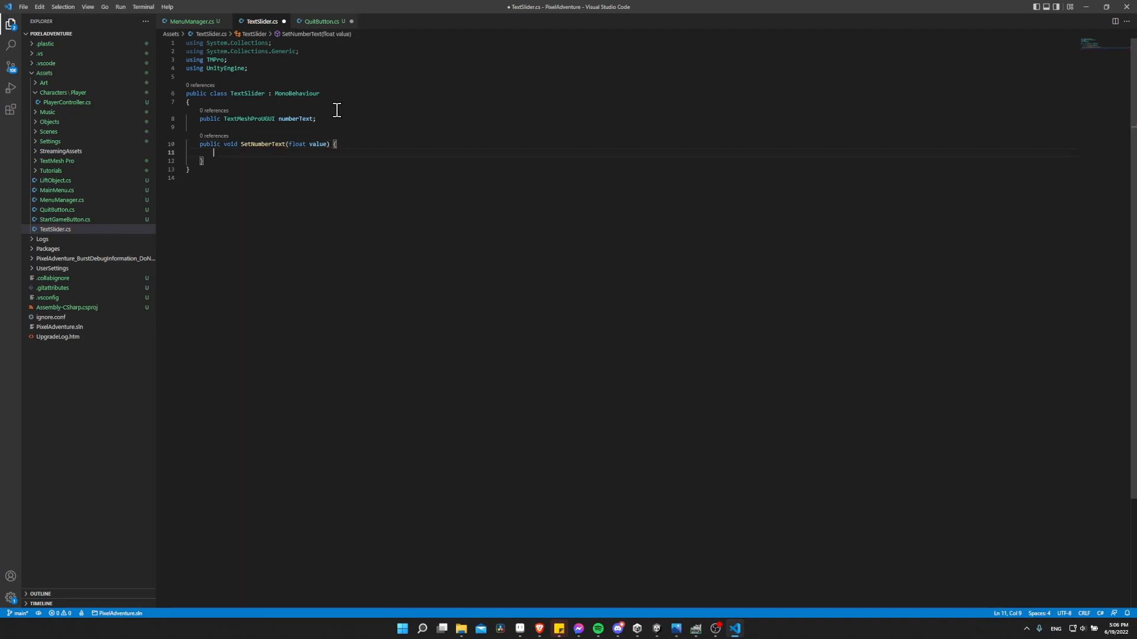
Fill the SetNumberText body with numberText.text = value.ToString(); and save the script
{"action": "type", "text": "num"}
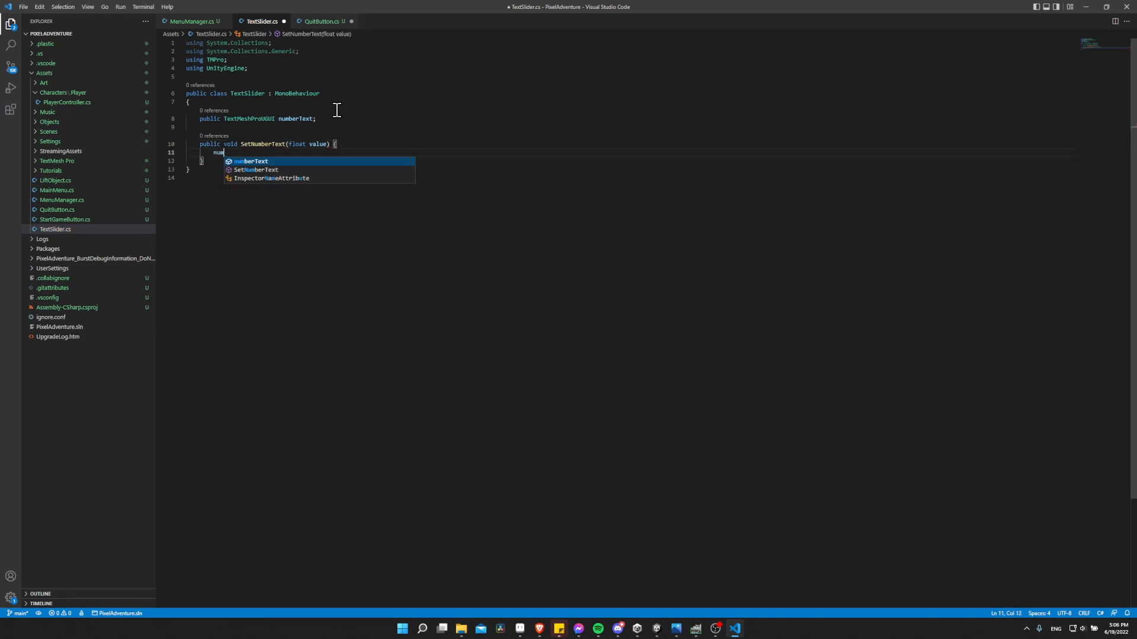
{"action": "type", "text": "berText.t"}
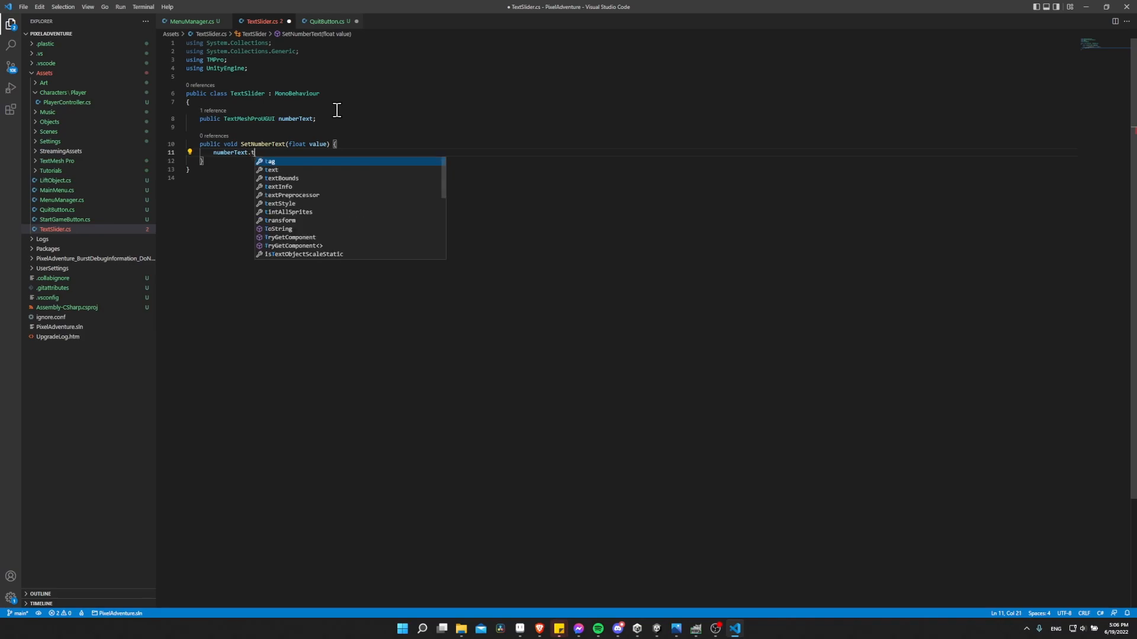
{"action": "type", "text": "ext = value"}
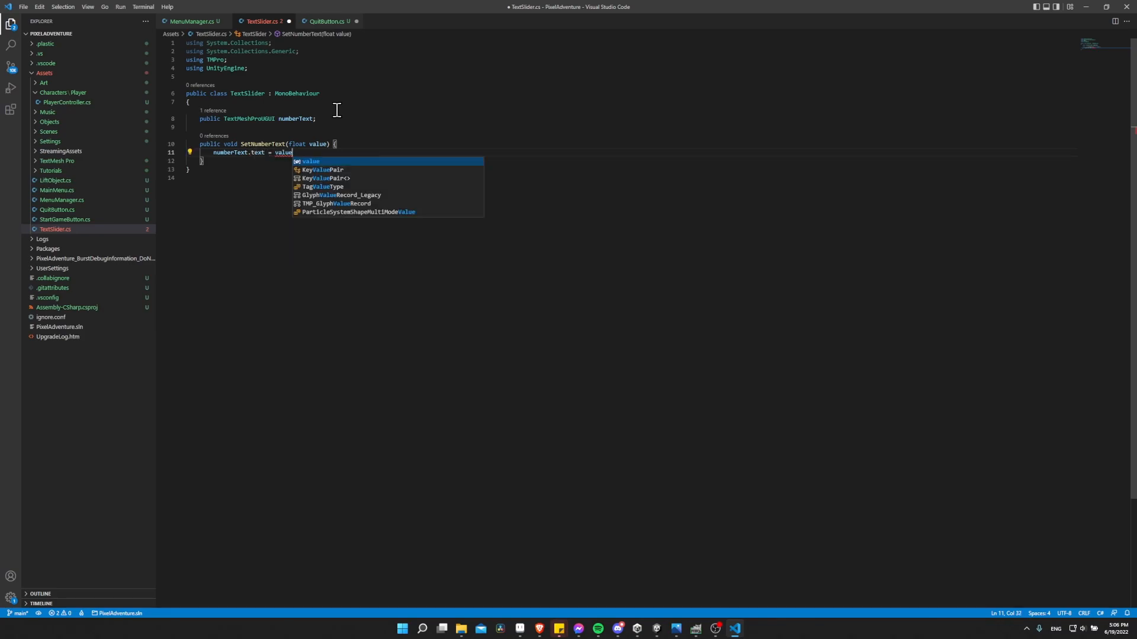
{"action": "type", "text": "."}
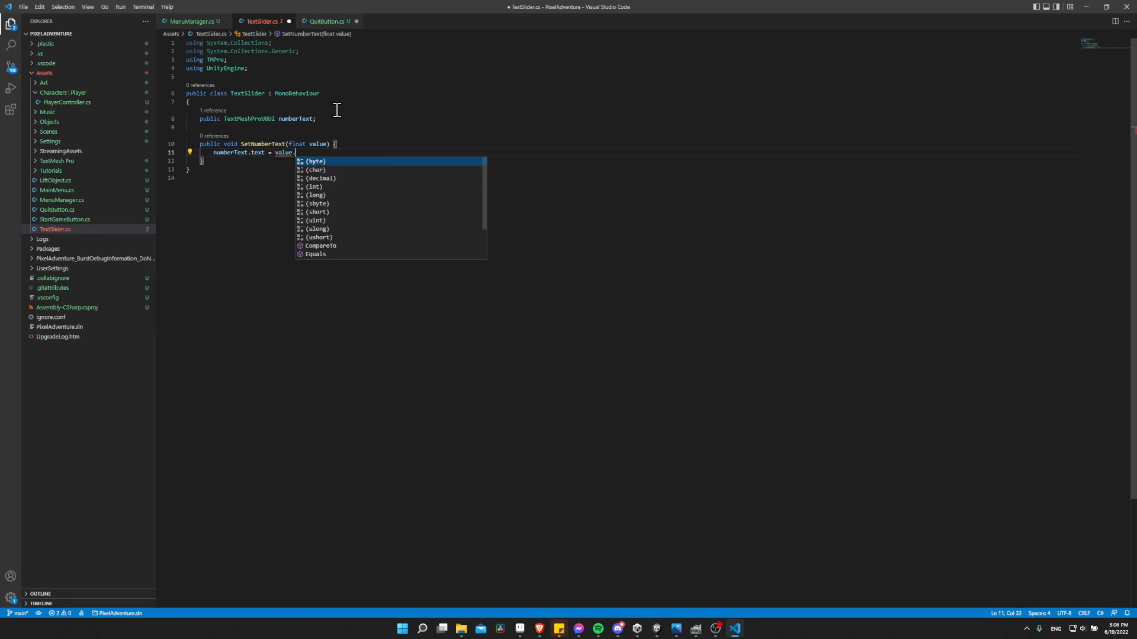
{"action": "type", "text": "ToString();"}
{"action": "key", "text": "ctrl+s"}
Try to insert a plus sign before value.ToString() in the numberText.text assignment
{"action": "left_click_drag", "start_coordinate": [275, 152], "coordinate": [290, 153]}
{"action": "left_click", "coordinate": [275, 152]}
{"action": "type", "text": "+"}
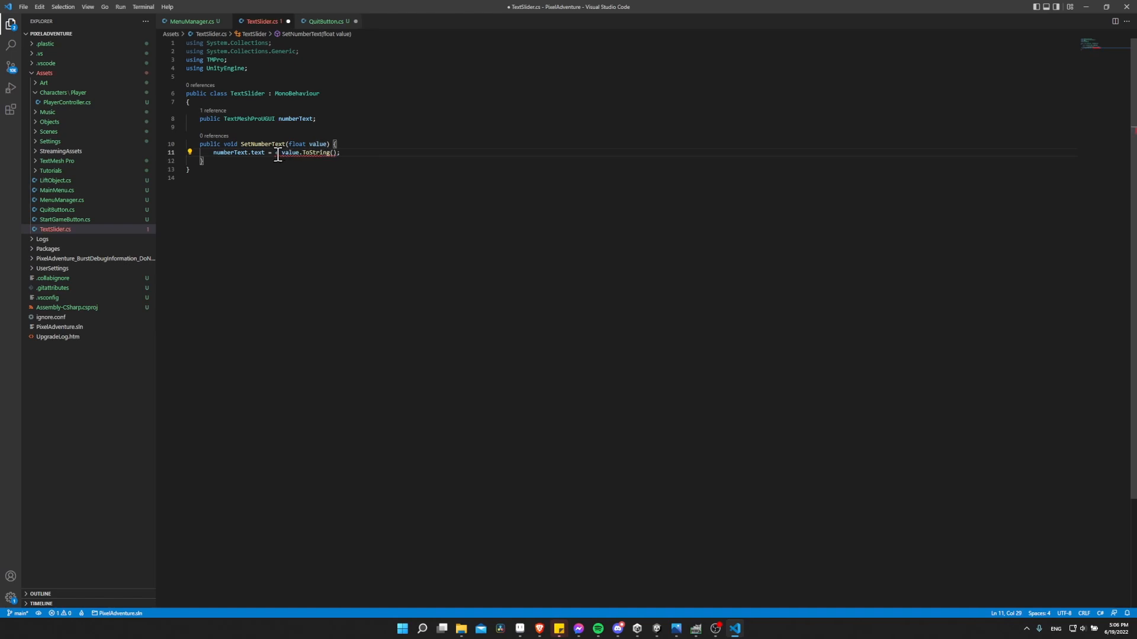
{"action": "key", "text": "ctrl+s"}
In Unity, assign Number as the Slider's Number Text and make On Value Changed call the dynamic TextSlider.SetNumberText
{"action": "key", "text": "alt+Tab"}
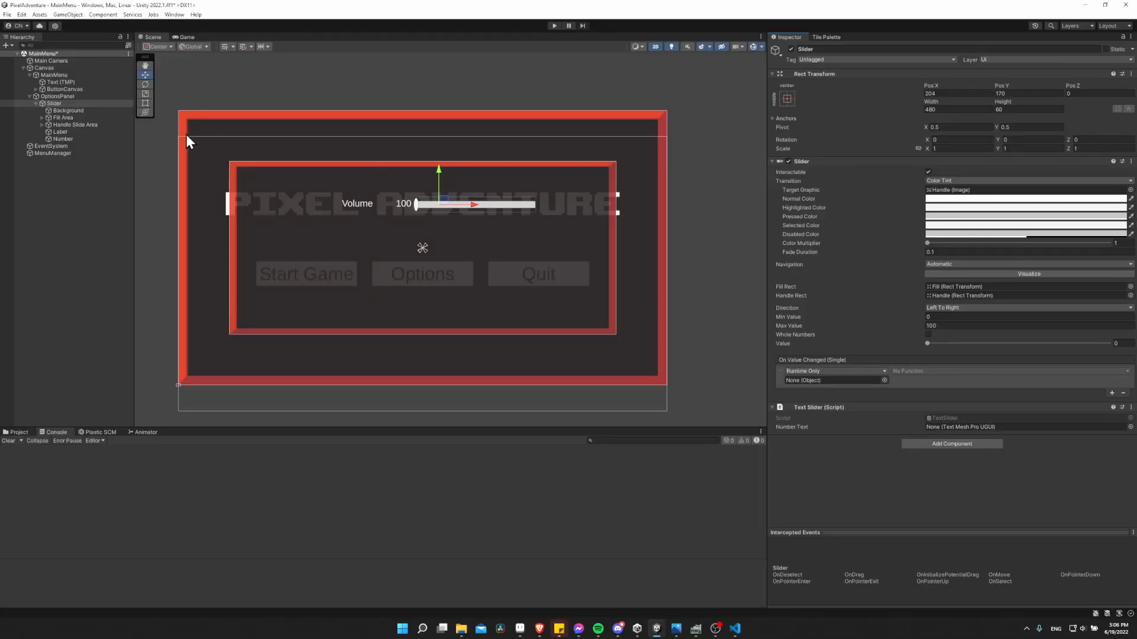
{"action": "left_click_drag", "start_coordinate": [54, 140], "coordinate": [986, 426]}
{"action": "left_click_drag", "start_coordinate": [823, 409], "coordinate": [847, 382]}
{"action": "left_click", "coordinate": [895, 371]}
{"action": "mouse_move", "coordinate": [929, 424]}
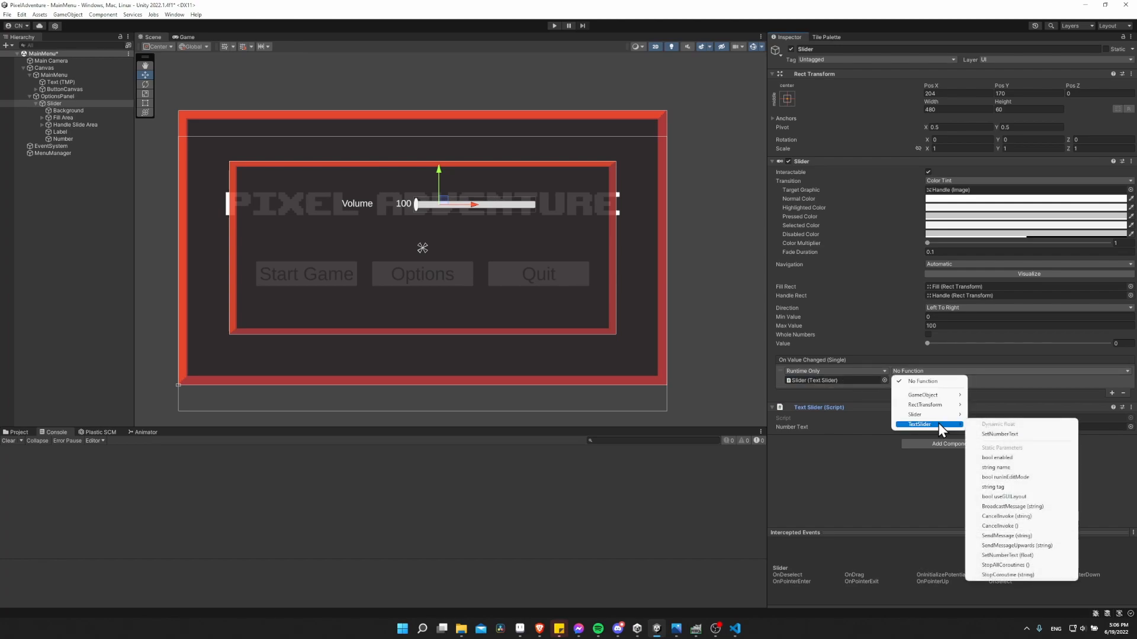
{"action": "left_click", "coordinate": [1023, 435]}
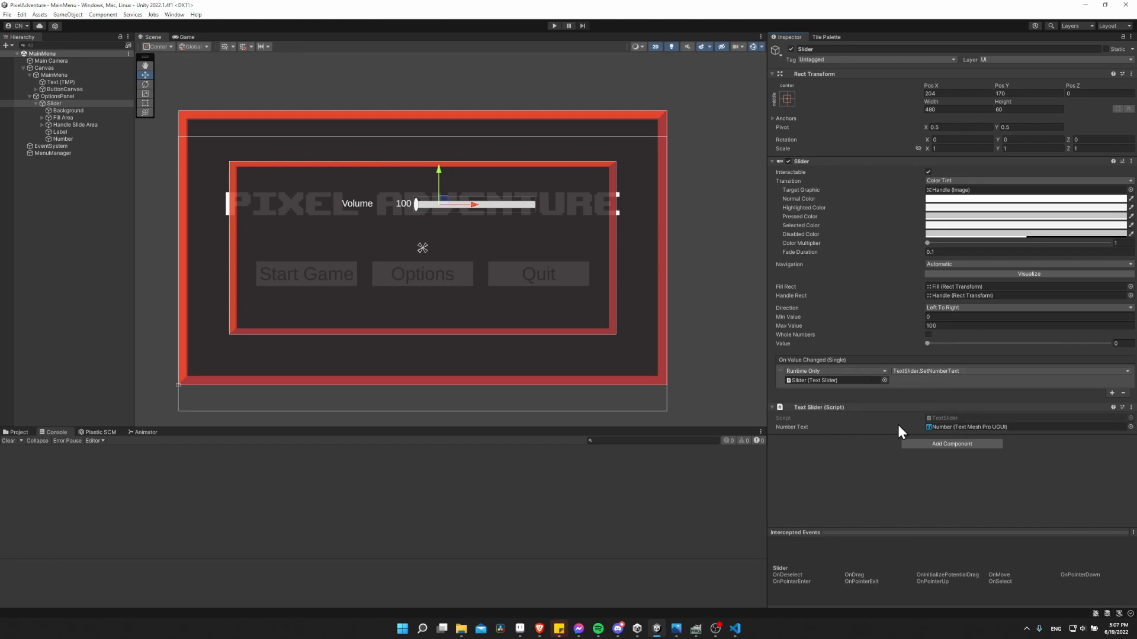
Run the scene in the Game view and test the volume slider without and with Whole Numbers enabled
{"action": "left_click", "coordinate": [551, 26]}
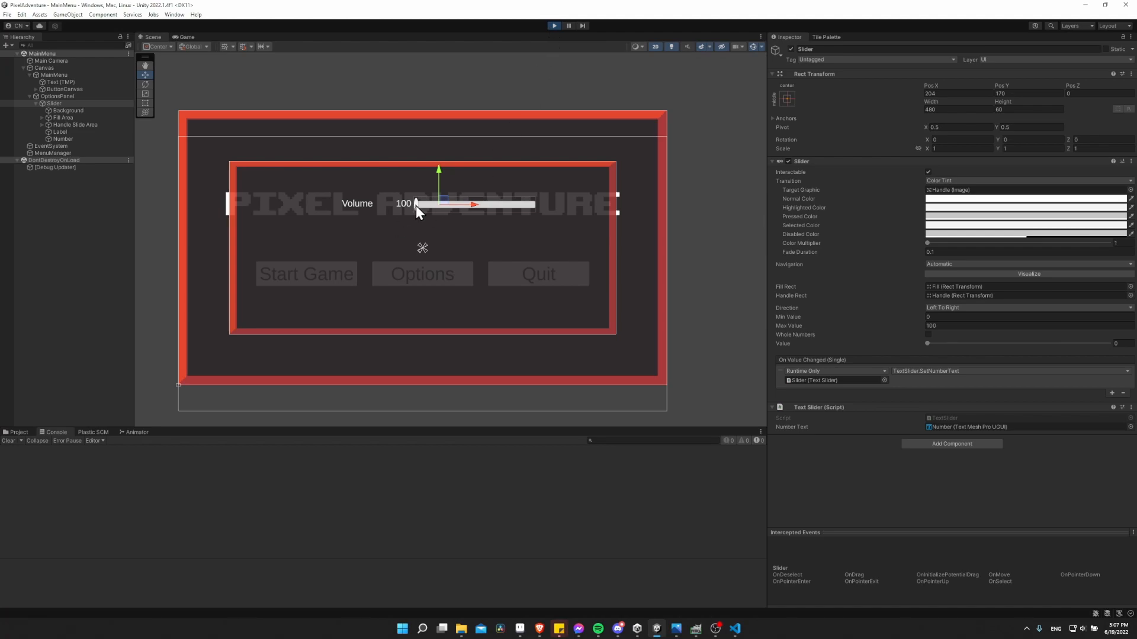
{"action": "left_click", "coordinate": [186, 37]}
{"action": "left_click_drag", "start_coordinate": [441, 183], "coordinate": [521, 186]}
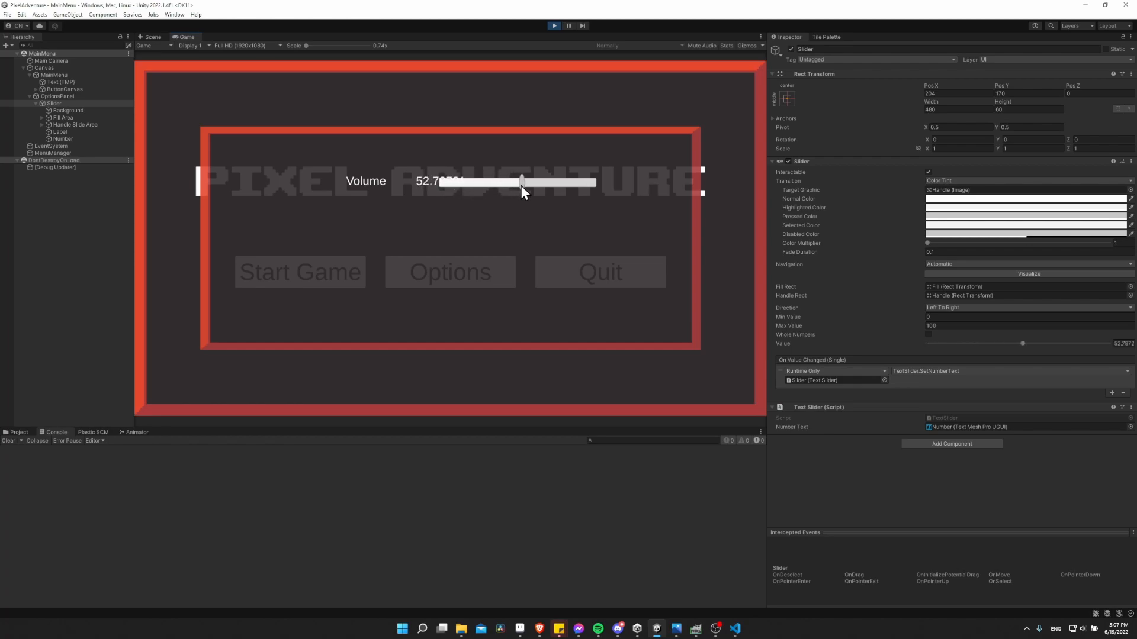
{"action": "left_click", "coordinate": [927, 334]}
{"action": "left_click_drag", "start_coordinate": [521, 183], "coordinate": [476, 183]}
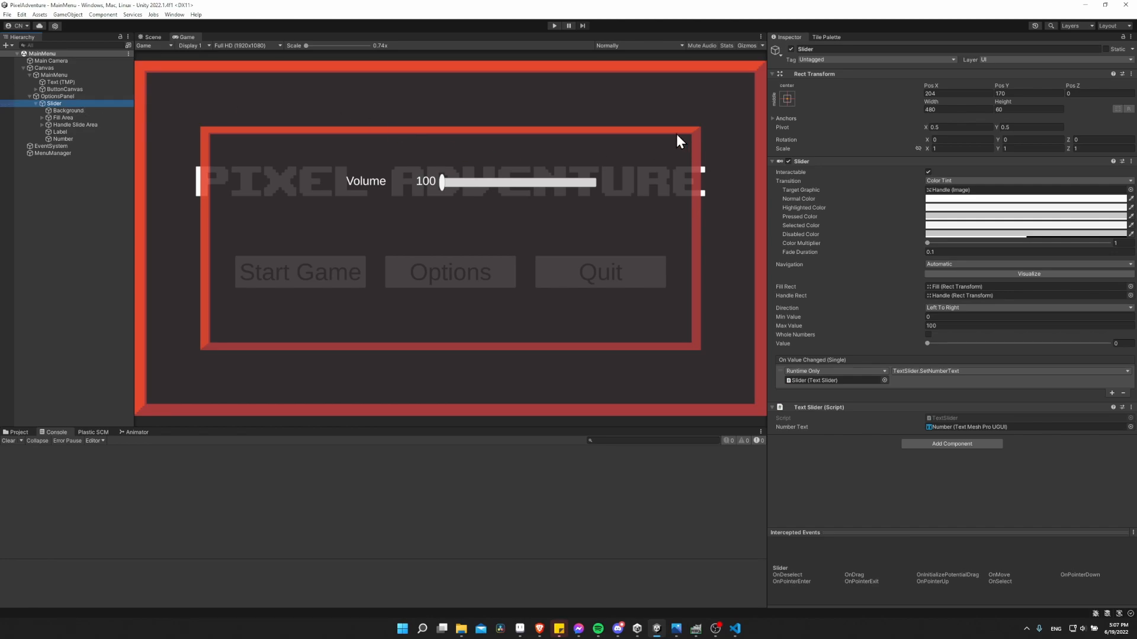
Add a TextMeshPro button as a child of OptionsPanel
{"action": "right_click", "coordinate": [72, 102]}
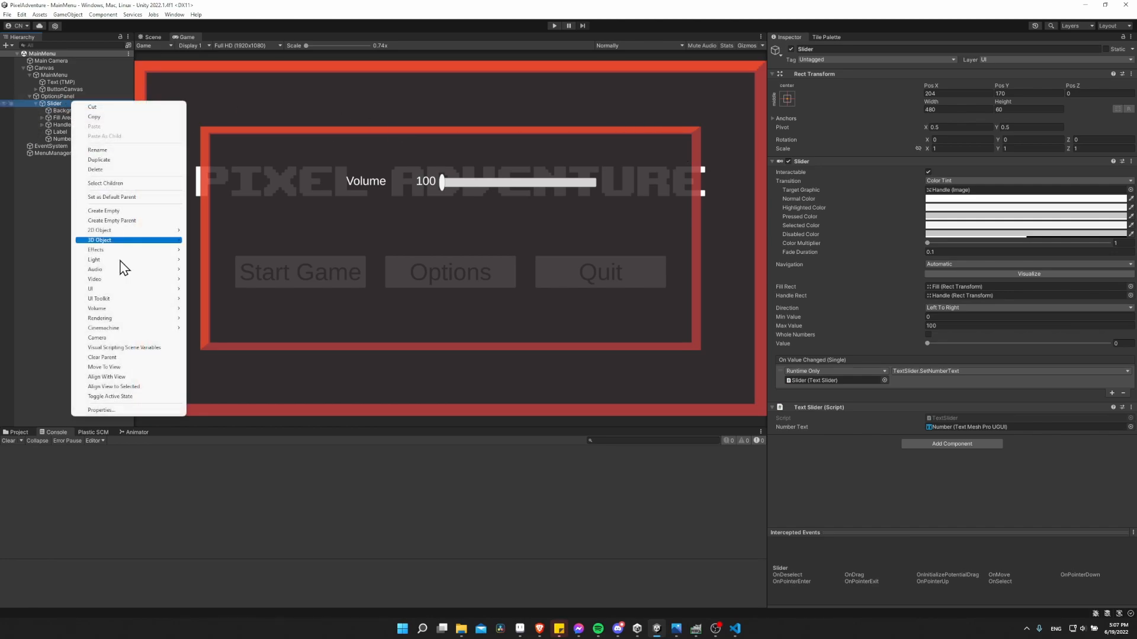
{"action": "left_click", "coordinate": [60, 96]}
{"action": "right_click", "coordinate": [60, 96]}
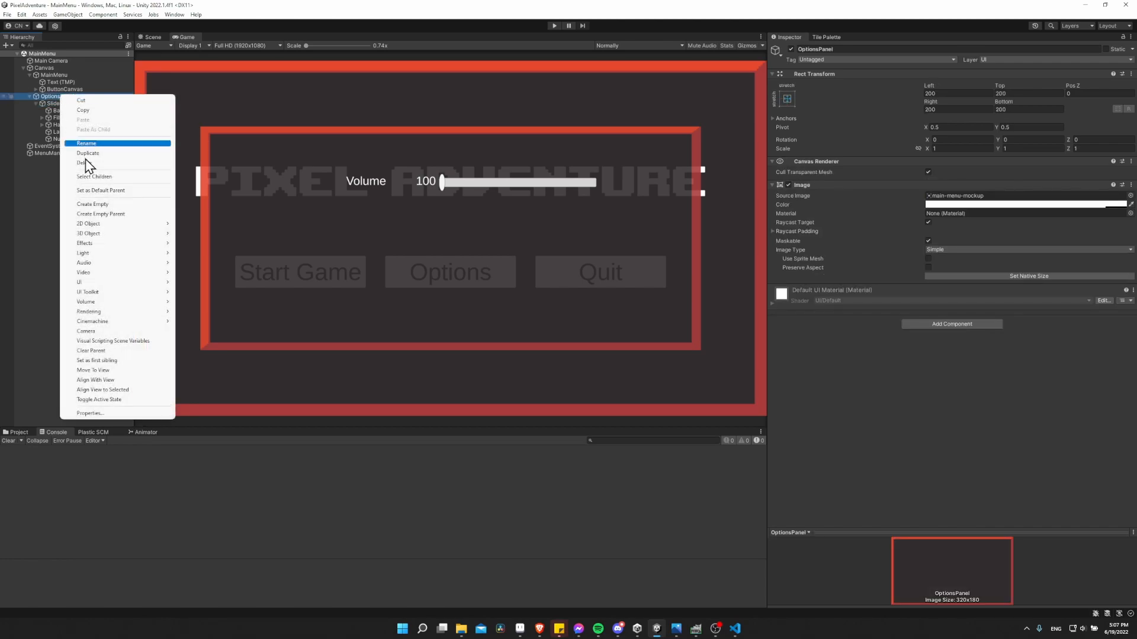
{"action": "mouse_move", "coordinate": [118, 288]}
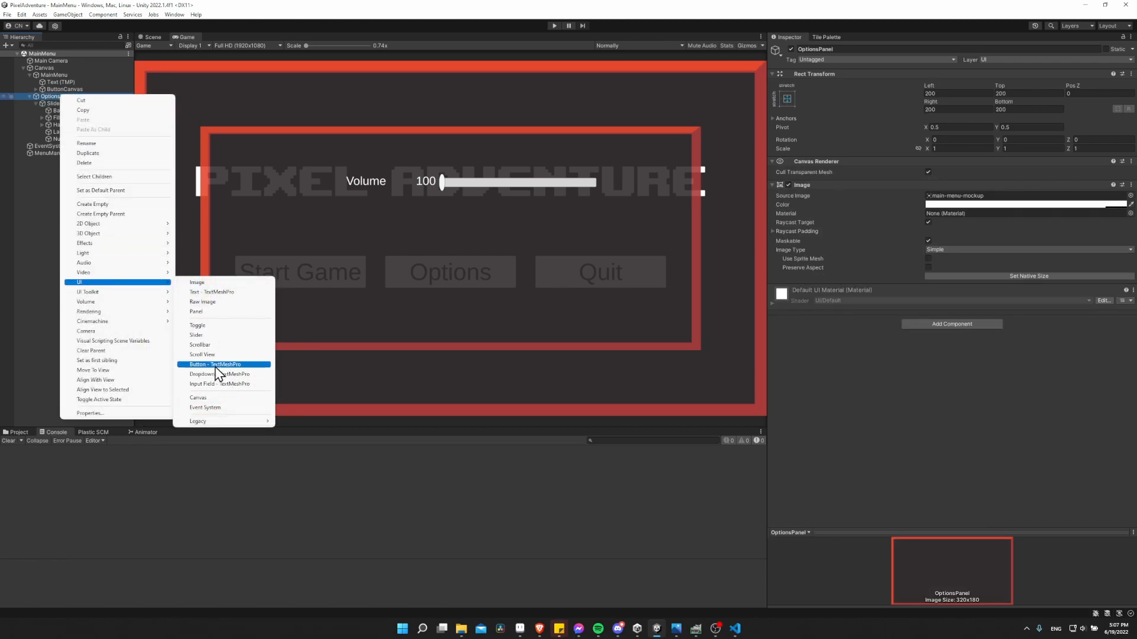
{"action": "left_click", "coordinate": [221, 365]}
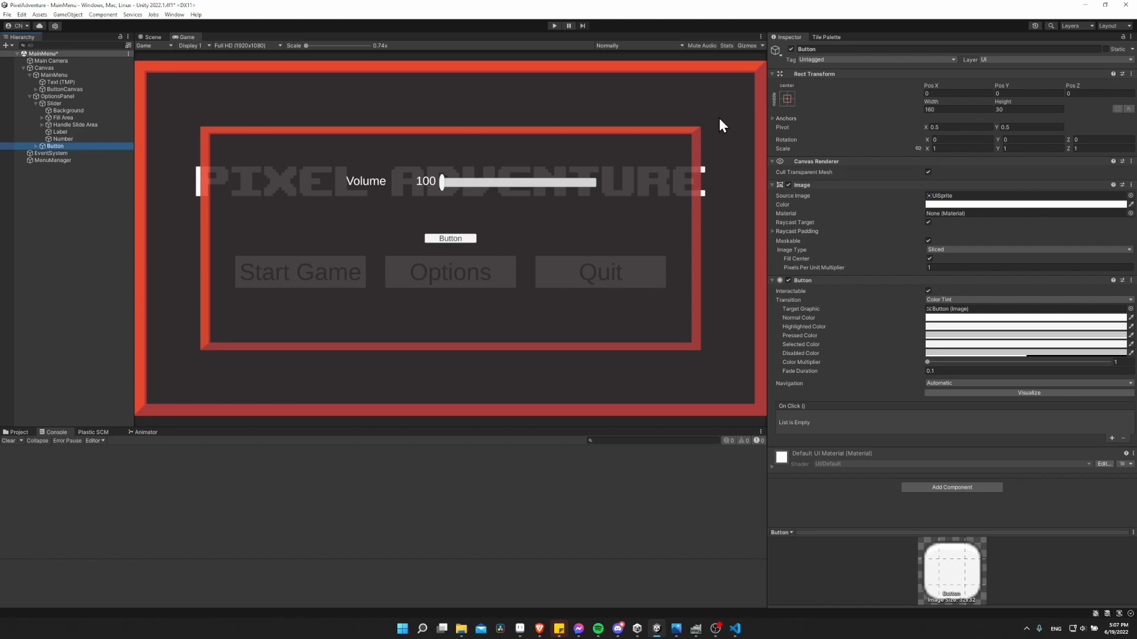
Anchor the new button with its pivot and position to the panel's top-left corner, offset to Pos X 50 and Pos Y -50
{"action": "left_click", "coordinate": [786, 99]}
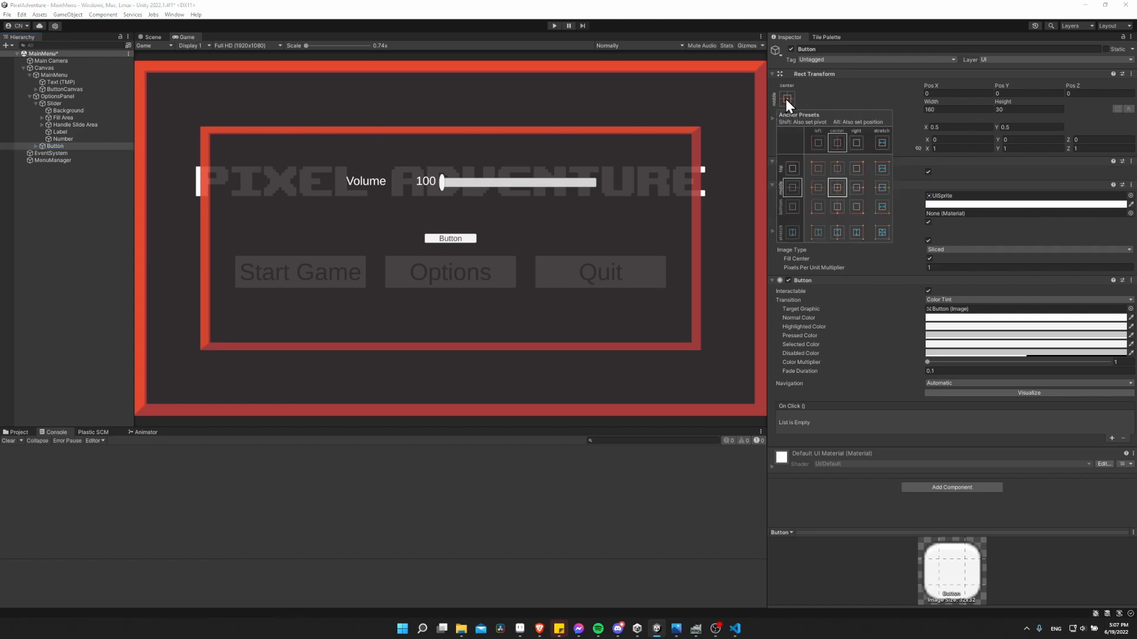
{"action": "key", "text": "alt"}
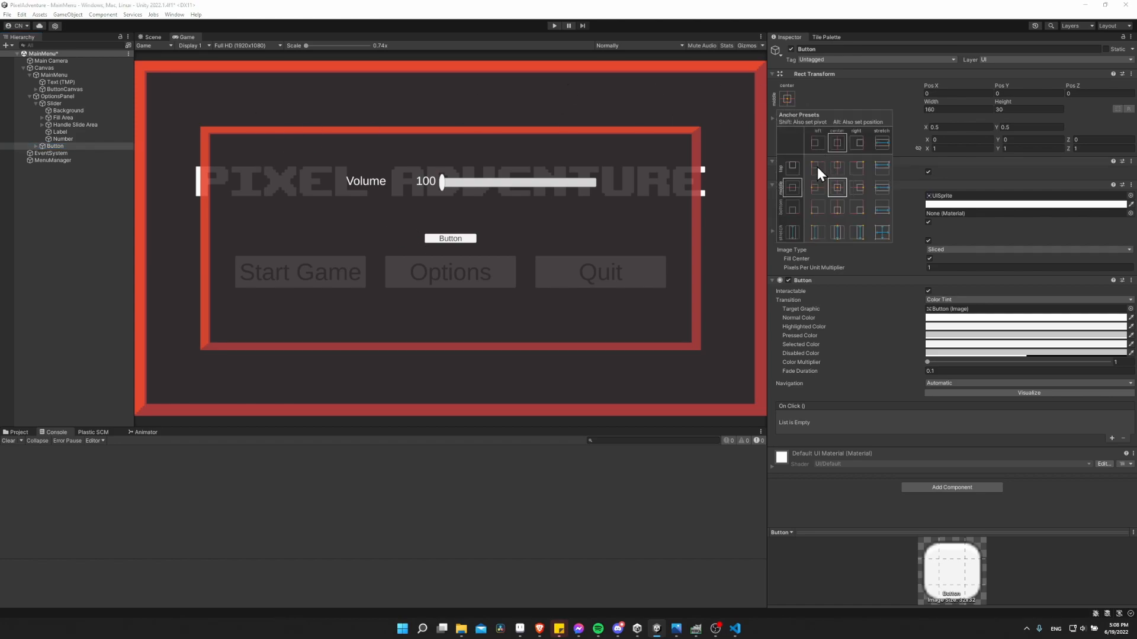
{"action": "left_click", "coordinate": [817, 167], "text": "alt+shift"}
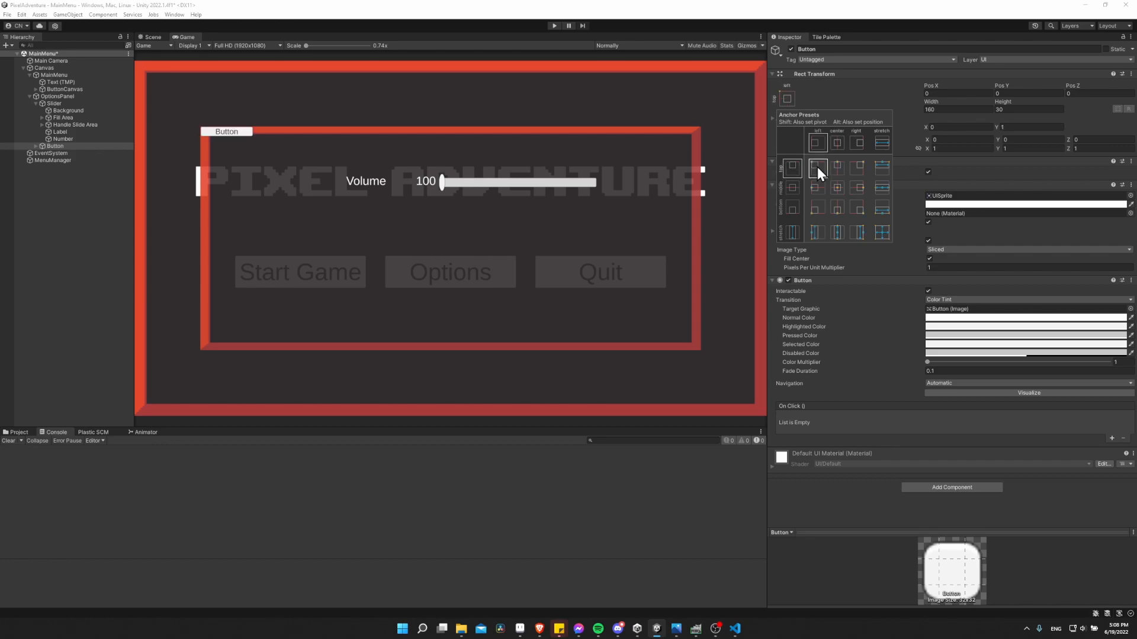
{"action": "left_click", "coordinate": [955, 93]}
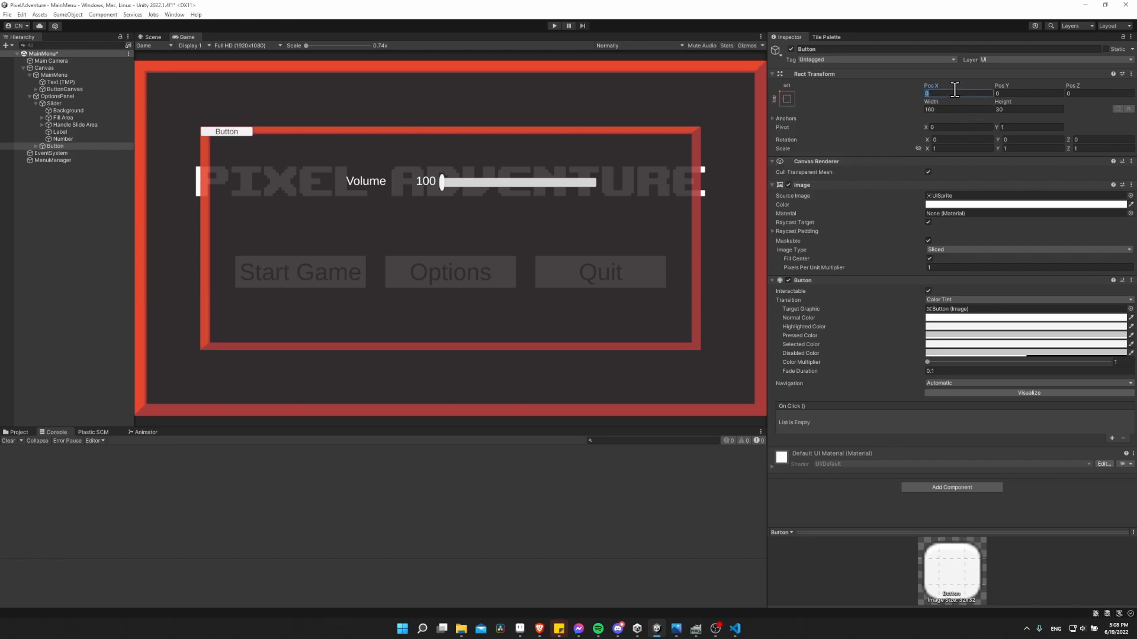
{"action": "type", "text": "50"}
{"action": "key", "text": "Tab"}
{"action": "type", "text": "50"}
{"action": "key", "text": "BackSpace"}
{"action": "key", "text": "BackSpace"}
{"action": "type", "text": "-50"}
{"action": "key", "text": "Tab"}
Change the new button's label text to Close
{"action": "left_click", "coordinate": [101, 146]}
{"action": "left_click", "coordinate": [36, 146]}
{"action": "left_click", "coordinate": [95, 154]}
{"action": "left_click", "coordinate": [918, 236]}
{"action": "type", "text": "Close"}
{"action": "left_click", "coordinate": [223, 153]}
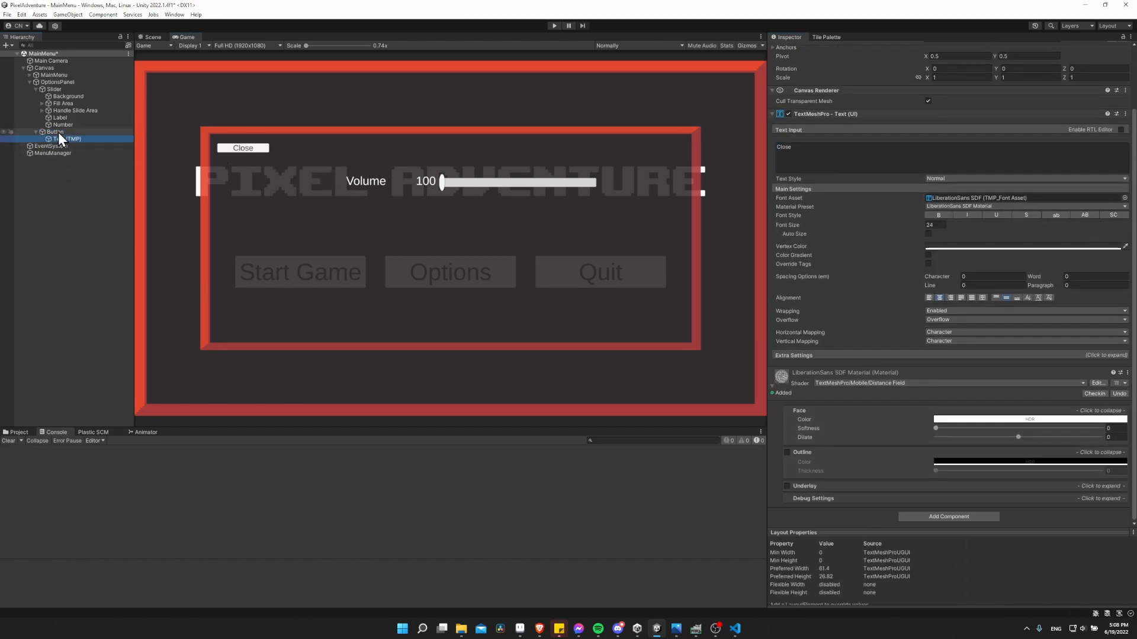
Add an On Click event to the Close button that calls GameObject.SetActive on OptionsPanel with the value unchecked
{"action": "left_click", "coordinate": [57, 132]}
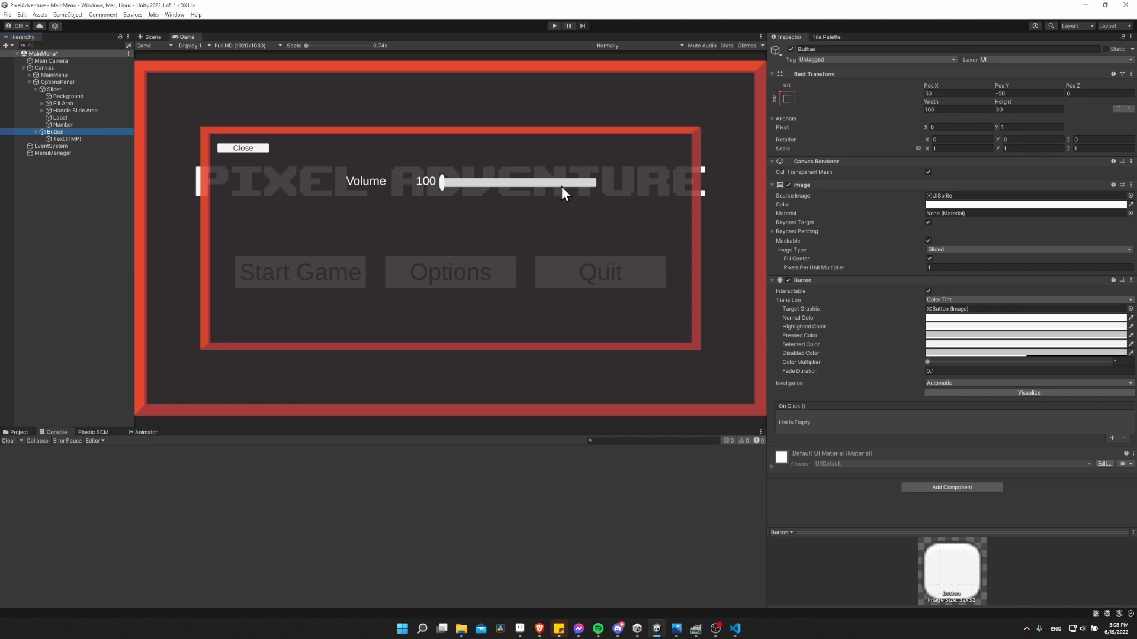
{"action": "left_click", "coordinate": [1111, 439]}
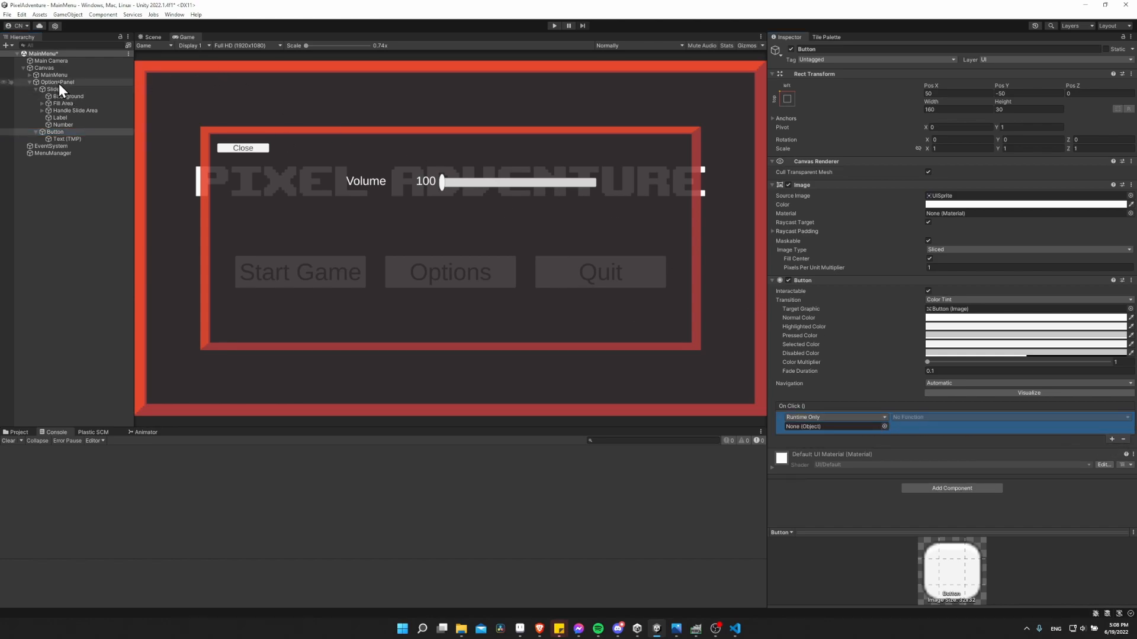
{"action": "left_click_drag", "start_coordinate": [56, 87], "coordinate": [822, 425]}
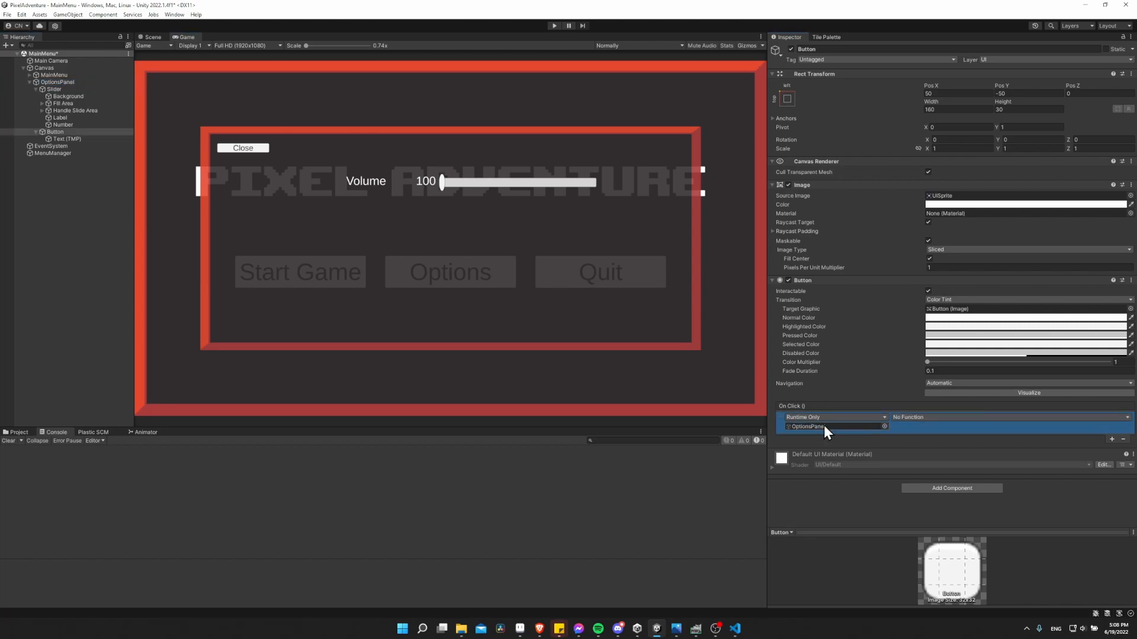
{"action": "left_click", "coordinate": [904, 418]}
{"action": "mouse_move", "coordinate": [923, 447]}
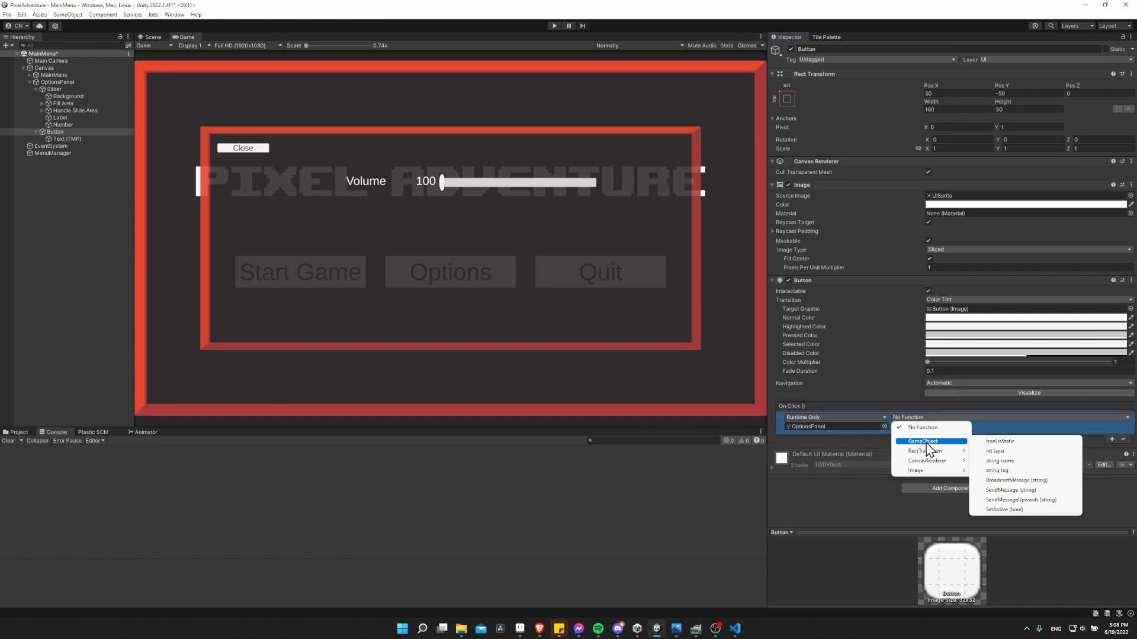
{"action": "left_click", "coordinate": [1010, 510]}
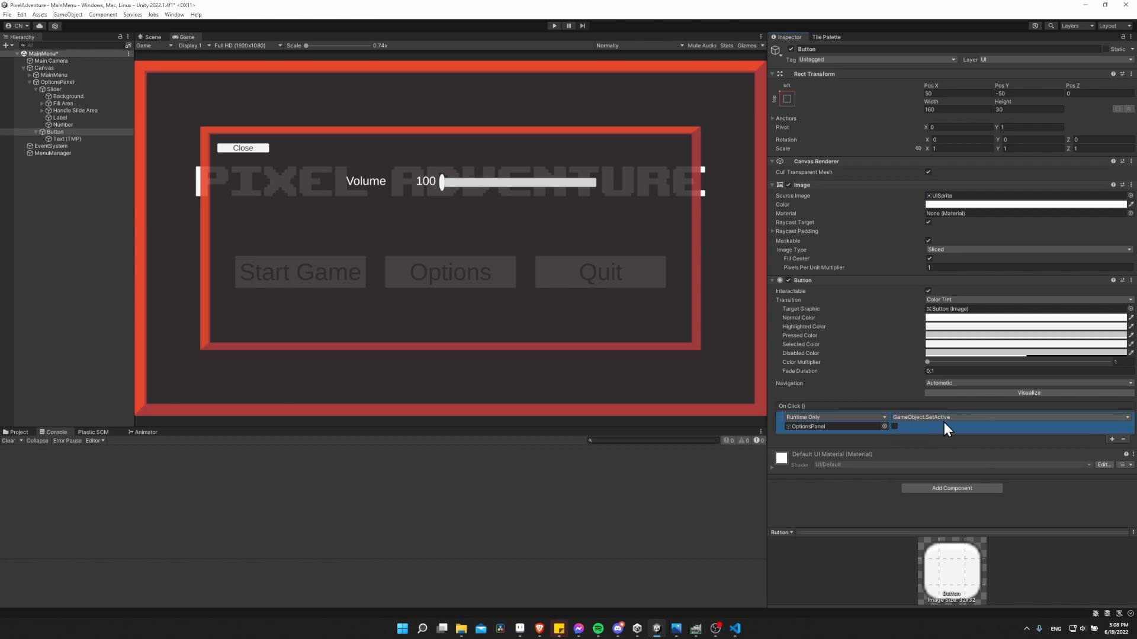
Run the scene to test that the Close button hides the options panel, and stop play mode
{"action": "left_click", "coordinate": [553, 25]}
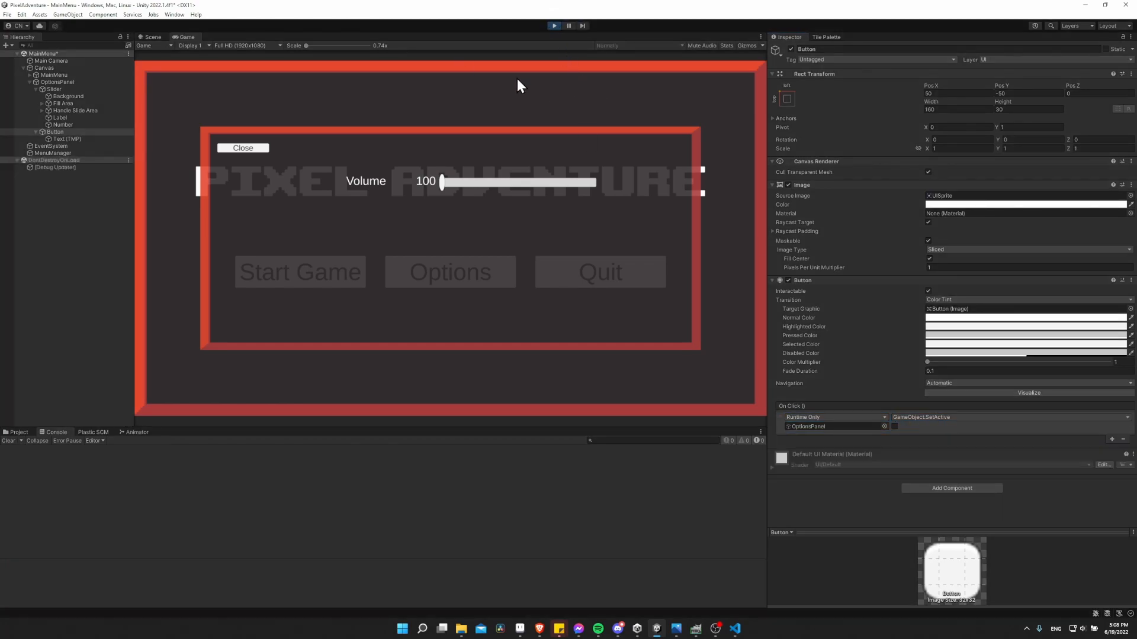
{"action": "left_click", "coordinate": [248, 148]}
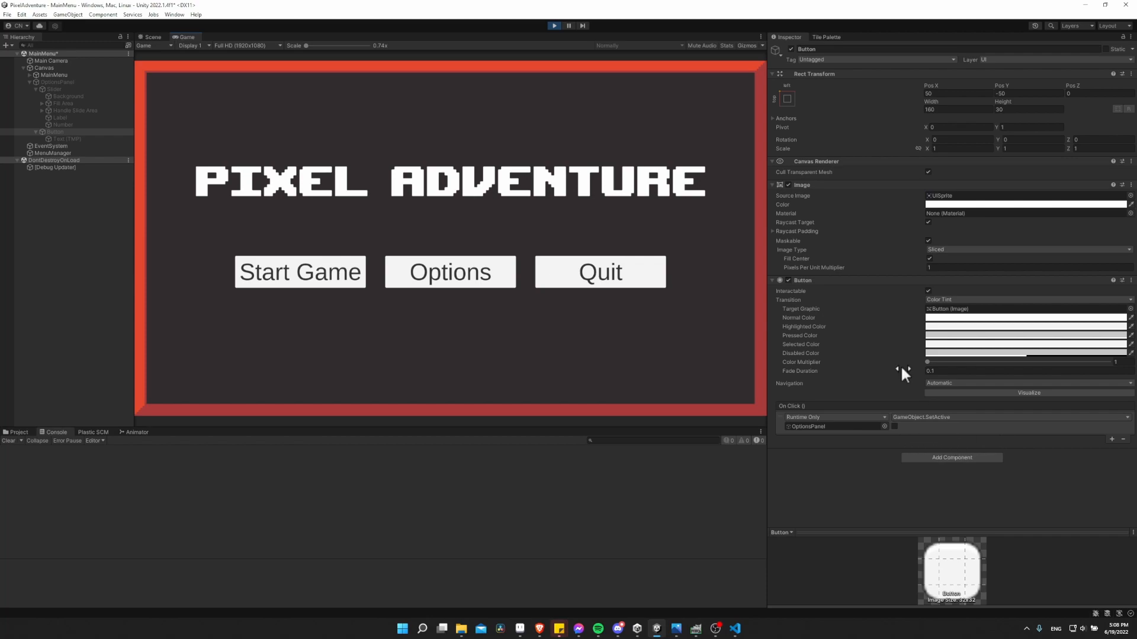
{"action": "left_click", "coordinate": [553, 25]}
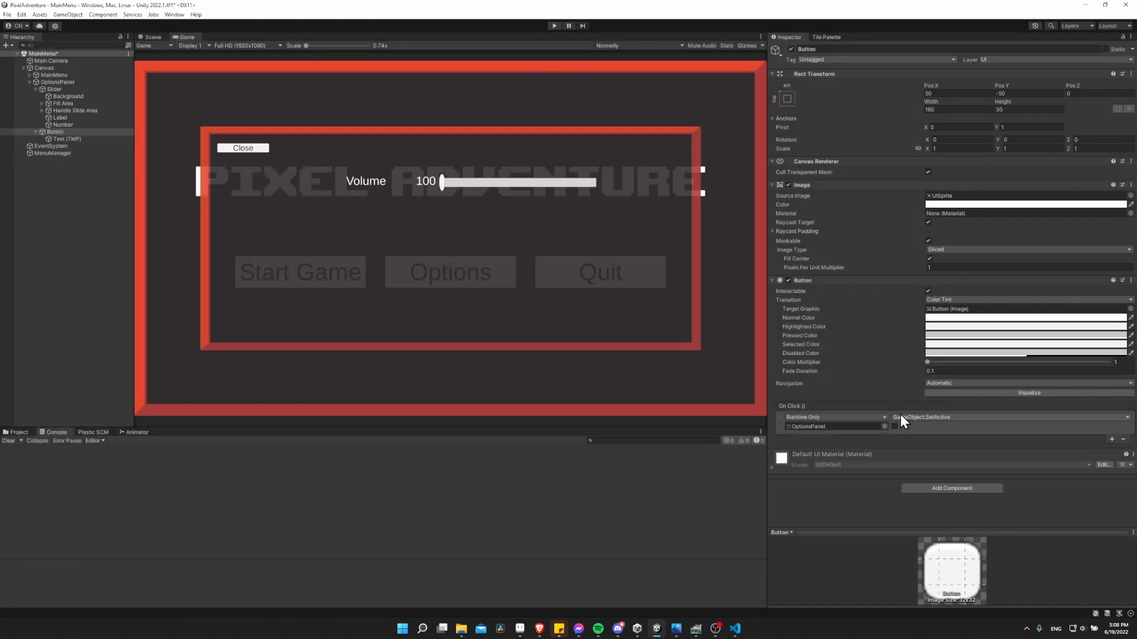
Deactivate the OptionsPanel object so it is hidden when the scene starts
{"action": "left_click", "coordinate": [29, 81]}
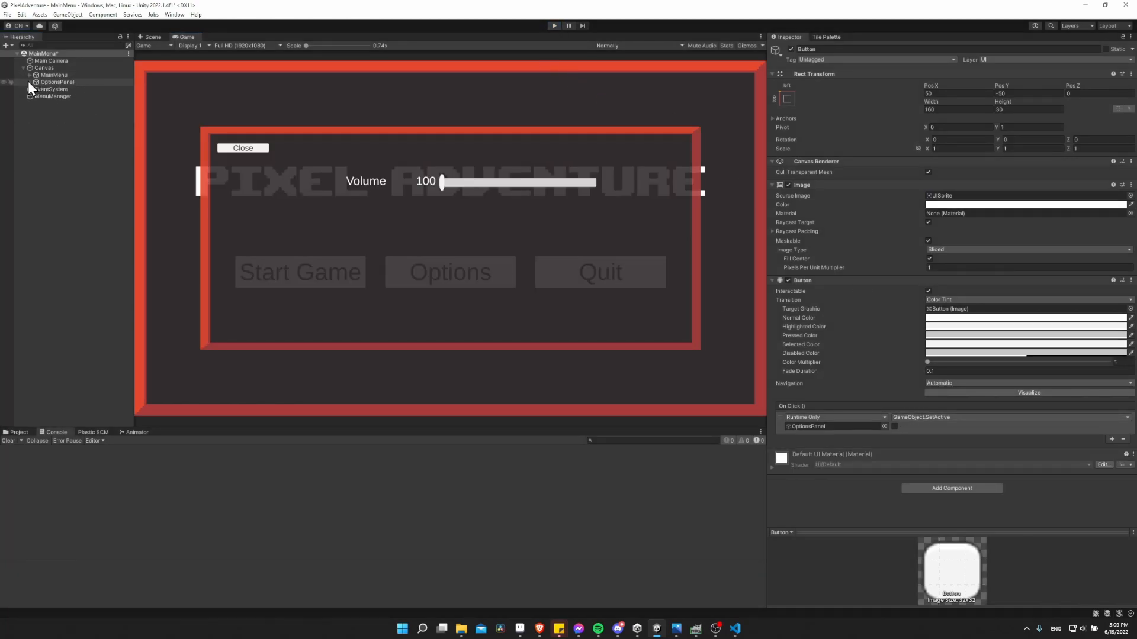
{"action": "left_click", "coordinate": [53, 82]}
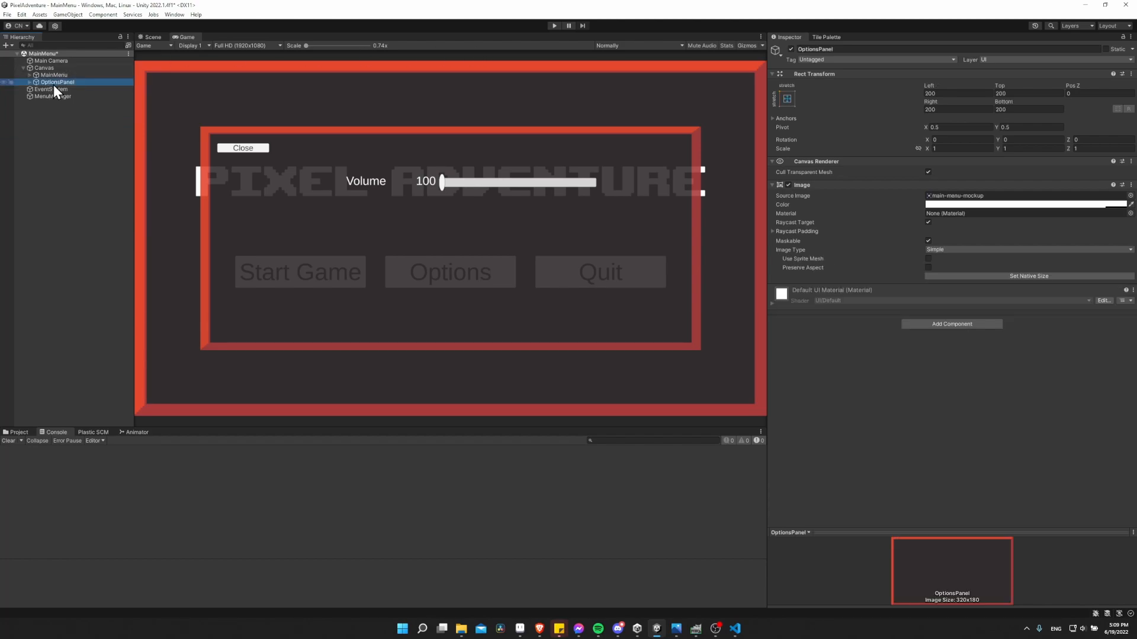
{"action": "left_click", "coordinate": [791, 50]}
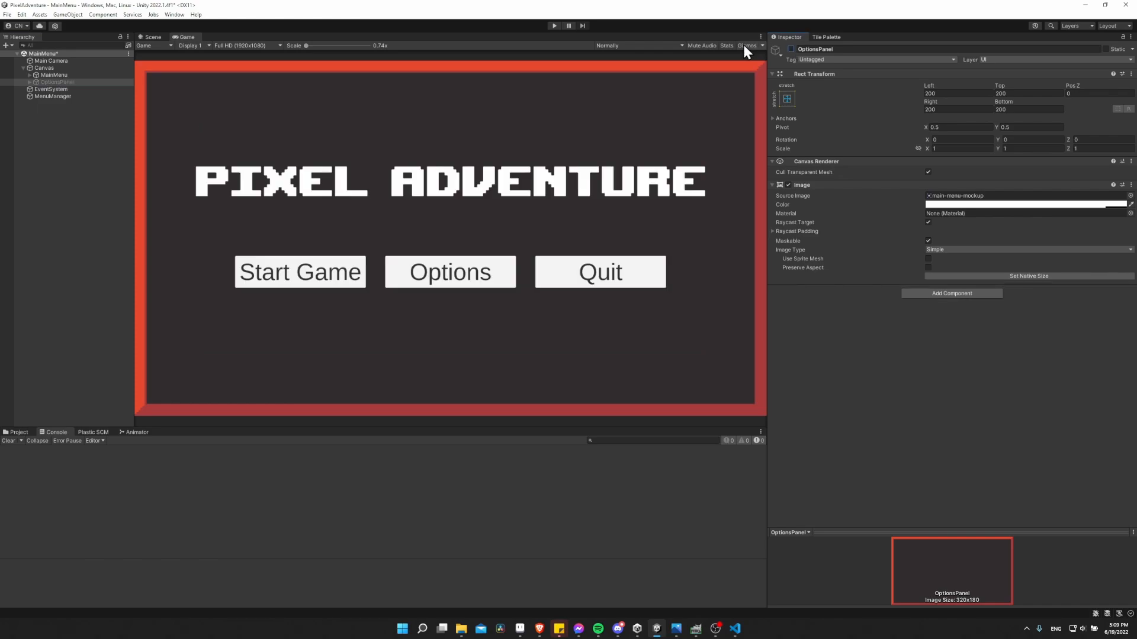
Add an On Click event to OptionsButton that calls GameObject.SetActive on OptionsPanel with the value checked
{"action": "left_click", "coordinate": [37, 75]}
{"action": "left_click", "coordinate": [30, 76]}
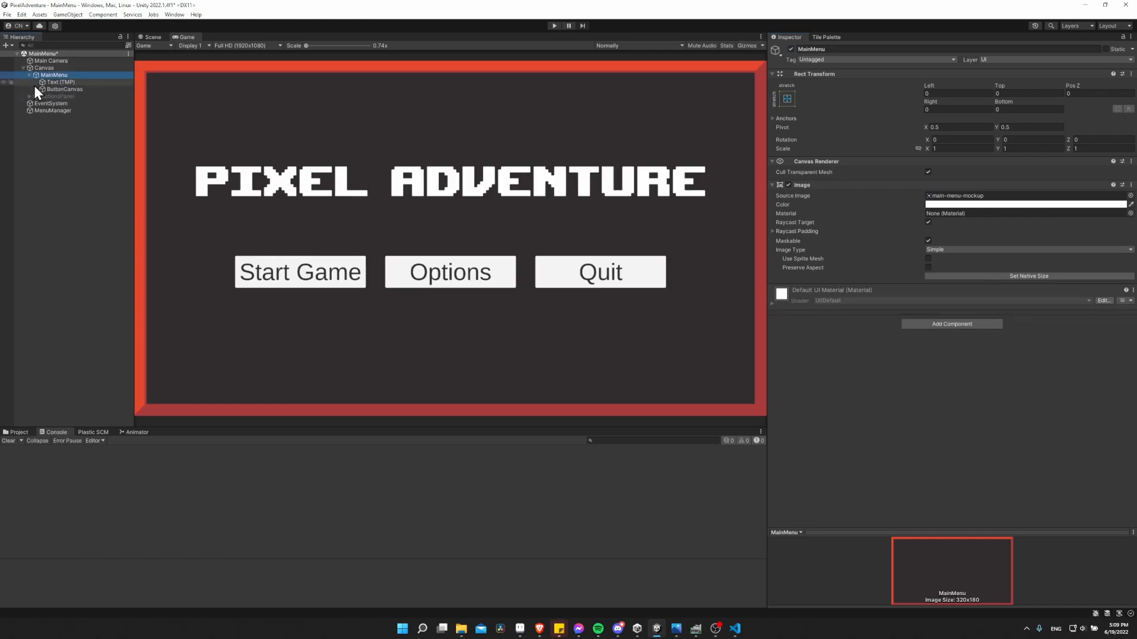
{"action": "left_click", "coordinate": [36, 89]}
{"action": "left_click", "coordinate": [56, 103]}
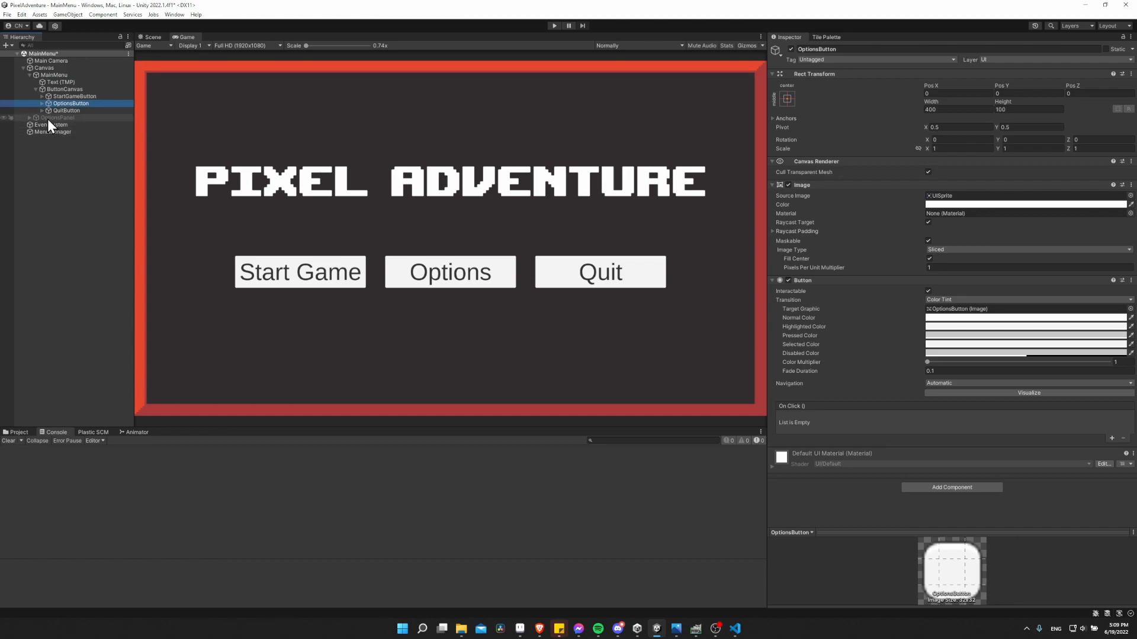
{"action": "left_click", "coordinate": [1111, 438]}
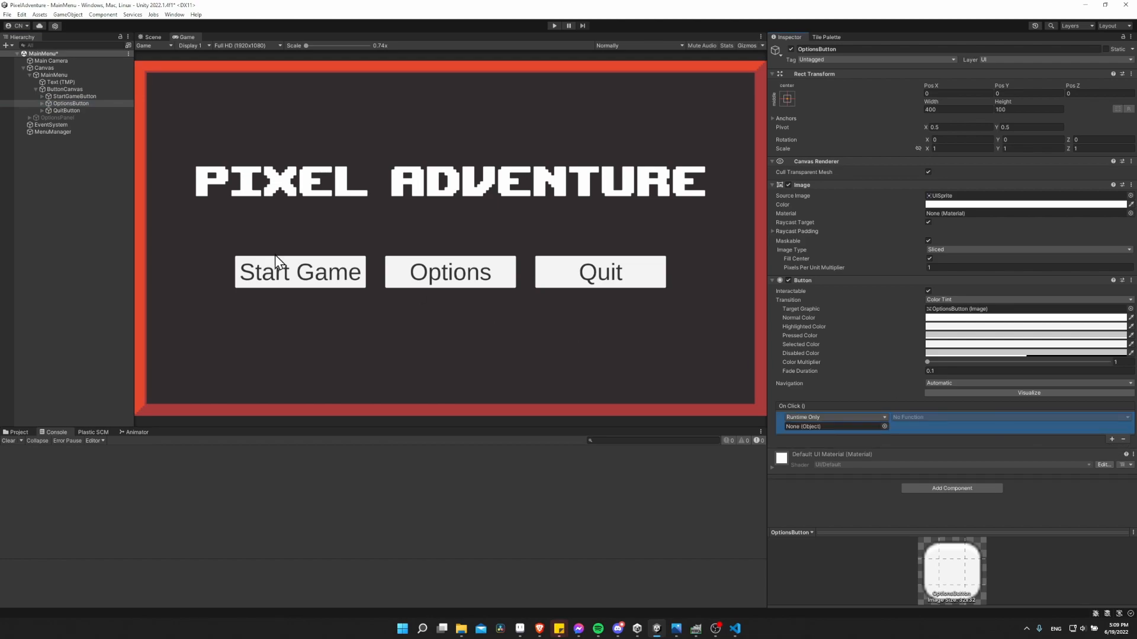
{"action": "left_click_drag", "start_coordinate": [38, 117], "coordinate": [867, 428]}
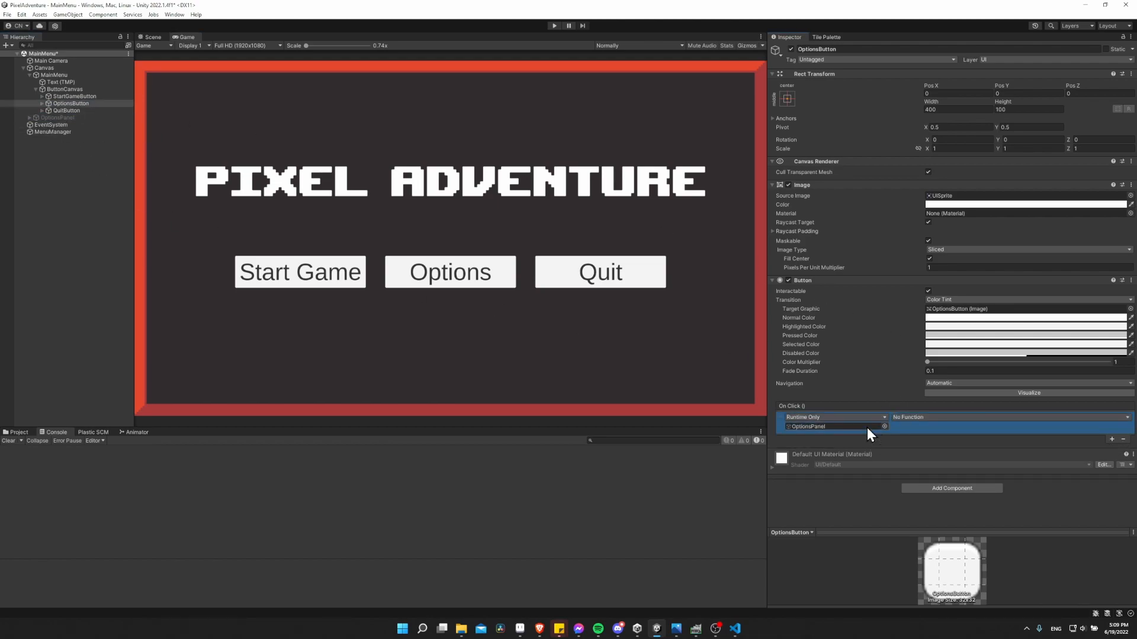
{"action": "left_click", "coordinate": [903, 418]}
{"action": "mouse_move", "coordinate": [926, 442]}
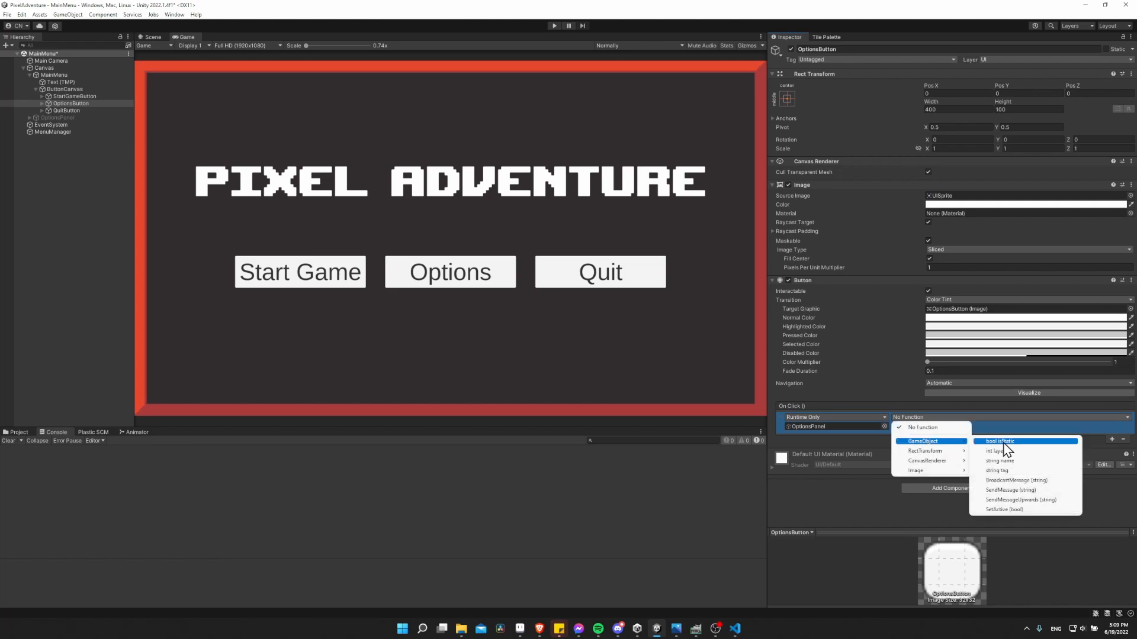
{"action": "left_click", "coordinate": [1013, 510]}
{"action": "left_click", "coordinate": [894, 427]}
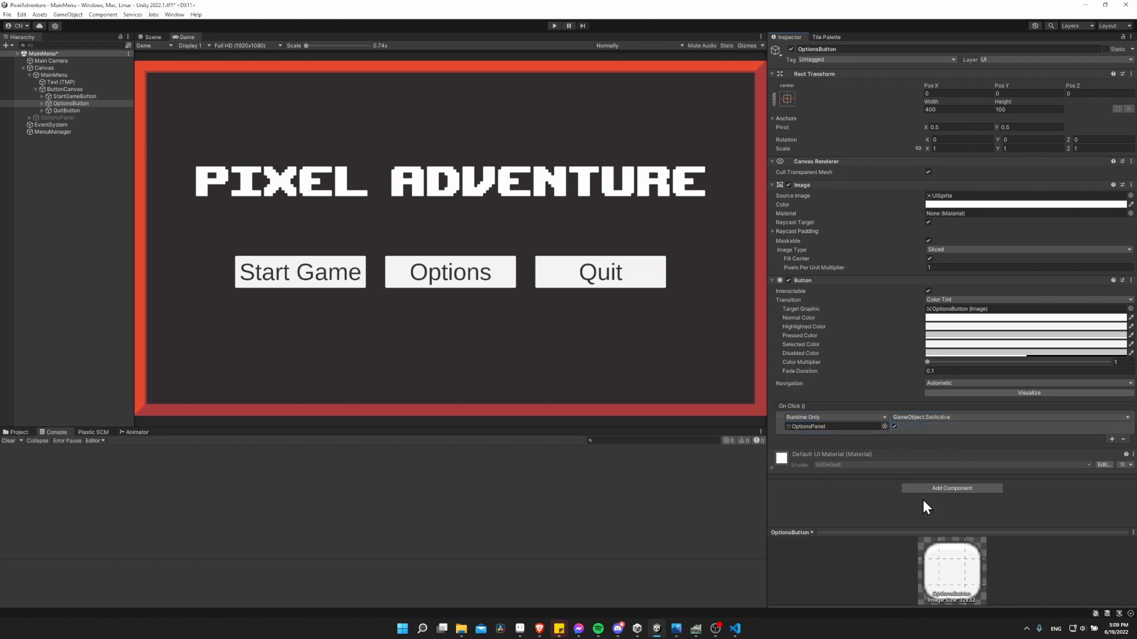
Run the scene to test opening and closing the options panel and starting the game, and stop play mode
{"action": "left_click", "coordinate": [554, 25]}
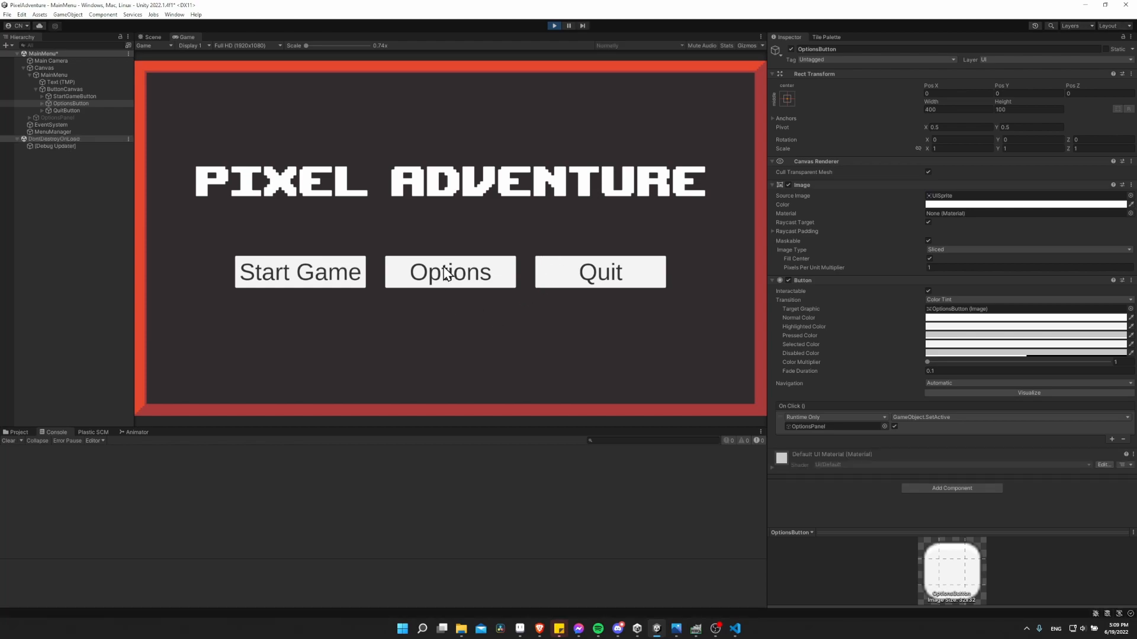
{"action": "left_click", "coordinate": [443, 271]}
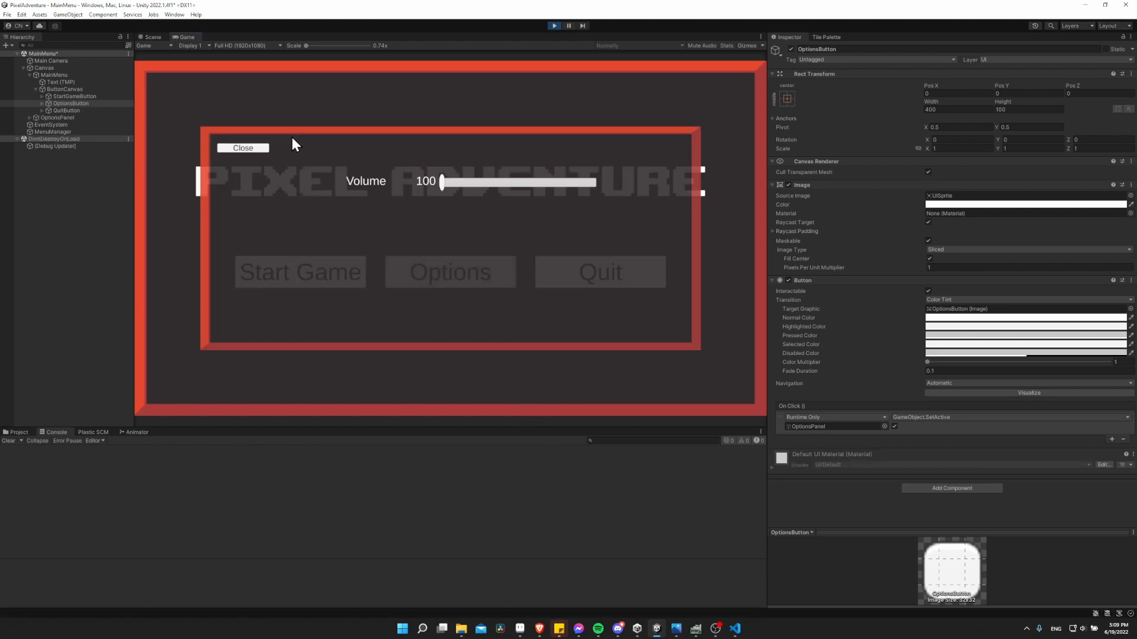
{"action": "left_click", "coordinate": [261, 149]}
{"action": "left_click", "coordinate": [446, 285]}
{"action": "left_click", "coordinate": [242, 149]}
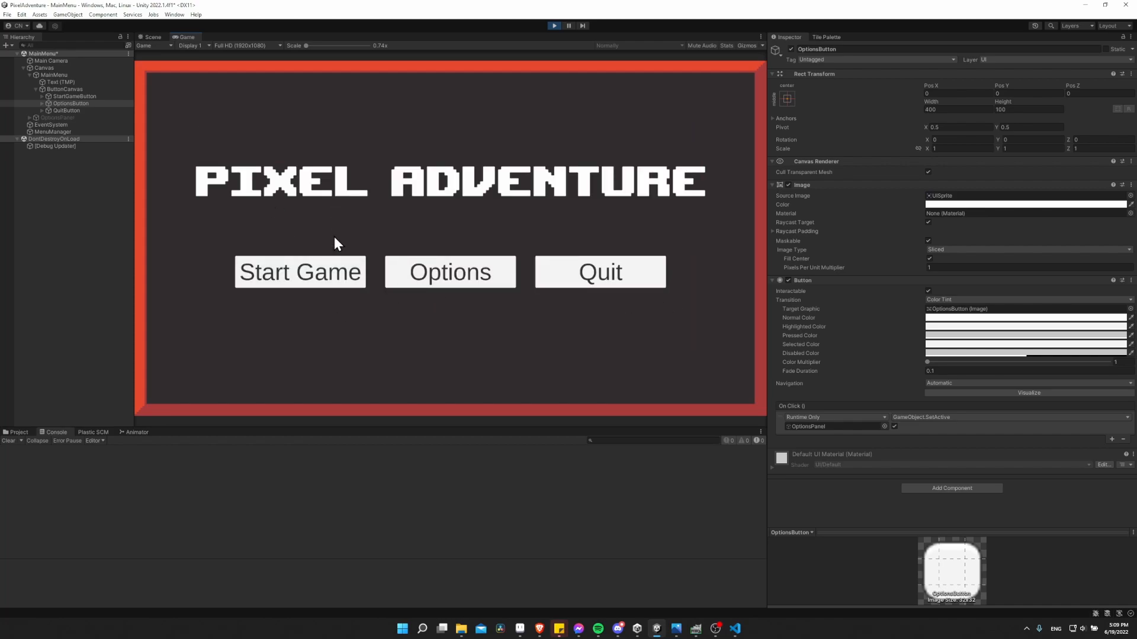
{"action": "left_click", "coordinate": [334, 276]}
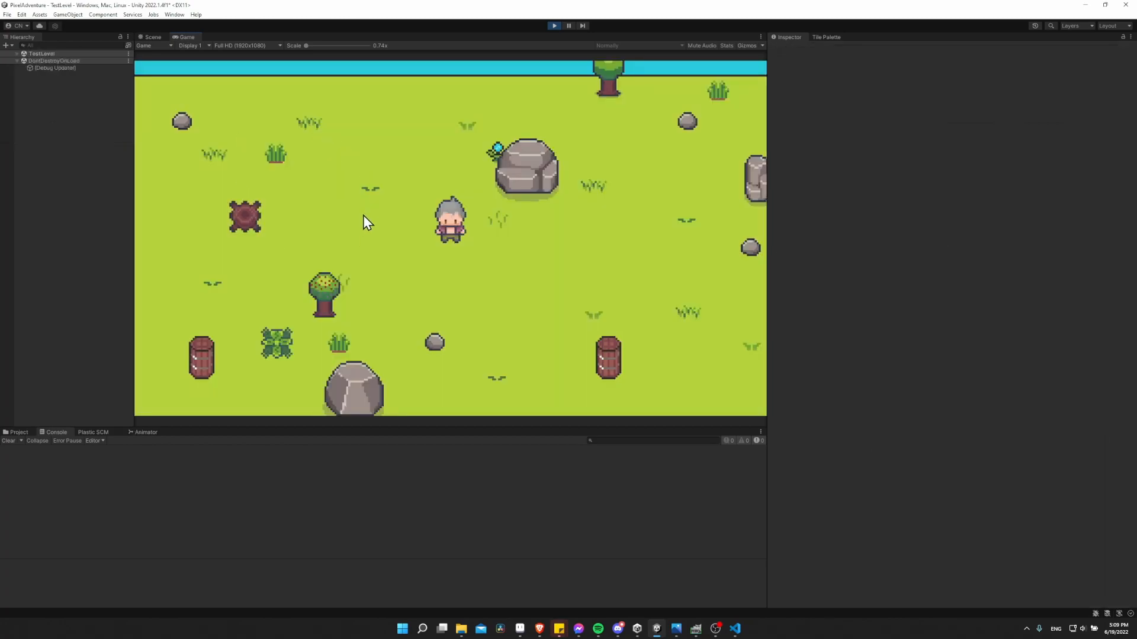
{"action": "left_click", "coordinate": [554, 25]}
Run the main menu again to try the Options, Close and Quit buttons, and stop play mode
{"action": "left_click", "coordinate": [554, 26]}
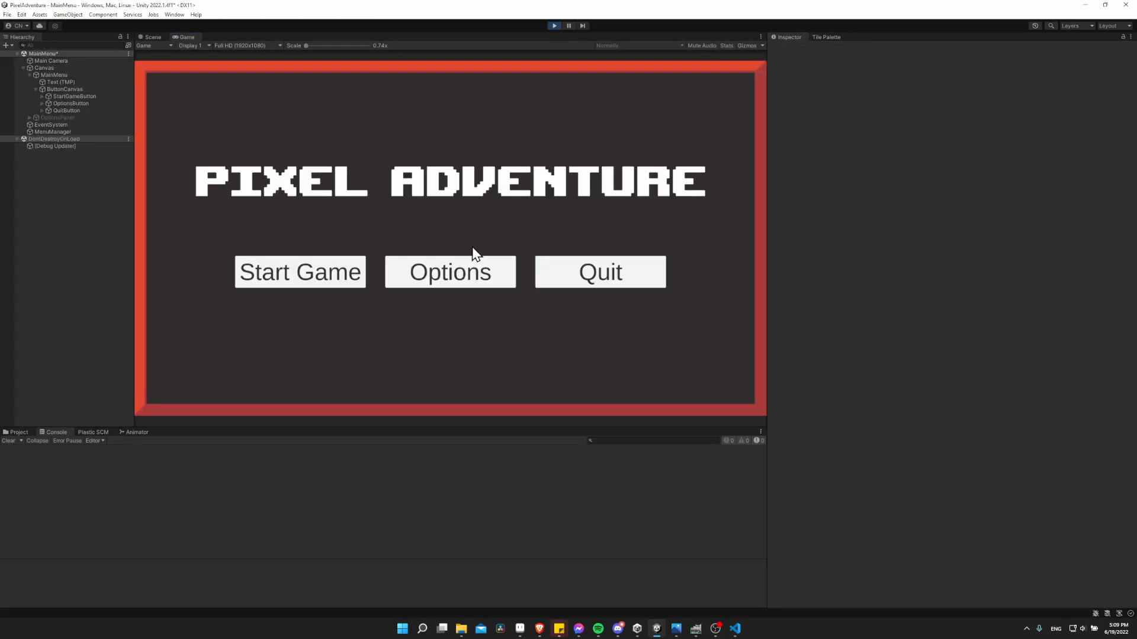
{"action": "left_click", "coordinate": [486, 283]}
{"action": "left_click", "coordinate": [249, 149]}
{"action": "left_click", "coordinate": [563, 274]}
{"action": "left_click", "coordinate": [463, 272]}
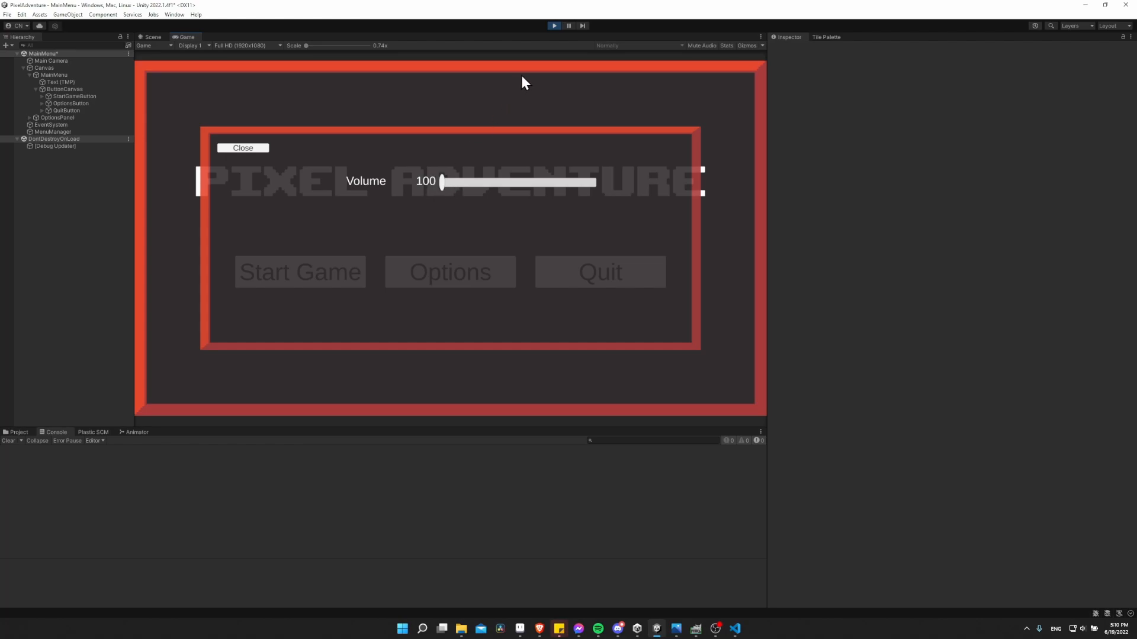
{"action": "left_click", "coordinate": [554, 26]}
Open the options slider's TextSlider script for editing and add a Start method that calls SetNumberText
{"action": "left_click", "coordinate": [30, 117]}
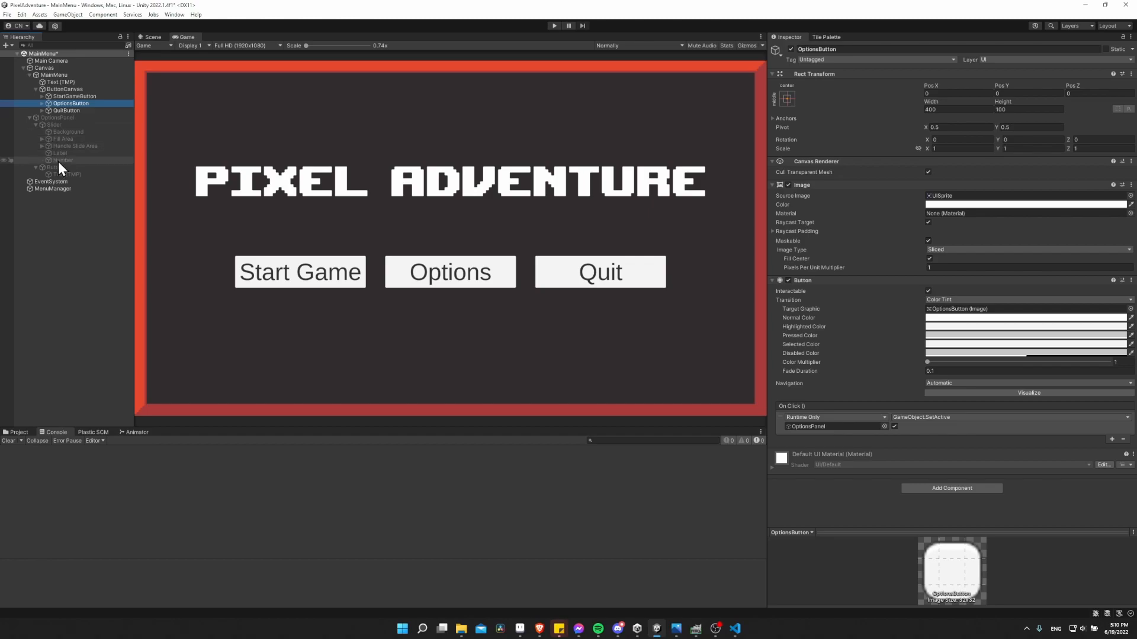
{"action": "left_click", "coordinate": [54, 125]}
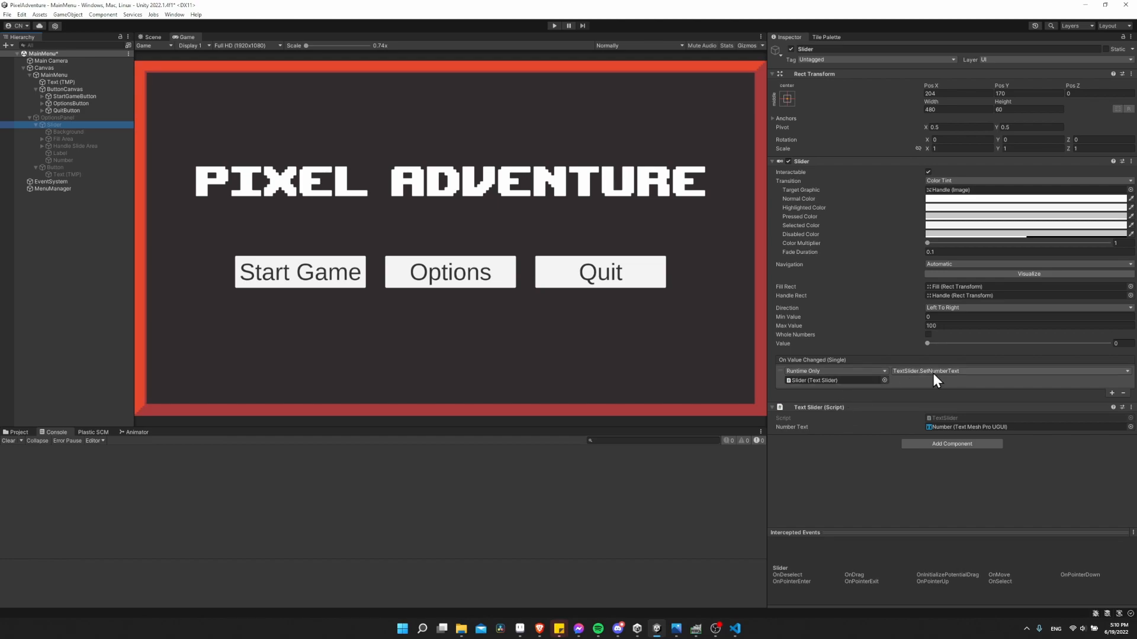
{"action": "left_click", "coordinate": [1131, 408]}
{"action": "left_click", "coordinate": [1073, 516]}
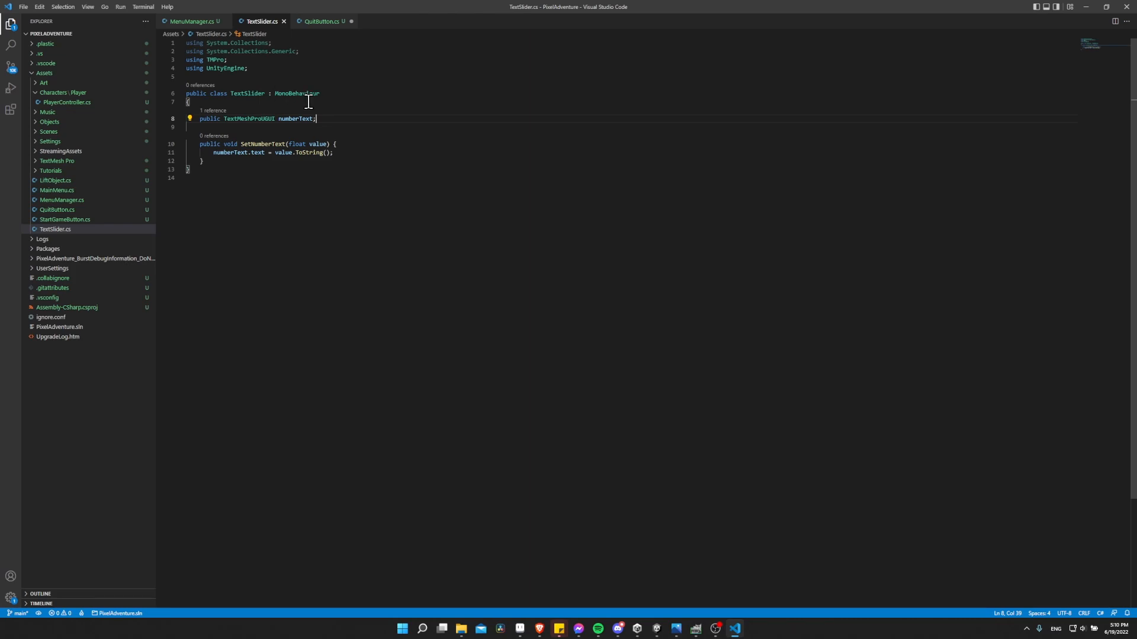
{"action": "key", "text": "Return"}
{"action": "type", "text": "void Start() {"}
{"action": "key", "text": "Return"}
{"action": "type", "text": "SetNumberText("}
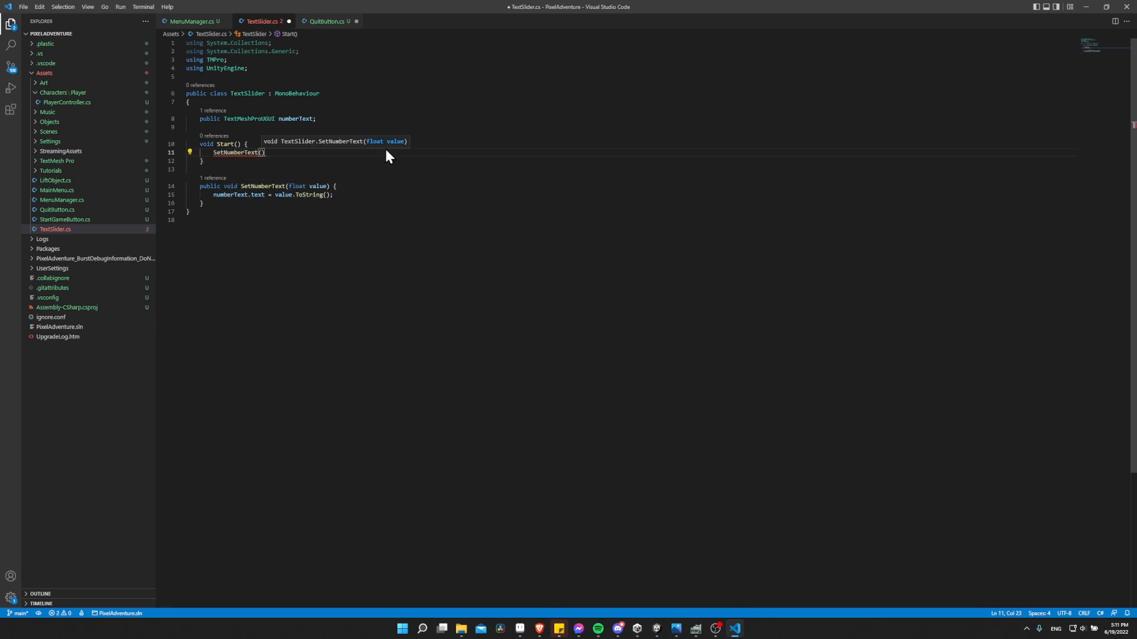
Declare a private Slider field called slider below numberText in the TextSlider class
{"action": "left_click", "coordinate": [327, 117]}
{"action": "key", "text": "alt+Tab"}
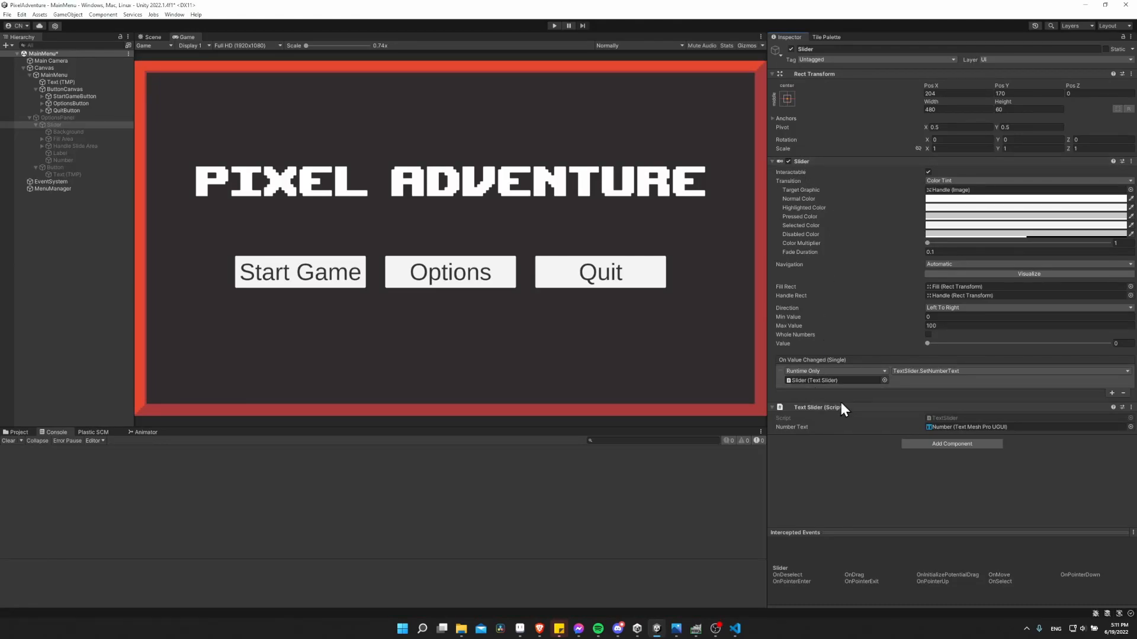
{"action": "key", "text": "alt+Tab"}
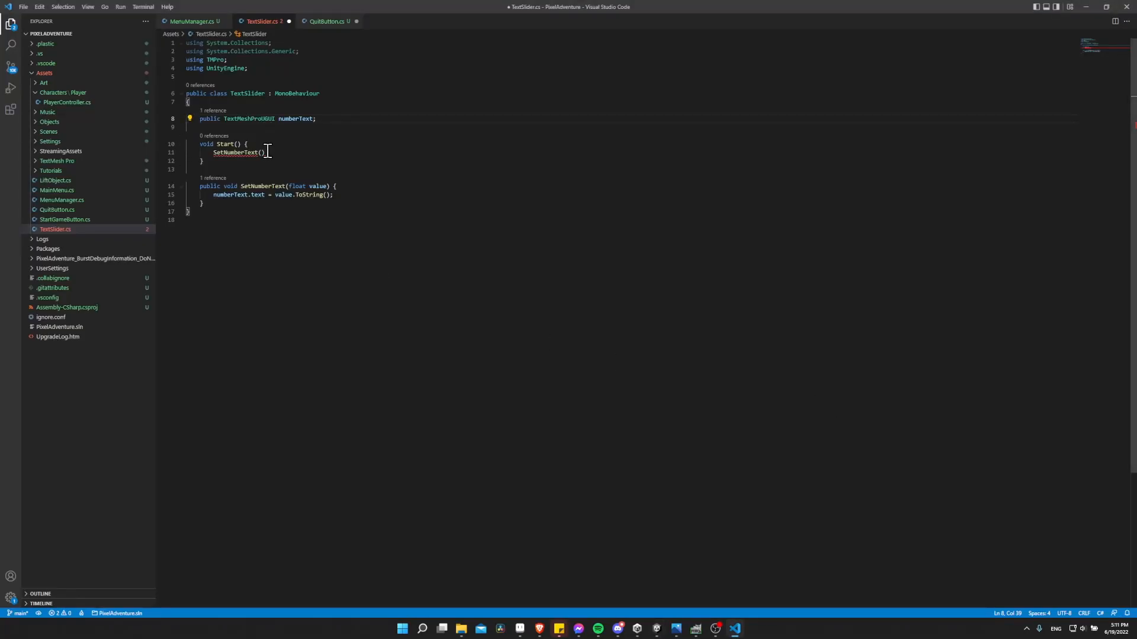
{"action": "mouse_move", "coordinate": [251, 153]}
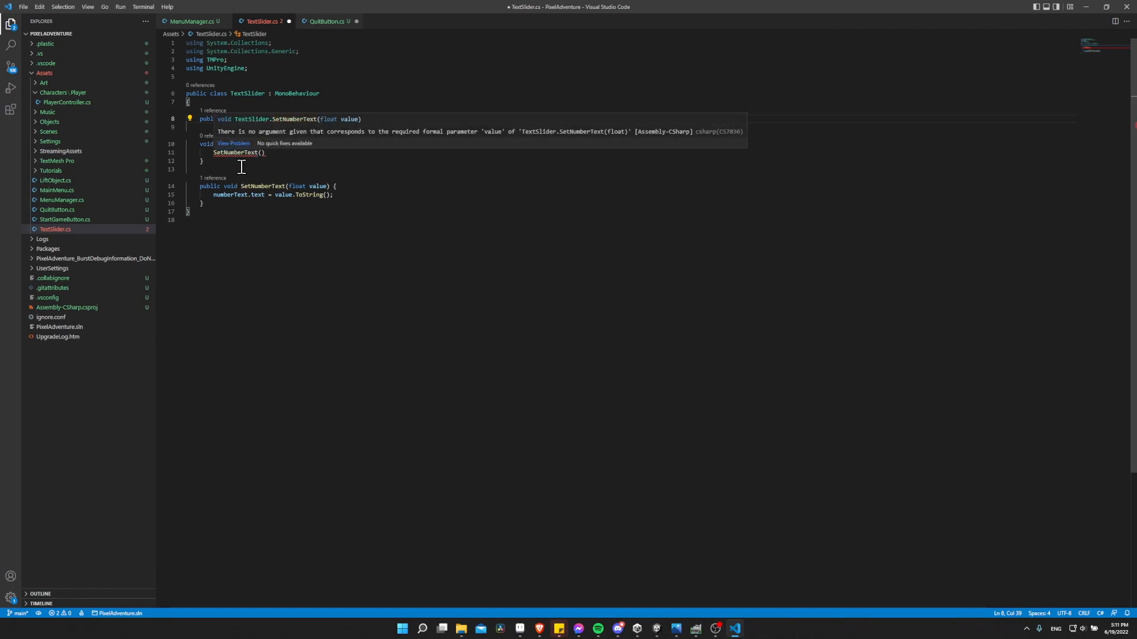
{"action": "key", "text": "Return"}
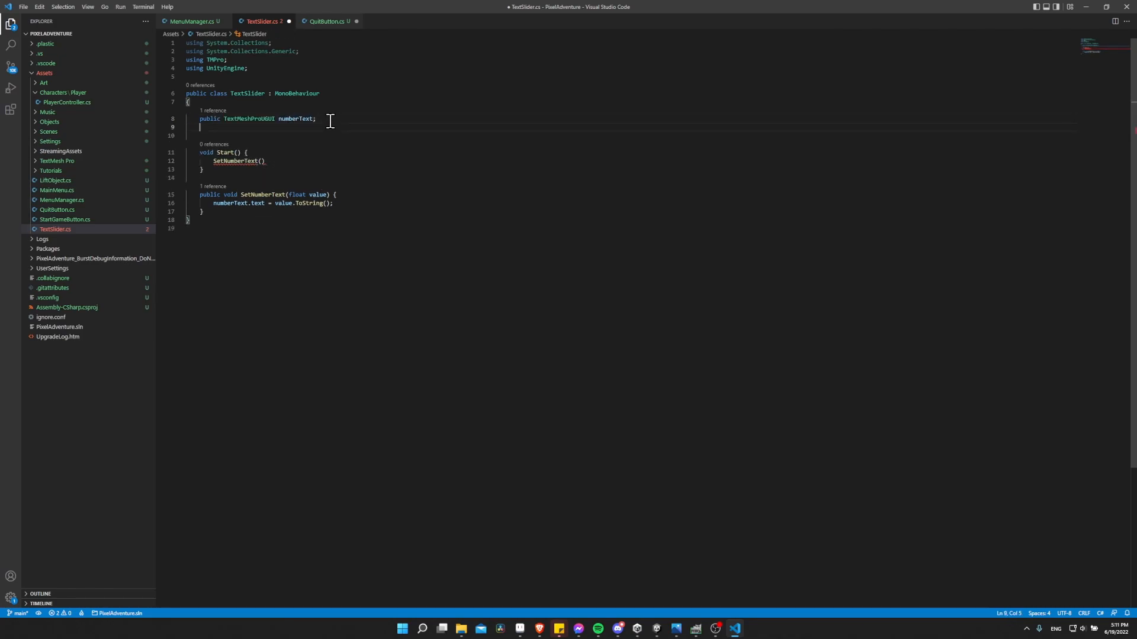
{"action": "type", "text": "private Slider slider;"}
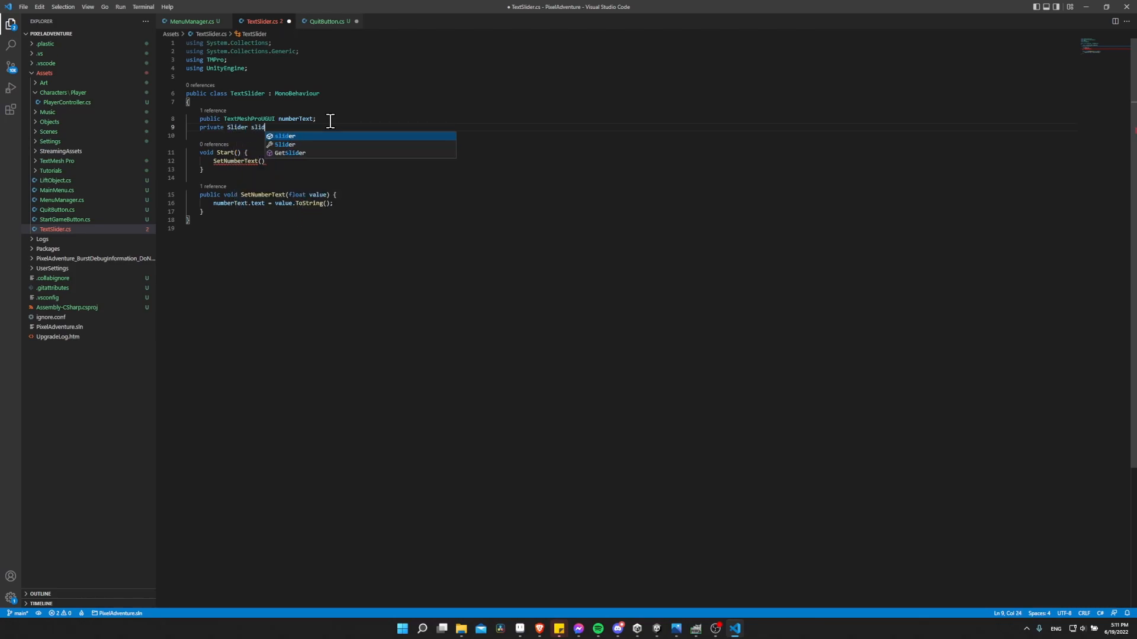
Assign slider from GetComponent<Slider>() on the first line of the Start method
{"action": "key", "text": "Down"}
{"action": "key", "text": "Down"}
{"action": "key", "text": "End"}
{"action": "key", "text": "Return"}
{"action": "type", "text": "slider = "}
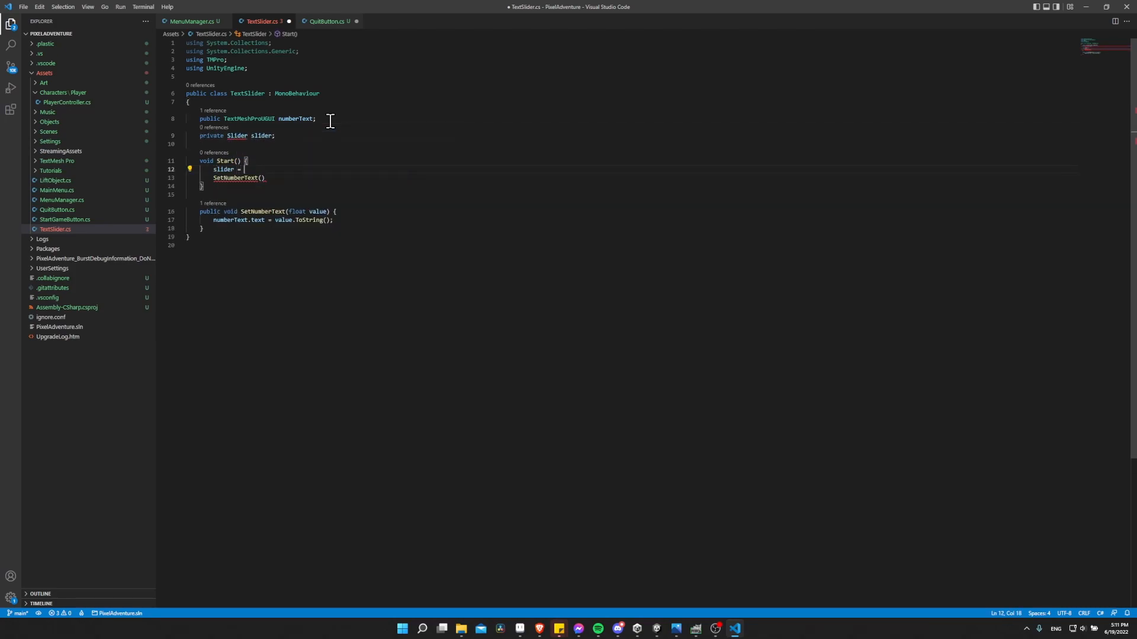
{"action": "type", "text": "GetComponent<SliderJoint2D>"}
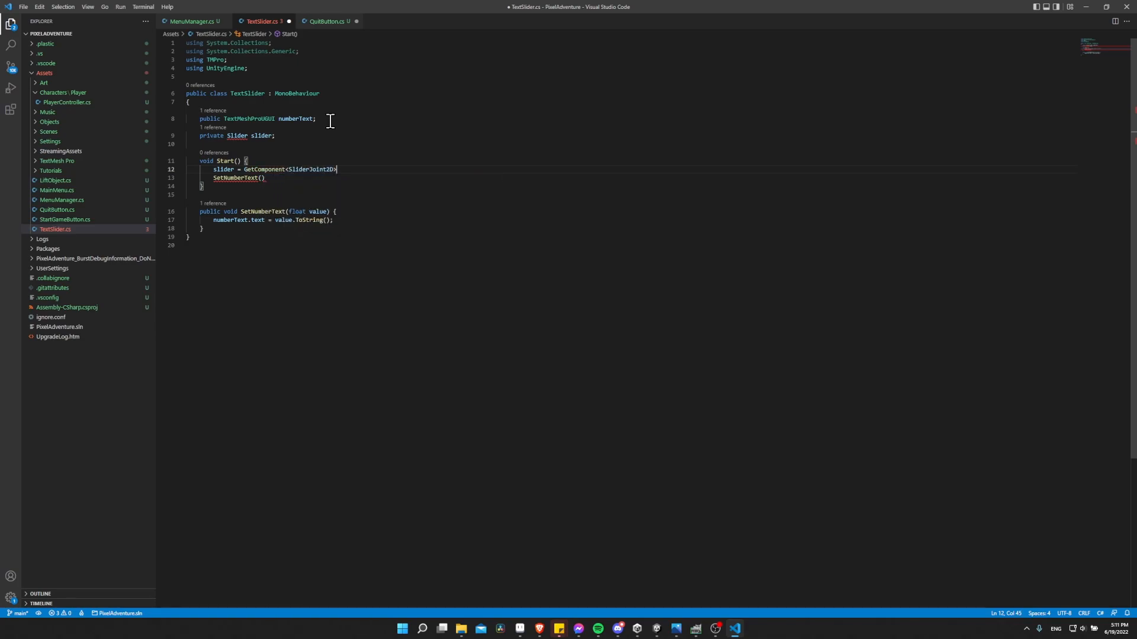
Resolve the Slider type by importing the UnityEngine.UI namespace
{"action": "left_click", "coordinate": [246, 136]}
{"action": "key", "text": "ctrl+period"}
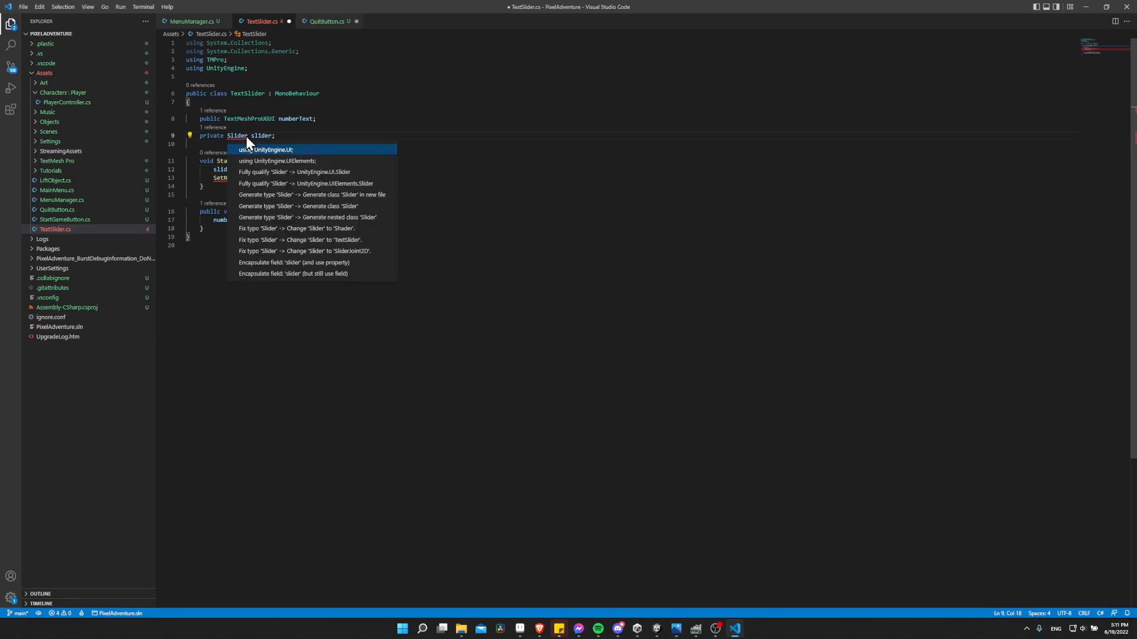
{"action": "left_click", "coordinate": [271, 150]}
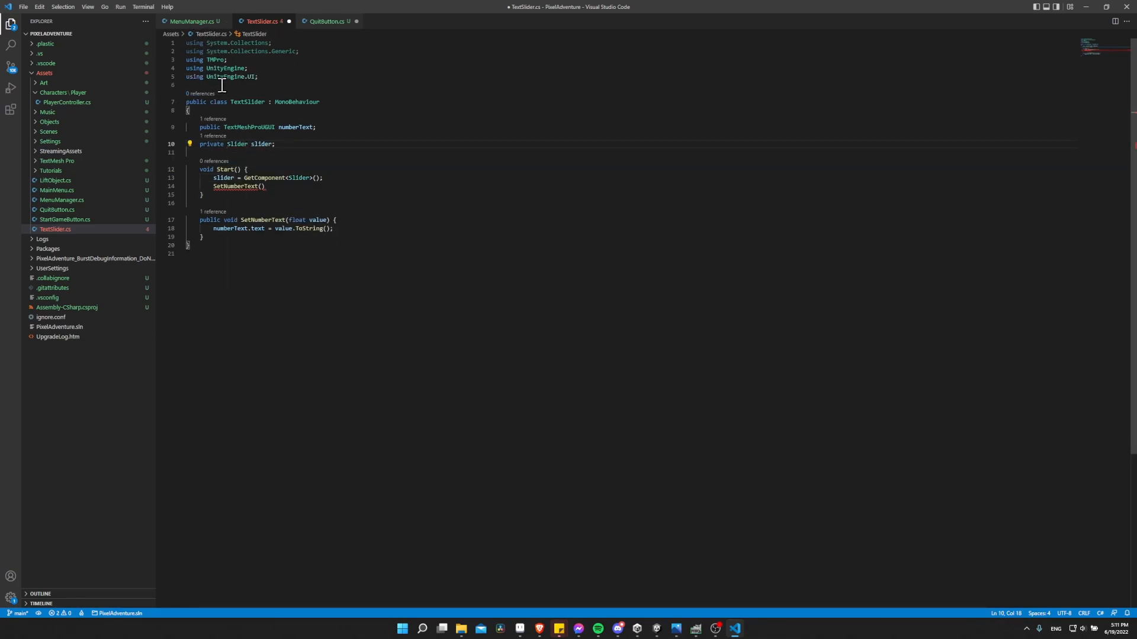
Pass slider.value to the SetNumberText call in Start and save the script
{"action": "double_click", "coordinate": [223, 178]}
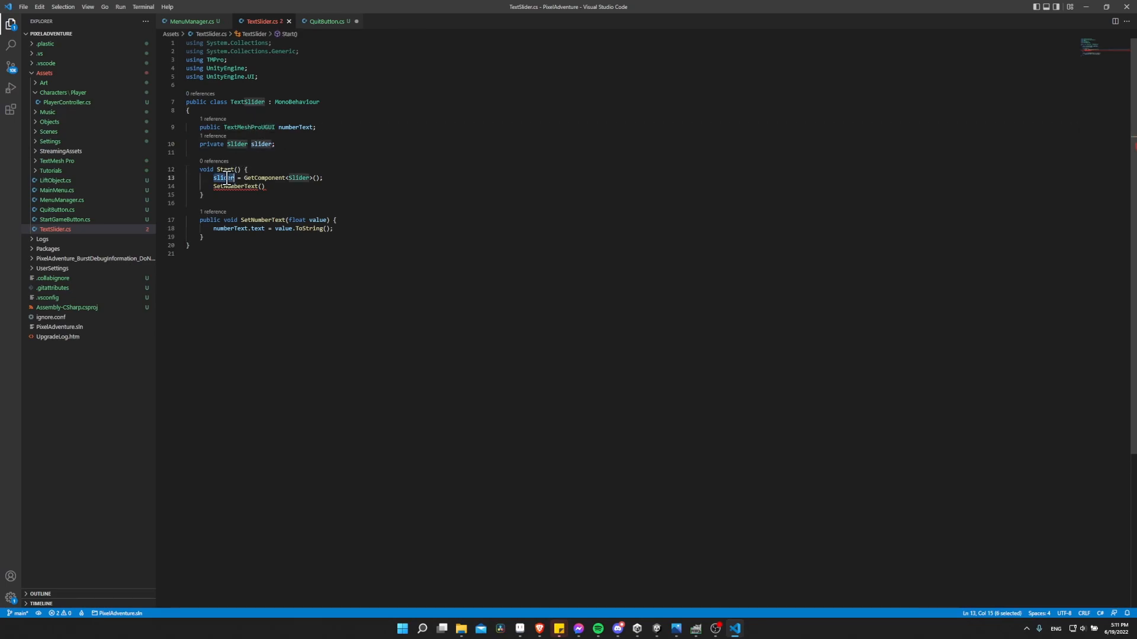
{"action": "left_click", "coordinate": [262, 186]}
{"action": "type", "text": "slider"}
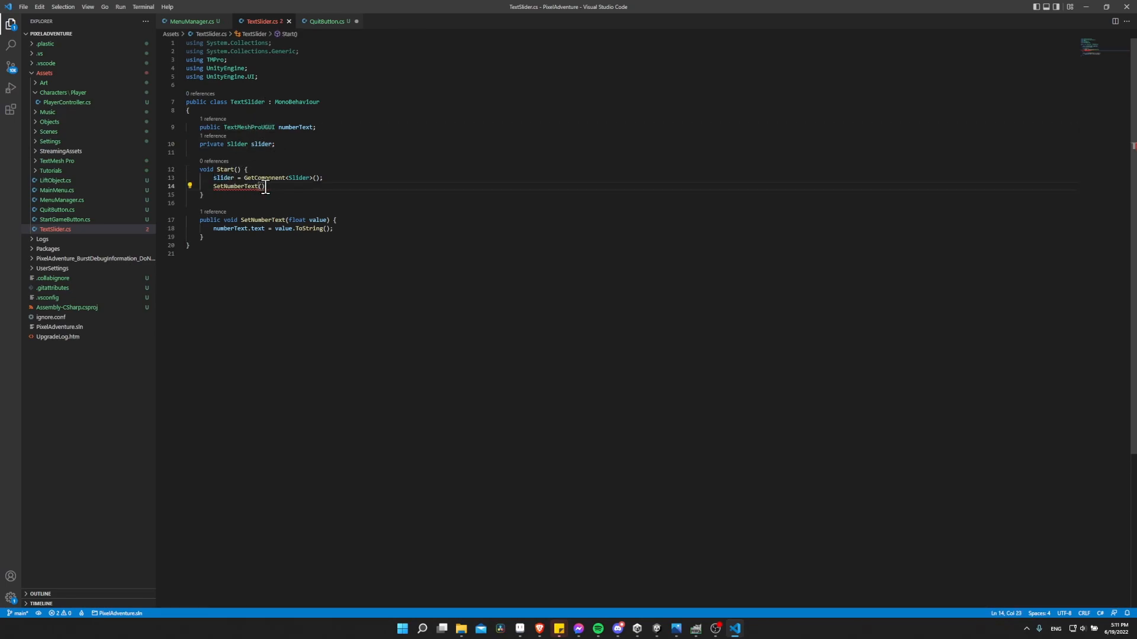
{"action": "type", "text": ".value);"}
{"action": "key", "text": "ctrl+s"}
{"action": "key", "text": "alt+Tab"}
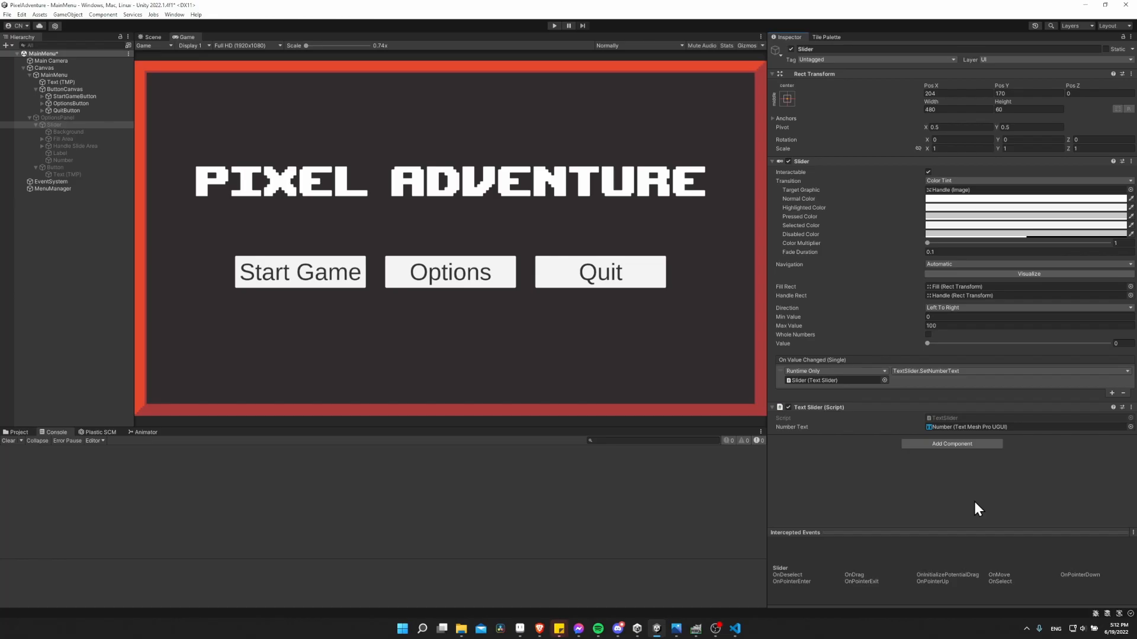
{"action": "key", "text": "alt+Tab"}
{"action": "left_click", "coordinate": [426, 228]}
{"action": "left_click", "coordinate": [412, 188]}
Switch to Unity, run the scene, open the options panel to check the volume slider's starting number, and stop play mode
{"action": "key", "text": "alt+Tab"}
{"action": "left_click", "coordinate": [554, 26]}
{"action": "left_click", "coordinate": [450, 278]}
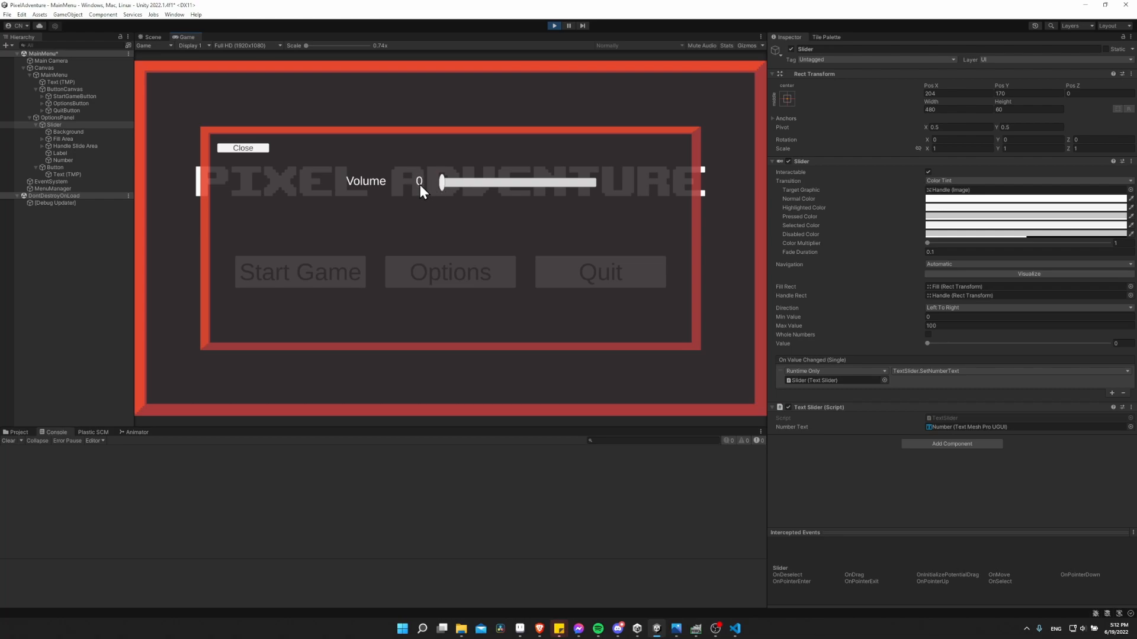
{"action": "left_click_drag", "start_coordinate": [440, 185], "coordinate": [413, 194]}
{"action": "left_click", "coordinate": [554, 26]}
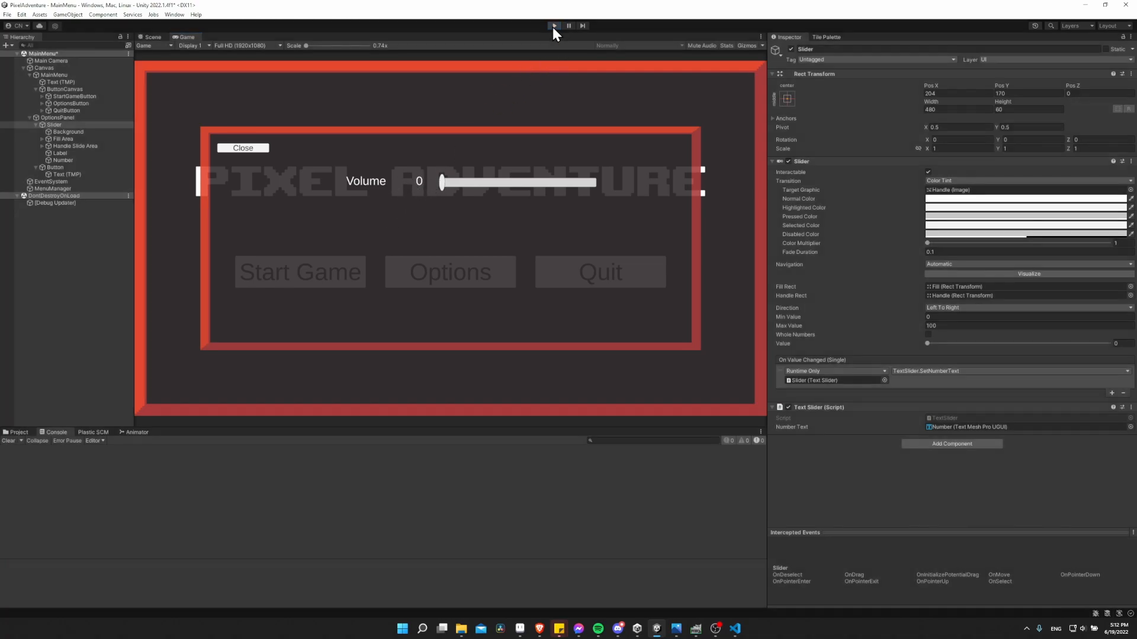
Set the slider's value to 100 with Whole Numbers enabled, and test its starting number by opening the options panel in play mode
{"action": "left_click_drag", "start_coordinate": [927, 346], "coordinate": [1024, 344]}
{"action": "left_click", "coordinate": [928, 336]}
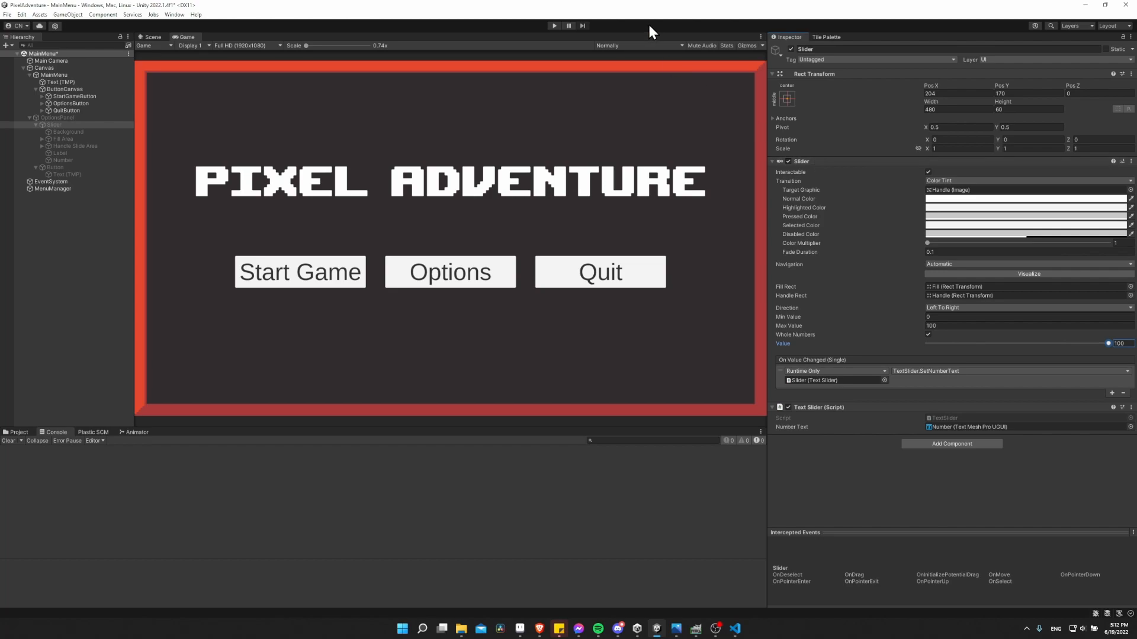
{"action": "left_click", "coordinate": [554, 27]}
{"action": "left_click", "coordinate": [468, 273]}
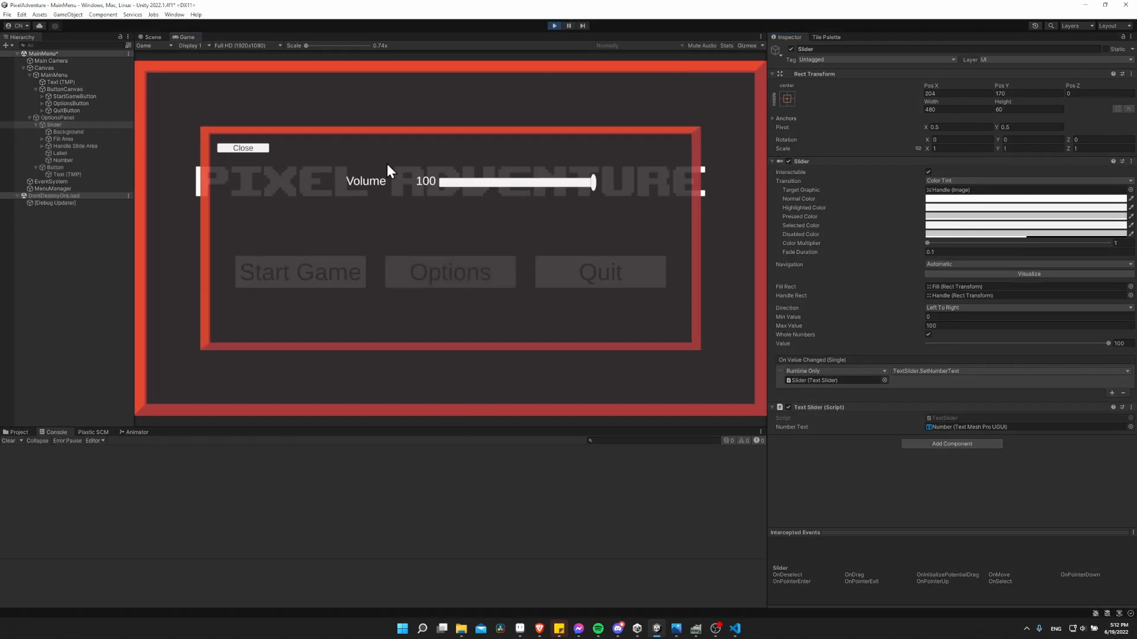
{"action": "left_click", "coordinate": [557, 26]}
Set the slider's starting value to 80 and test opening and closing the options panel twice in play mode
{"action": "left_click_drag", "start_coordinate": [1103, 342], "coordinate": [1095, 343]}
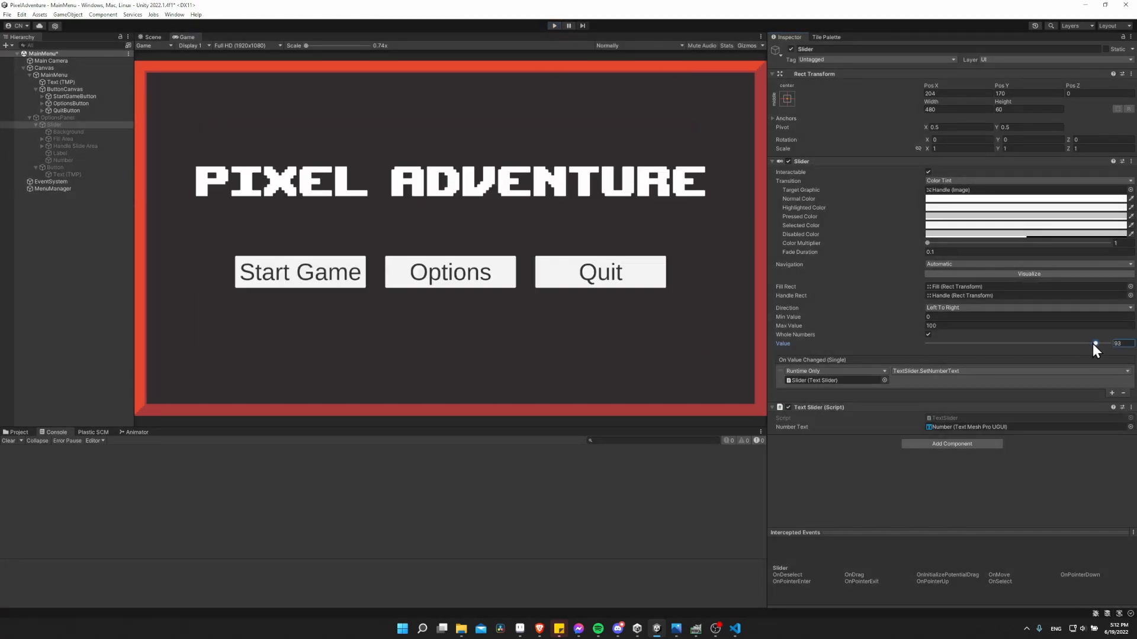
{"action": "left_click", "coordinate": [554, 26]}
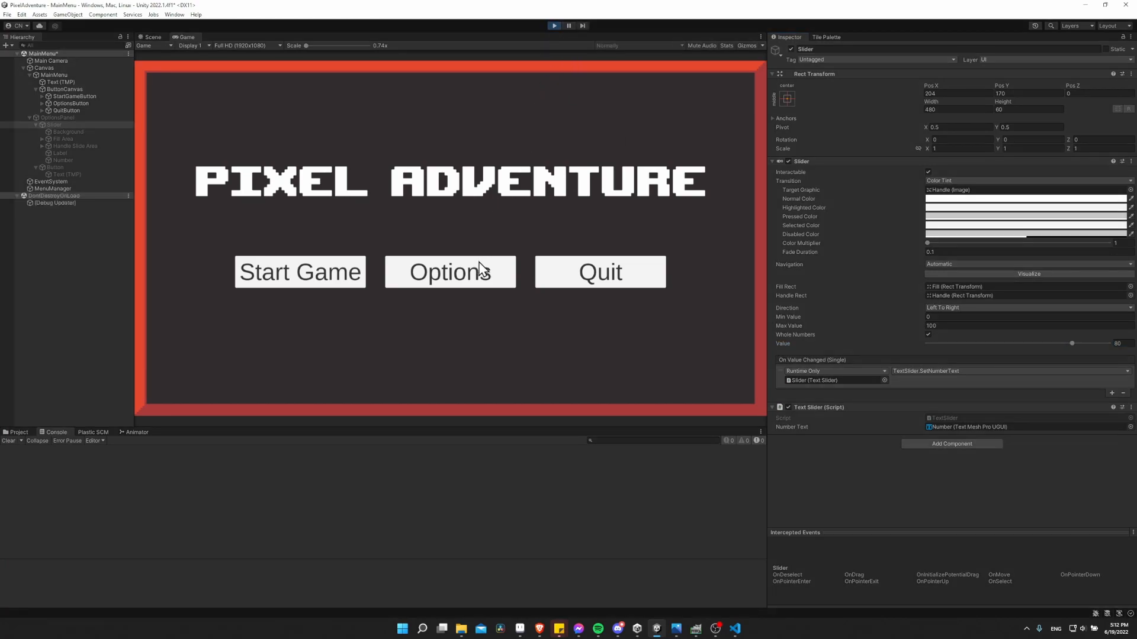
{"action": "left_click", "coordinate": [481, 272]}
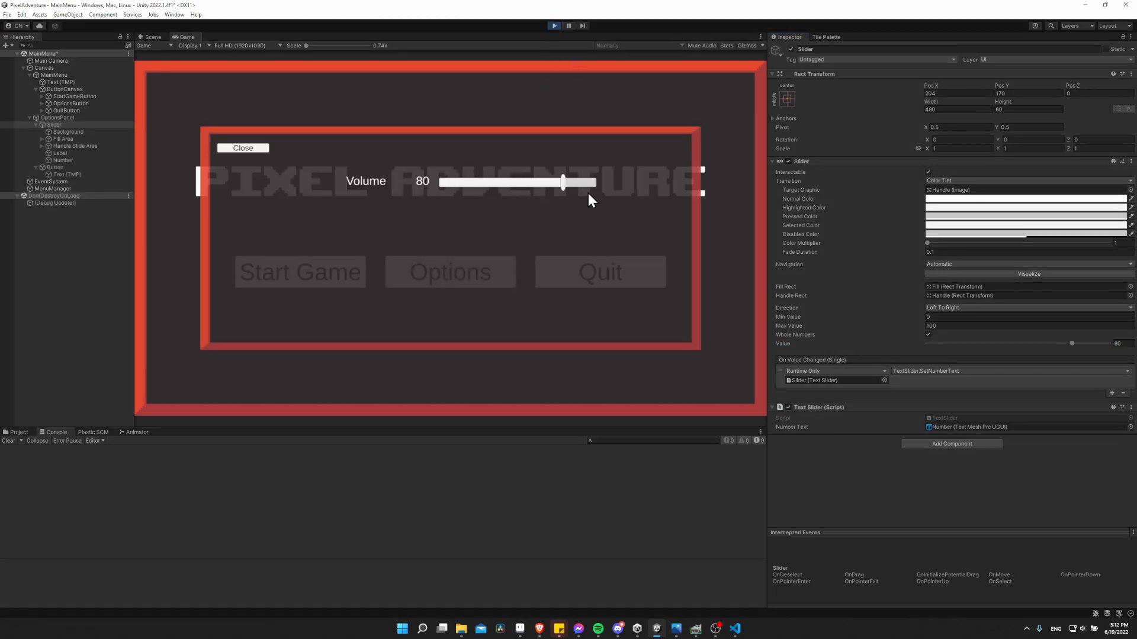
{"action": "left_click", "coordinate": [269, 147]}
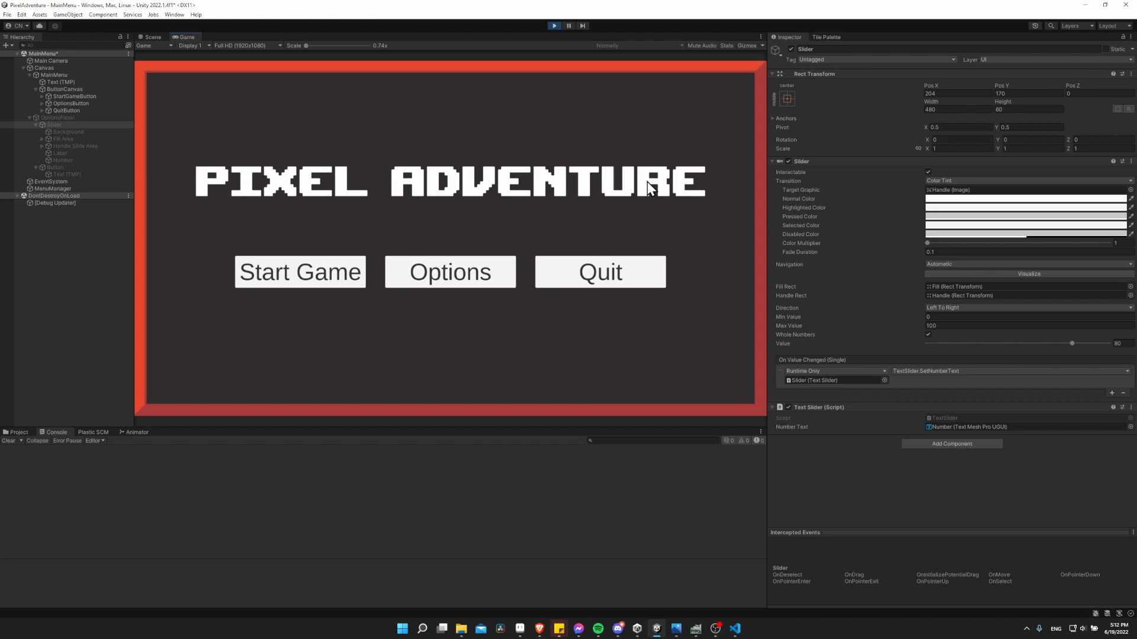
{"action": "left_click", "coordinate": [475, 272]}
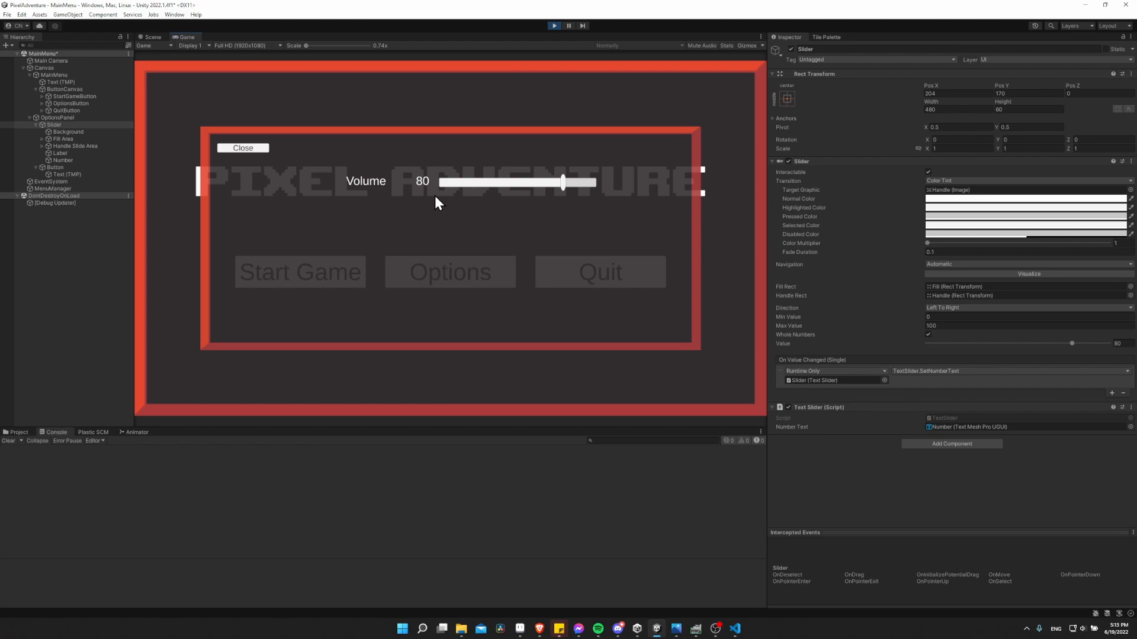
{"action": "left_click", "coordinate": [253, 149]}
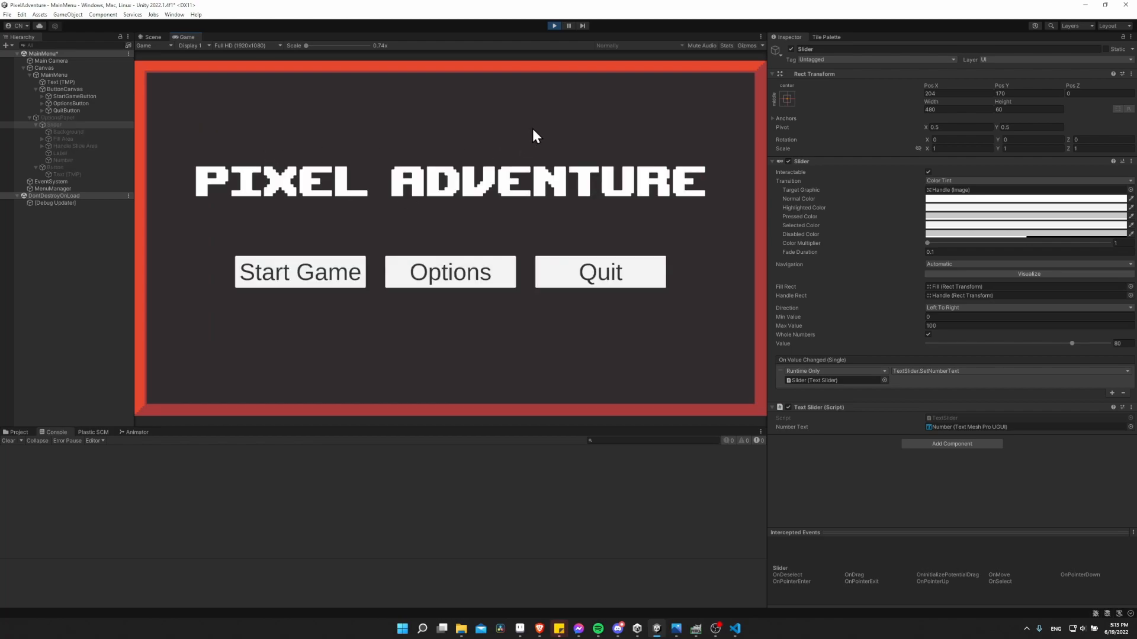